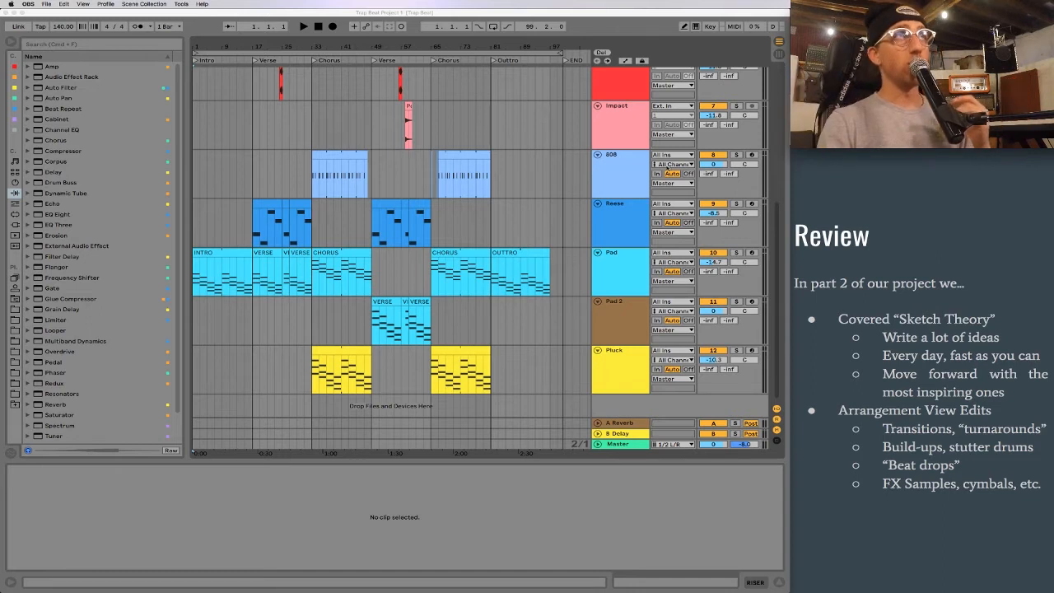
Play the whole arrangement from bar 1 to listen through the beat
{"action": "scroll", "coordinate": [381, 258], "scroll_direction": "up", "scroll_amount": 5}
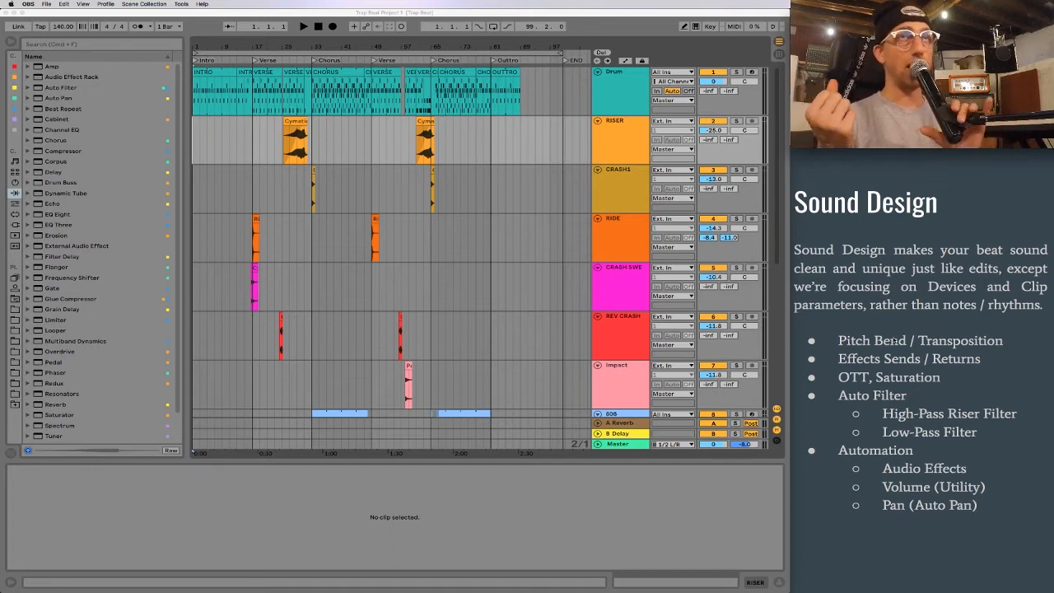
{"action": "left_click", "coordinate": [309, 52]}
{"action": "key", "text": "super+a"}
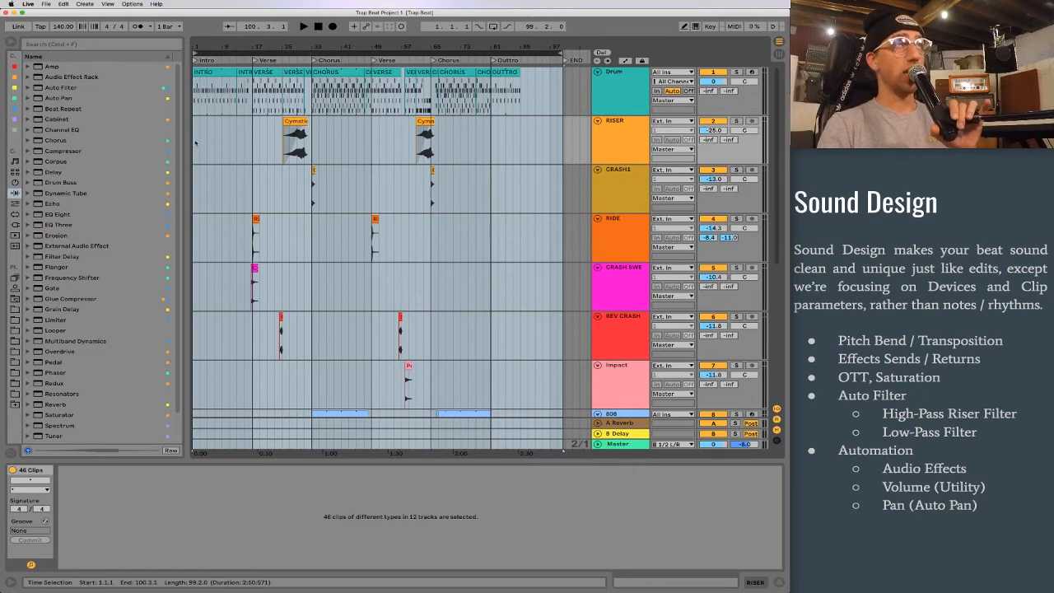
{"action": "left_click", "coordinate": [195, 143]}
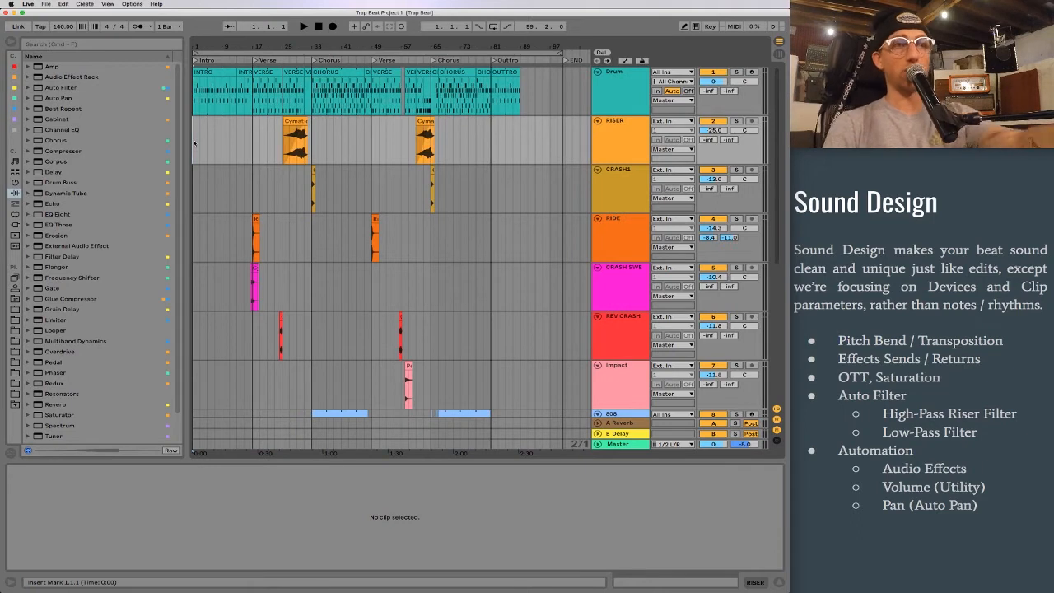
{"action": "key", "text": "space"}
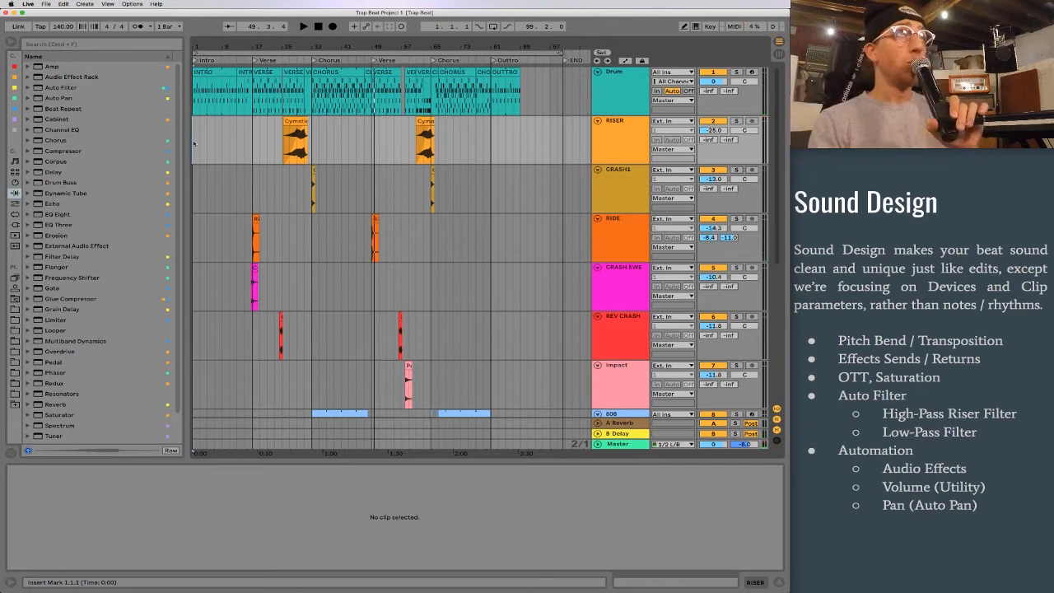
{"action": "left_click_drag", "start_coordinate": [312, 137], "coordinate": [371, 149]}
{"action": "left_click", "coordinate": [370, 149]}
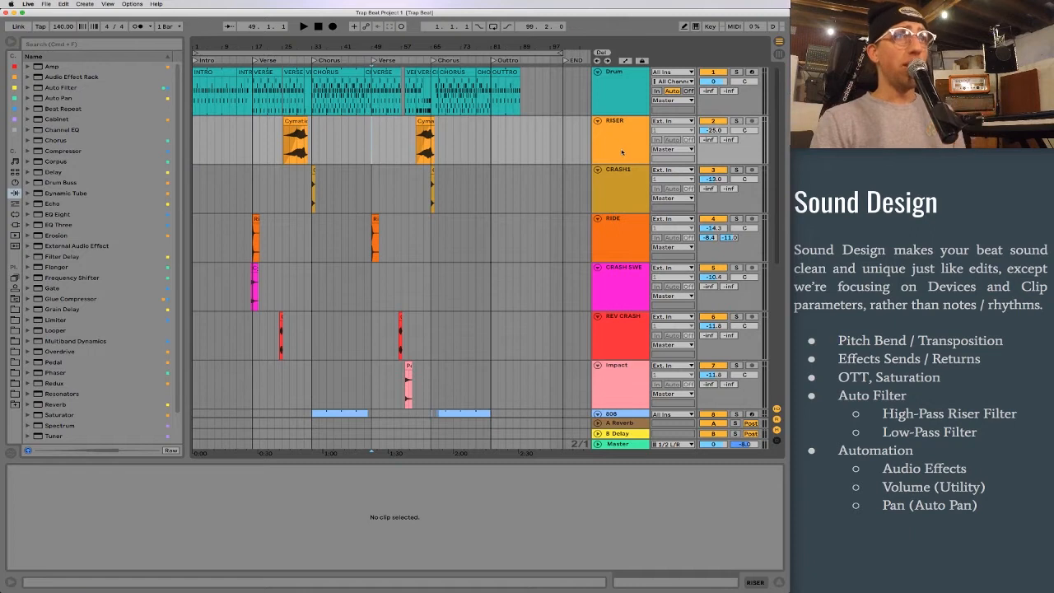
{"action": "scroll", "coordinate": [464, 214], "scroll_direction": "down", "scroll_amount": 5}
{"action": "scroll", "coordinate": [464, 213], "scroll_direction": "down", "scroll_amount": 3}
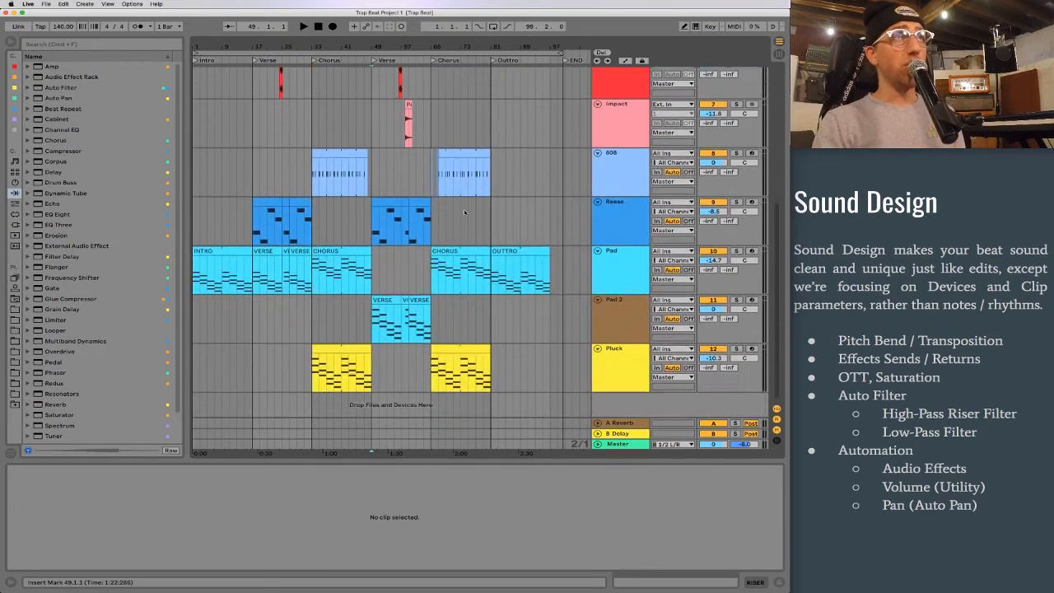
{"action": "scroll", "coordinate": [464, 213], "scroll_direction": "up", "scroll_amount": 10}
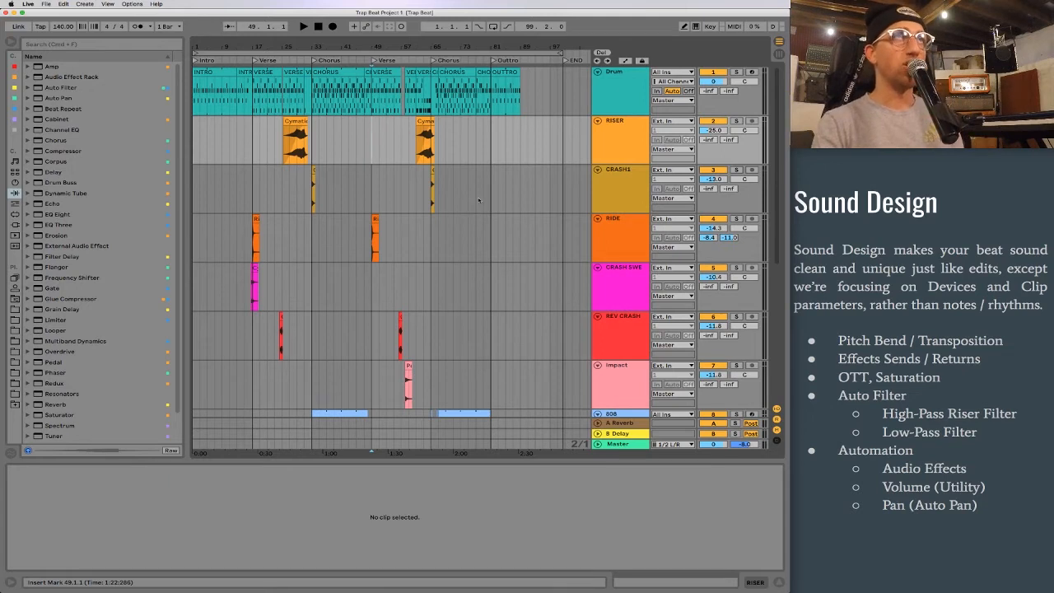
Group the six effect tracks from RISER through Impact into one group track
{"action": "left_click", "coordinate": [622, 147]}
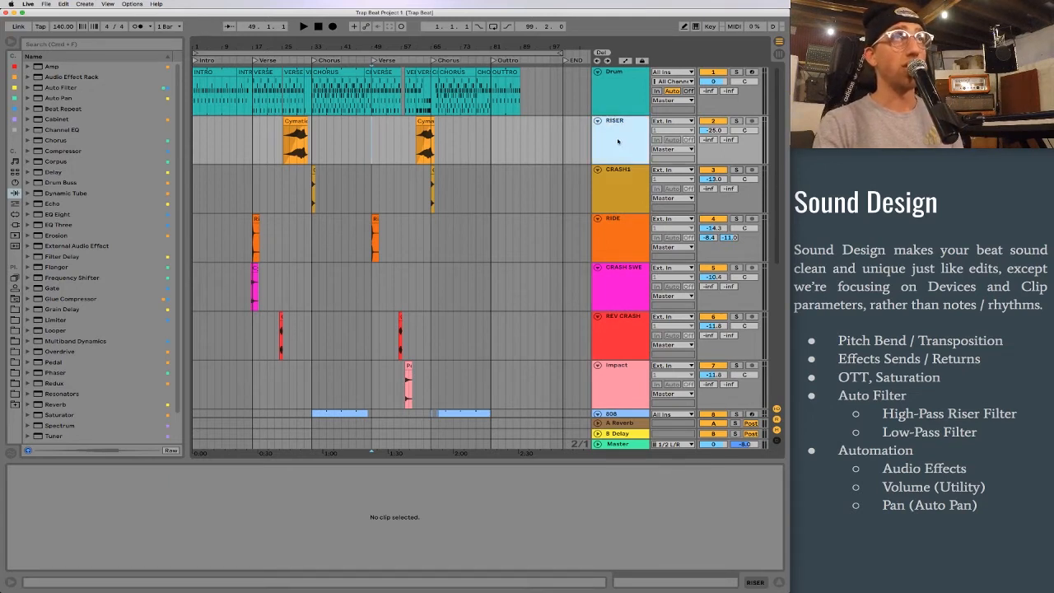
{"action": "left_click", "coordinate": [620, 384], "text": "shift"}
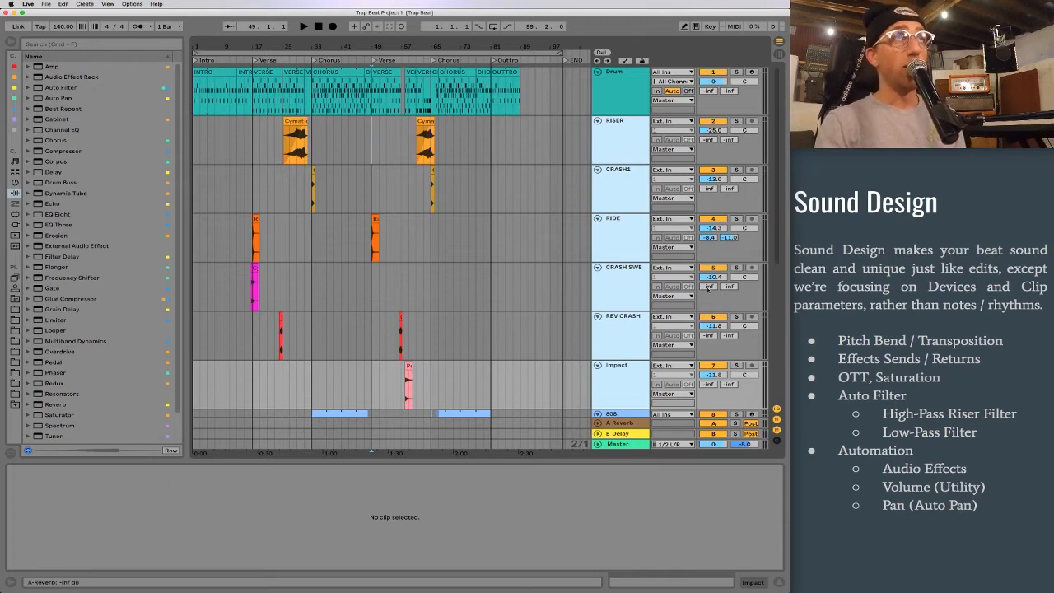
{"action": "right_click", "coordinate": [610, 149]}
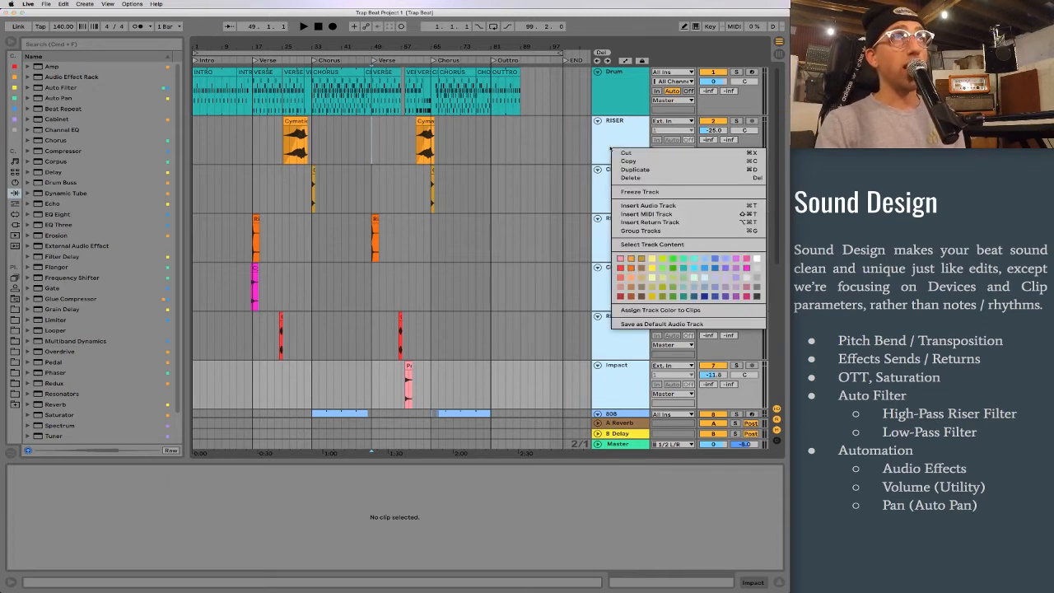
{"action": "left_click", "coordinate": [620, 133]}
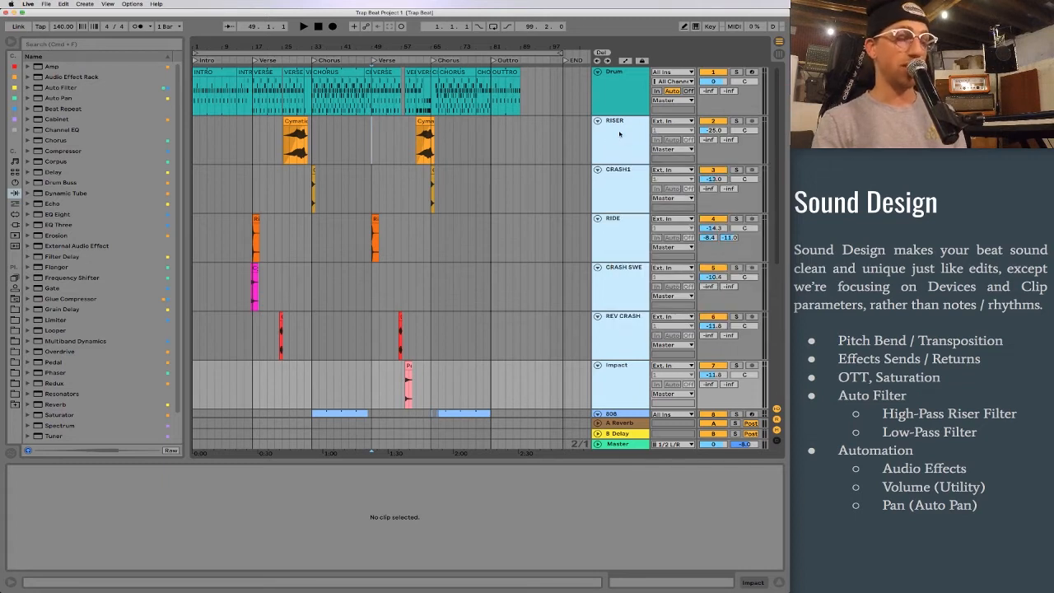
{"action": "key", "text": "super+g"}
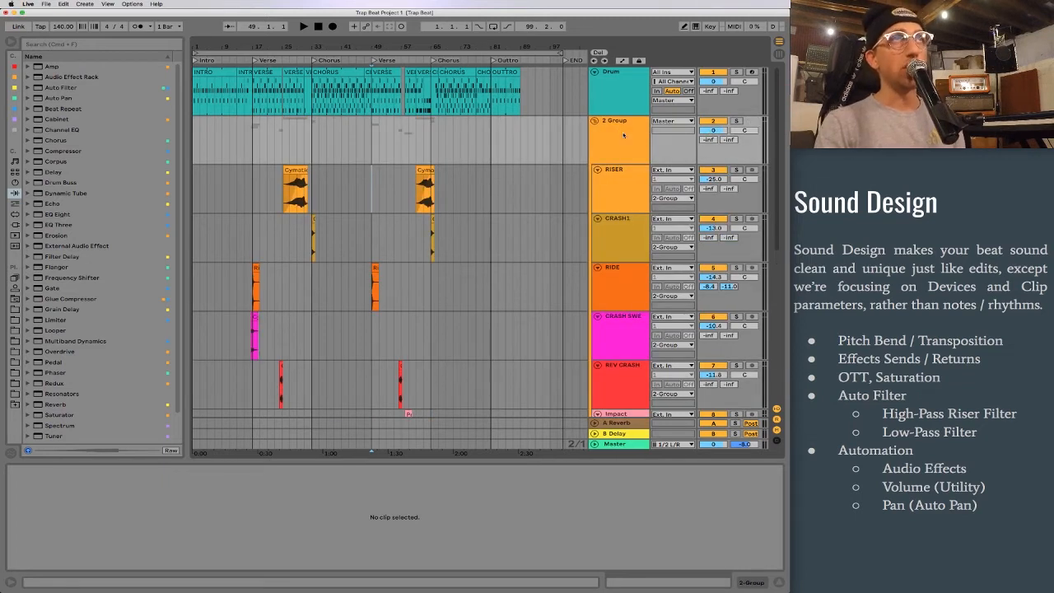
Rename the new group track FX and fold it so its member tracks are collapsed
{"action": "left_click", "coordinate": [624, 135]}
{"action": "key", "text": "super+r"}
{"action": "type", "text": "fx"}
{"action": "key", "text": "Return"}
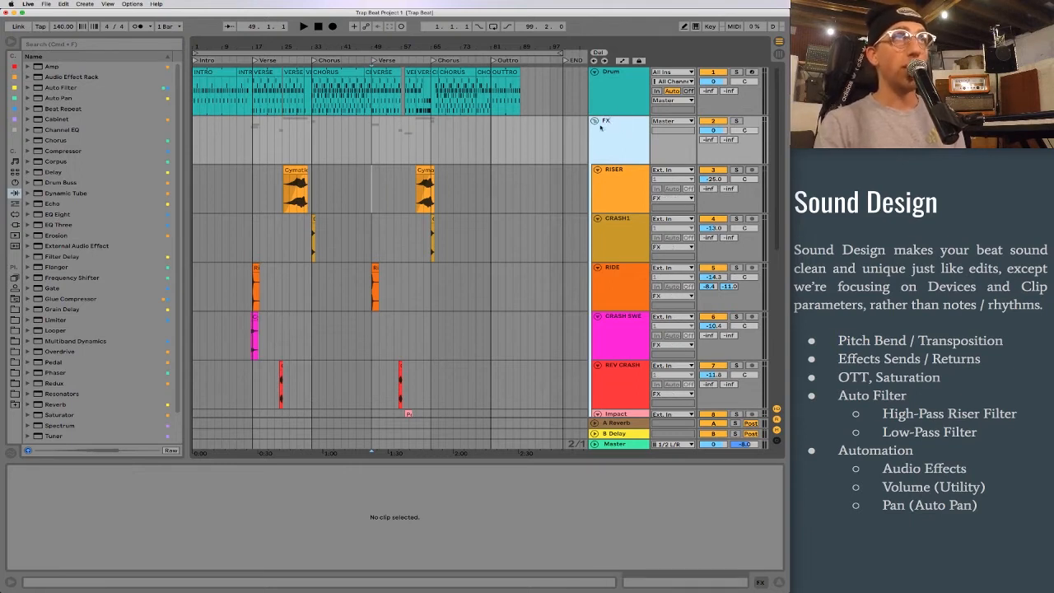
{"action": "left_click", "coordinate": [595, 121]}
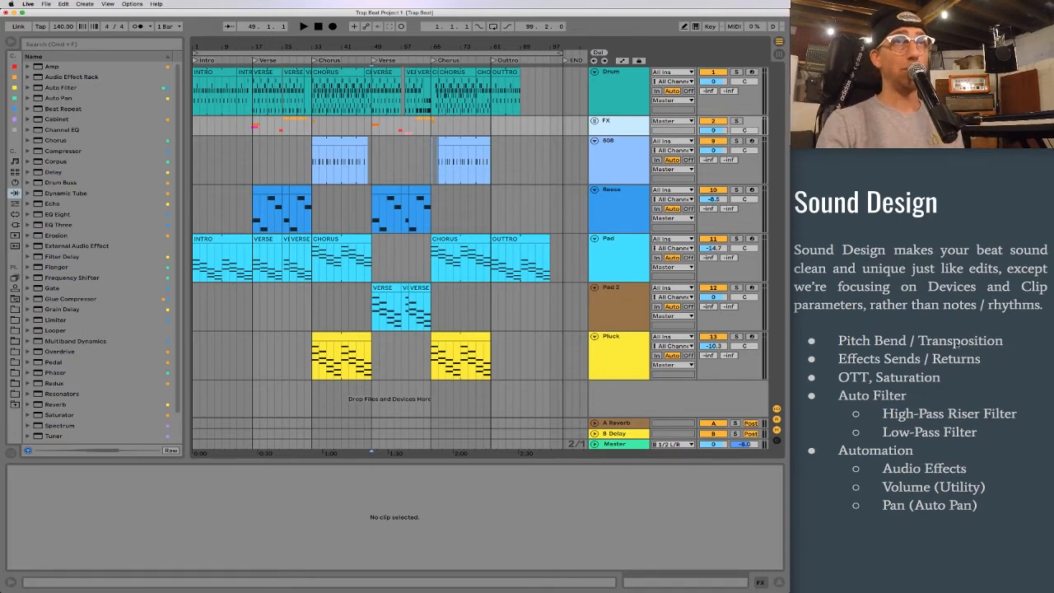
Solo the Reese track and play its first verse clip from bar 17, zoomed in on the verse
{"action": "left_click", "coordinate": [737, 191]}
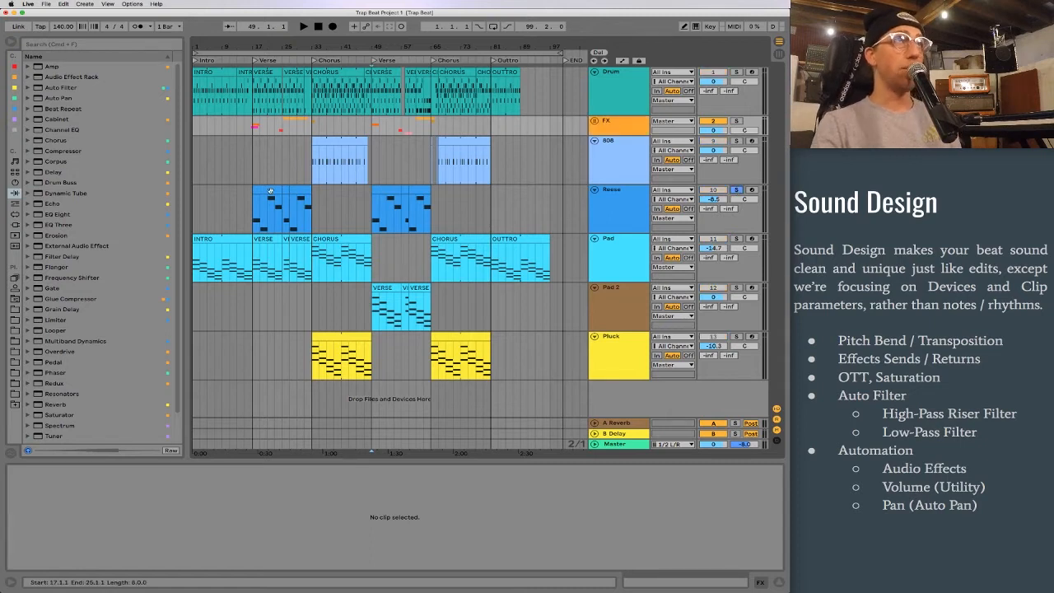
{"action": "left_click", "coordinate": [619, 204]}
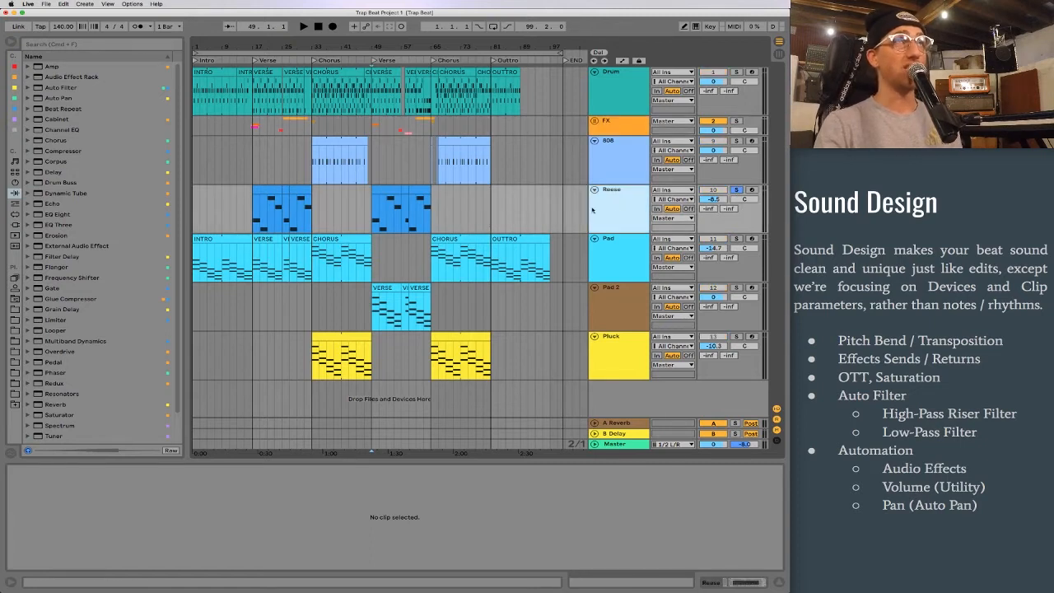
{"action": "left_click", "coordinate": [255, 219]}
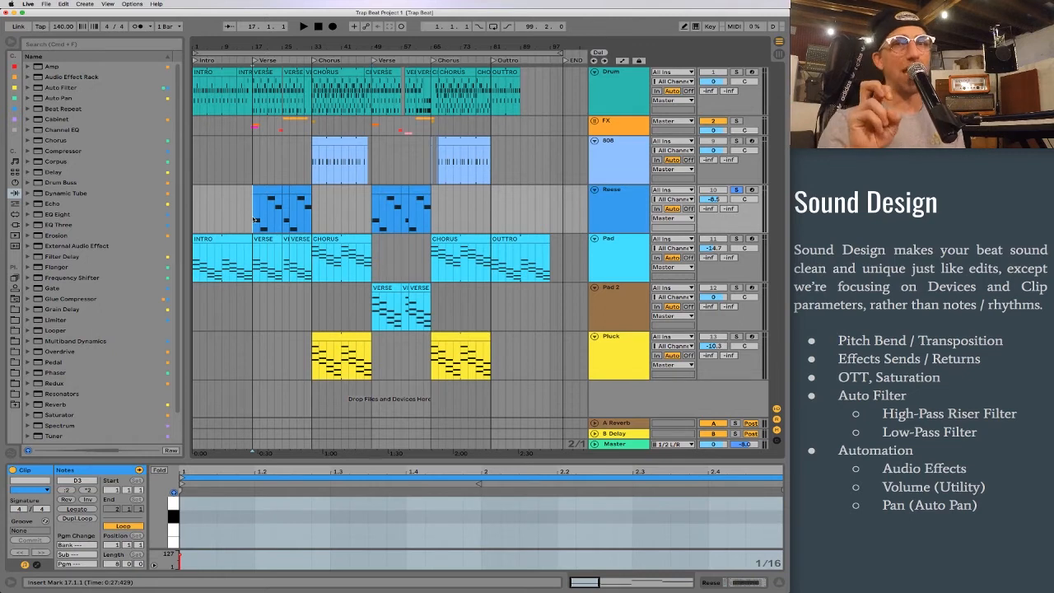
{"action": "key", "text": "space"}
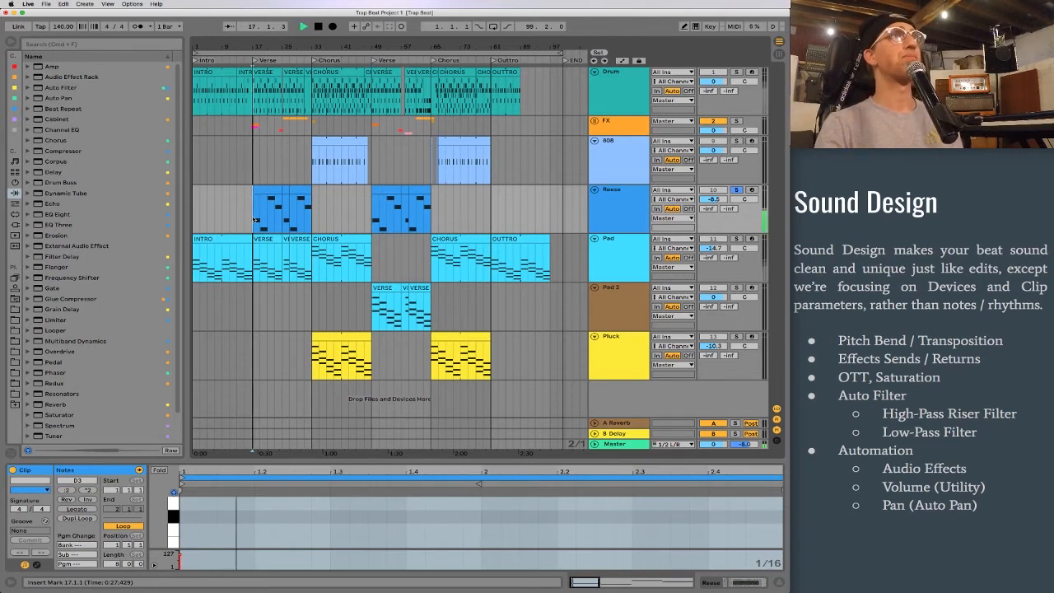
{"action": "left_click_drag", "start_coordinate": [258, 39], "coordinate": [257, 70]}
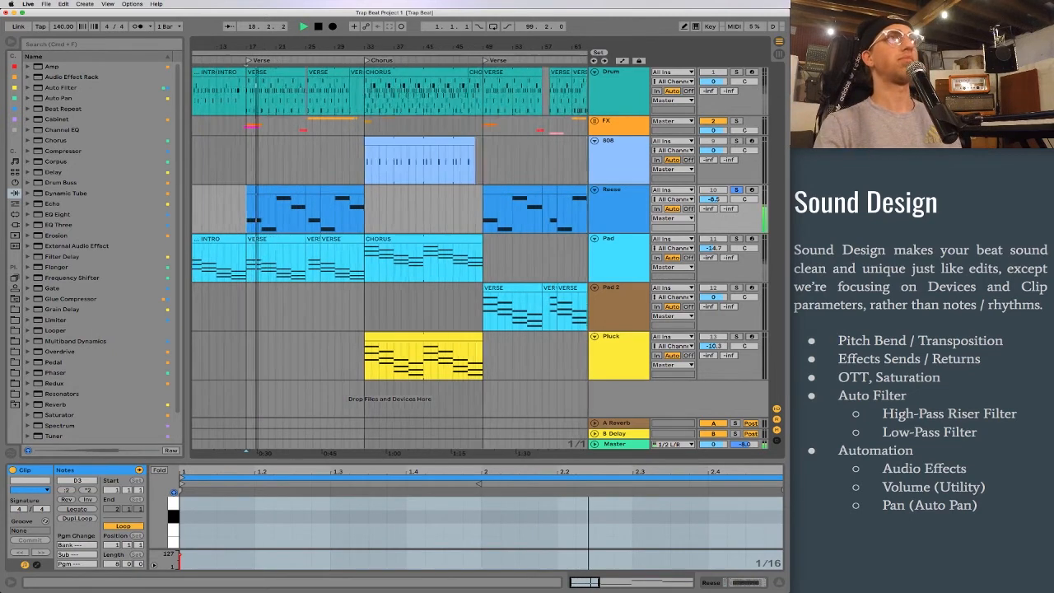
{"action": "left_click_drag", "start_coordinate": [258, 70], "coordinate": [258, 123]}
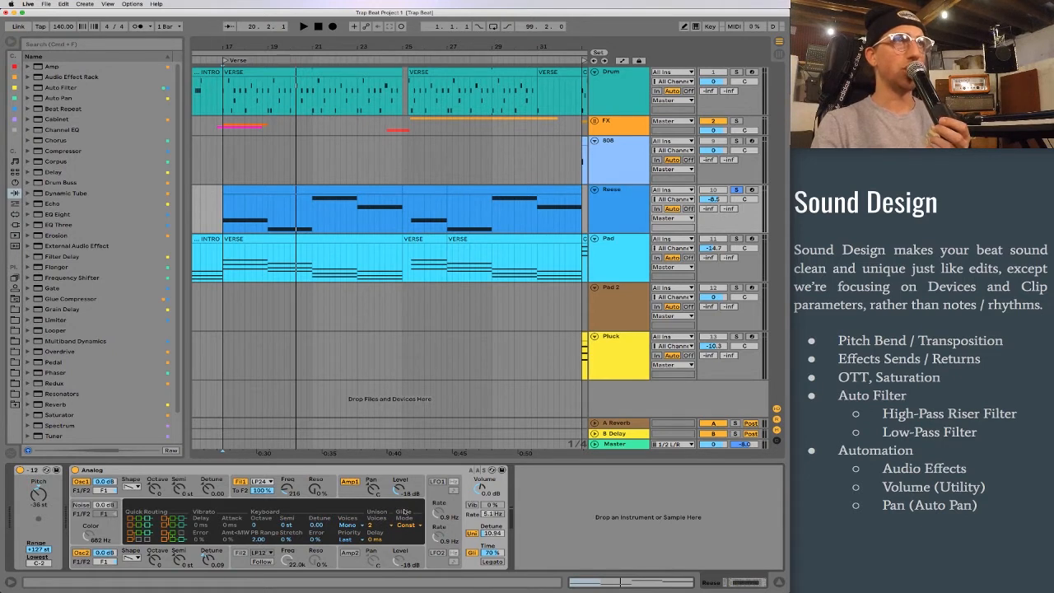
Select the Reese track's Analog device and list the Instruments category in the browser
{"action": "left_click", "coordinate": [114, 471]}
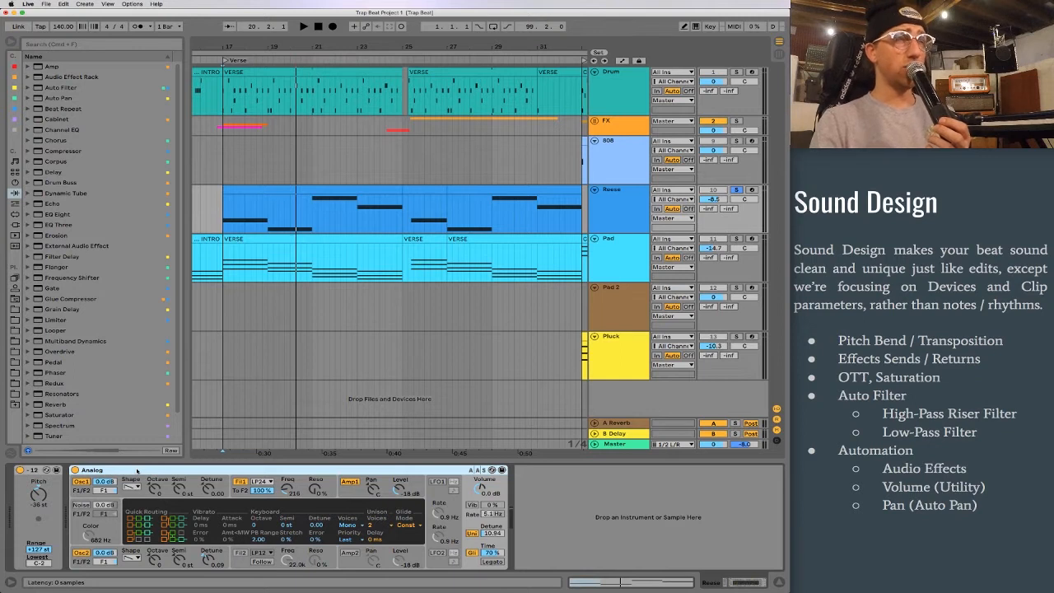
{"action": "left_click_drag", "start_coordinate": [31, 182], "coordinate": [64, 184]}
{"action": "left_click", "coordinate": [47, 183]}
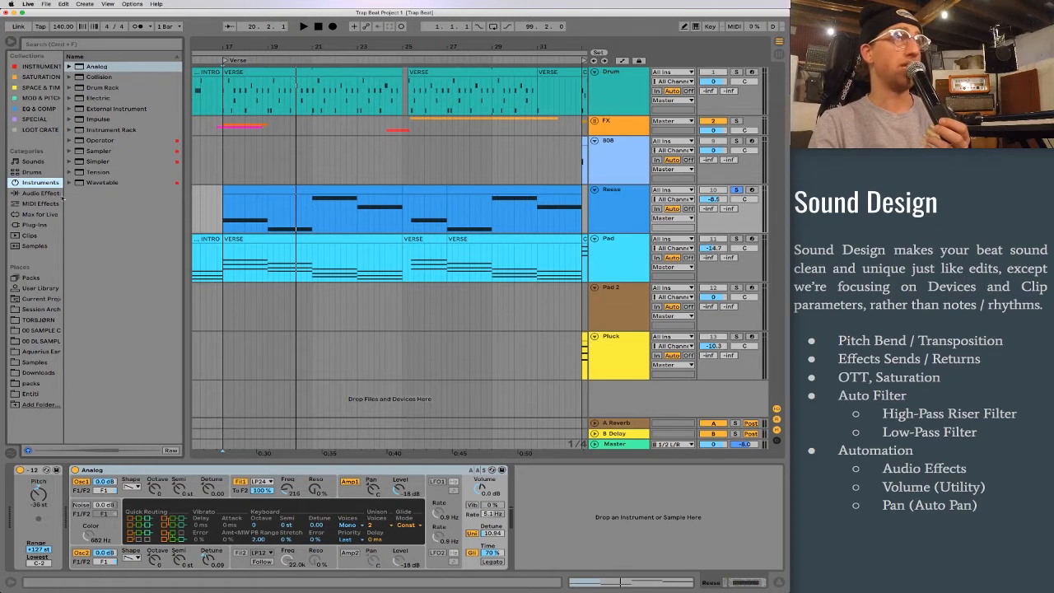
{"action": "left_click_drag", "start_coordinate": [63, 195], "coordinate": [23, 194]}
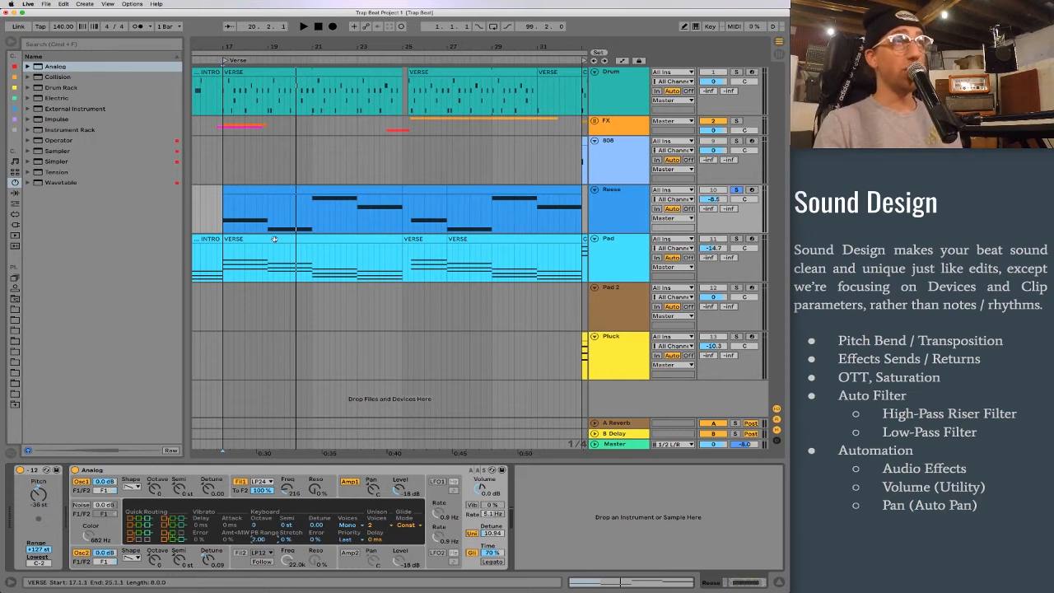
Show the envelopes of the first Reese verse clip in an enlarged clip view and choose the MIDI Ctrl Pitch Bend envelope
{"action": "left_click", "coordinate": [259, 200]}
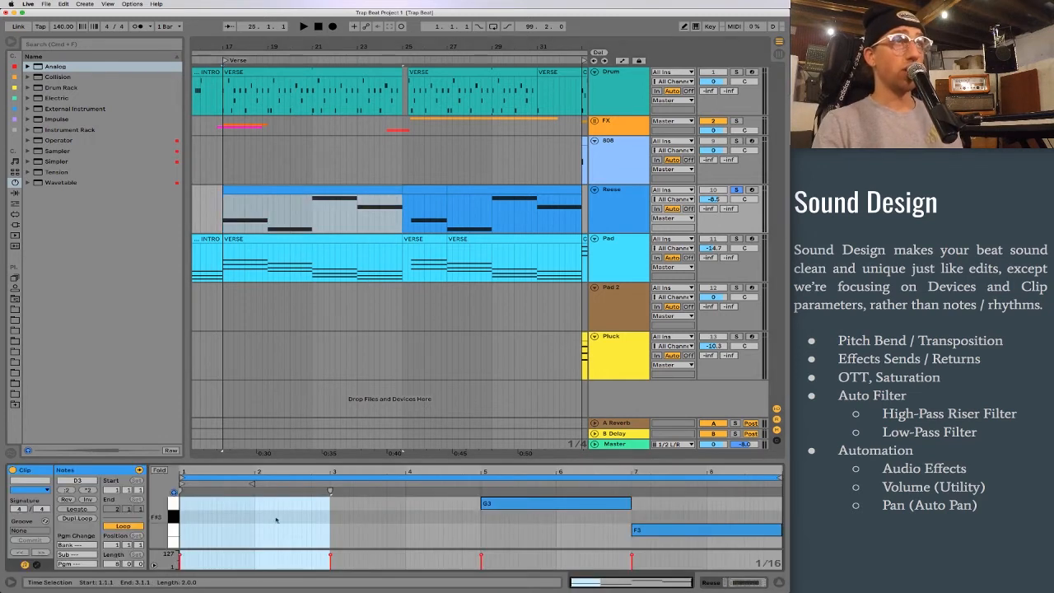
{"action": "left_click_drag", "start_coordinate": [221, 455], "coordinate": [209, 334]}
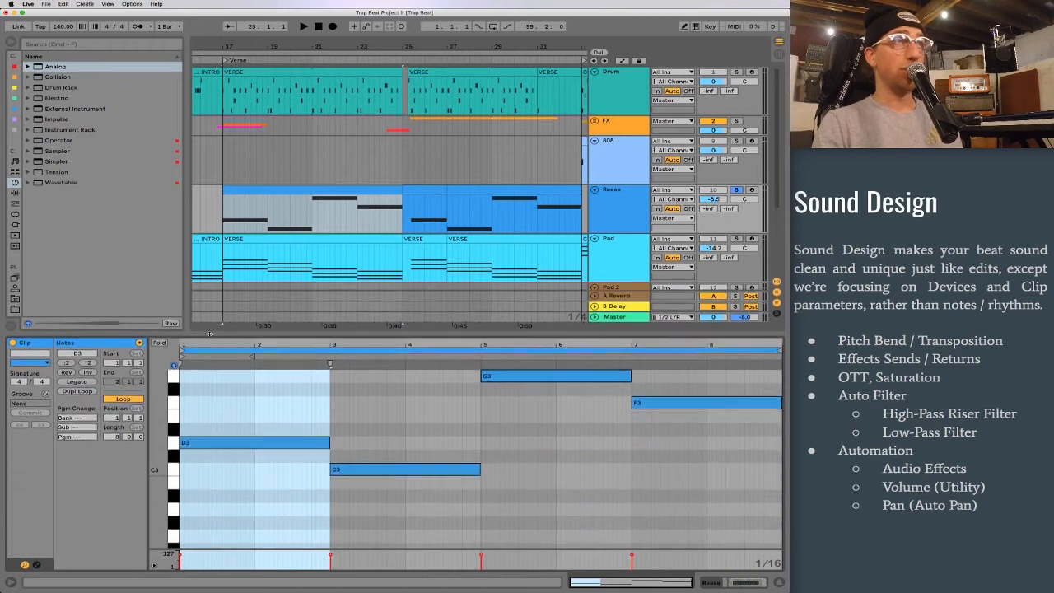
{"action": "left_click", "coordinate": [37, 565]}
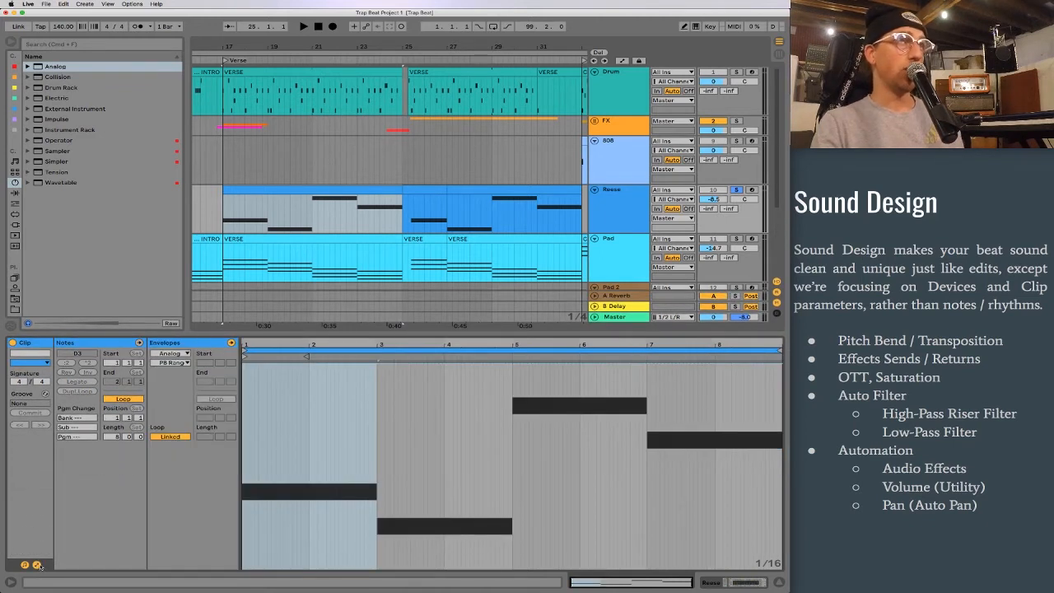
{"action": "left_click", "coordinate": [175, 355]}
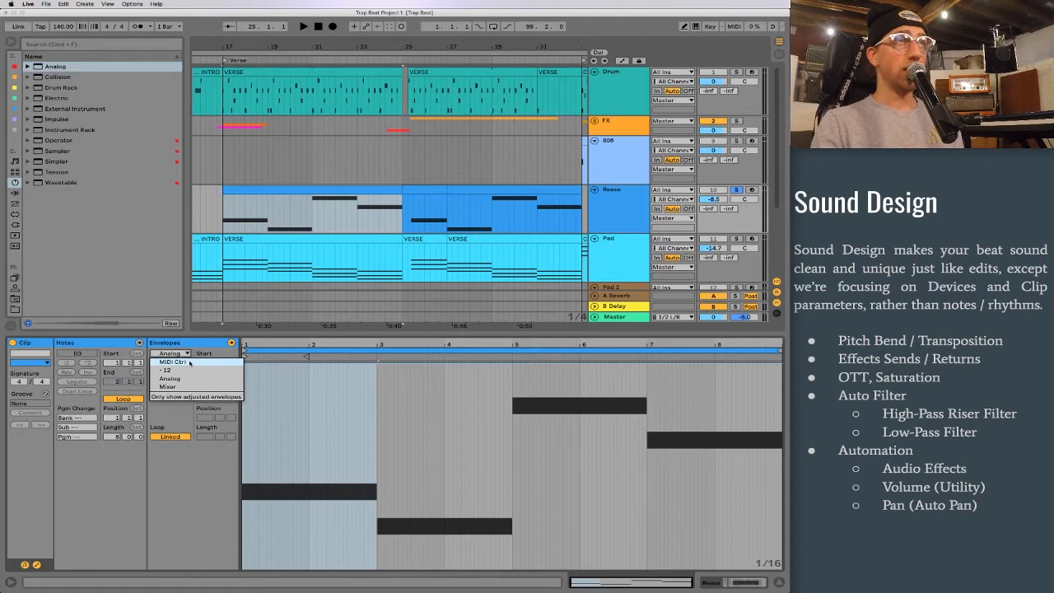
{"action": "left_click", "coordinate": [189, 363]}
{"action": "left_click", "coordinate": [173, 362]}
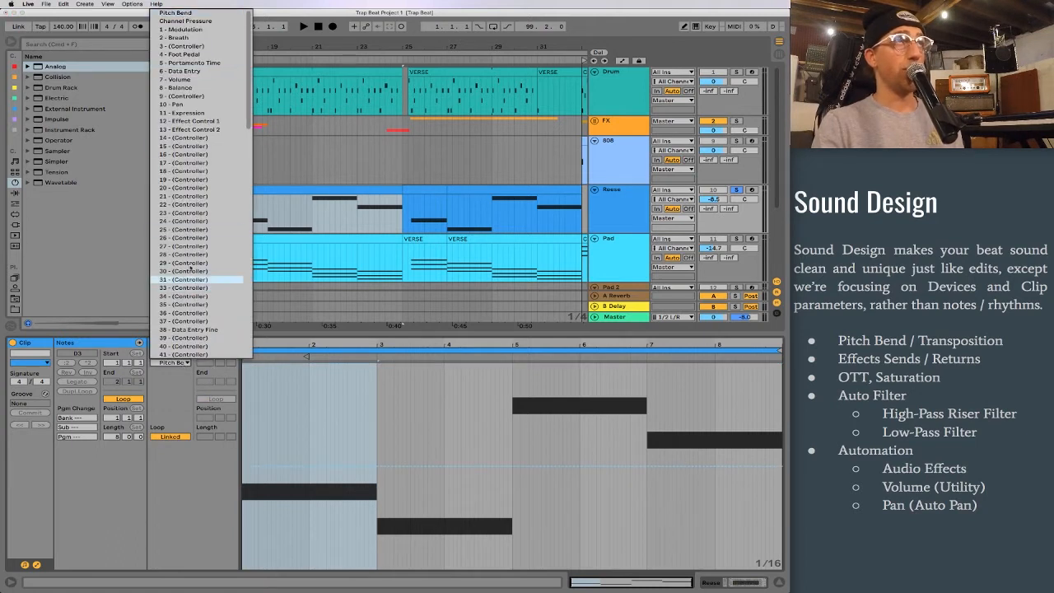
{"action": "left_click", "coordinate": [197, 14]}
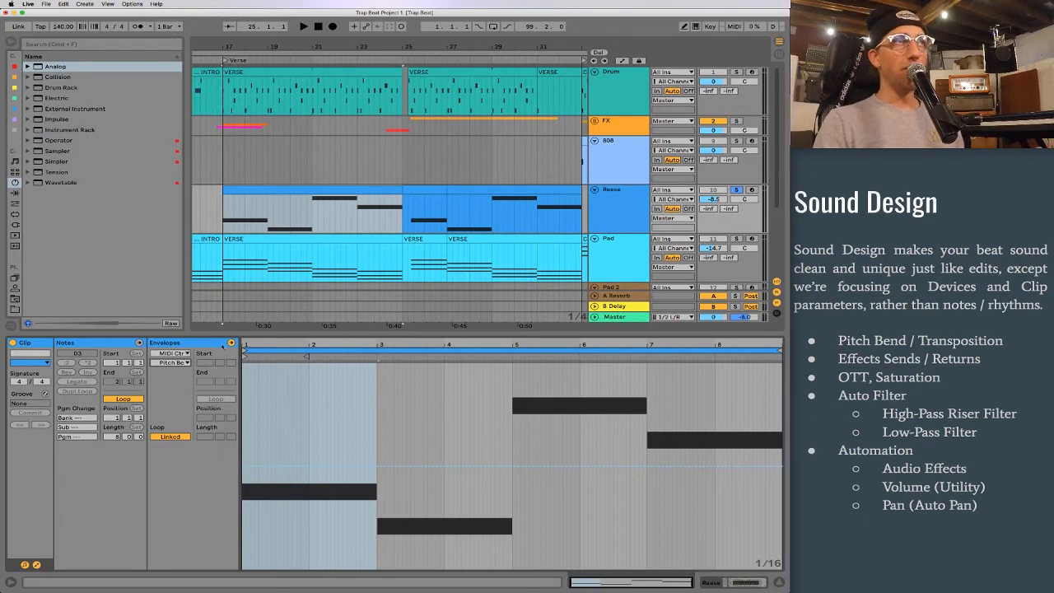
Shape a pitch bend spike peaking at 8191 just before bar 2 of the Reese clip
{"action": "left_click", "coordinate": [333, 413]}
{"action": "left_click", "coordinate": [331, 414]}
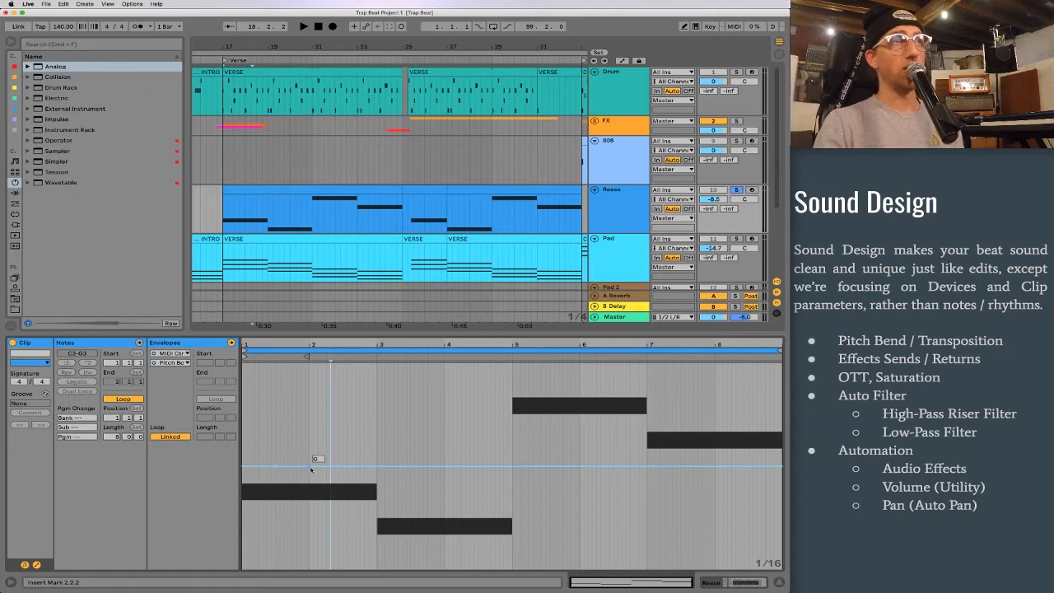
{"action": "left_click_drag", "start_coordinate": [292, 468], "coordinate": [289, 368]}
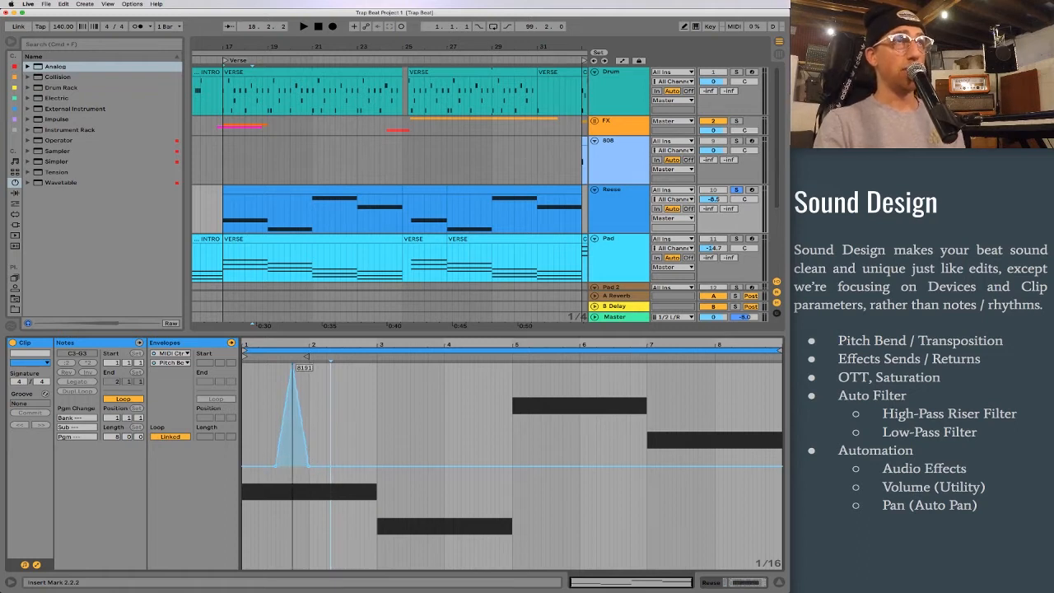
Play the Reese clip from bar 17 to hear the pitch bend, and bring up the track's Analog device
{"action": "left_click", "coordinate": [262, 191]}
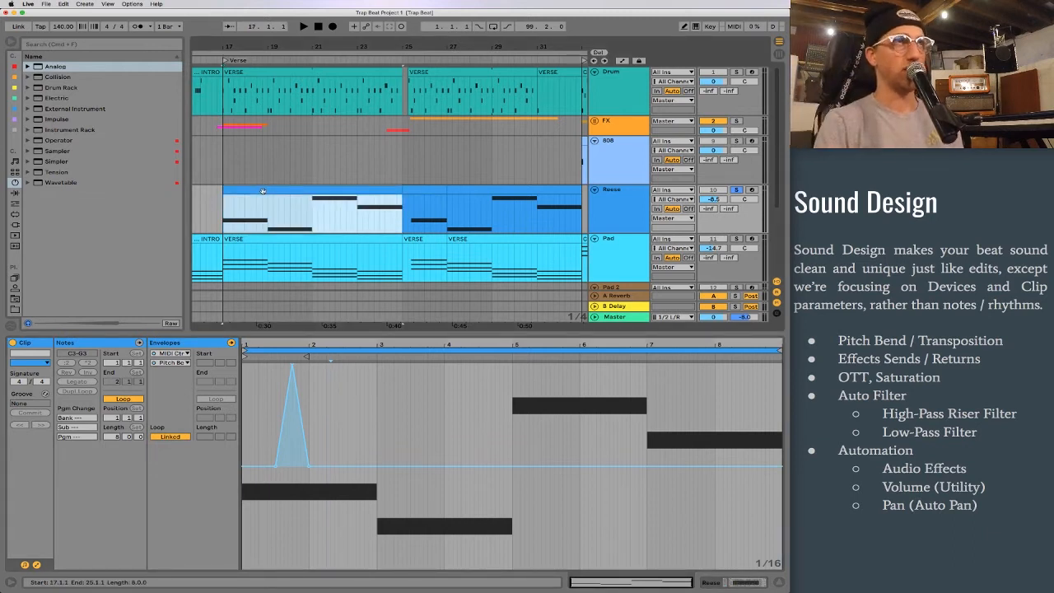
{"action": "key", "text": "space"}
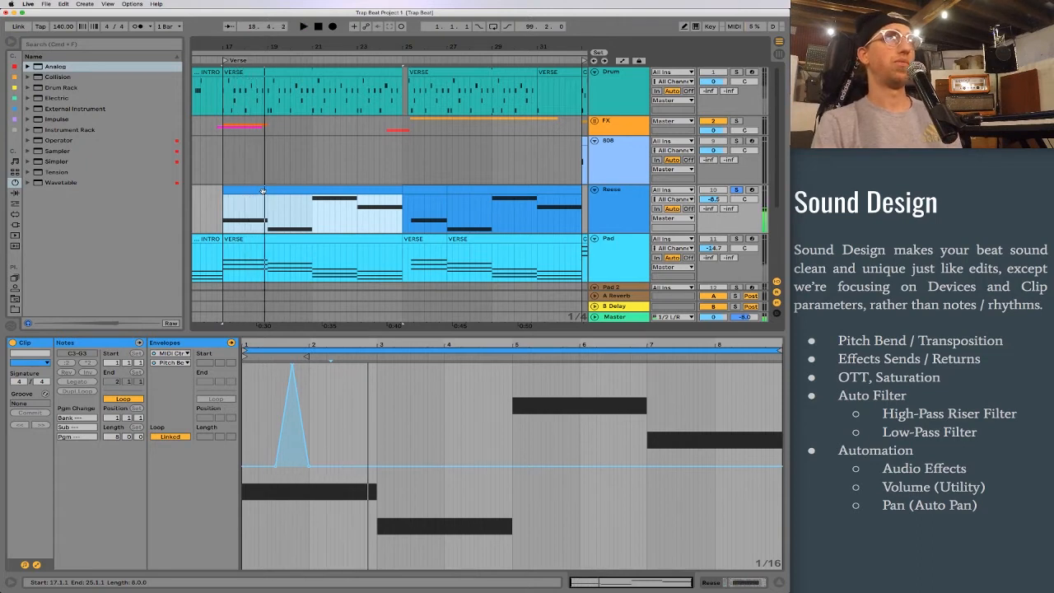
{"action": "key", "text": "shift+Tab"}
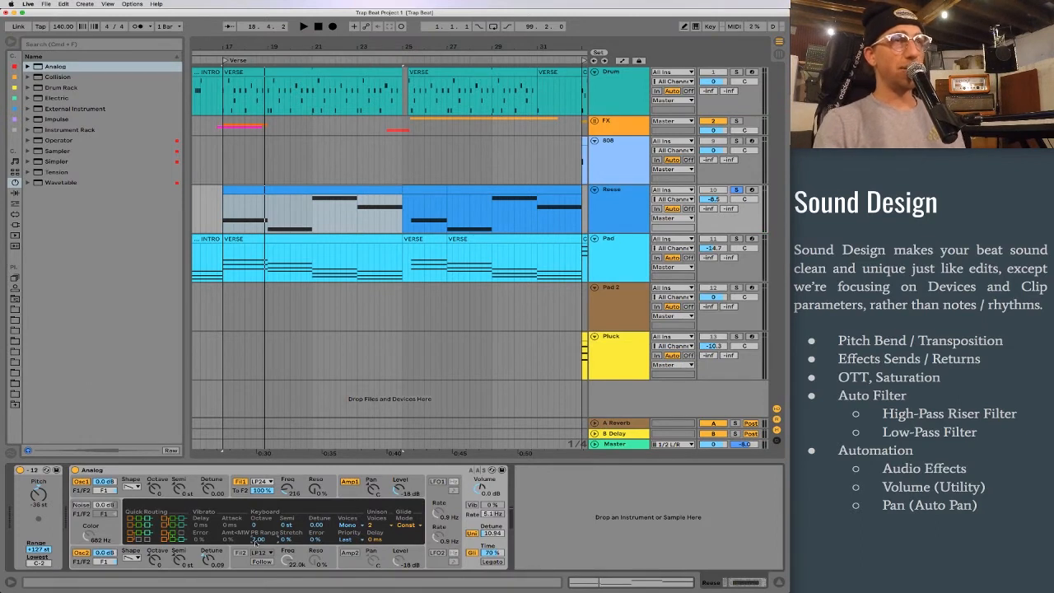
{"action": "key", "text": "super+Tab"}
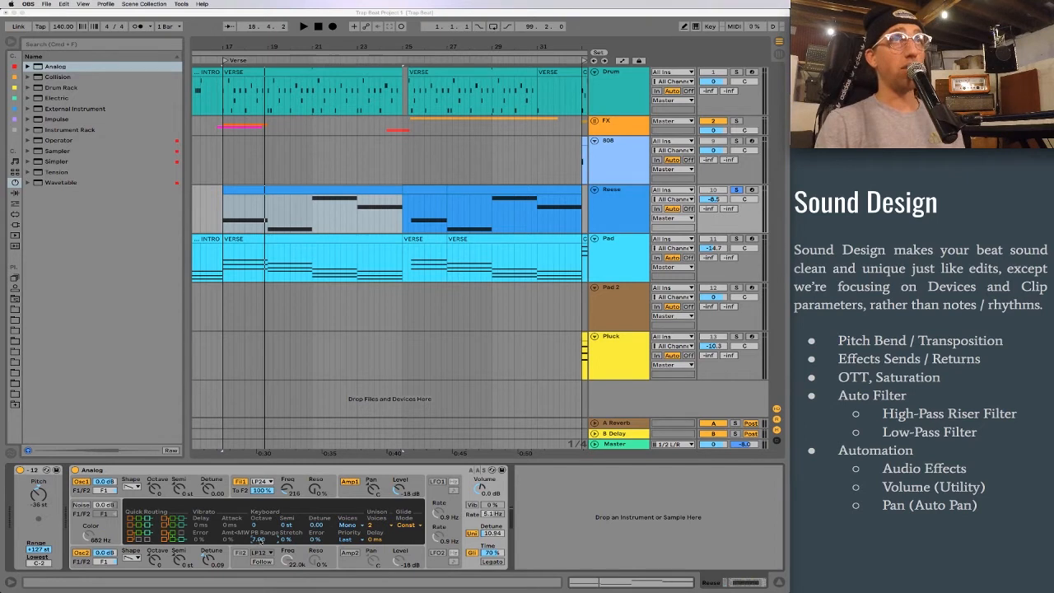
Show the Reese clip's MIDI Ctrl Pitch Bend envelope again and play the clip from bar 17 to hear the bend
{"action": "key", "text": "super+Tab"}
{"action": "key", "text": "shift+Tab"}
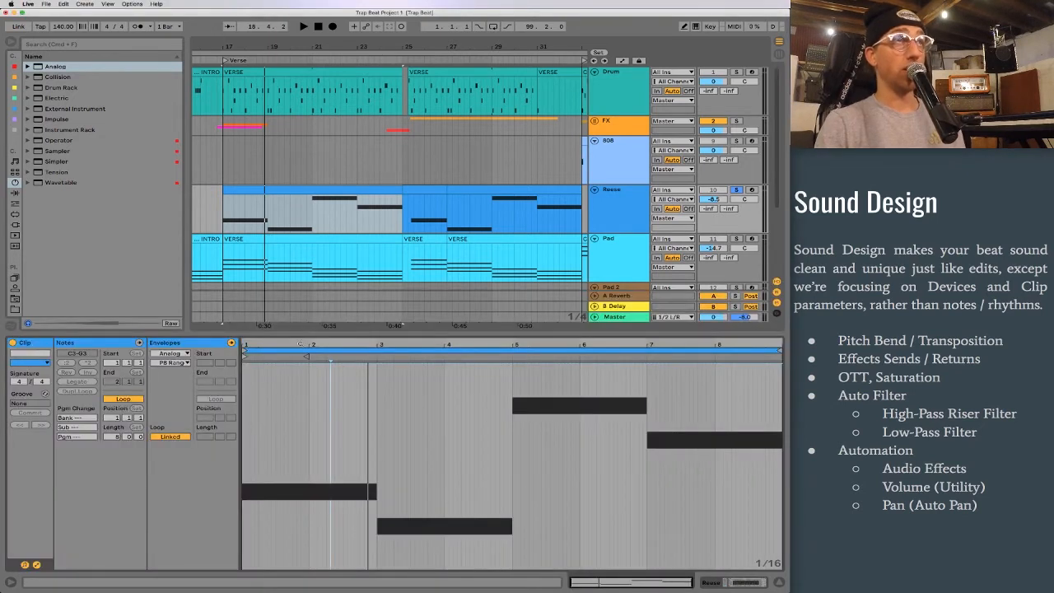
{"action": "left_click", "coordinate": [187, 355]}
{"action": "left_click", "coordinate": [177, 364]}
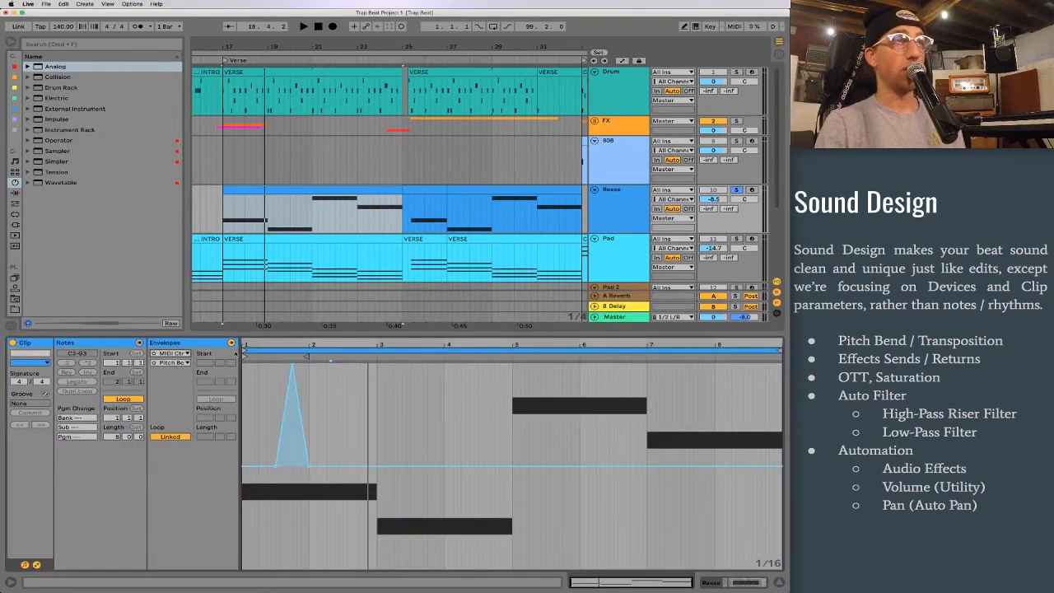
{"action": "key", "text": "space"}
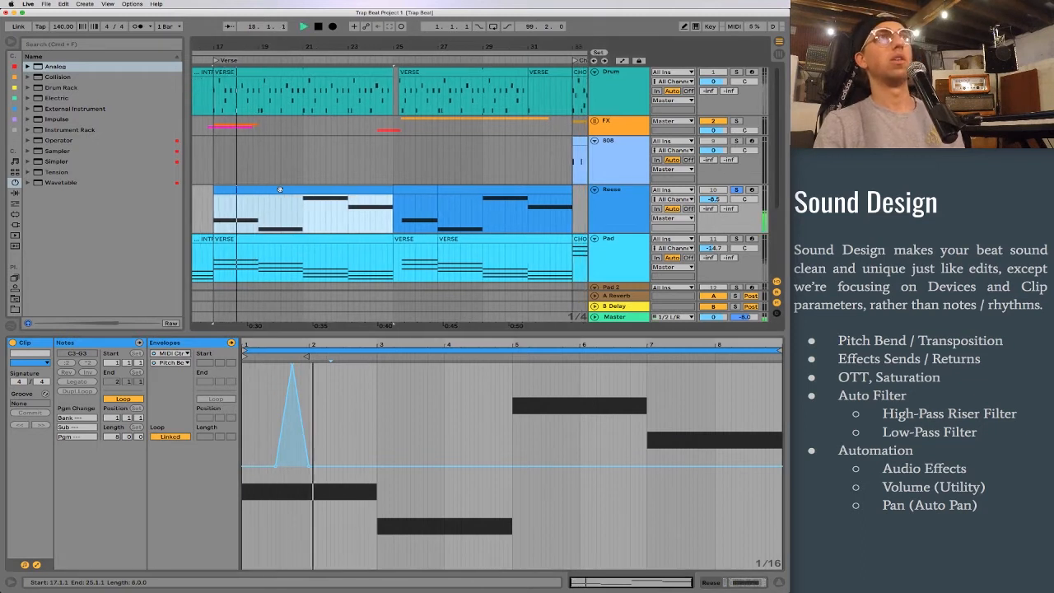
{"action": "key", "text": "space"}
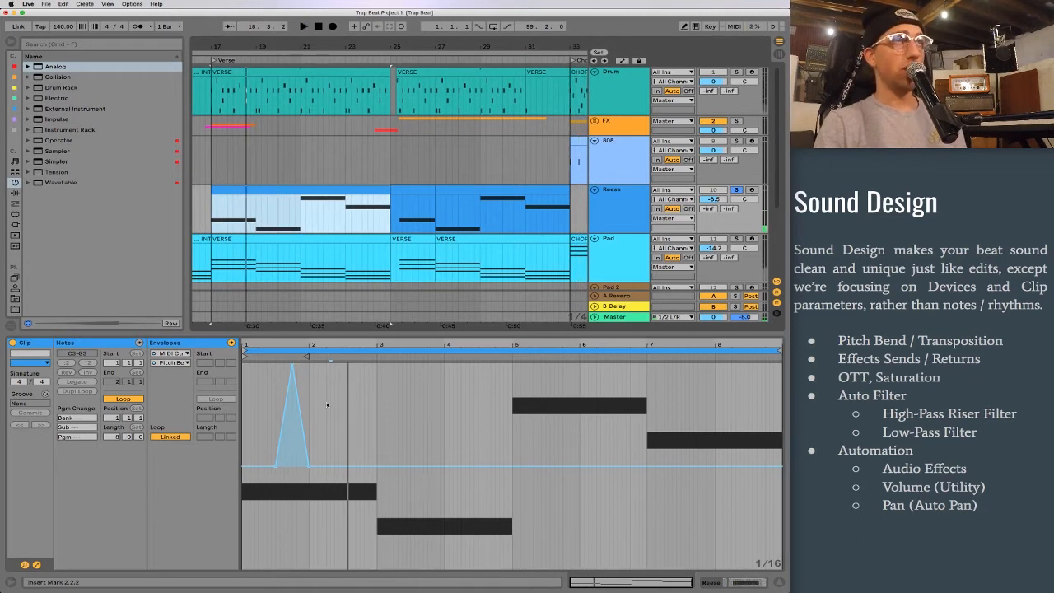
Check the pitch bend range in the Analog device and the clip's notes, and return to the MIDI Ctrl Pitch Bend envelope
{"action": "key", "text": "shift+Tab"}
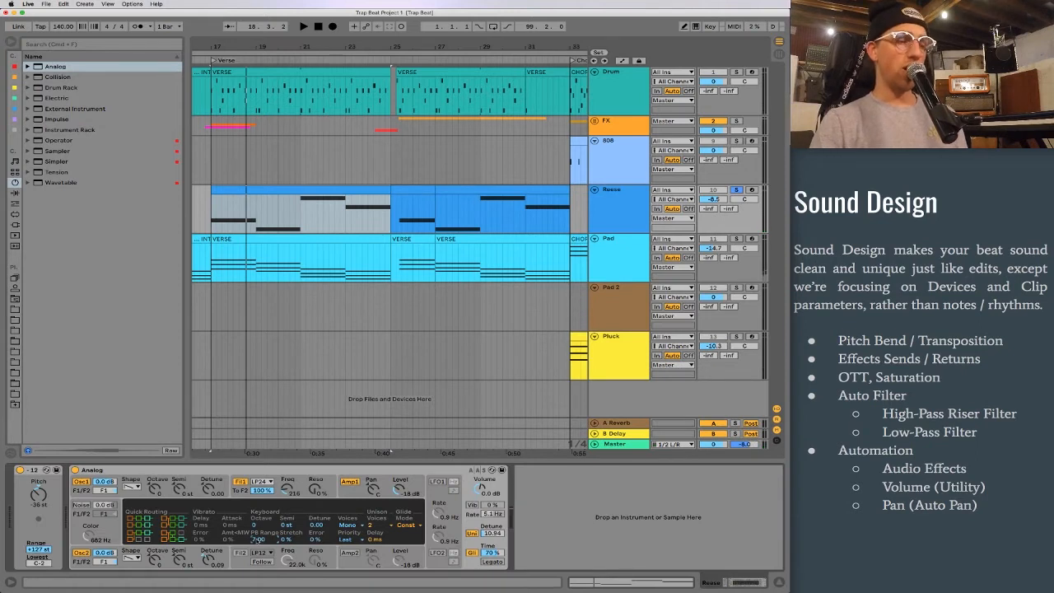
{"action": "key", "text": "shift+Tab"}
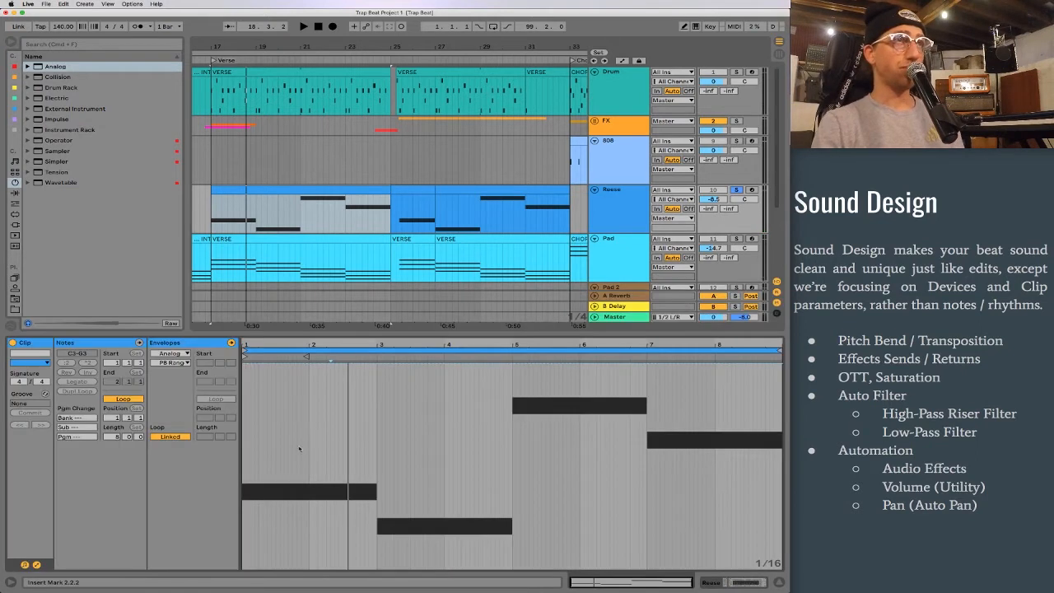
{"action": "left_click", "coordinate": [111, 345]}
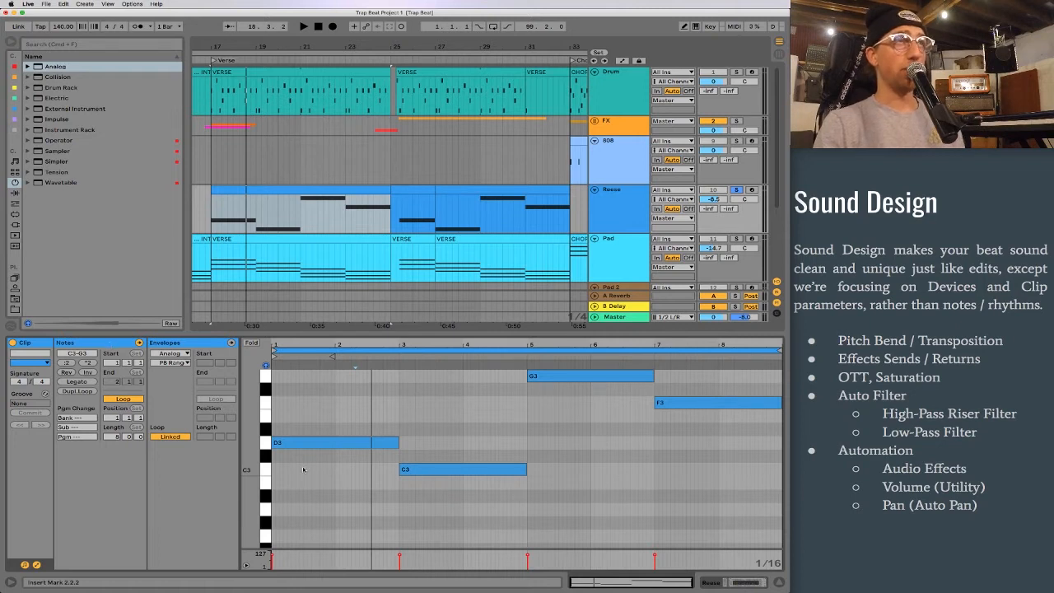
{"action": "left_click", "coordinate": [202, 343]}
{"action": "left_click", "coordinate": [171, 354]}
{"action": "left_click", "coordinate": [171, 361]}
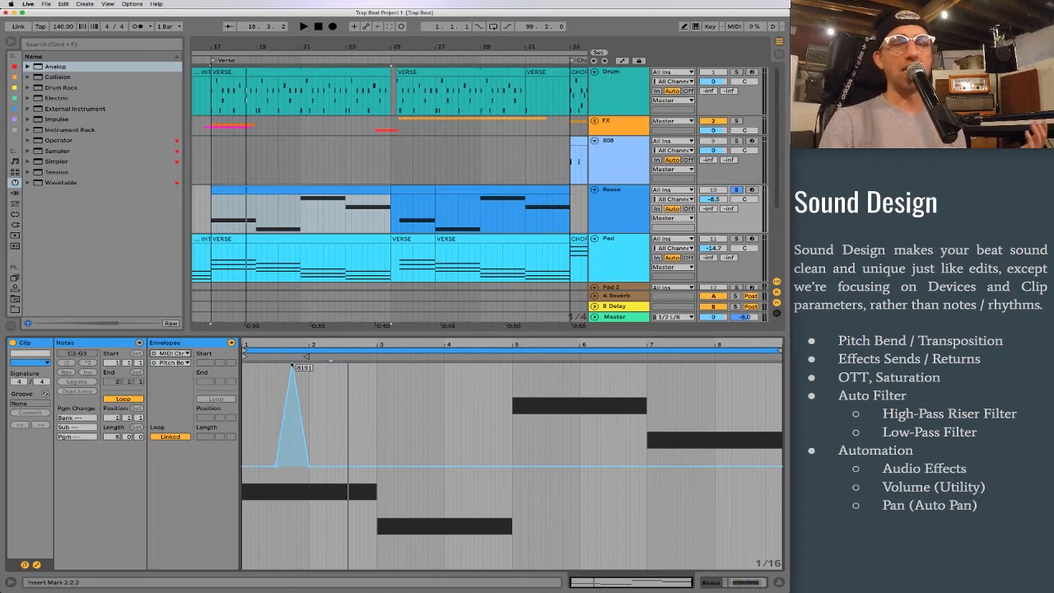
Play the Reese clip briefly and delete the pitch bend spike just before bar 2
{"action": "key", "text": "space"}
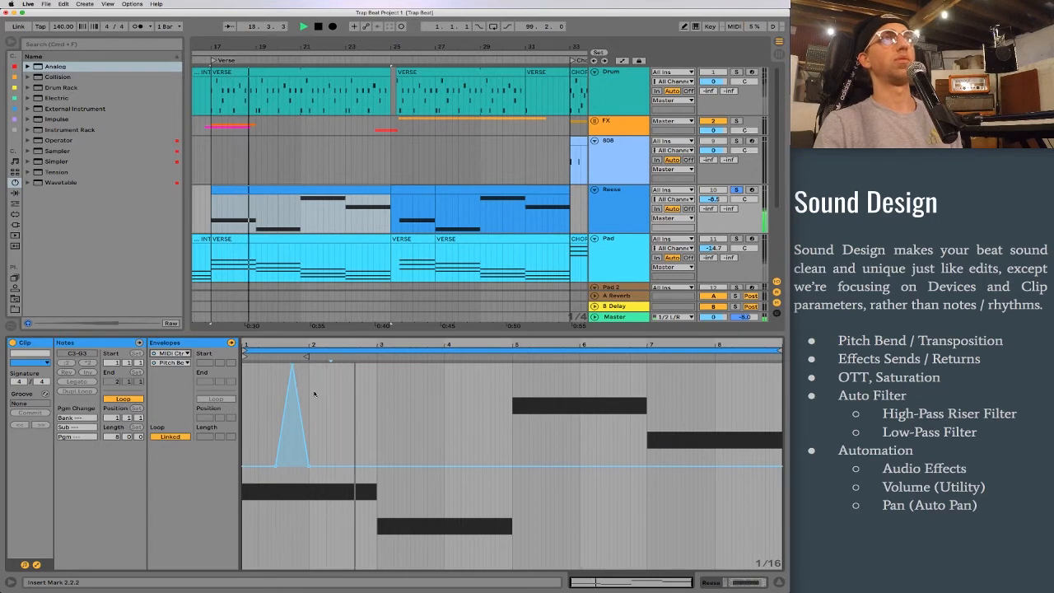
{"action": "key", "text": "space"}
{"action": "left_click", "coordinate": [308, 382]}
{"action": "left_click_drag", "start_coordinate": [308, 381], "coordinate": [267, 377]}
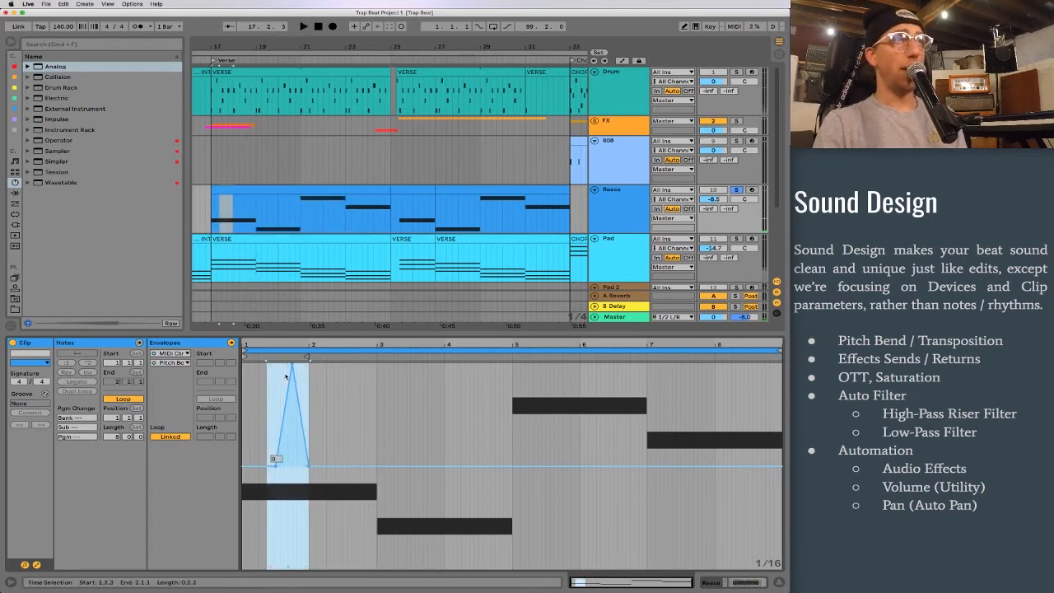
{"action": "key", "text": "Delete"}
{"action": "left_click", "coordinate": [356, 409]}
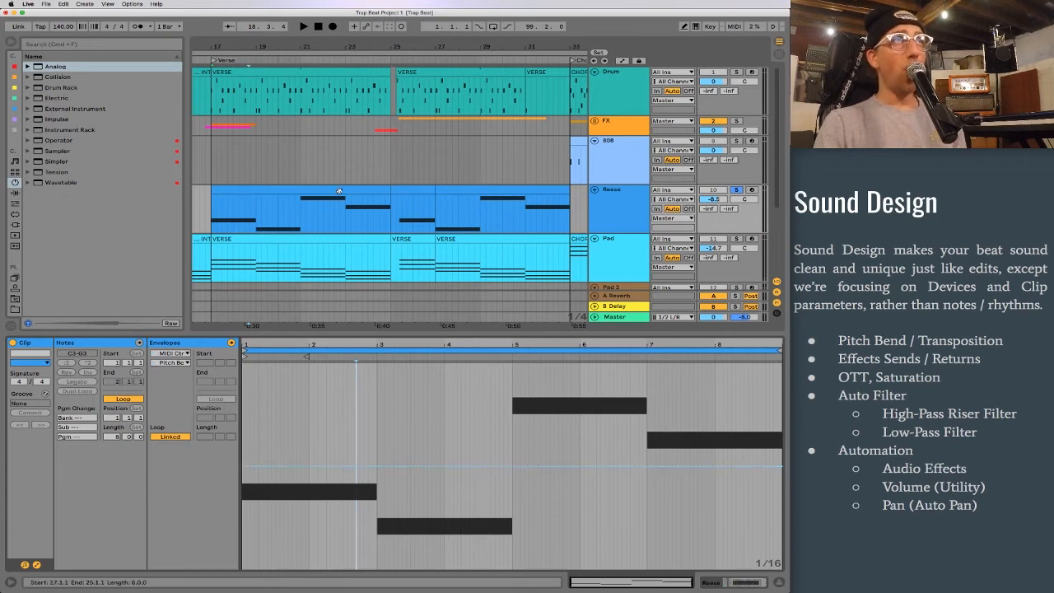
Play the Reese clip from bar 17 without pitch bend, turning on the metronome to find where a bend fits the beat
{"action": "left_click", "coordinate": [590, 436]}
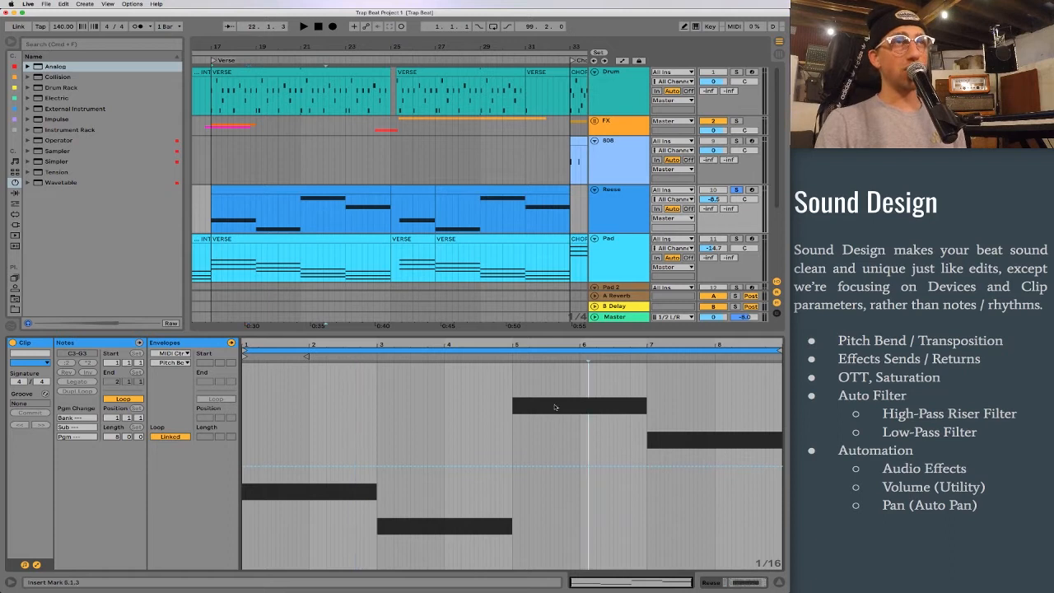
{"action": "left_click", "coordinate": [510, 441]}
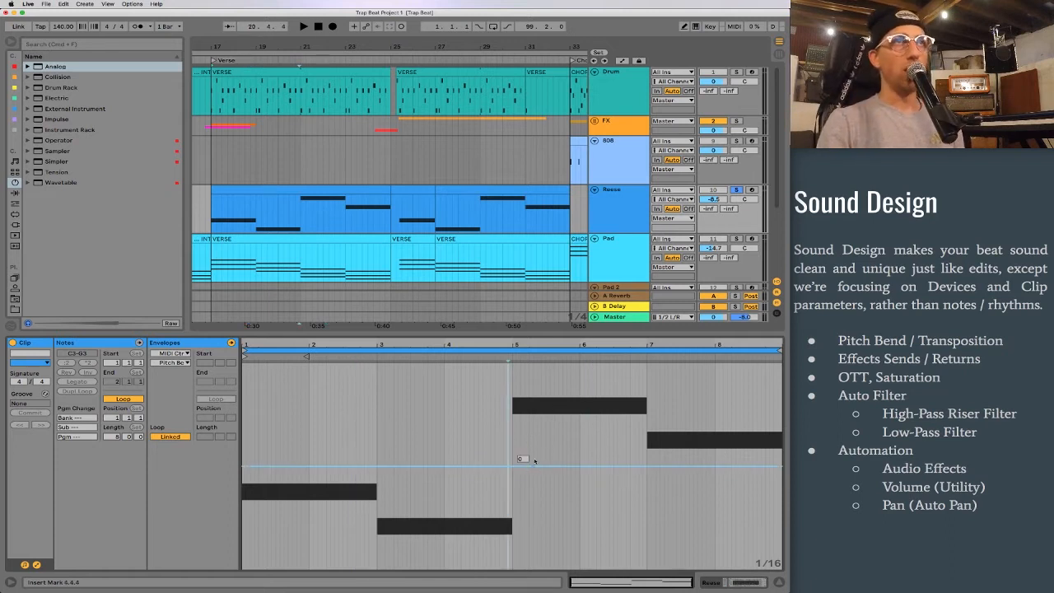
{"action": "left_click_drag", "start_coordinate": [531, 463], "coordinate": [547, 446]}
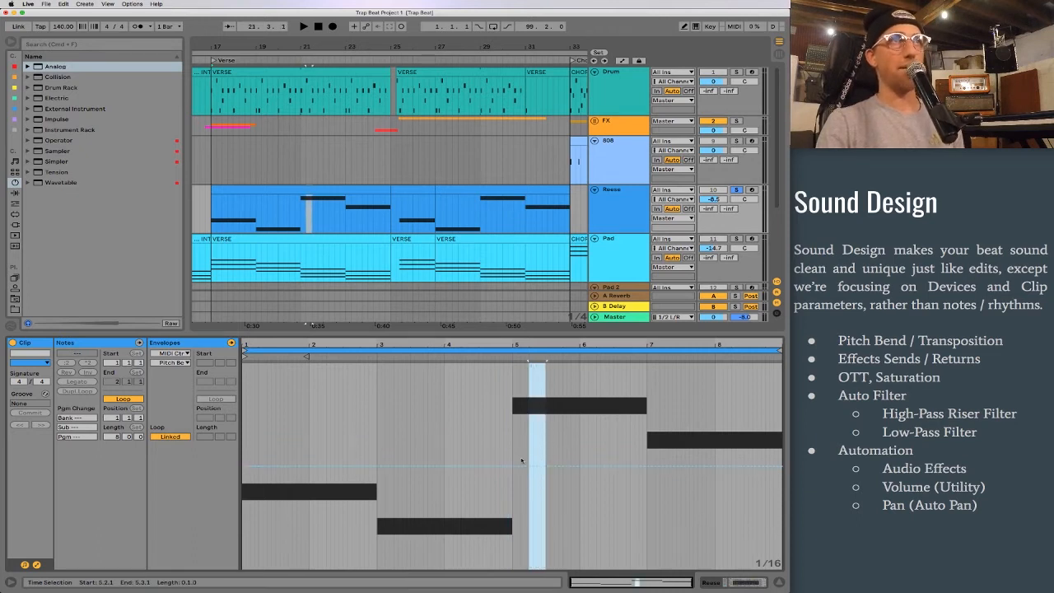
{"action": "key", "text": "space"}
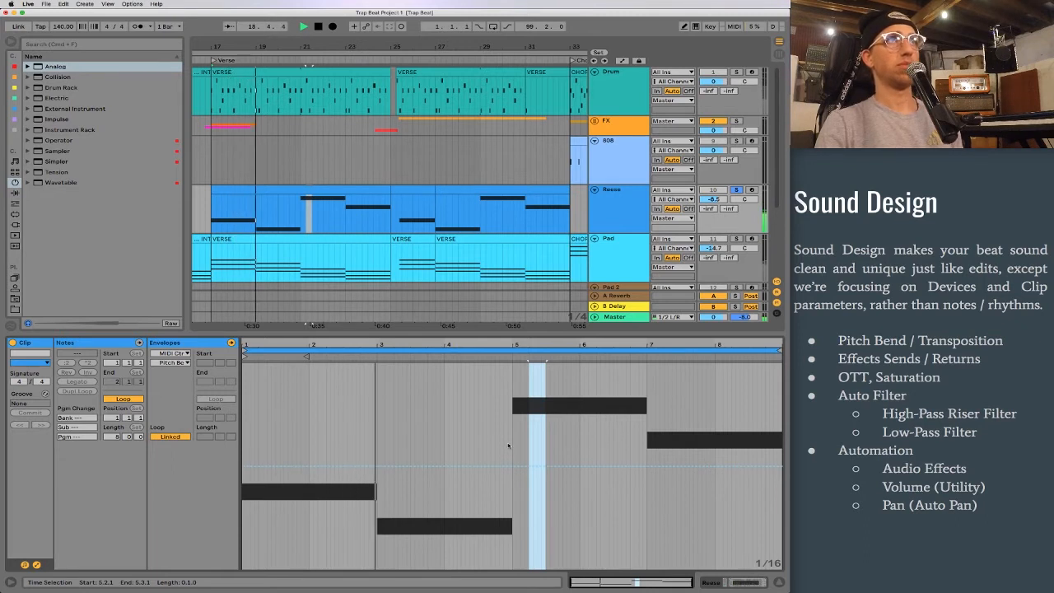
{"action": "key", "text": "space"}
{"action": "left_click", "coordinate": [138, 27]}
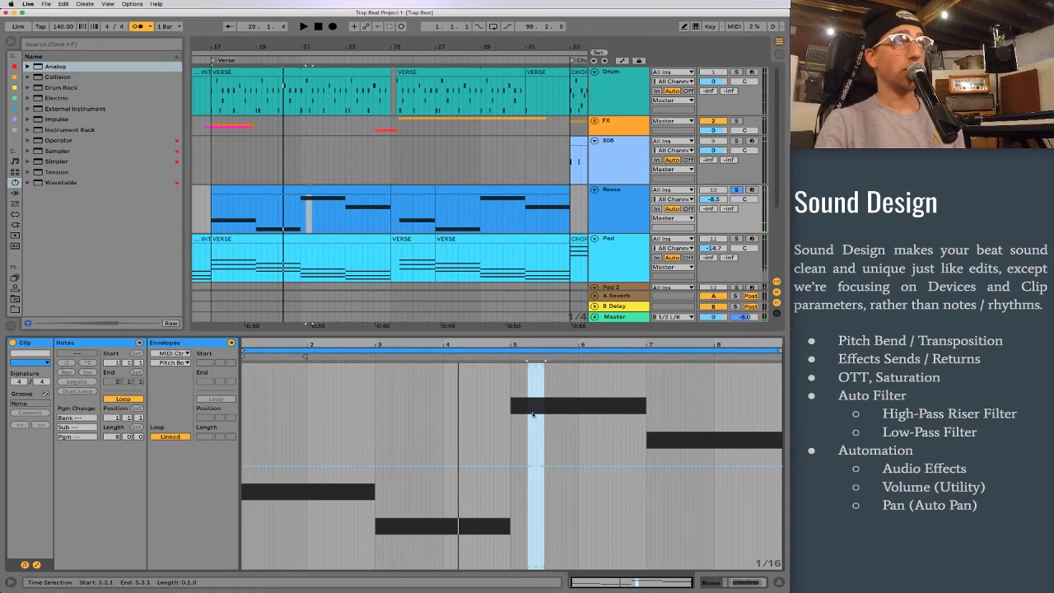
{"action": "key", "text": "space"}
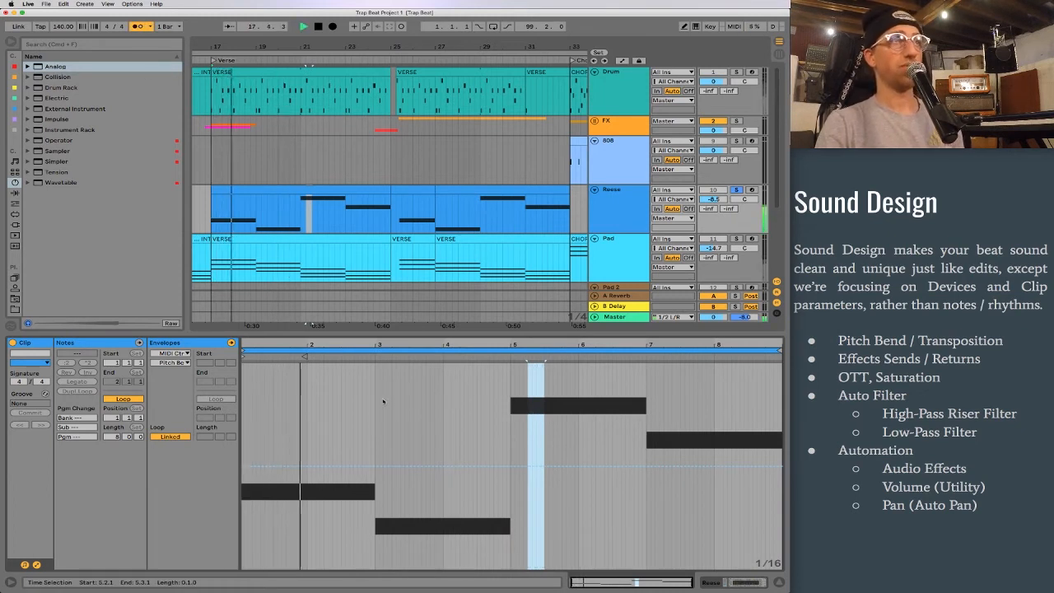
{"action": "key", "text": "space"}
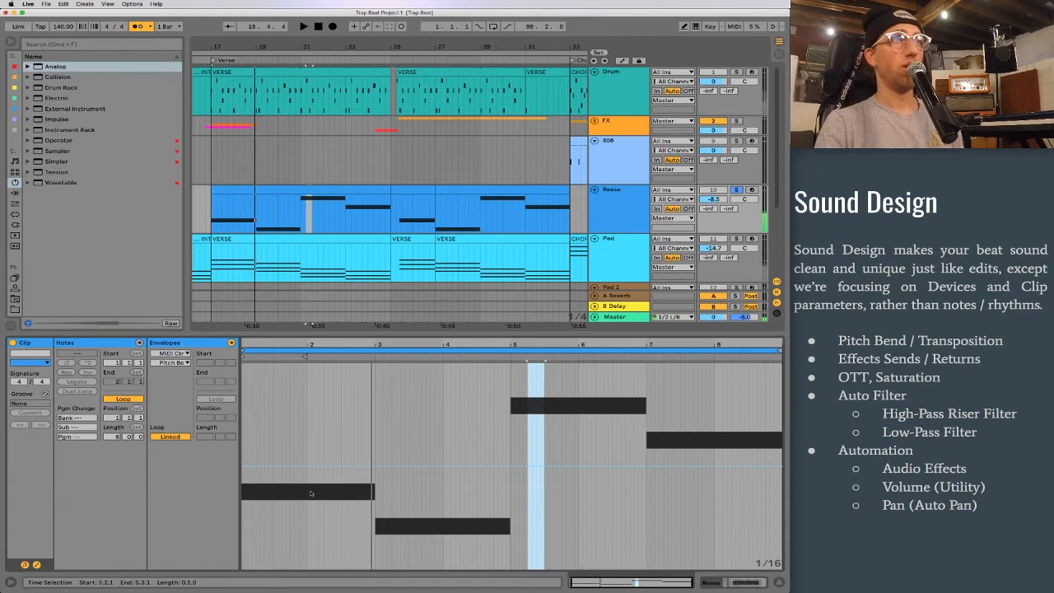
Shape a narrow pitch bend spike peaking at 8191 starting at 2.2.1 of the Reese clip
{"action": "mouse_move", "coordinate": [321, 483]}
{"action": "left_mouse_down"}
{"action": "mouse_move", "coordinate": [341, 482]}
{"action": "mouse_move", "coordinate": [318, 482]}
{"action": "mouse_move", "coordinate": [327, 482]}
{"action": "left_mouse_up"}
{"action": "left_click", "coordinate": [344, 478]}
{"action": "left_click_drag", "start_coordinate": [338, 394], "coordinate": [336, 369]}
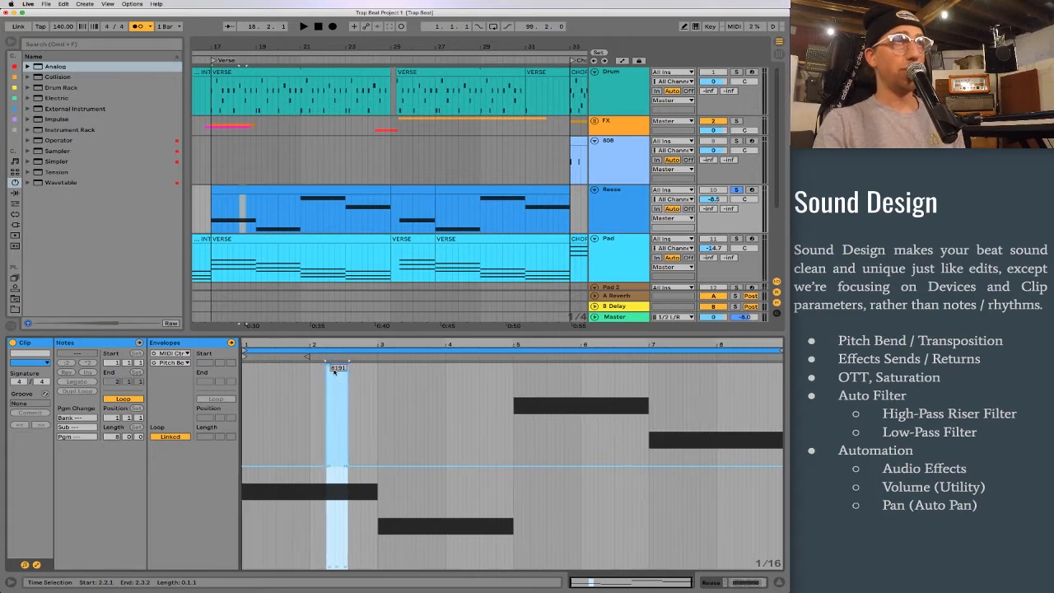
{"action": "left_click", "coordinate": [372, 377]}
{"action": "left_click", "coordinate": [323, 365]}
{"action": "left_click", "coordinate": [345, 365]}
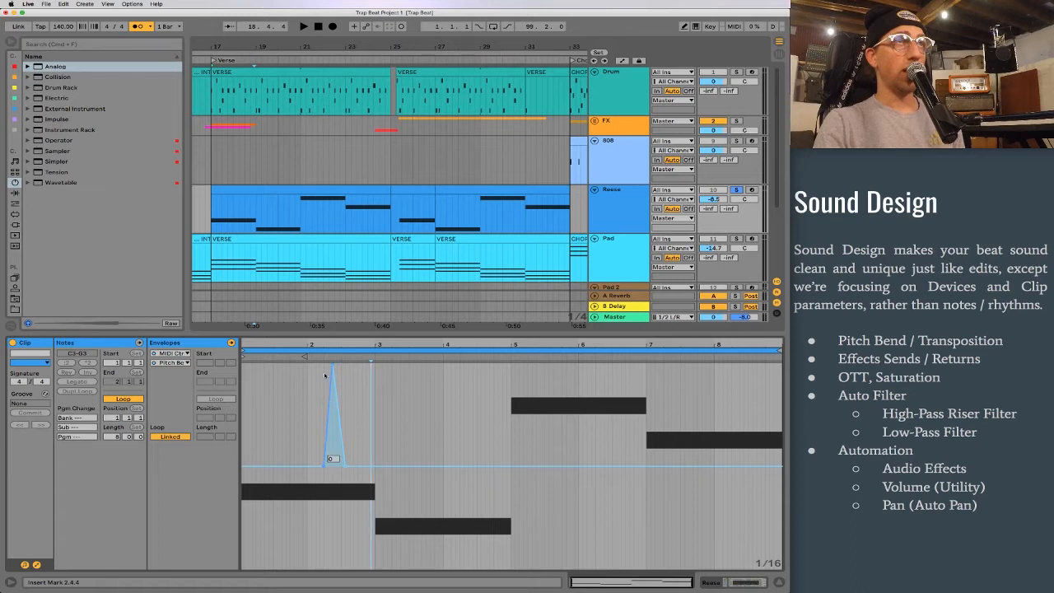
Duplicate the pitch bend spike spanning 2.2.1 to 2.3.1 directly after itself
{"action": "left_click", "coordinate": [342, 503]}
{"action": "mouse_move", "coordinate": [323, 499]}
{"action": "left_mouse_down"}
{"action": "mouse_move", "coordinate": [341, 500]}
{"action": "mouse_move", "coordinate": [346, 468]}
{"action": "mouse_move", "coordinate": [322, 499]}
{"action": "mouse_move", "coordinate": [342, 499]}
{"action": "mouse_move", "coordinate": [323, 497]}
{"action": "left_mouse_up"}
{"action": "left_click", "coordinate": [353, 486]}
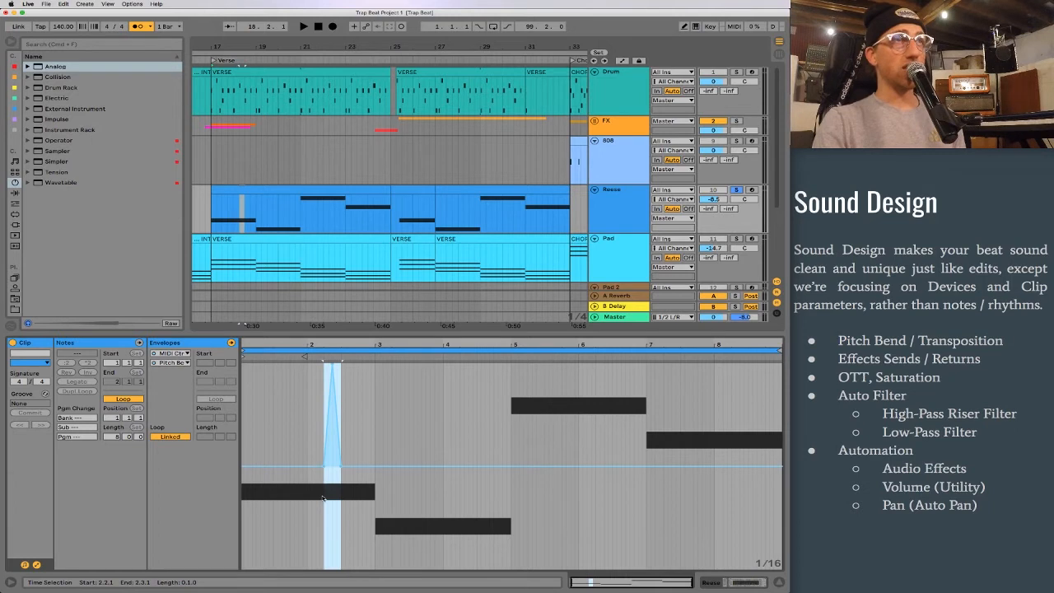
{"action": "key", "text": "super+d"}
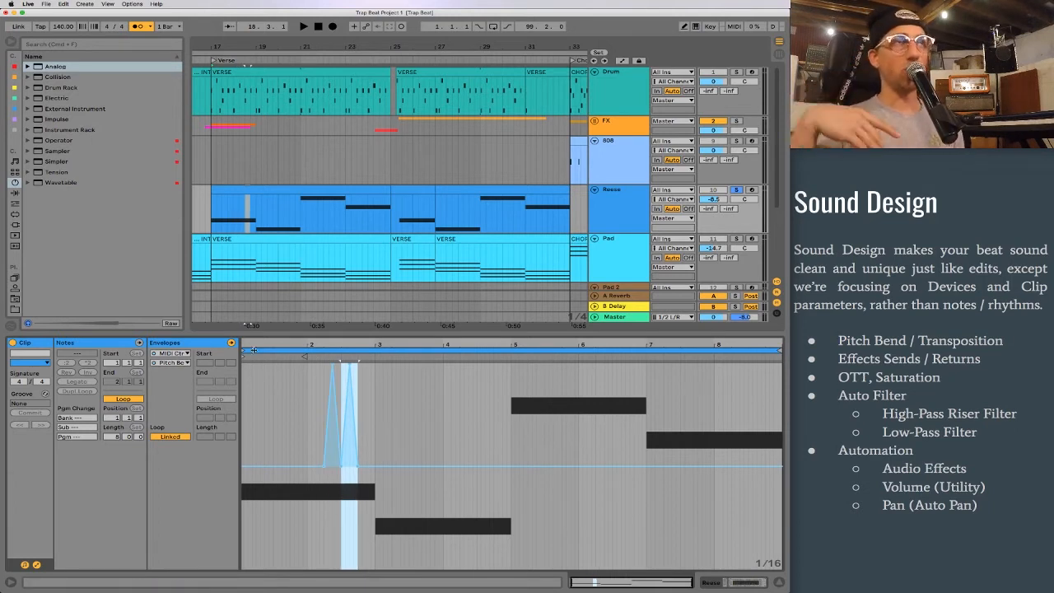
Shape a downward pitch bend spike between 6.1.1 and 6.2.1 of the Reese clip, playing the clip to place and check it
{"action": "key", "text": "space"}
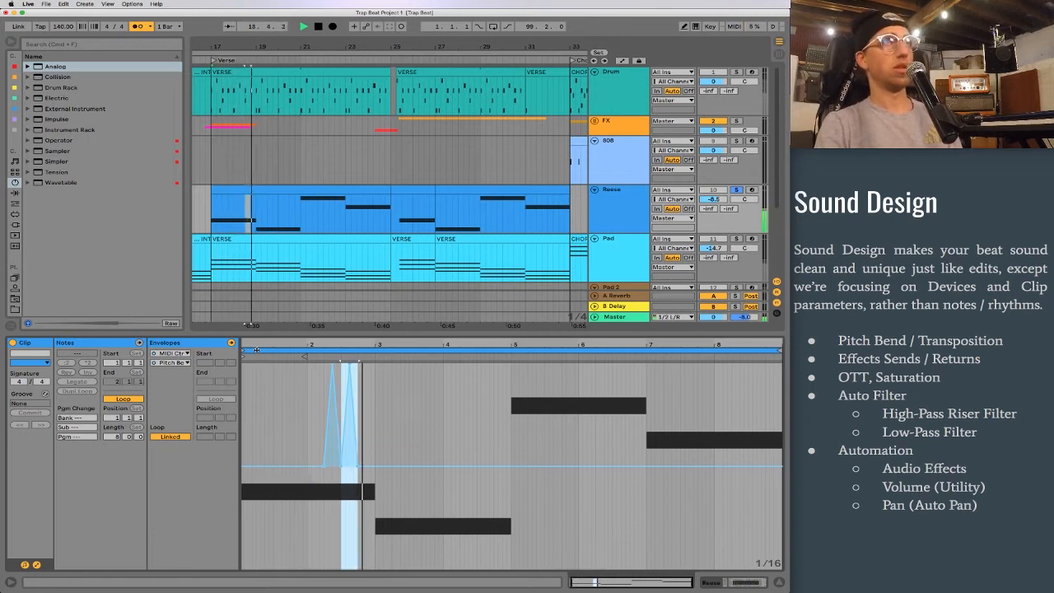
{"action": "left_click", "coordinate": [468, 509]}
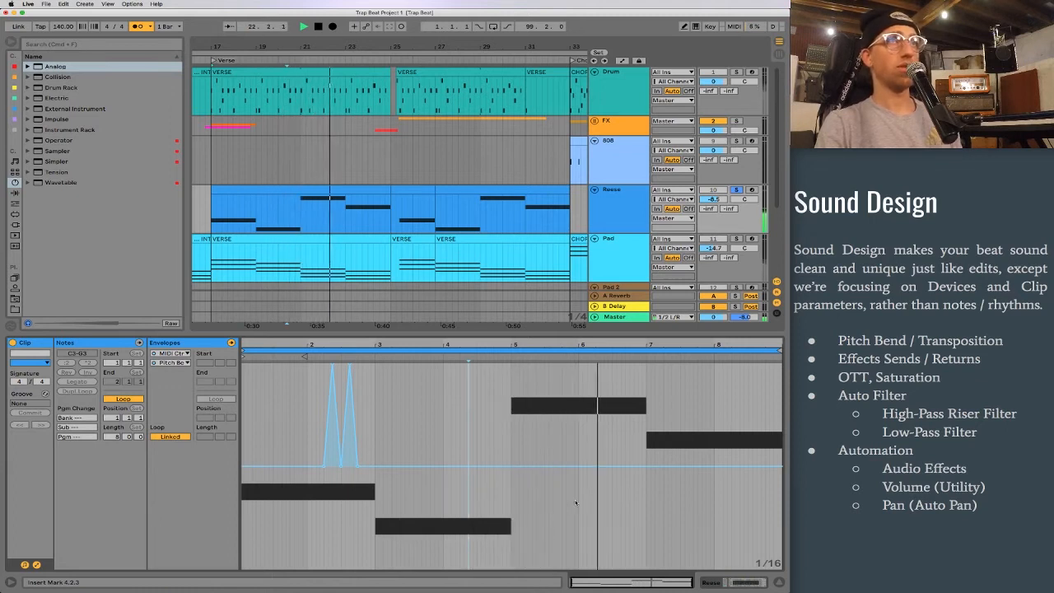
{"action": "left_click_drag", "start_coordinate": [590, 491], "coordinate": [589, 568]}
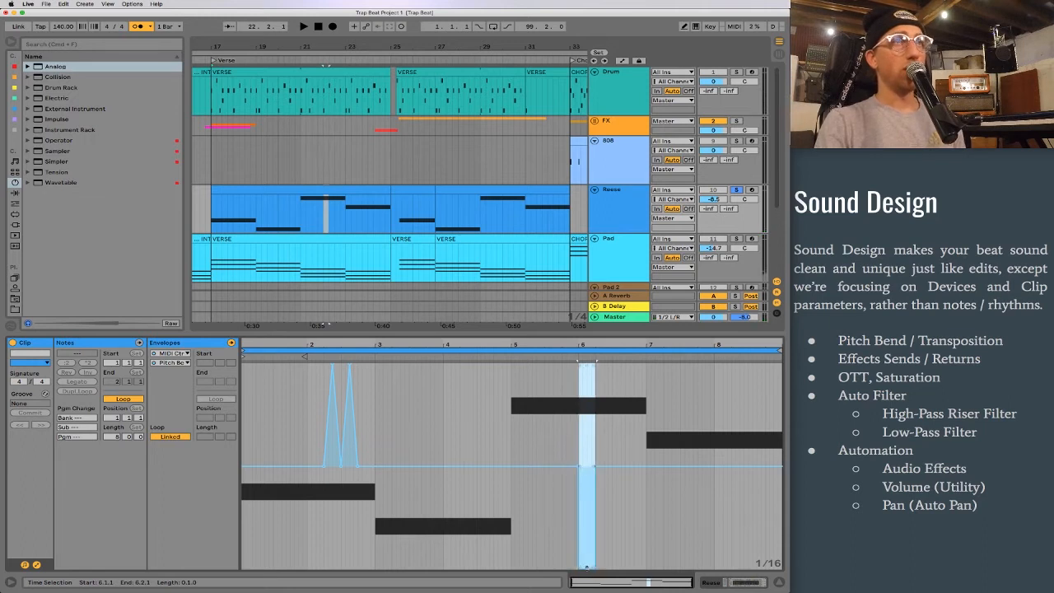
{"action": "left_click", "coordinate": [645, 540]}
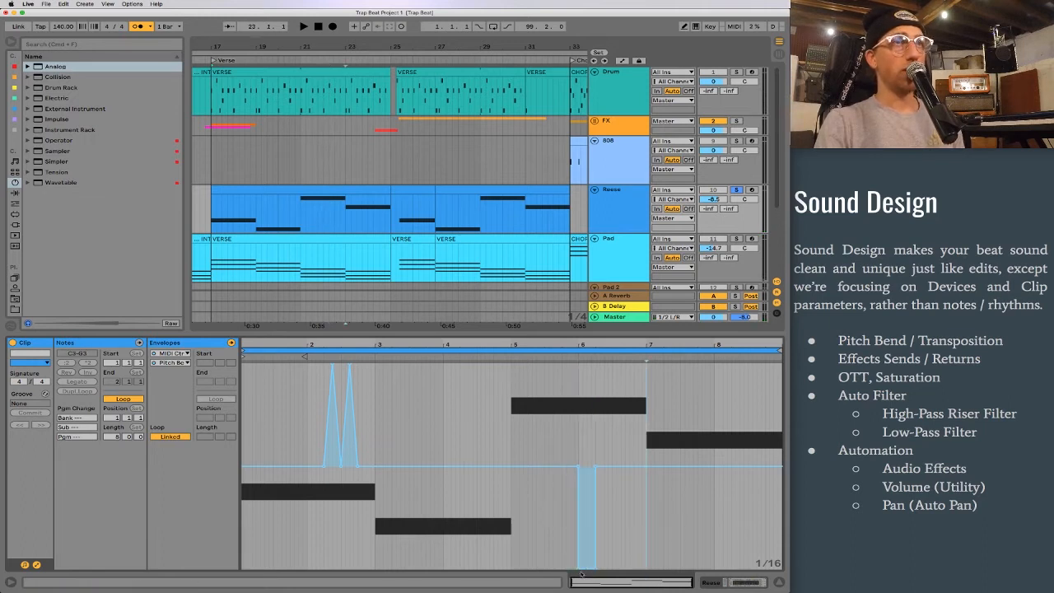
{"action": "mouse_move", "coordinate": [577, 568]}
{"action": "left_mouse_down"}
{"action": "mouse_move", "coordinate": [599, 568]}
{"action": "mouse_move", "coordinate": [588, 569]}
{"action": "left_mouse_up"}
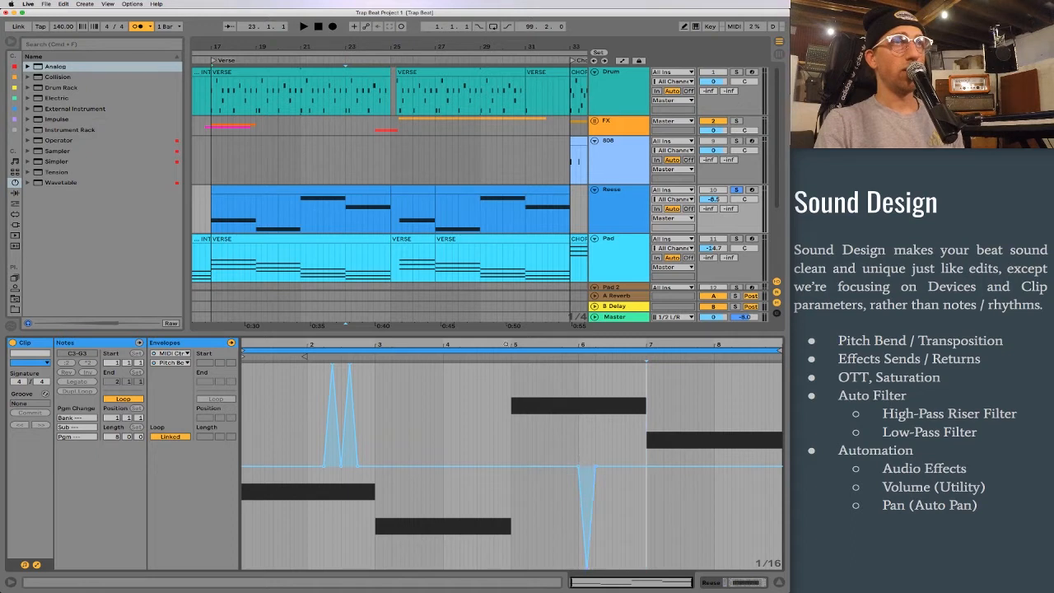
{"action": "left_click", "coordinate": [507, 355]}
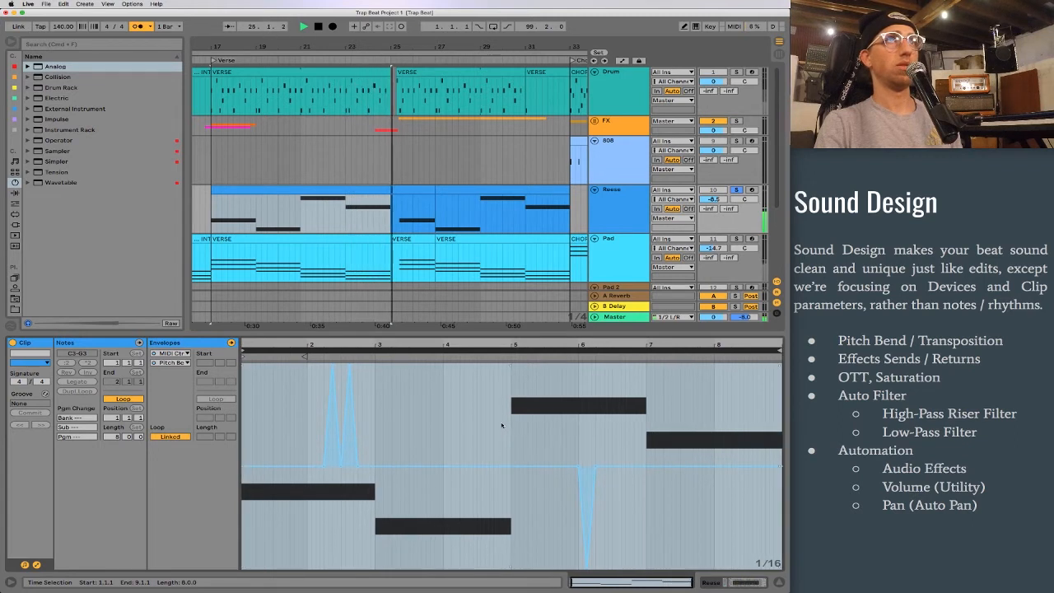
{"action": "key", "text": "space"}
Try out a copy of the second bar 2 pitch bend spike at the very end of the Reese clip and remove it again
{"action": "left_click", "coordinate": [376, 428]}
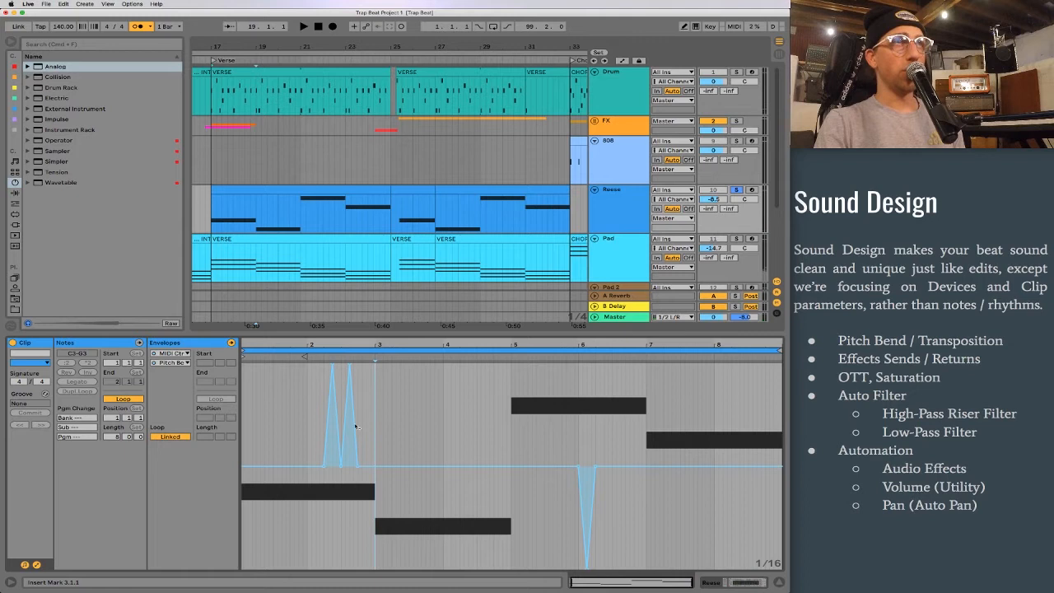
{"action": "left_click_drag", "start_coordinate": [358, 550], "coordinate": [341, 548]}
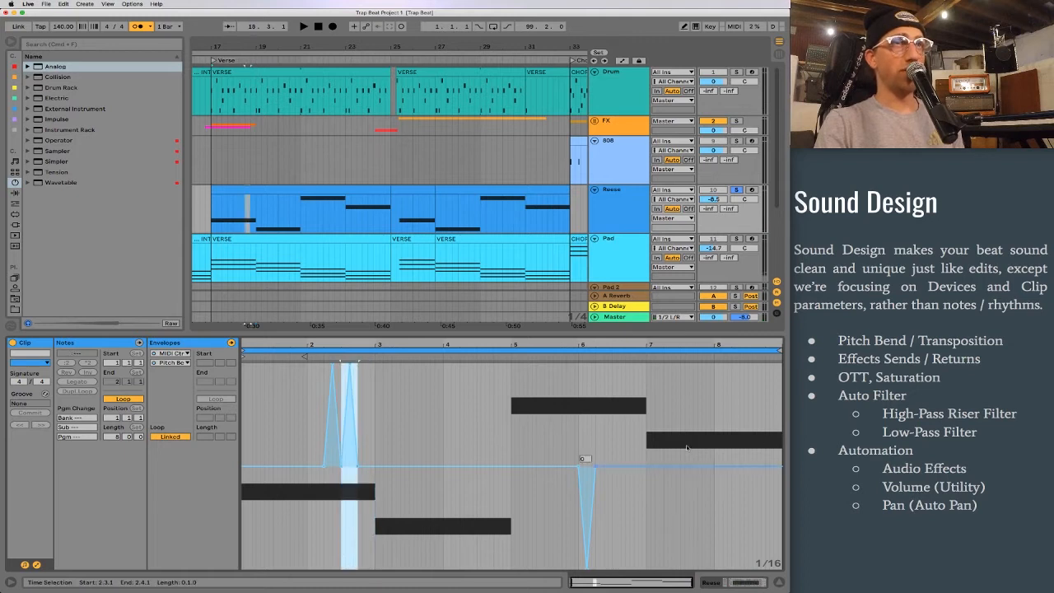
{"action": "left_click", "coordinate": [766, 417]}
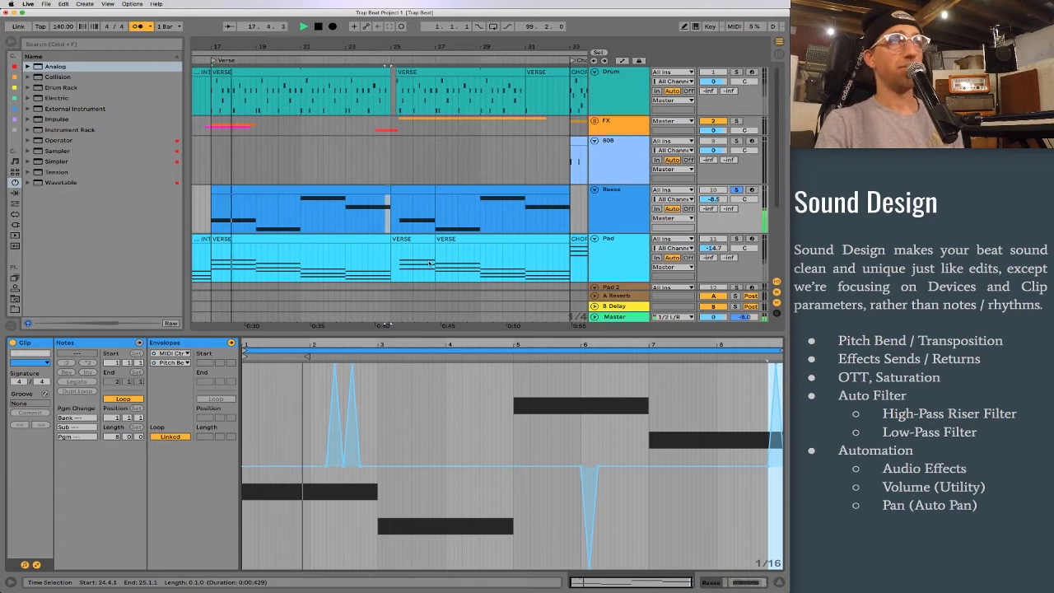
{"action": "scroll", "coordinate": [429, 264], "scroll_direction": "left", "scroll_amount": 2}
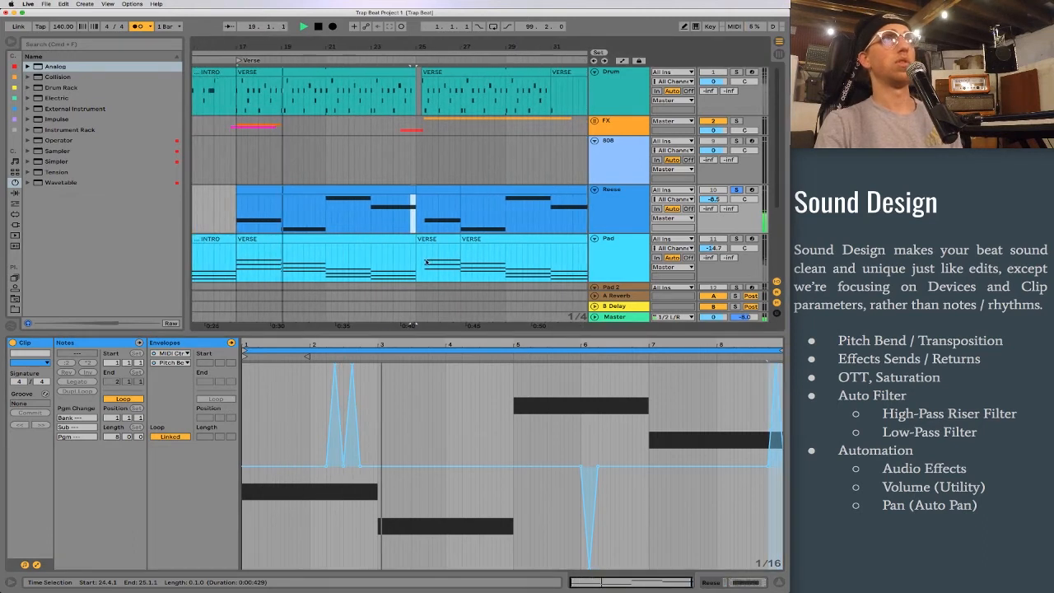
{"action": "left_click", "coordinate": [486, 426]}
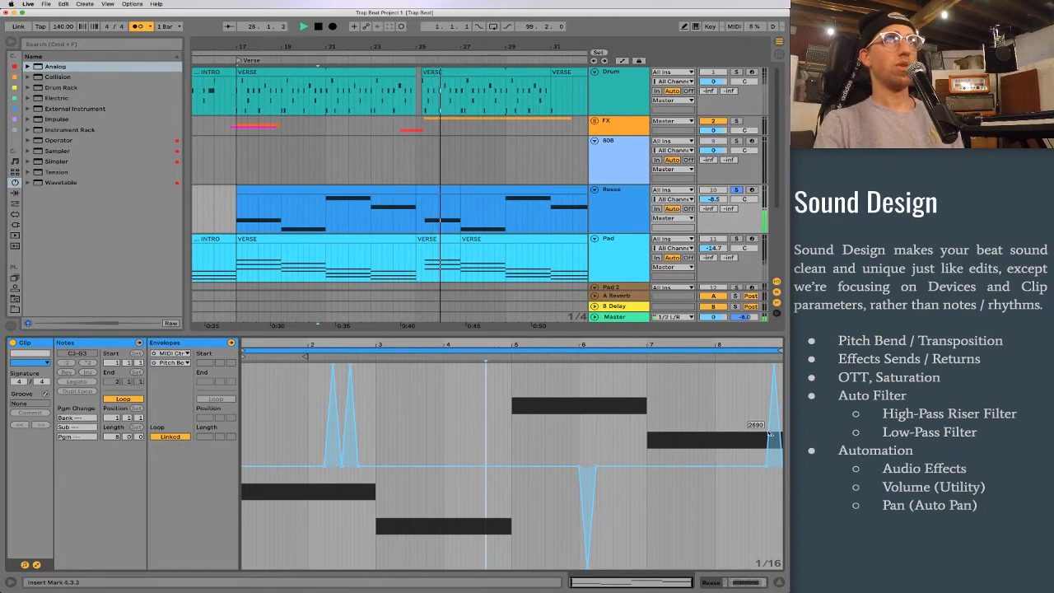
{"action": "left_click_drag", "start_coordinate": [773, 368], "coordinate": [785, 470]}
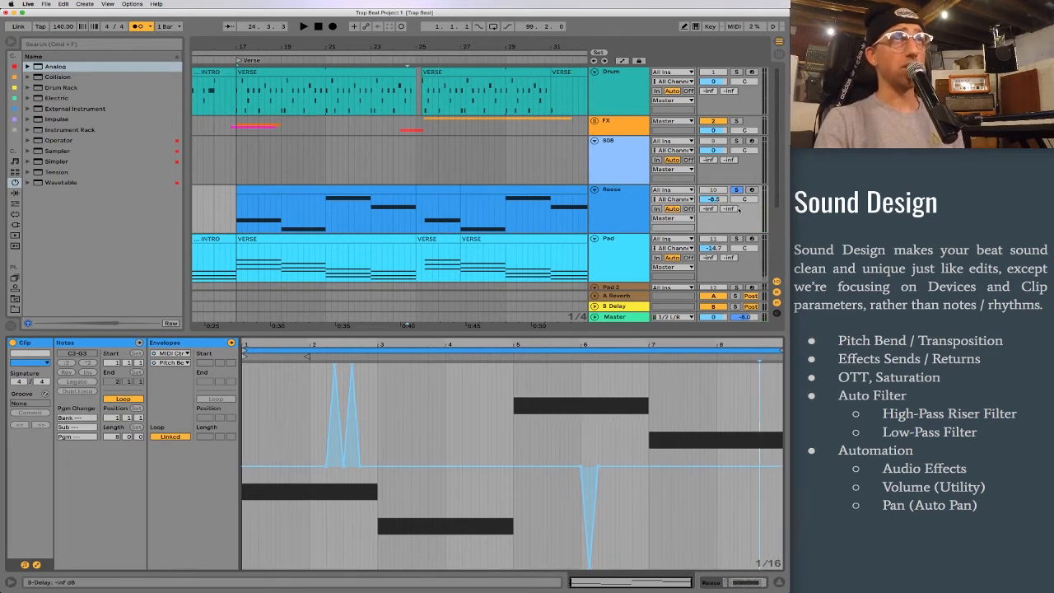
Unsolo the Reese track, turn off the metronome and play the full verse from bar 17
{"action": "left_click", "coordinate": [734, 188]}
{"action": "left_click", "coordinate": [140, 26]}
{"action": "left_click", "coordinate": [237, 162]}
{"action": "key", "text": "space"}
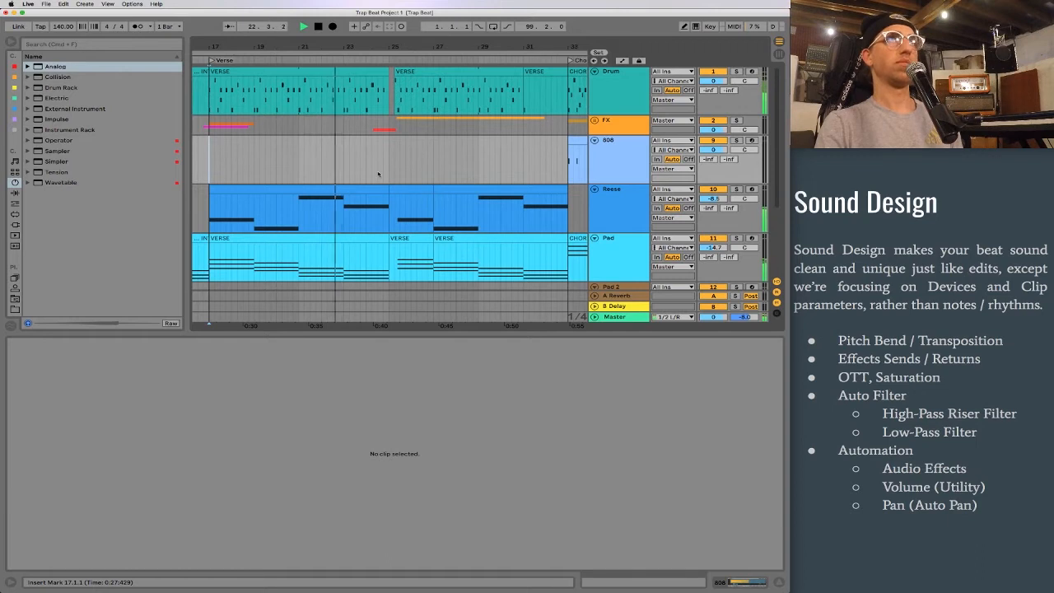
Draw a pitch bend in the first verse's last Reese clip, rising to 8191 between 7.4.1 and 8.1.1 and holding to the clip's end
{"action": "left_click", "coordinate": [524, 219]}
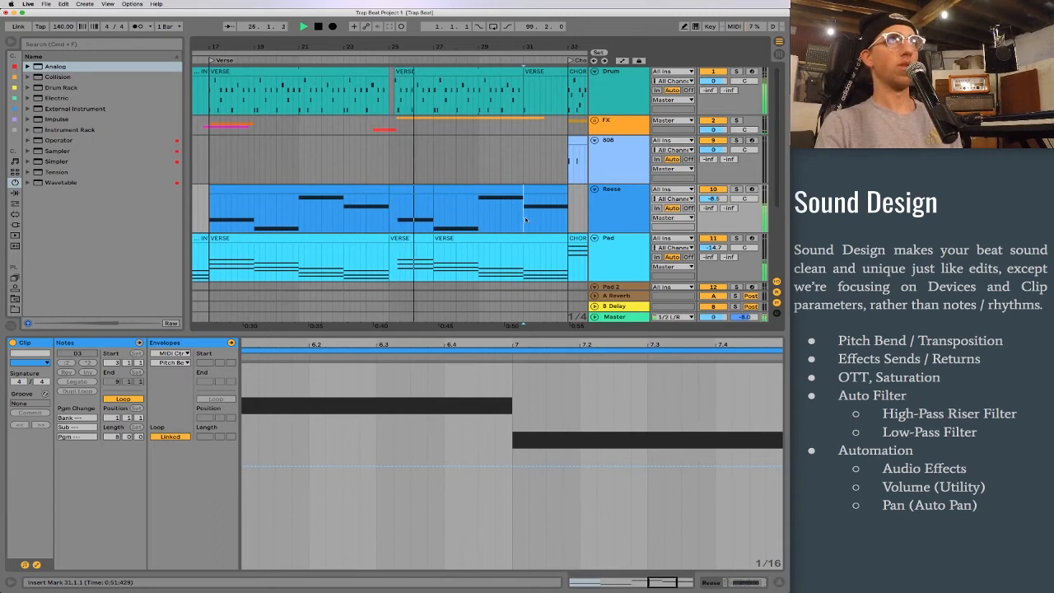
{"action": "key", "text": "space"}
{"action": "left_click", "coordinate": [524, 216]}
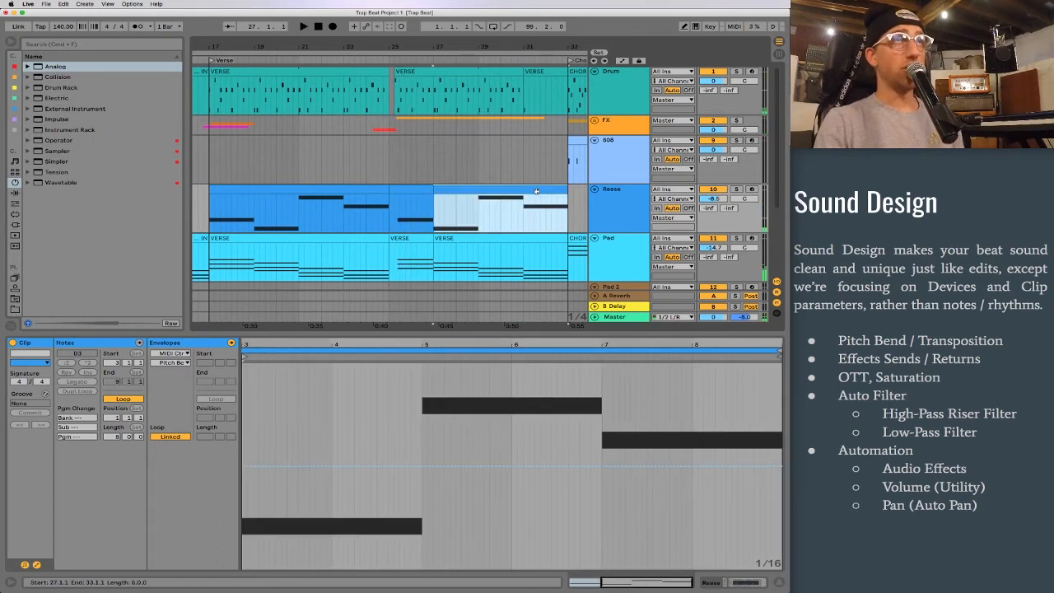
{"action": "left_click", "coordinate": [691, 536]}
{"action": "left_click_drag", "start_coordinate": [738, 479], "coordinate": [752, 368]}
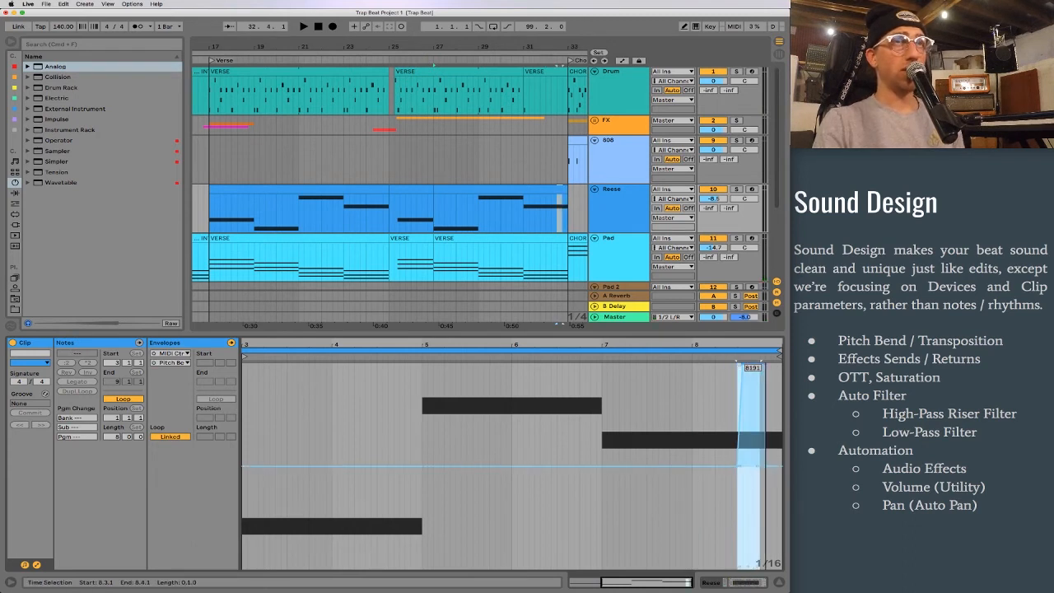
{"action": "left_click", "coordinate": [770, 378]}
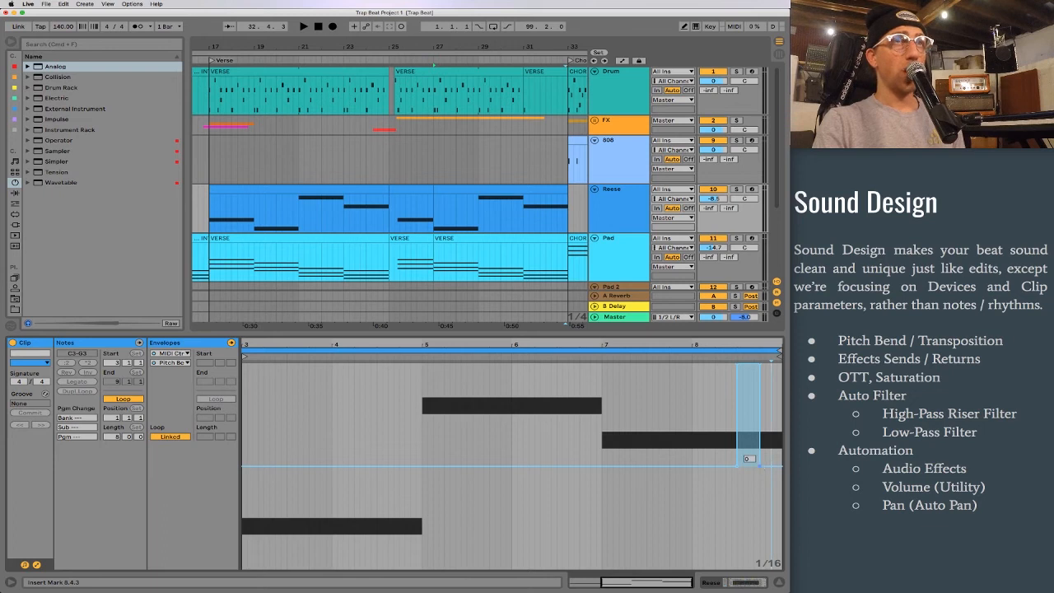
{"action": "left_click_drag", "start_coordinate": [737, 365], "coordinate": [736, 486]}
{"action": "left_click", "coordinate": [684, 357]}
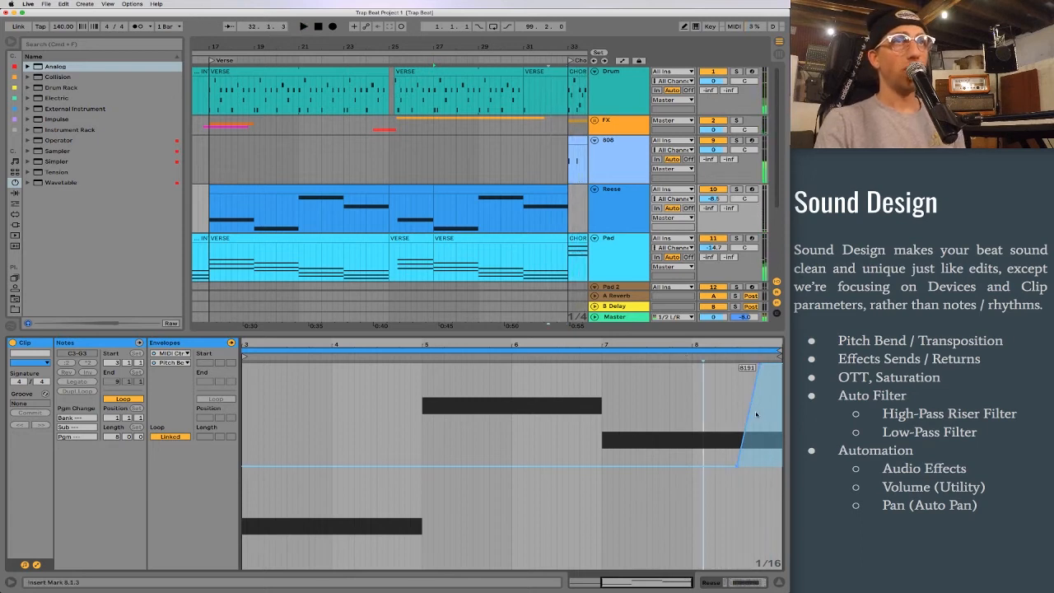
{"action": "left_click_drag", "start_coordinate": [752, 414], "coordinate": [684, 414]}
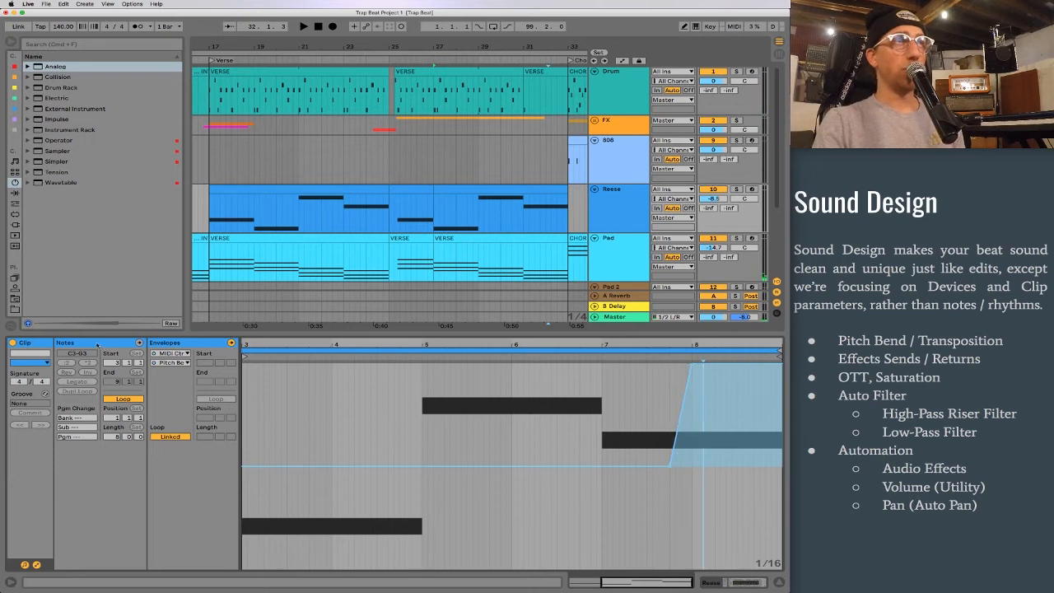
Shorten the clip's last F3 note to end at 8.2.1 and play the transition into the chorus
{"action": "left_click", "coordinate": [96, 344]}
{"action": "left_click_drag", "start_coordinate": [781, 403], "coordinate": [718, 403]}
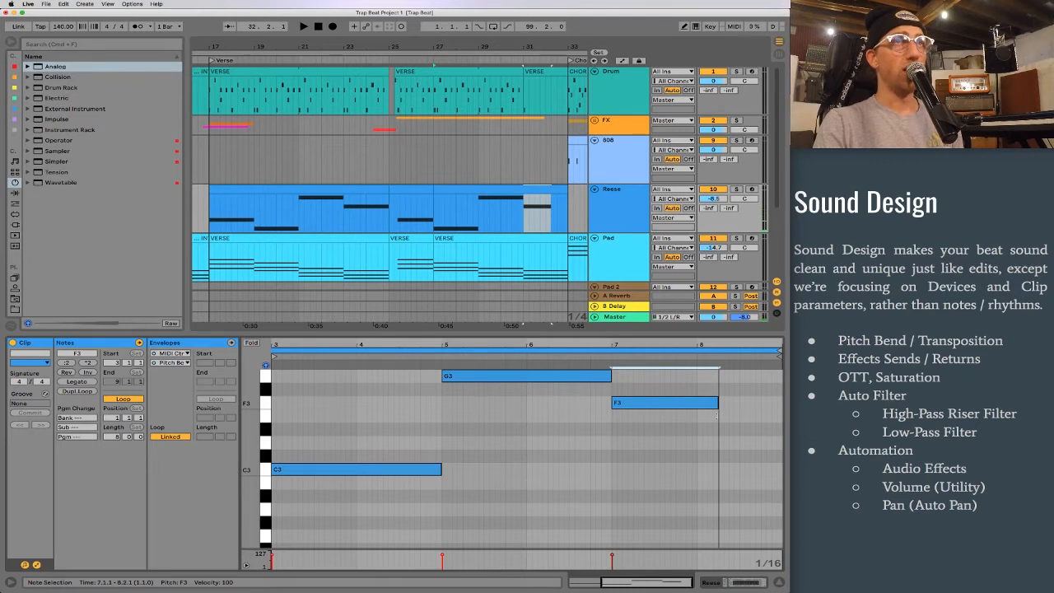
{"action": "left_click", "coordinate": [766, 416]}
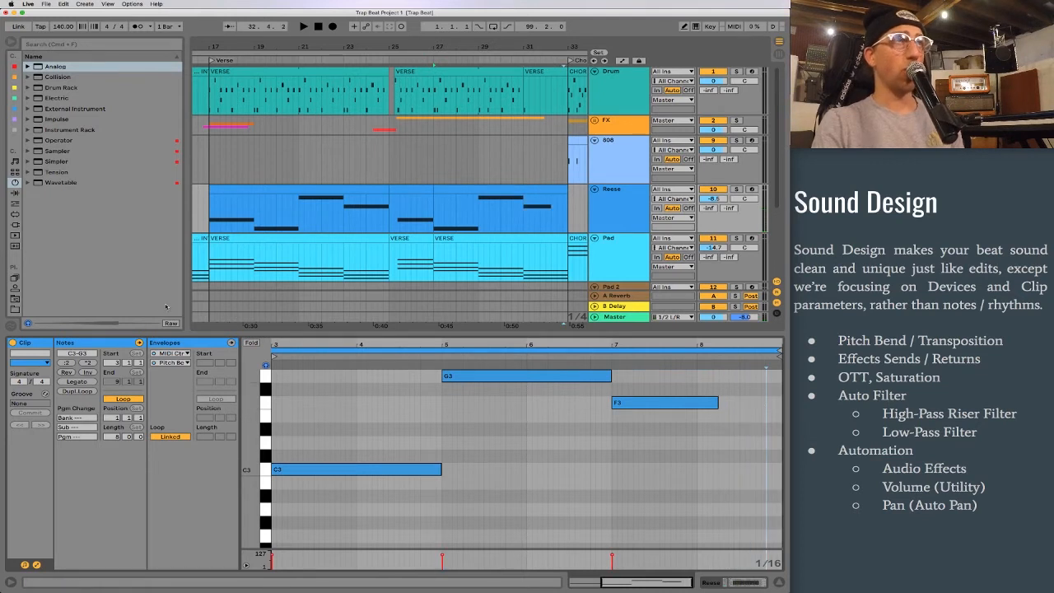
{"action": "left_click", "coordinate": [181, 343]}
{"action": "key", "text": "space"}
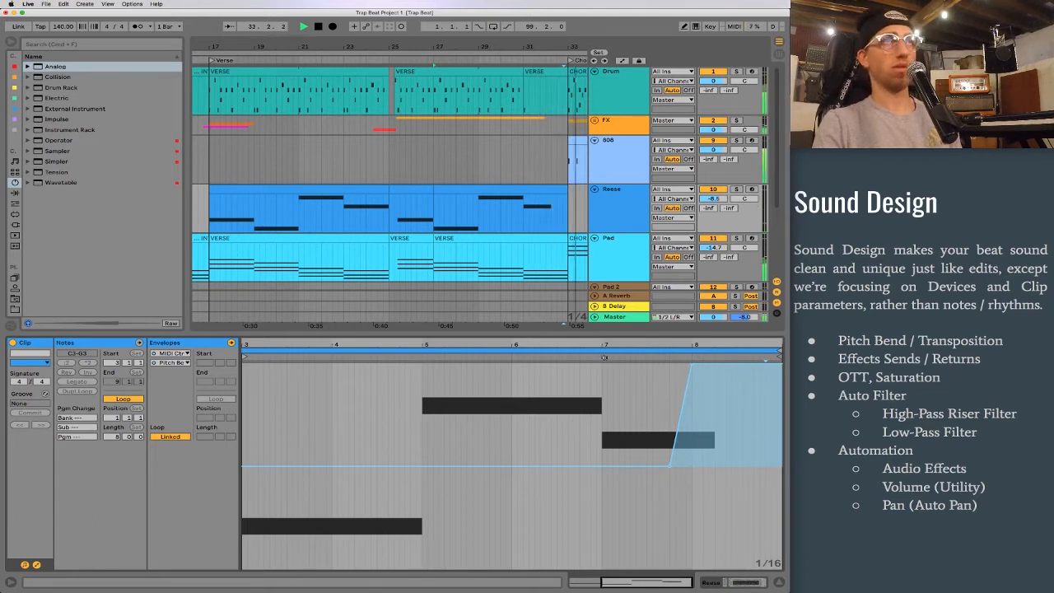
{"action": "key", "text": "space"}
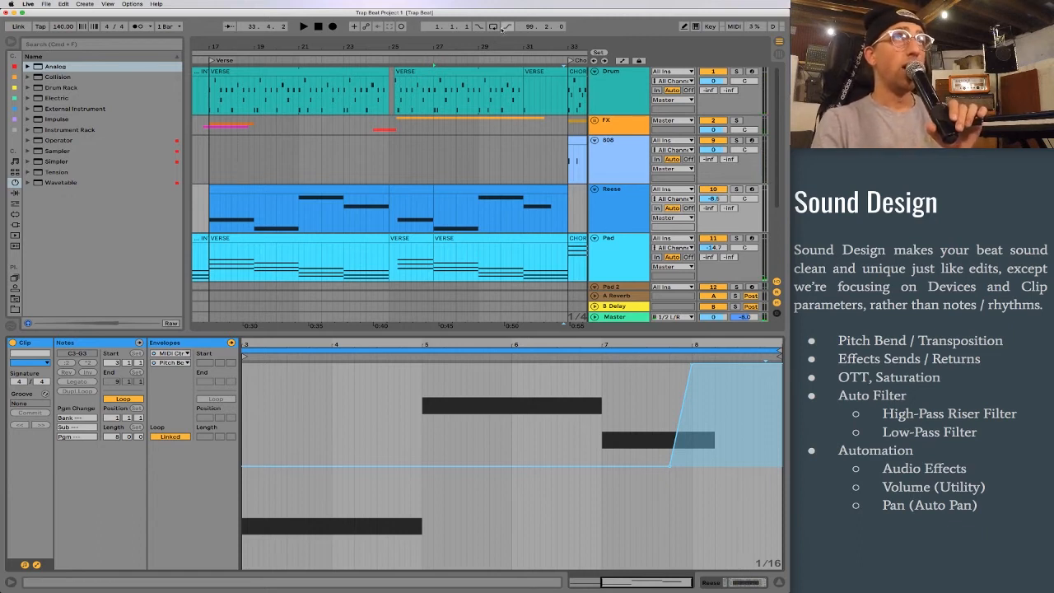
Compare the pitch bend envelopes of the first and second verse Reese clips, ending on the second verse's last clip
{"action": "scroll", "coordinate": [498, 197], "scroll_direction": "down", "scroll_amount": 8}
{"action": "scroll", "coordinate": [494, 201], "scroll_direction": "right", "scroll_amount": 3}
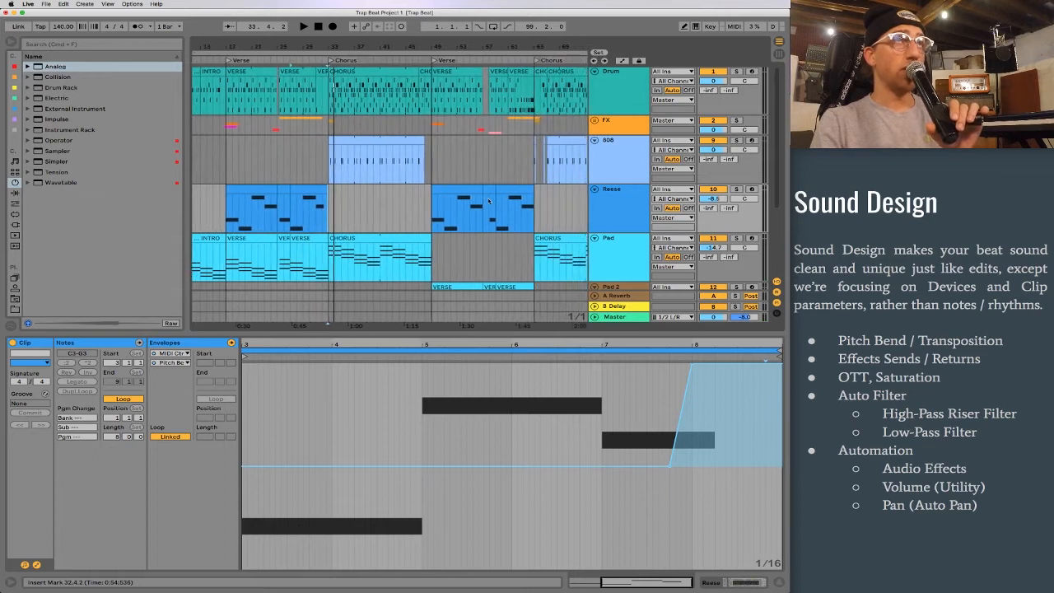
{"action": "left_click", "coordinate": [252, 191]}
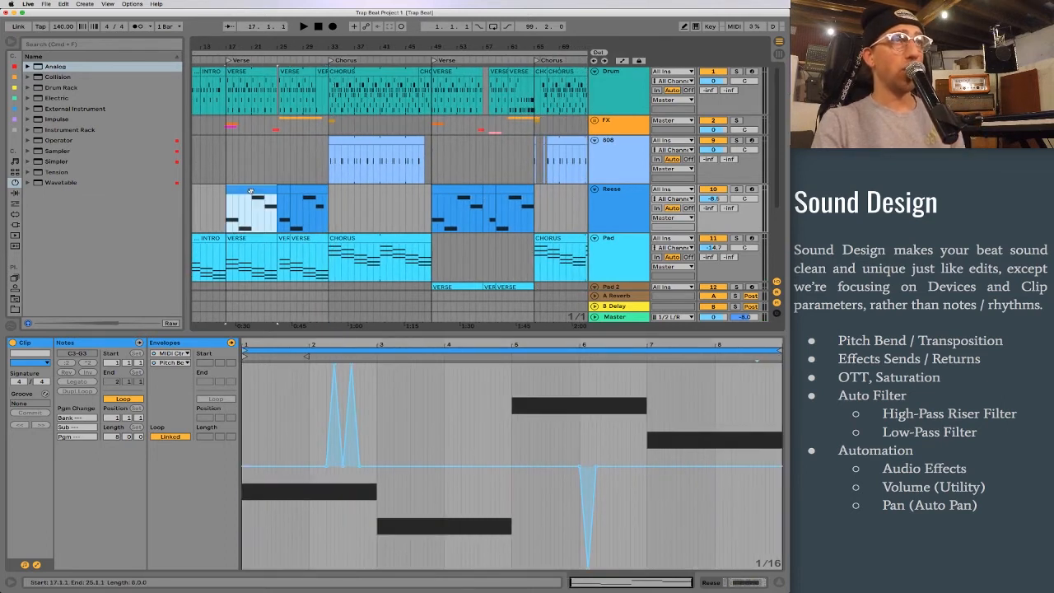
{"action": "left_click", "coordinate": [455, 191]}
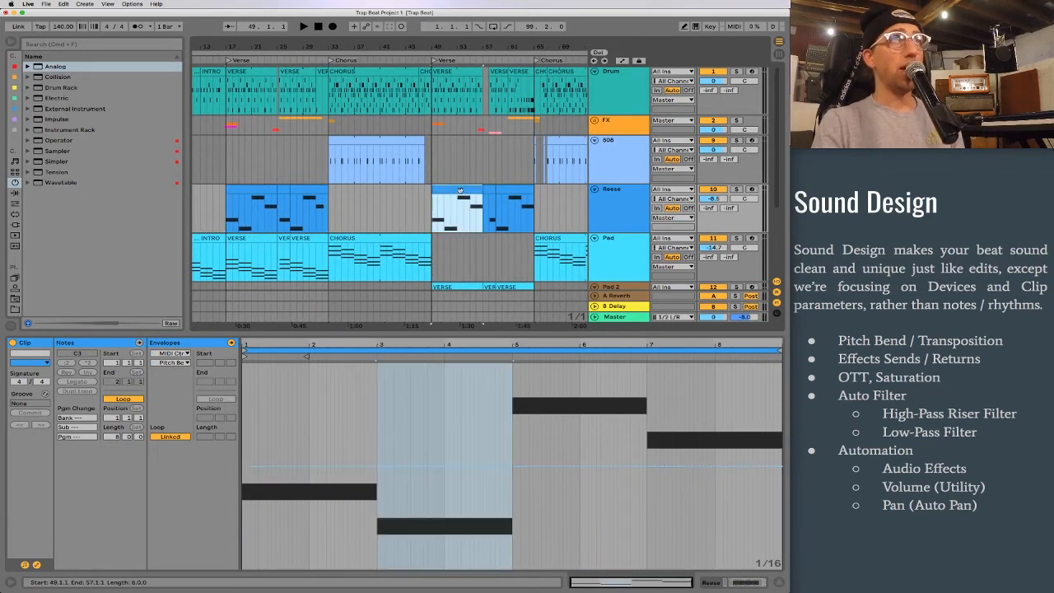
{"action": "left_click", "coordinate": [515, 190]}
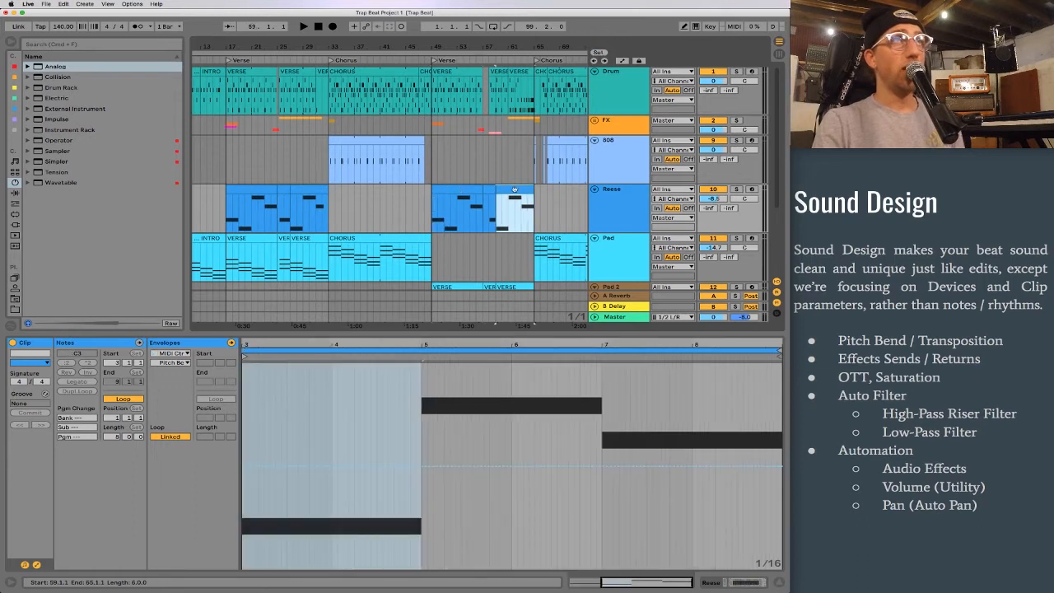
Play the end of the second verse from bar 63 towards the chorus
{"action": "left_click", "coordinate": [694, 402]}
{"action": "left_click_drag", "start_coordinate": [528, 43], "coordinate": [492, 103]}
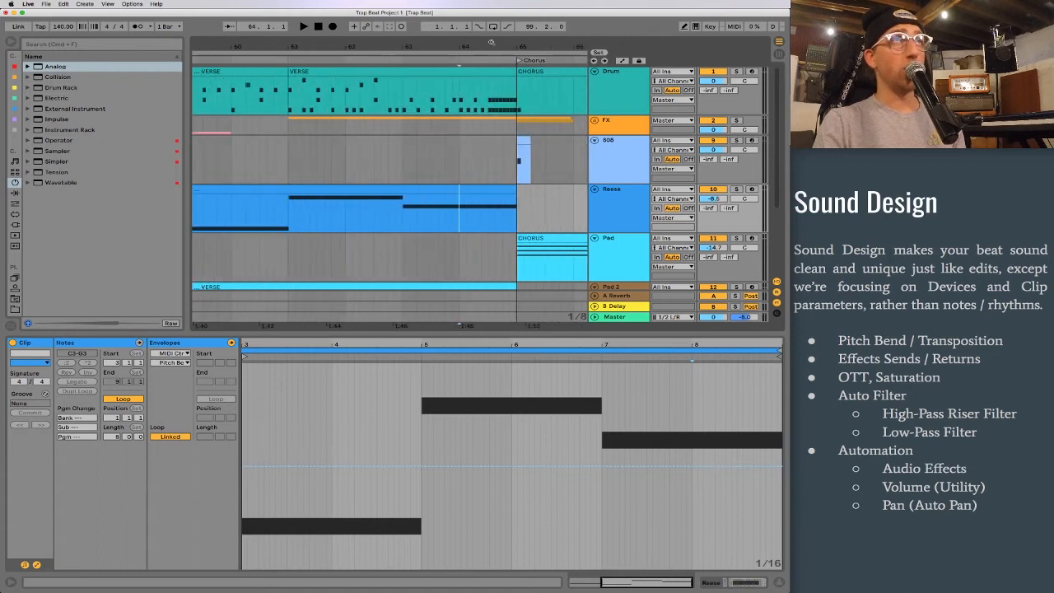
{"action": "left_click", "coordinate": [404, 100]}
{"action": "key", "text": "space"}
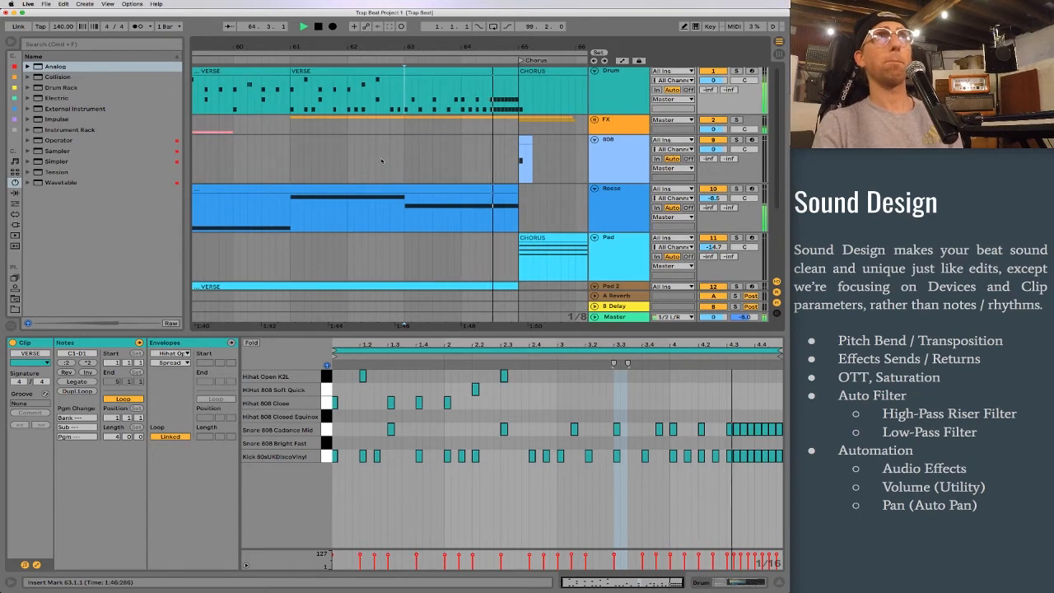
{"action": "key", "text": "space"}
Draw a pitch bend ramp in the second verse's last Reese clip, rising from 0 at 7.1.1 to maximum at the clip's end, and play it
{"action": "left_click", "coordinate": [405, 221]}
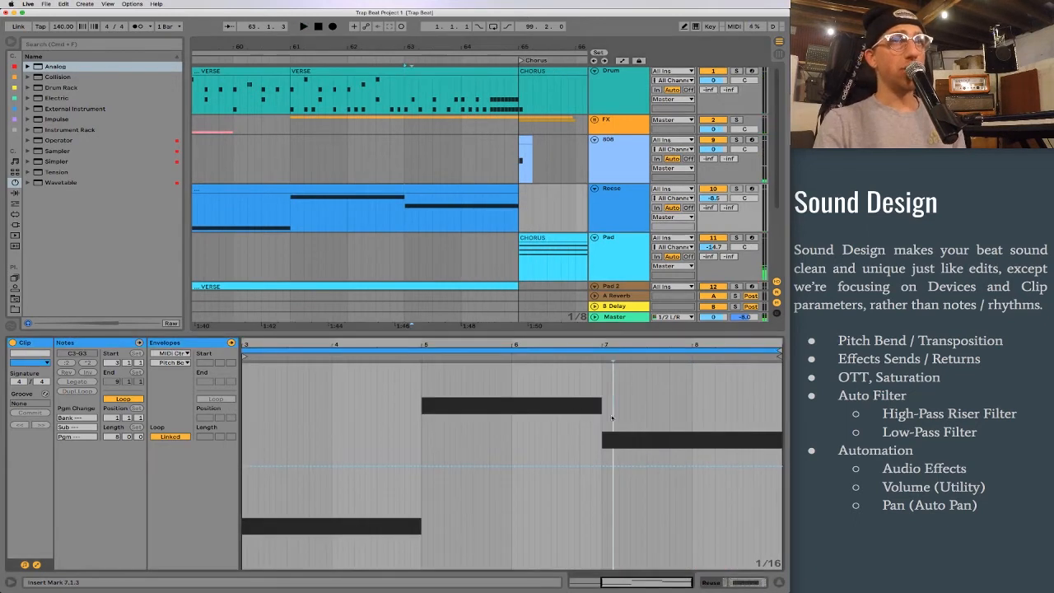
{"action": "left_click", "coordinate": [612, 416]}
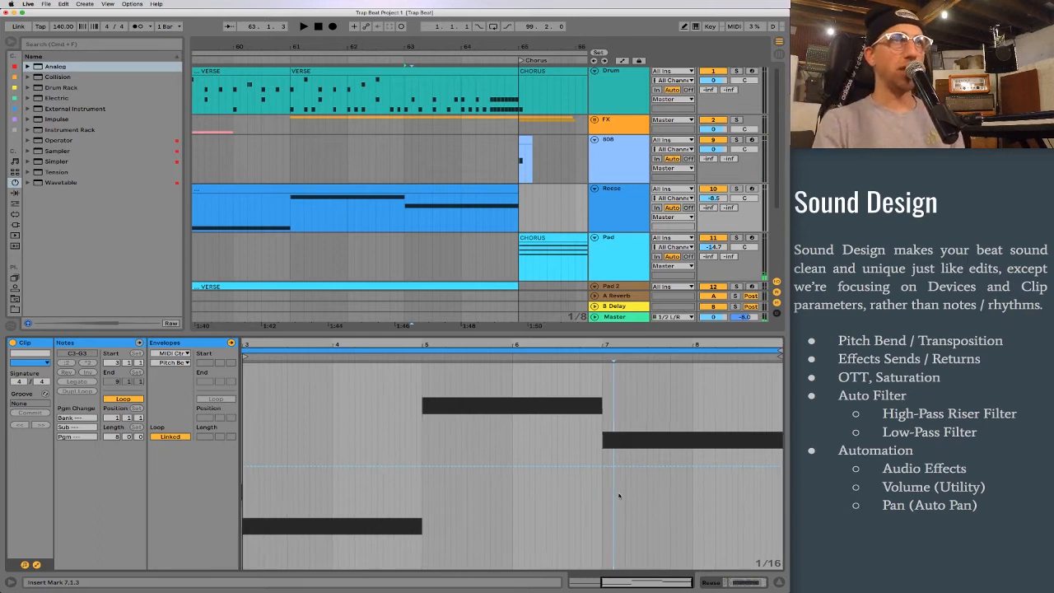
{"action": "scroll", "coordinate": [624, 471], "scroll_direction": "left", "scroll_amount": 2}
{"action": "scroll", "coordinate": [629, 471], "scroll_direction": "right", "scroll_amount": 2}
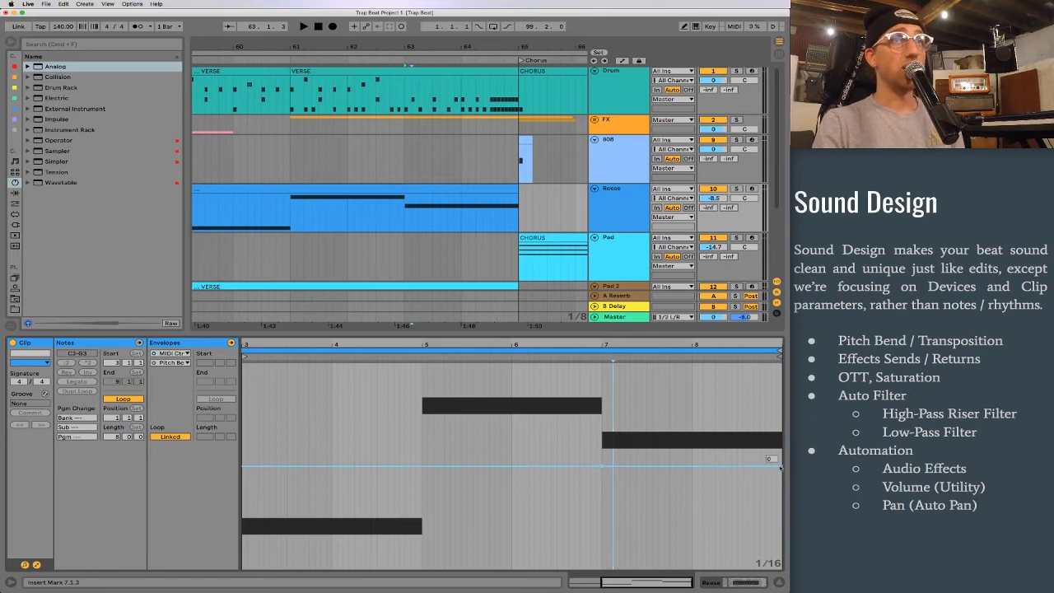
{"action": "left_click_drag", "start_coordinate": [782, 468], "coordinate": [775, 367]}
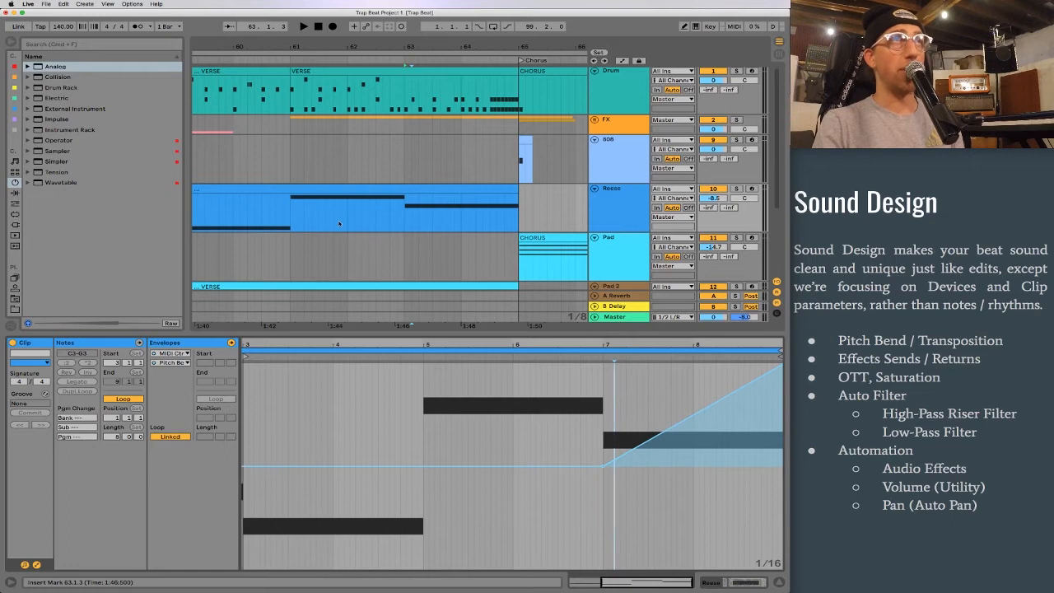
{"action": "left_click", "coordinate": [406, 221]}
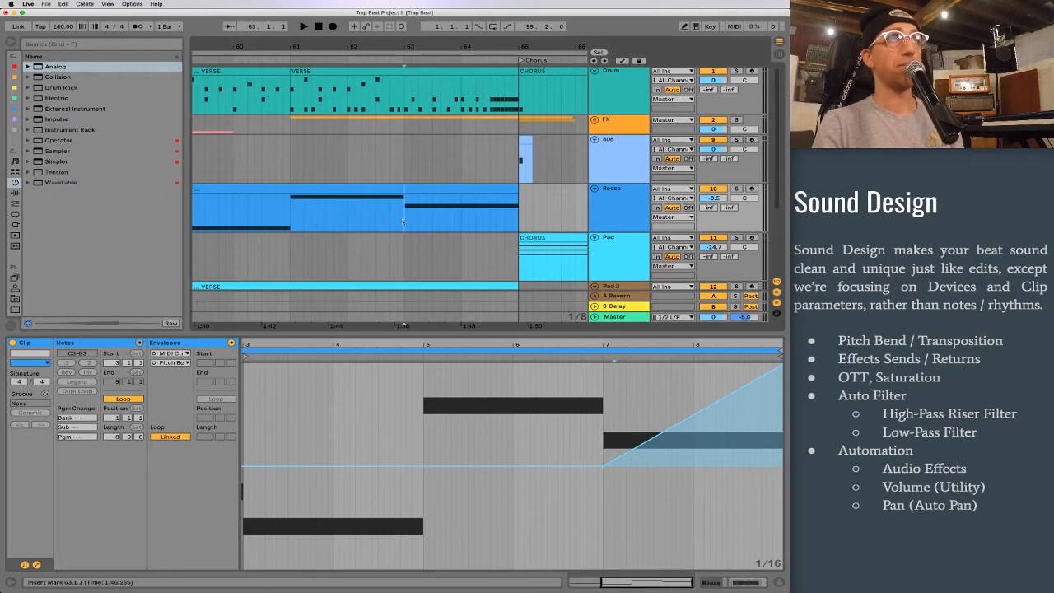
{"action": "key", "text": "space"}
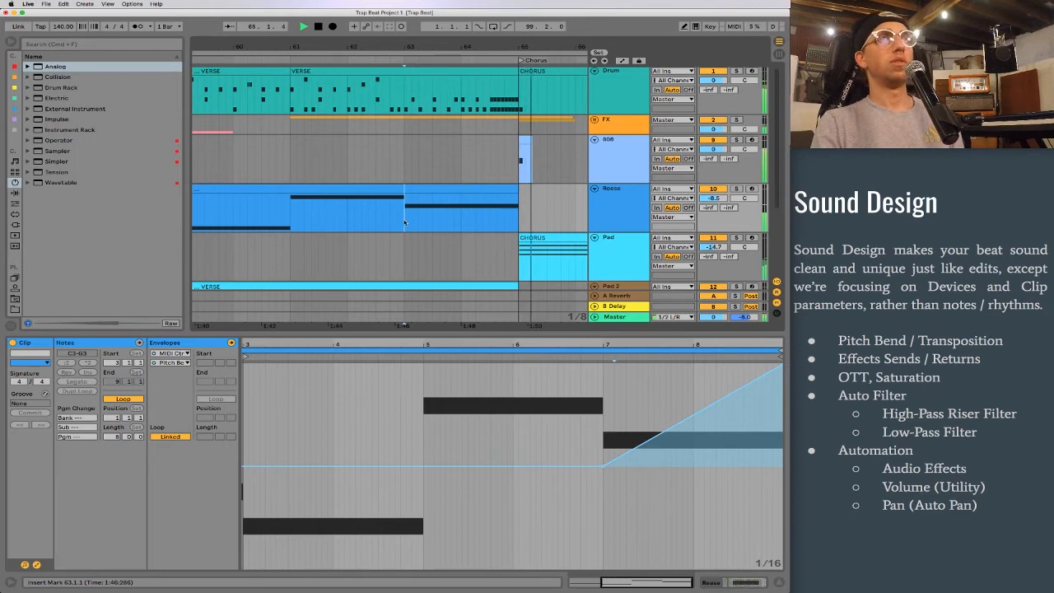
{"action": "key", "text": "space"}
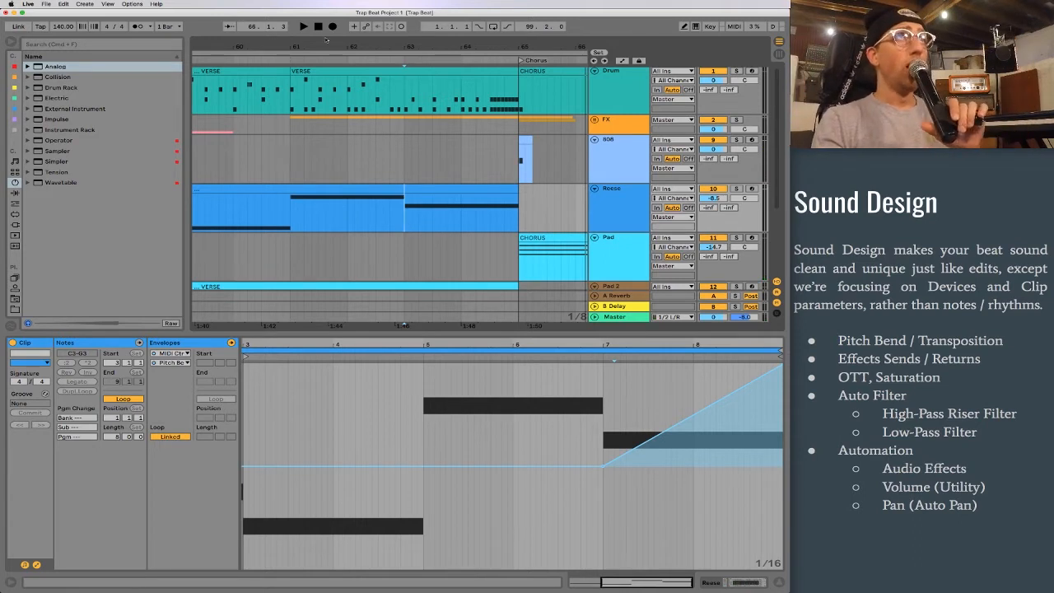
Survey the other tracks in the second verse and open the last Pad 2 clip to view its notes
{"action": "left_click_drag", "start_coordinate": [324, 46], "coordinate": [414, 131]}
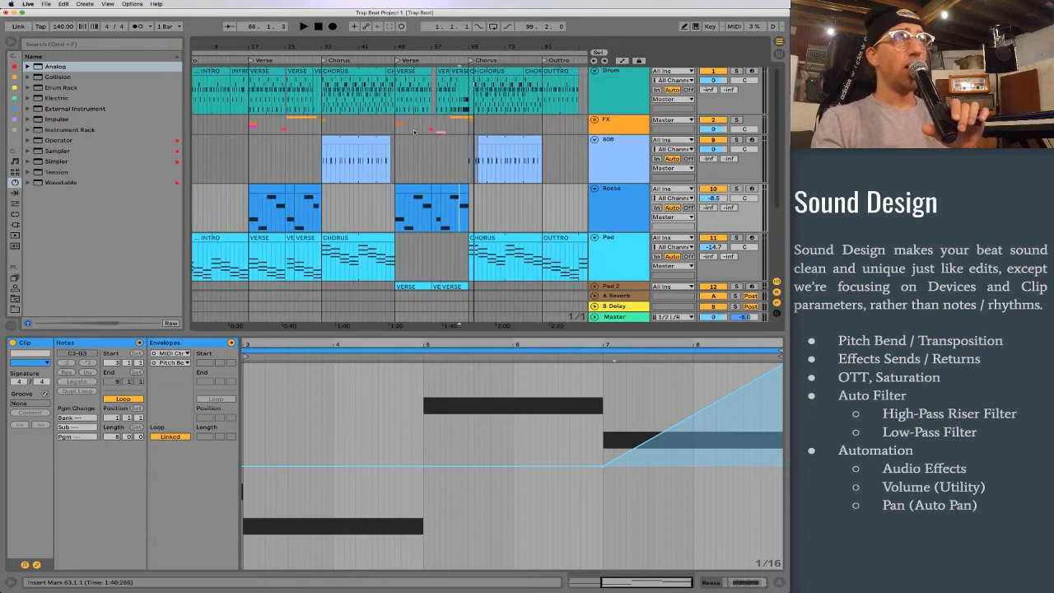
{"action": "scroll", "coordinate": [326, 208], "scroll_direction": "down", "scroll_amount": 5}
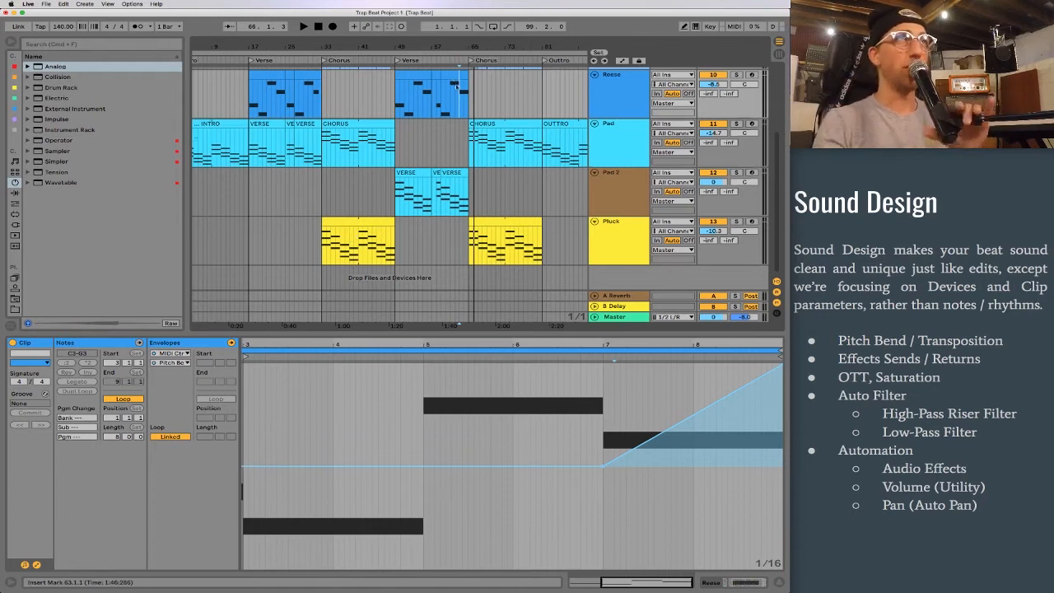
{"action": "scroll", "coordinate": [437, 222], "scroll_direction": "up", "scroll_amount": 3}
{"action": "left_click", "coordinate": [458, 256]}
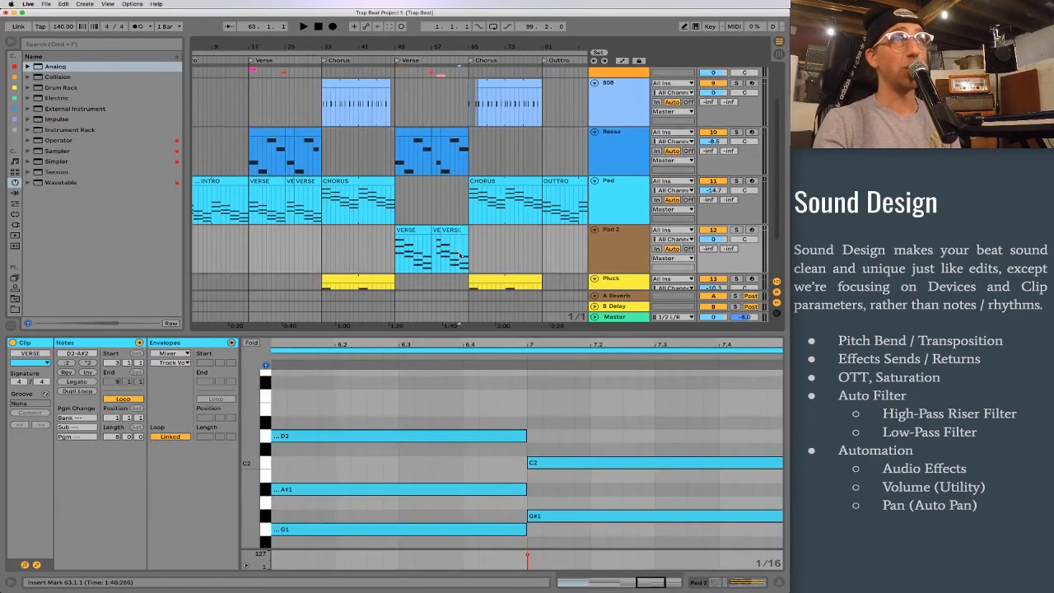
{"action": "left_click", "coordinate": [464, 244]}
{"action": "left_click", "coordinate": [465, 230]}
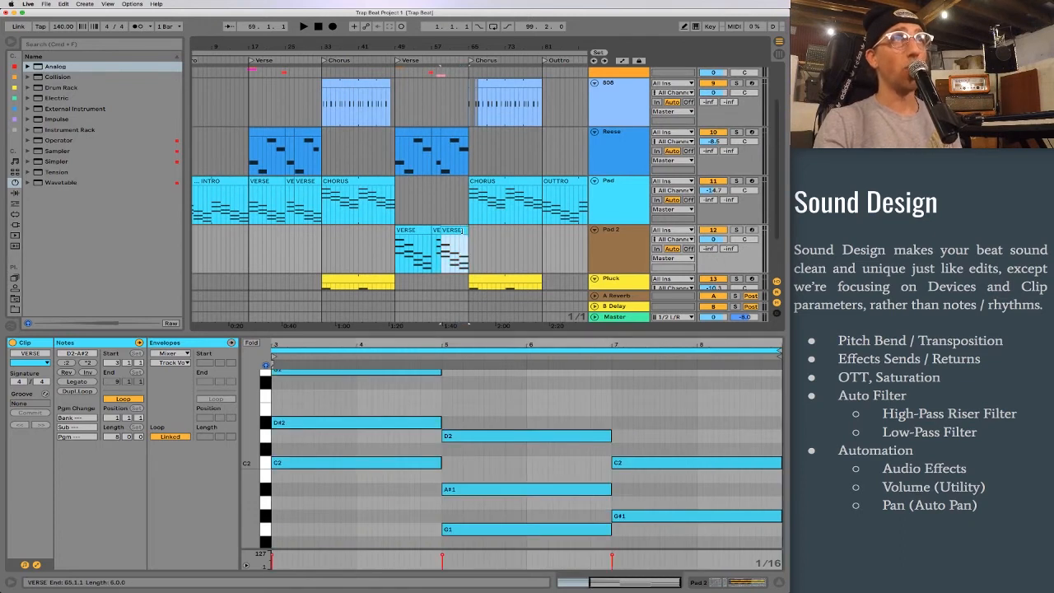
Solo the Reese and Pad 2 tracks and play them together from bar 63, showing Pad 2's devices
{"action": "left_click", "coordinate": [462, 153]}
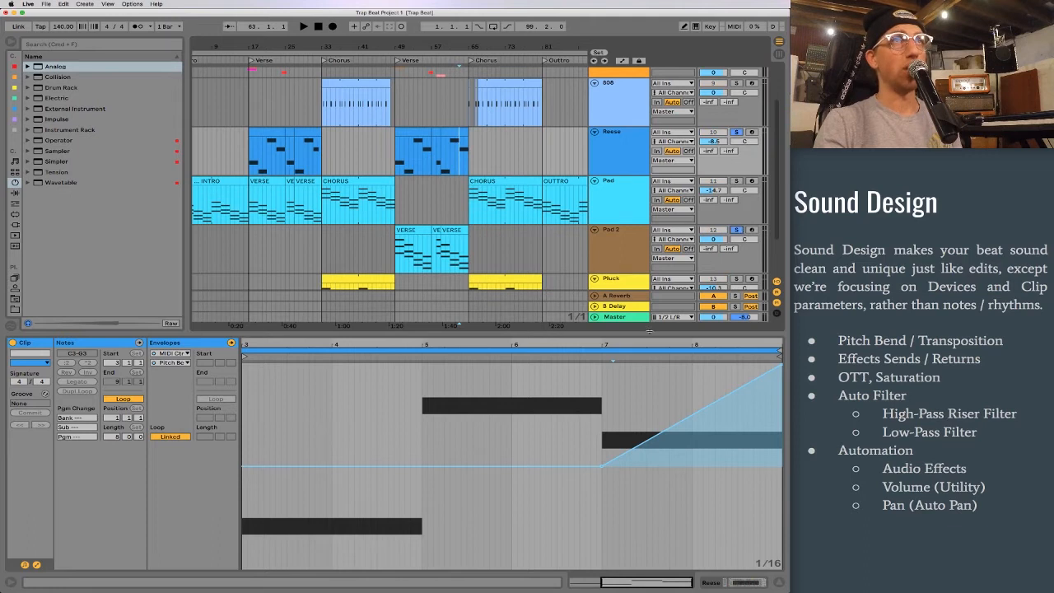
{"action": "left_click", "coordinate": [460, 259]}
{"action": "key", "text": "space"}
{"action": "key", "text": "shift+Tab"}
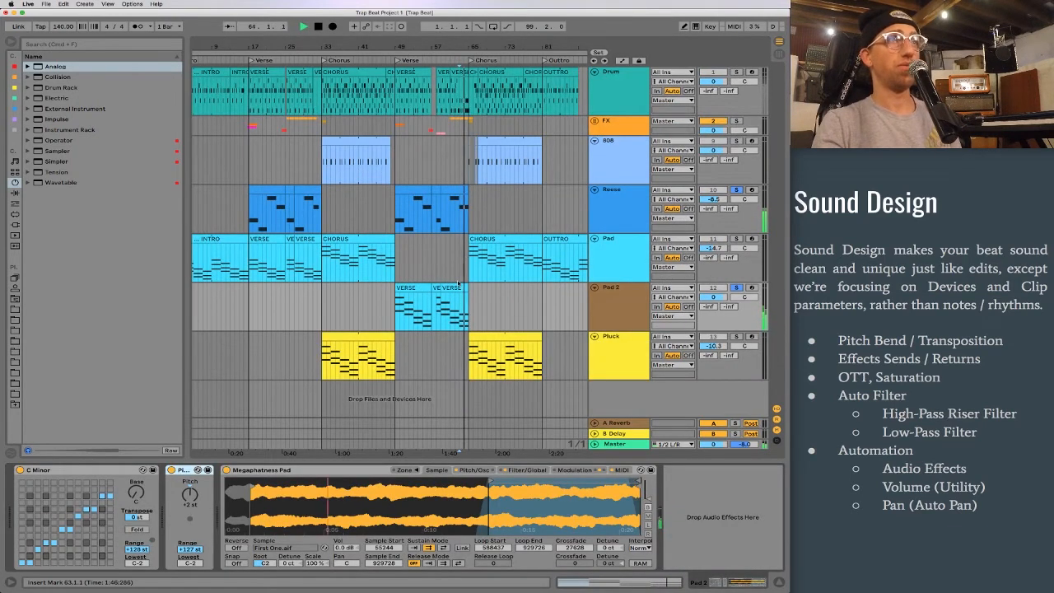
{"action": "key", "text": "space"}
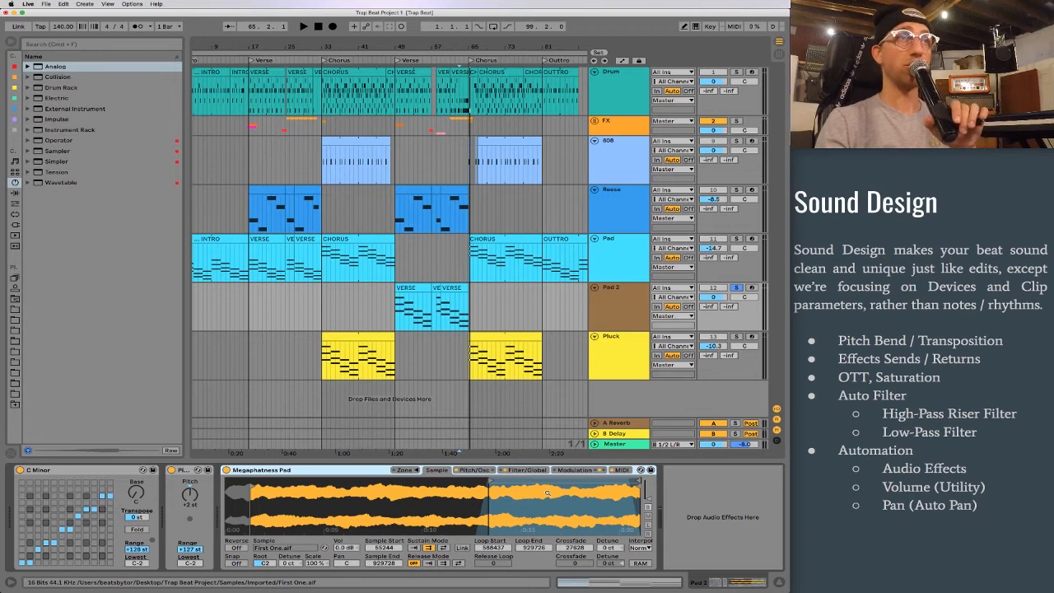
Set the pitch bend range of Pad 2's Megaphatness Pad Sampler to 12 st
{"action": "left_click", "coordinate": [622, 470]}
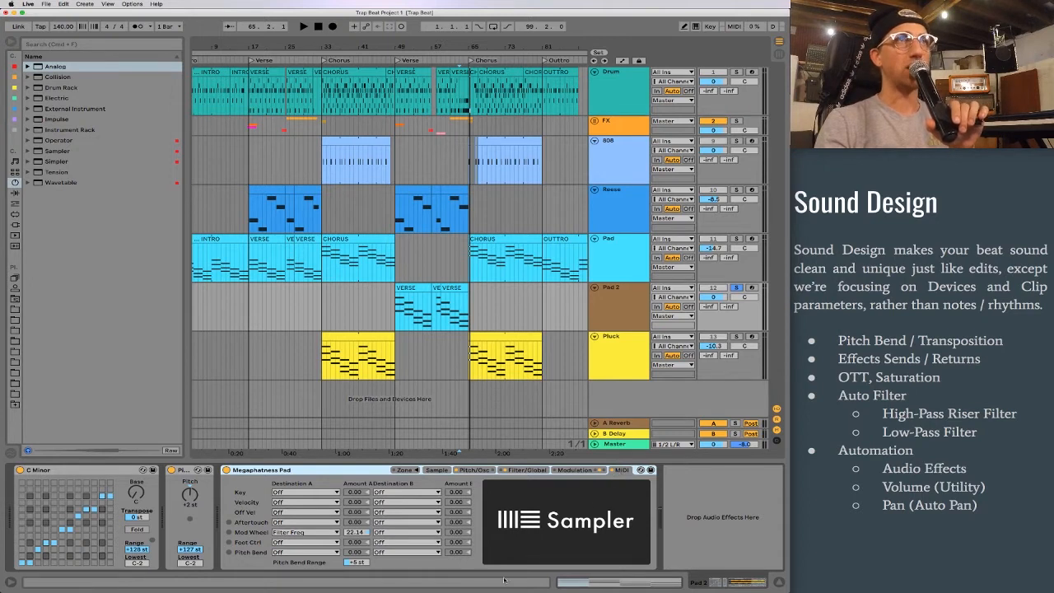
{"action": "left_click", "coordinate": [356, 564]}
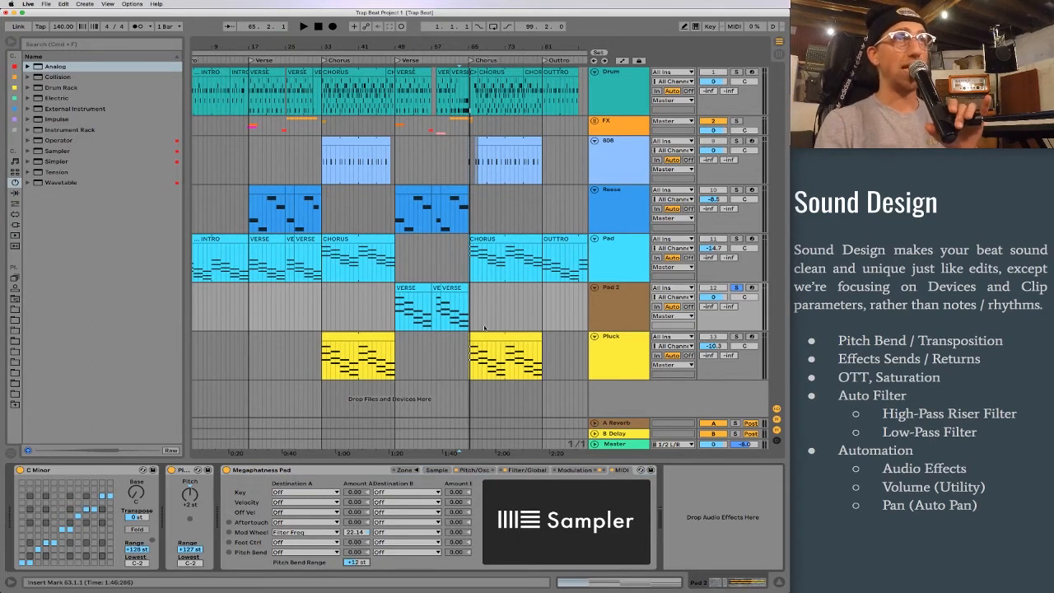
{"action": "key", "text": "space"}
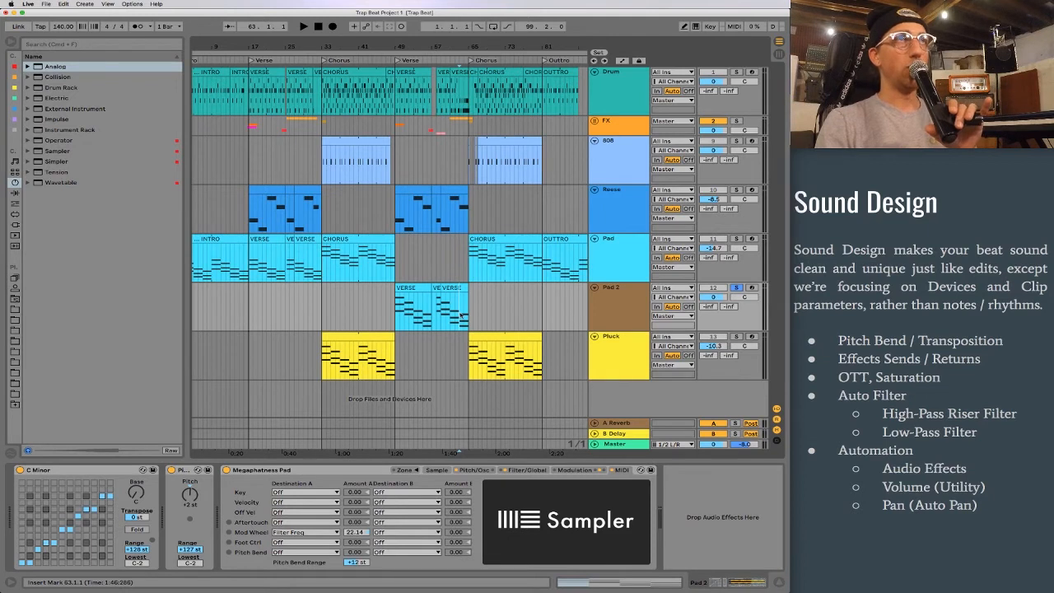
Draw a pitch bend envelope in the last Pad 2 verse clip, rising from 0 at 7.1.1 to maximum at the clip's end
{"action": "double_click", "coordinate": [461, 287]}
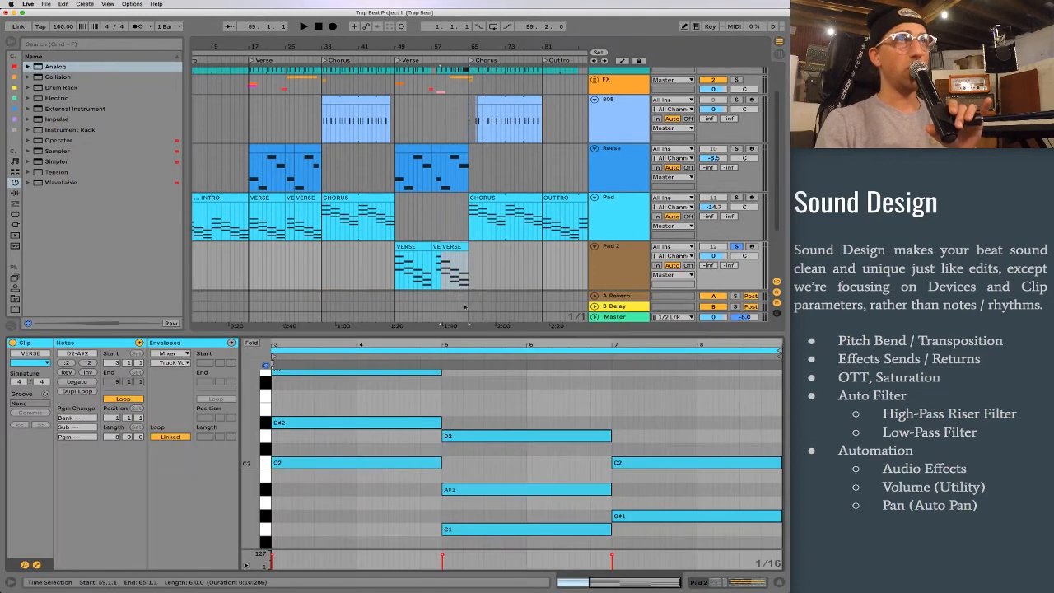
{"action": "left_click", "coordinate": [612, 404]}
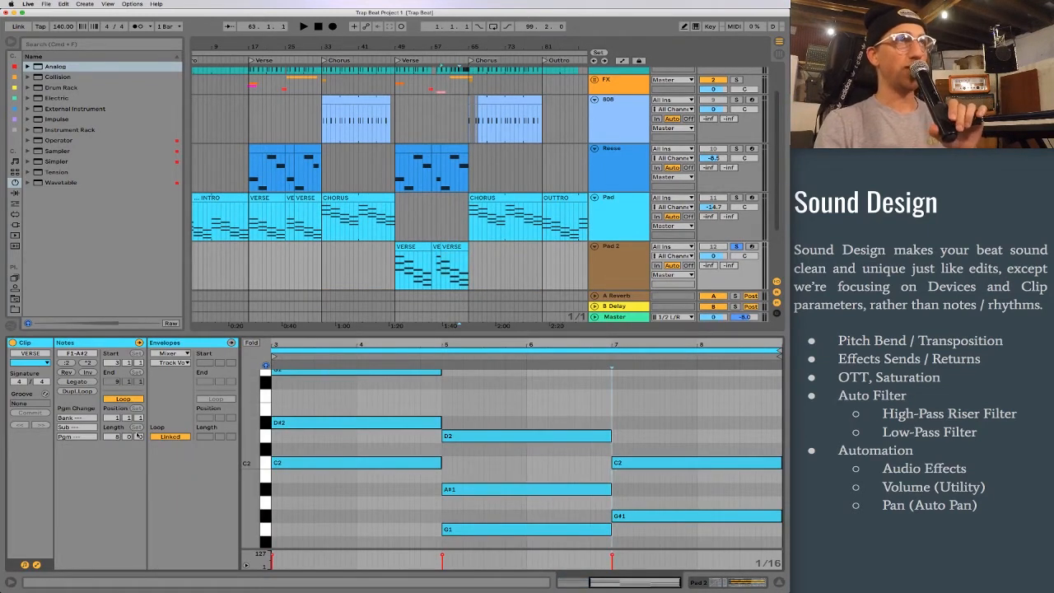
{"action": "left_click", "coordinate": [168, 353]}
{"action": "left_click", "coordinate": [174, 361]}
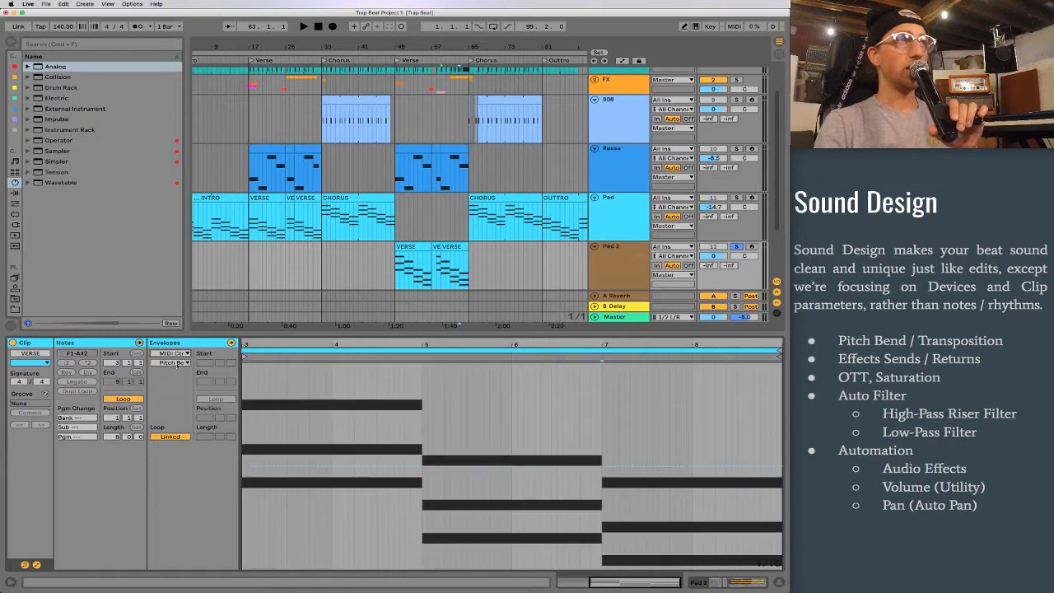
{"action": "left_click", "coordinate": [607, 433]}
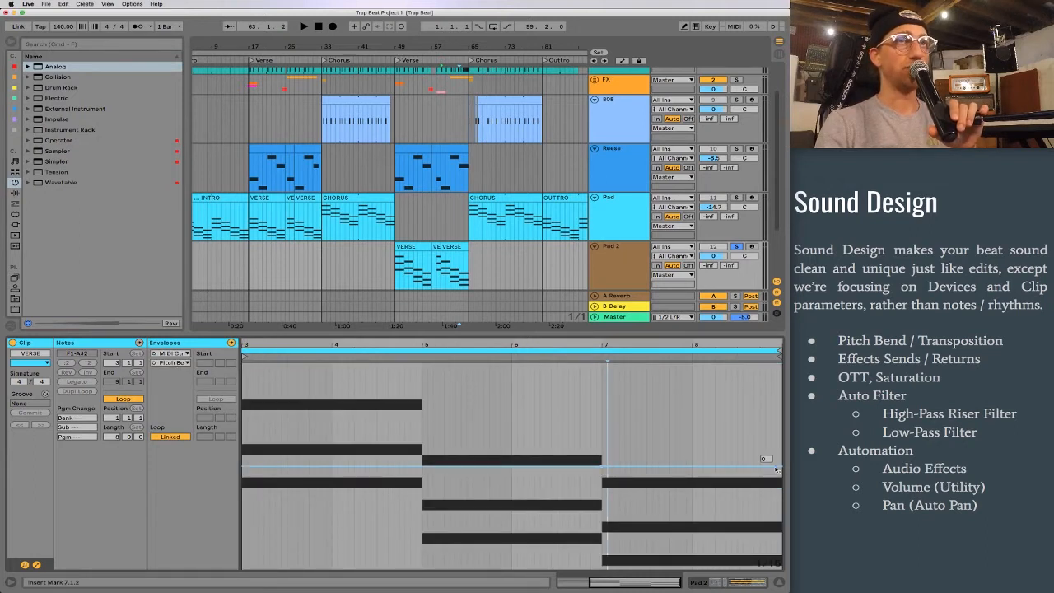
{"action": "left_click_drag", "start_coordinate": [782, 469], "coordinate": [778, 352]}
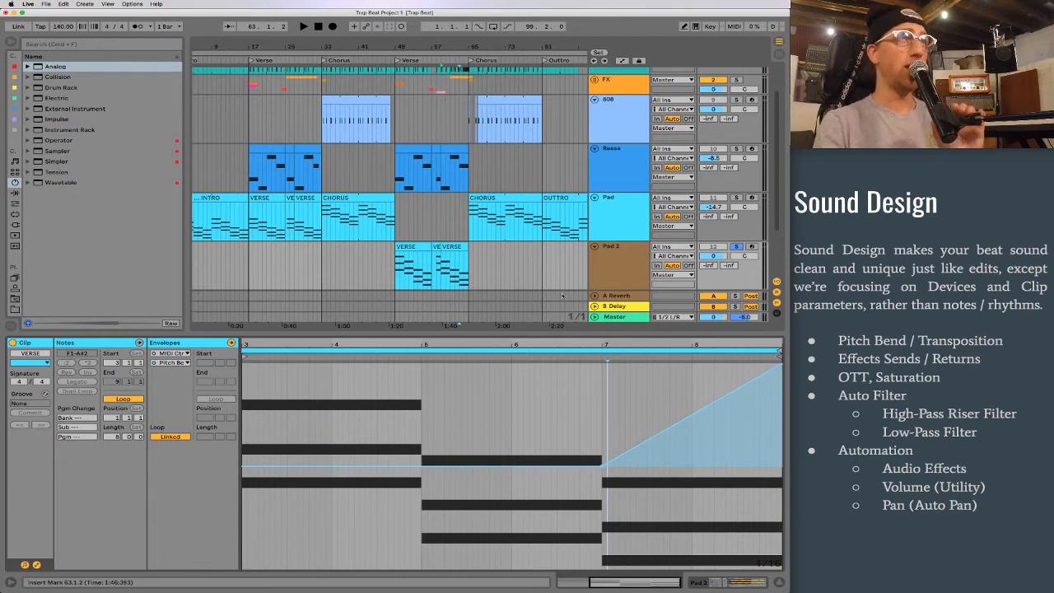
Play the soloed Pad 2 pitch rise from bar 63 into the chorus and unsolo the track
{"action": "key", "text": "space"}
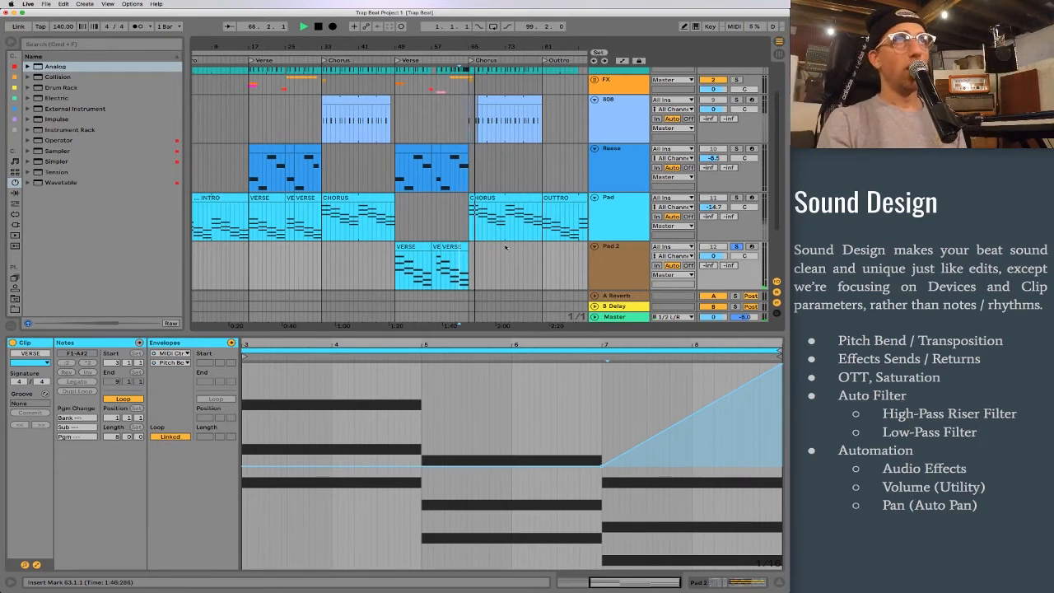
{"action": "left_click", "coordinate": [736, 246]}
{"action": "key", "text": "space"}
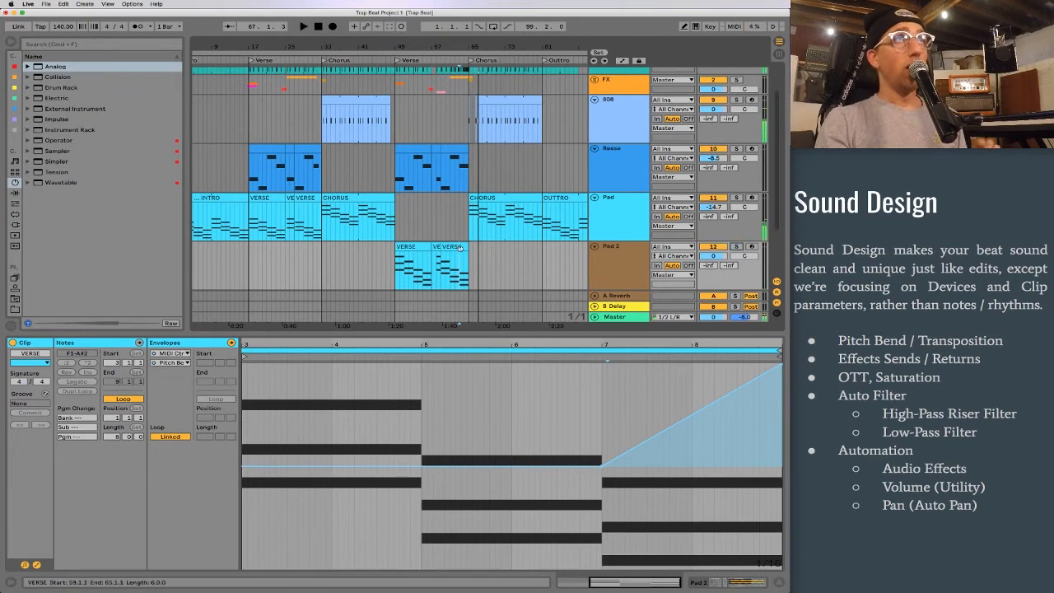
Unfold the A Reverb and B Delay return tracks and show the devices on each return
{"action": "scroll", "coordinate": [450, 156], "scroll_direction": "down", "scroll_amount": 1}
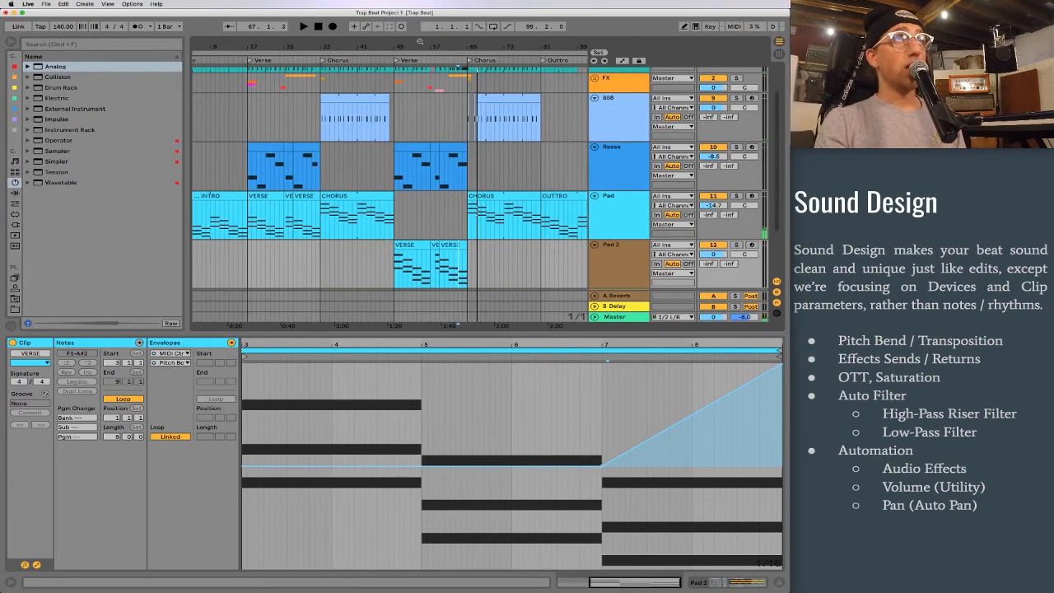
{"action": "left_click_drag", "start_coordinate": [420, 42], "coordinate": [425, 28]}
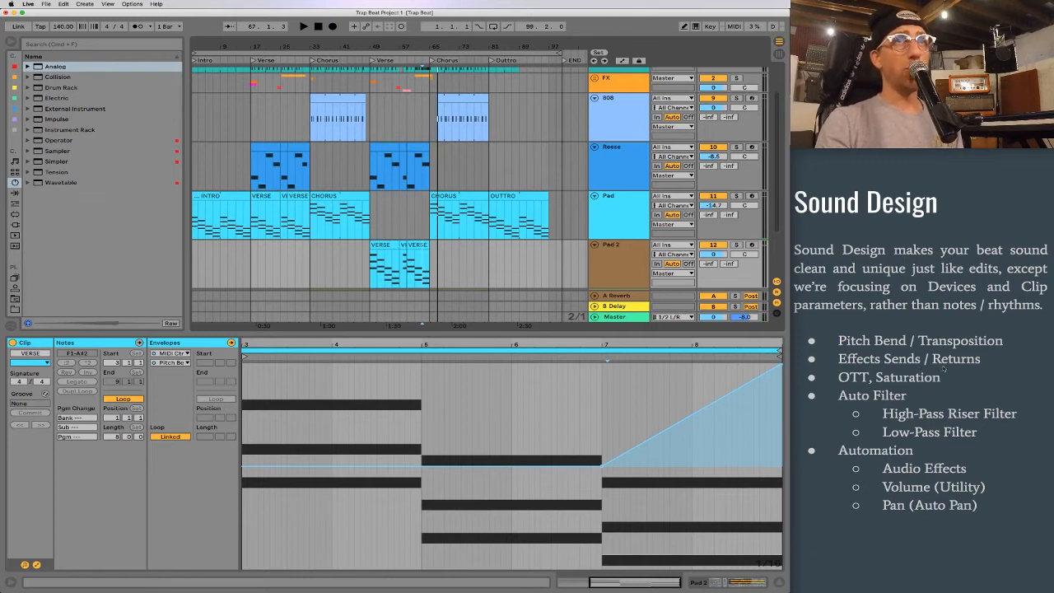
{"action": "key", "text": "shift+Tab"}
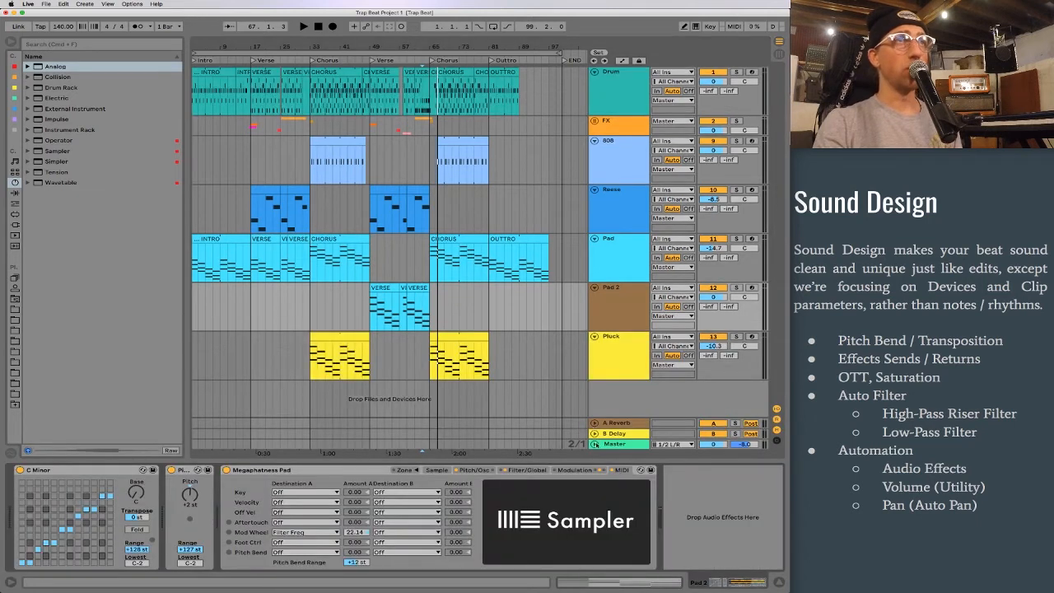
{"action": "left_click", "coordinate": [595, 423]}
{"action": "left_click", "coordinate": [595, 434]}
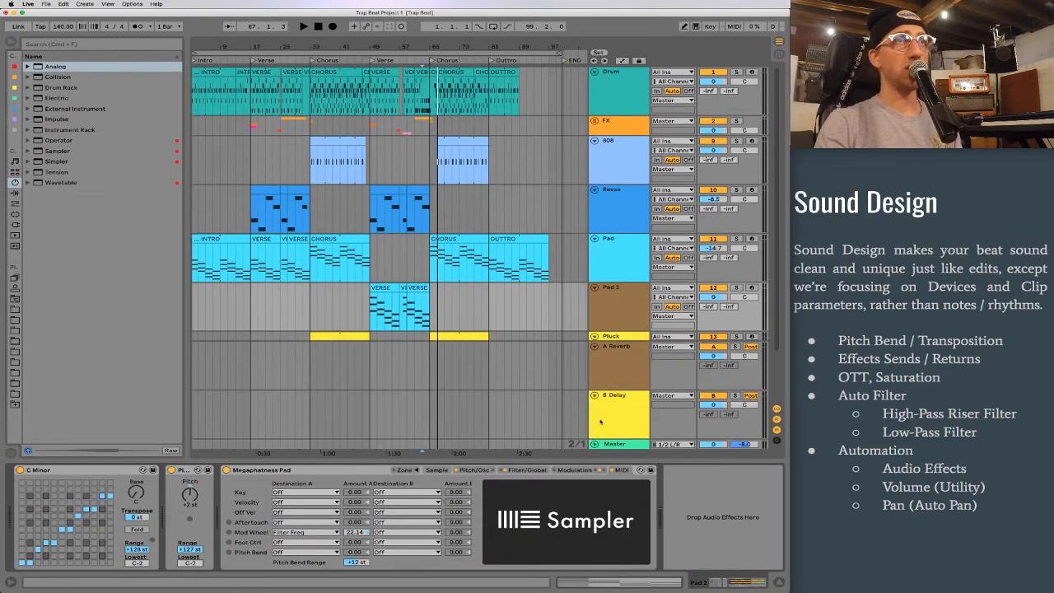
{"action": "left_click", "coordinate": [619, 367]}
{"action": "left_click", "coordinate": [611, 431]}
{"action": "left_click", "coordinate": [622, 367]}
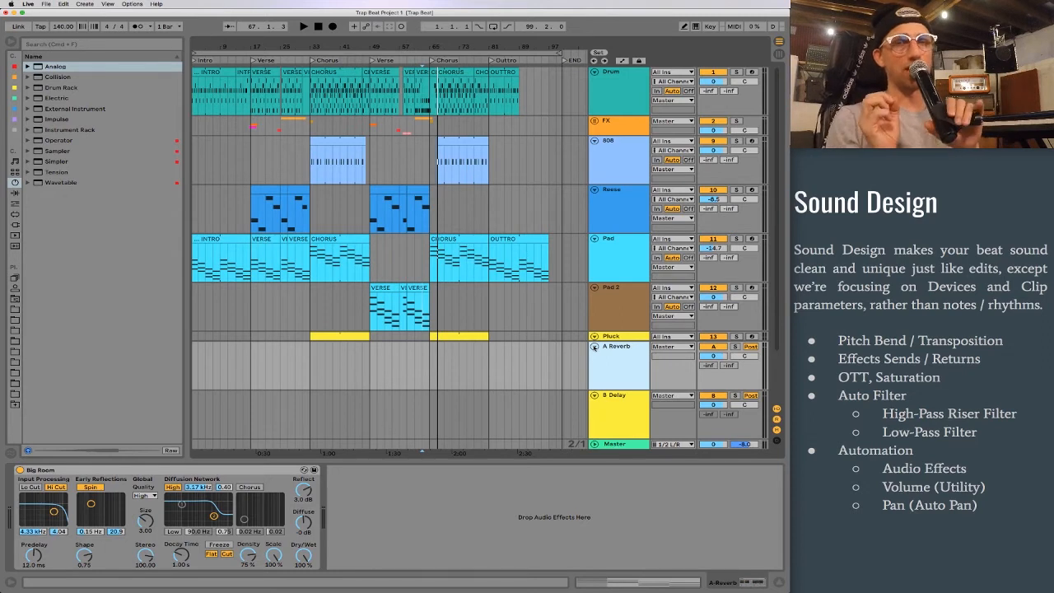
Review the devices on the Pad, 808 and Reese tracks, returning to the A Reverb return's Big Room reverb
{"action": "left_click", "coordinate": [613, 238]}
{"action": "left_click", "coordinate": [619, 222]}
{"action": "left_click", "coordinate": [614, 171]}
{"action": "left_click", "coordinate": [615, 209]}
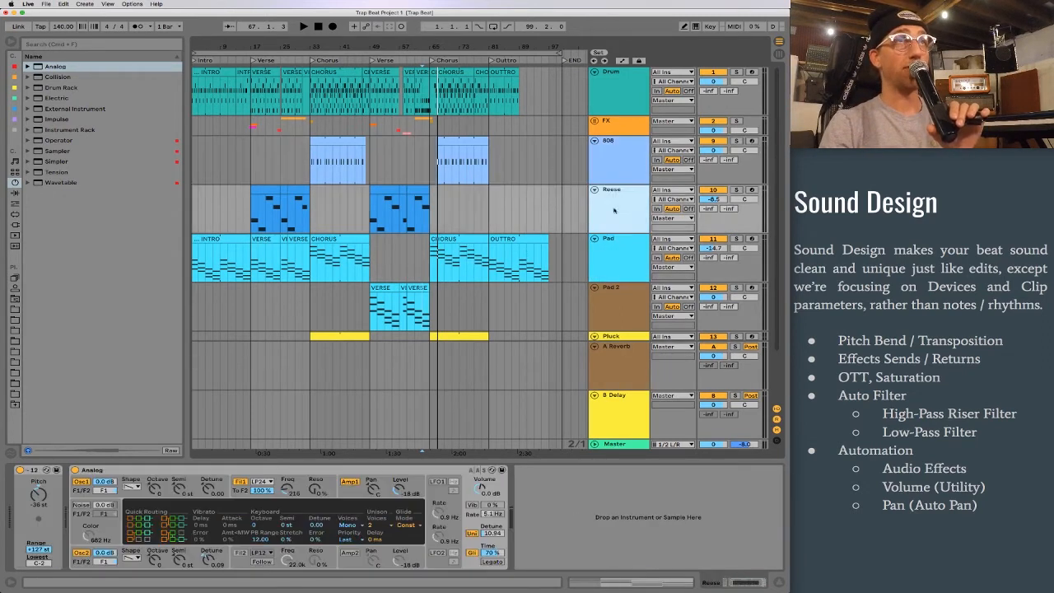
{"action": "left_click", "coordinate": [615, 254]}
{"action": "left_click", "coordinate": [620, 378]}
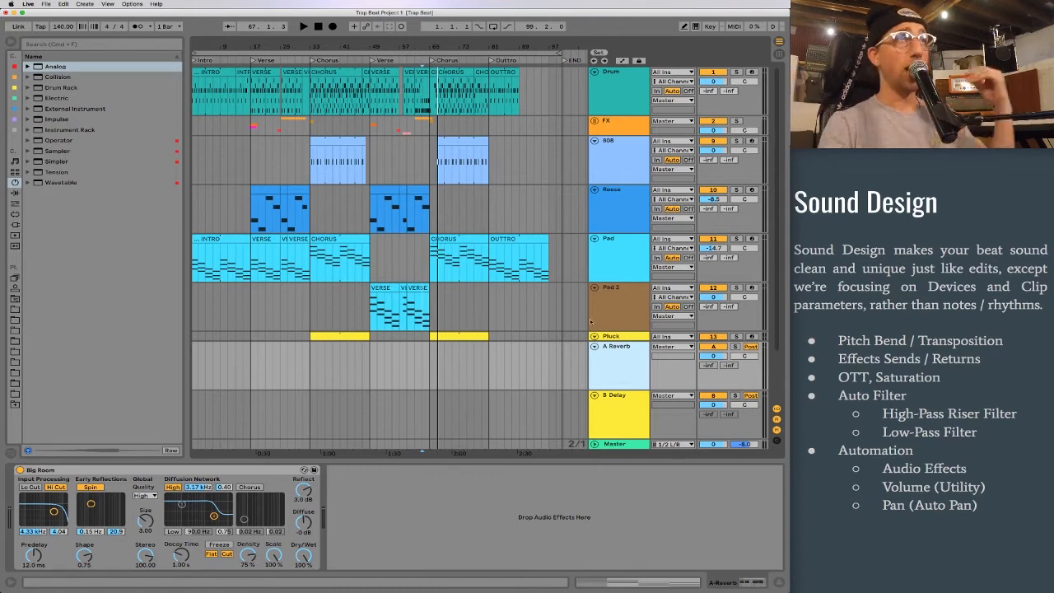
Solo the Reese track and play its last first-verse note from bar 31 up to the chorus
{"action": "left_click", "coordinate": [463, 239]}
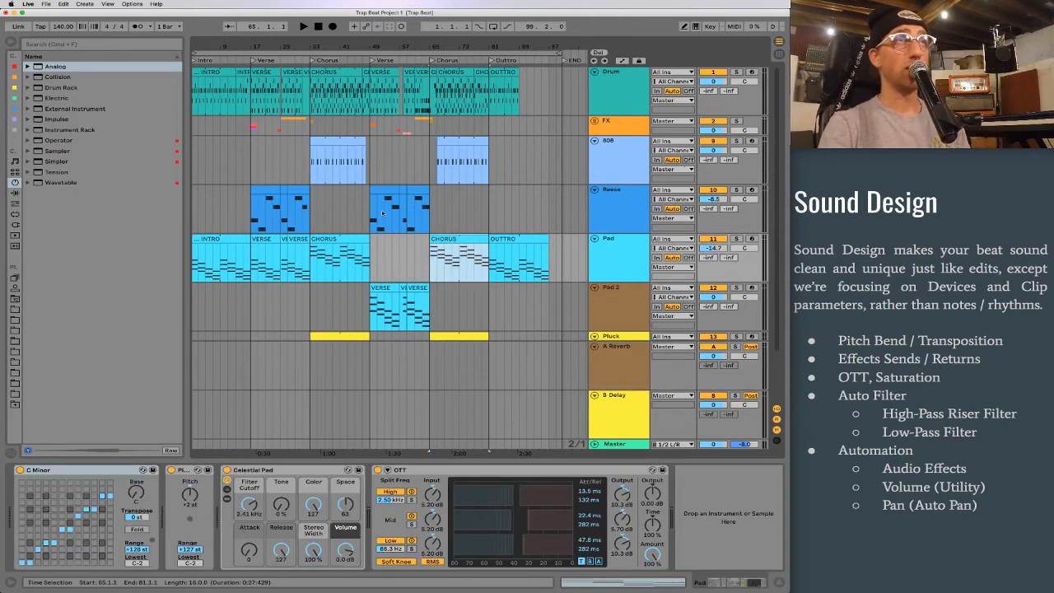
{"action": "left_click", "coordinate": [301, 209]}
{"action": "left_click_drag", "start_coordinate": [303, 46], "coordinate": [303, 124]}
{"action": "left_click", "coordinate": [737, 190]}
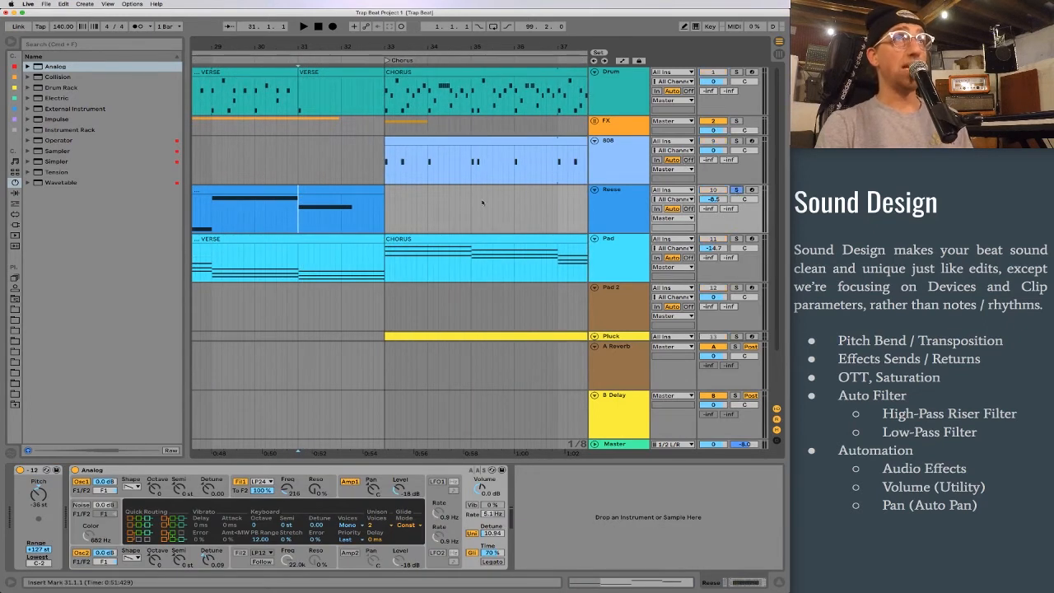
{"action": "scroll", "coordinate": [358, 217], "scroll_direction": "left", "scroll_amount": 3}
{"action": "key", "text": "space"}
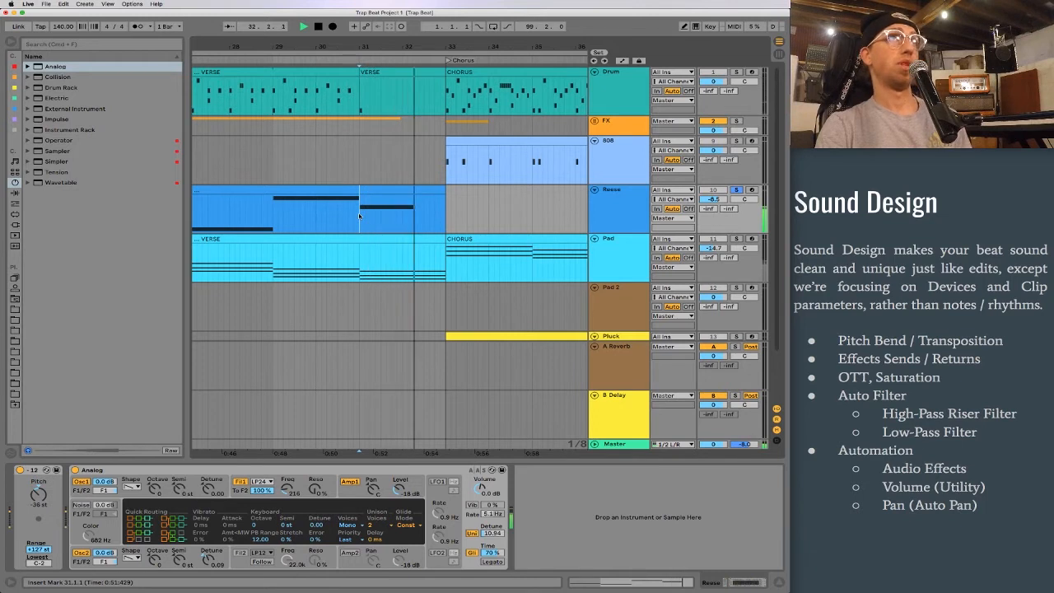
{"action": "key", "text": "space"}
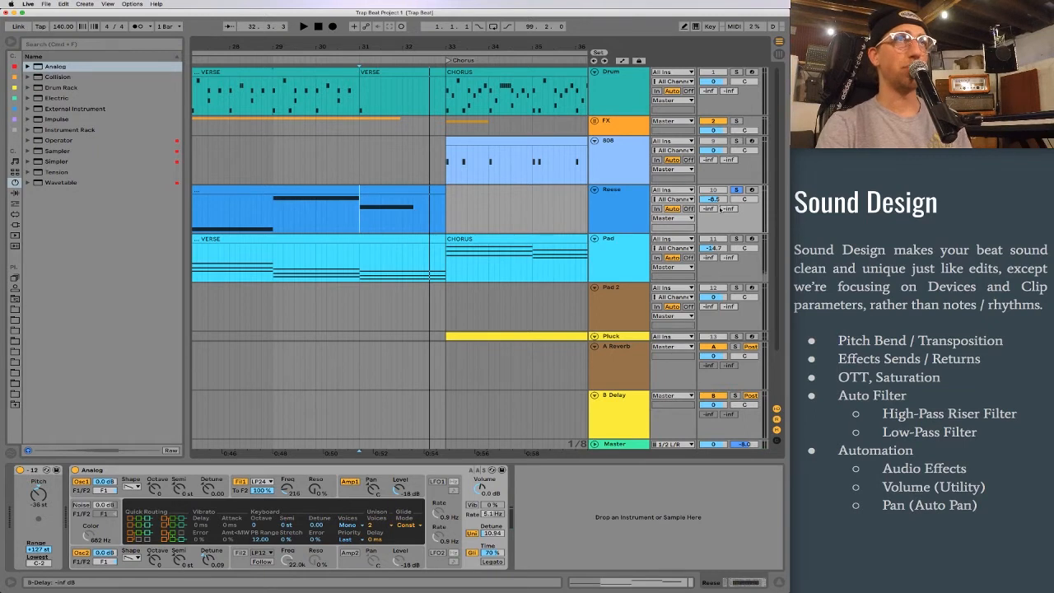
Show the Reese track's A-Reverb send automation in a new lane
{"action": "right_click", "coordinate": [708, 208]}
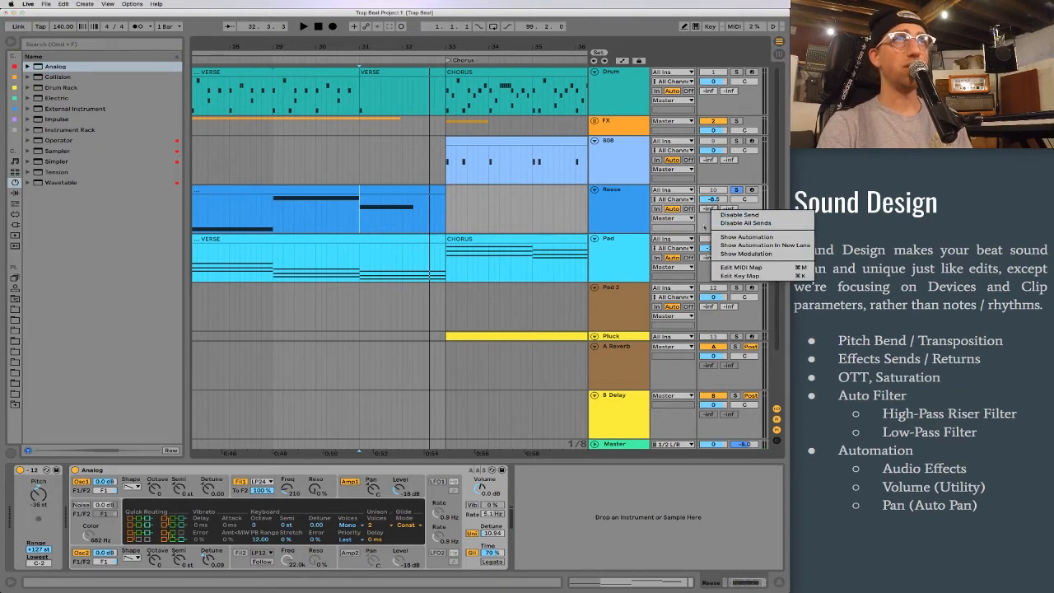
{"action": "left_click", "coordinate": [700, 219]}
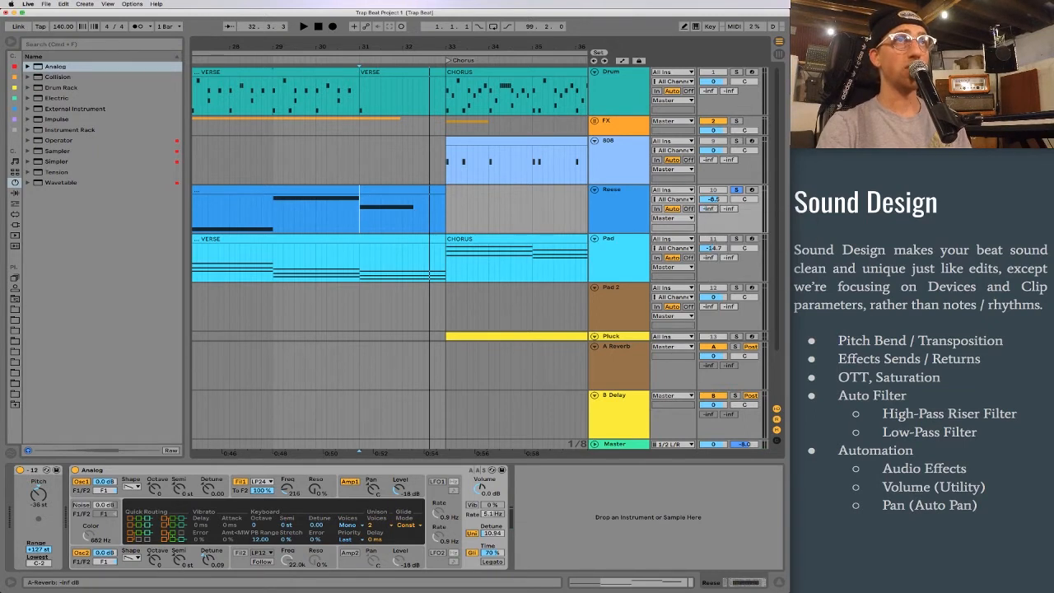
{"action": "left_click", "coordinate": [636, 368]}
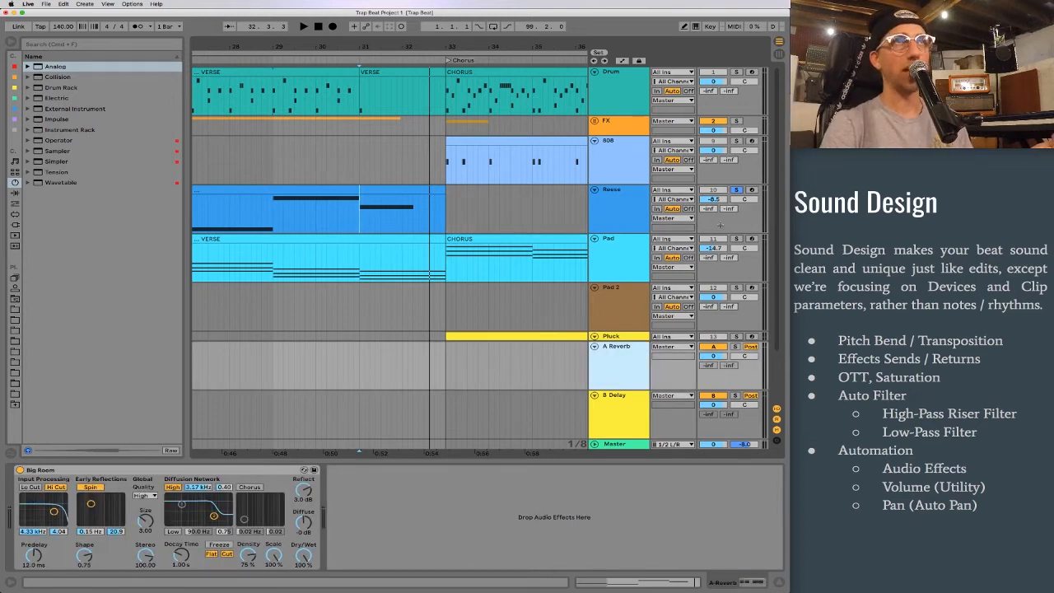
{"action": "right_click", "coordinate": [707, 209]}
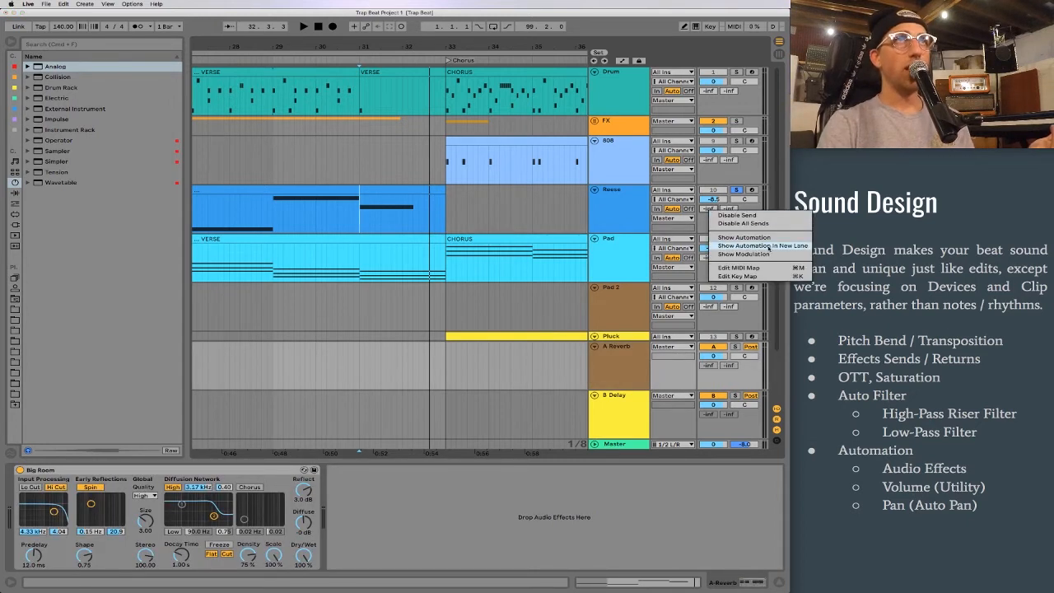
{"action": "left_click", "coordinate": [770, 245]}
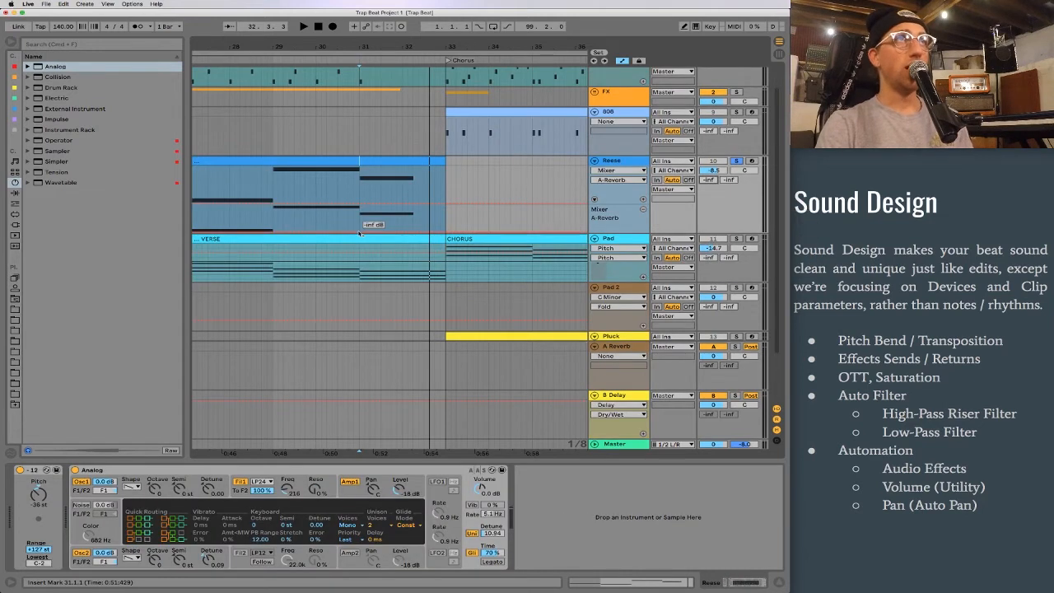
Automate the Reese's reverb send from -inf at 31.1.1 up to 0 dB at the last note's end, back to -inf at bar 33, and play it
{"action": "left_click", "coordinate": [446, 234]}
{"action": "left_click_drag", "start_coordinate": [414, 233], "coordinate": [412, 207]}
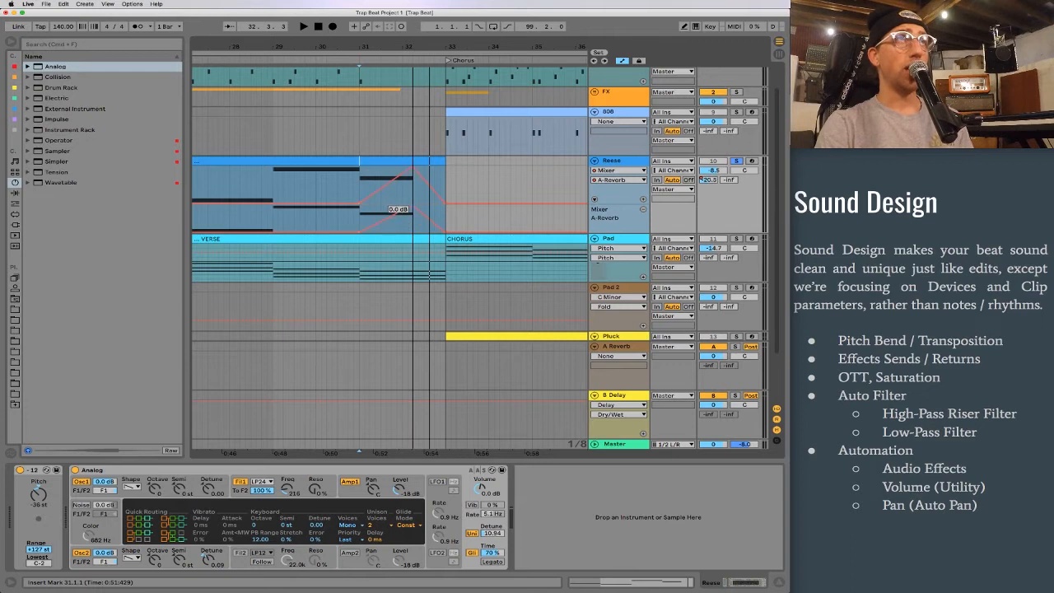
{"action": "left_click", "coordinate": [360, 221]}
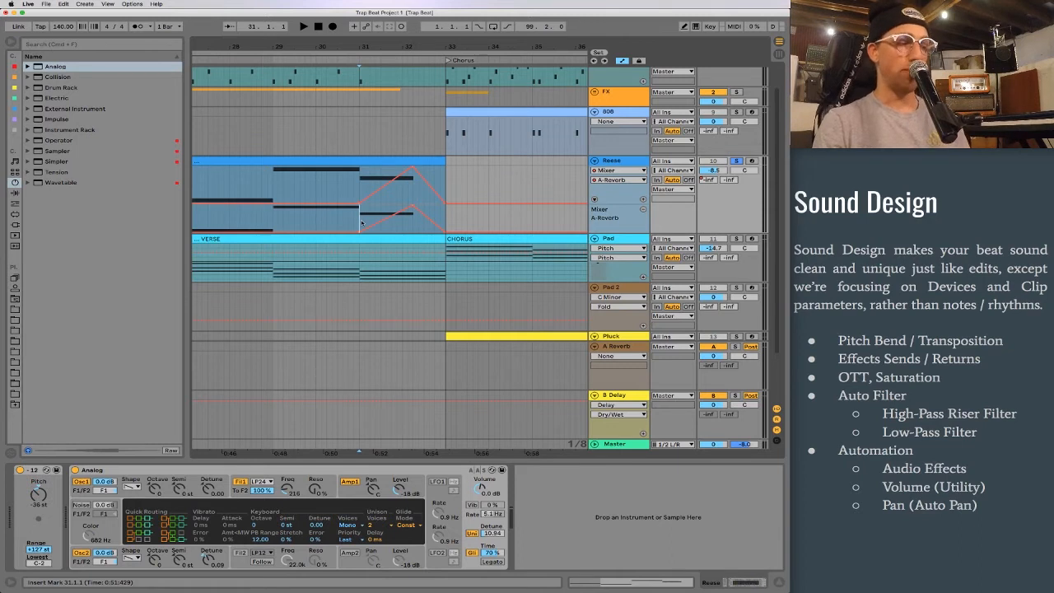
{"action": "key", "text": "space"}
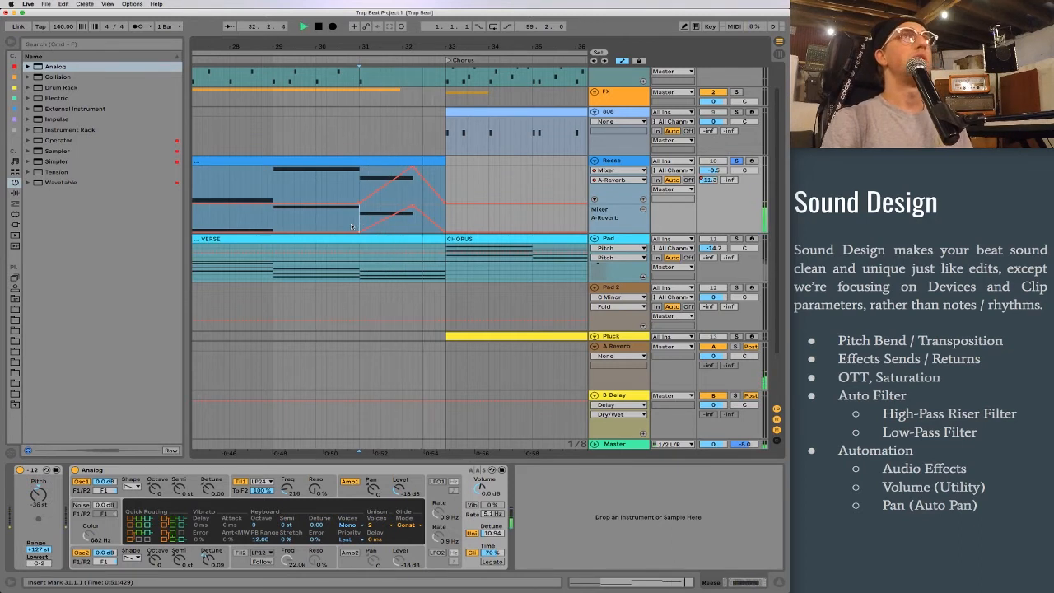
{"action": "key", "text": "space"}
Lengthen the Big Room reverb's decay time on A Reverb to between 3.5 and 4 s and play the soloed Reese from 30.2.1
{"action": "left_click", "coordinate": [616, 338]}
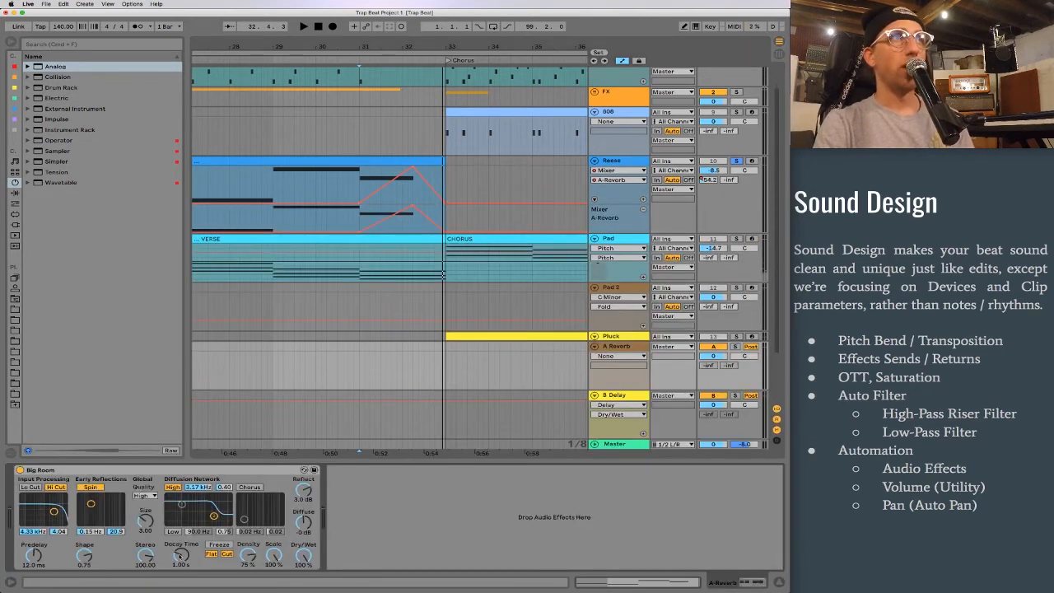
{"action": "left_click_drag", "start_coordinate": [179, 555], "coordinate": [179, 547]}
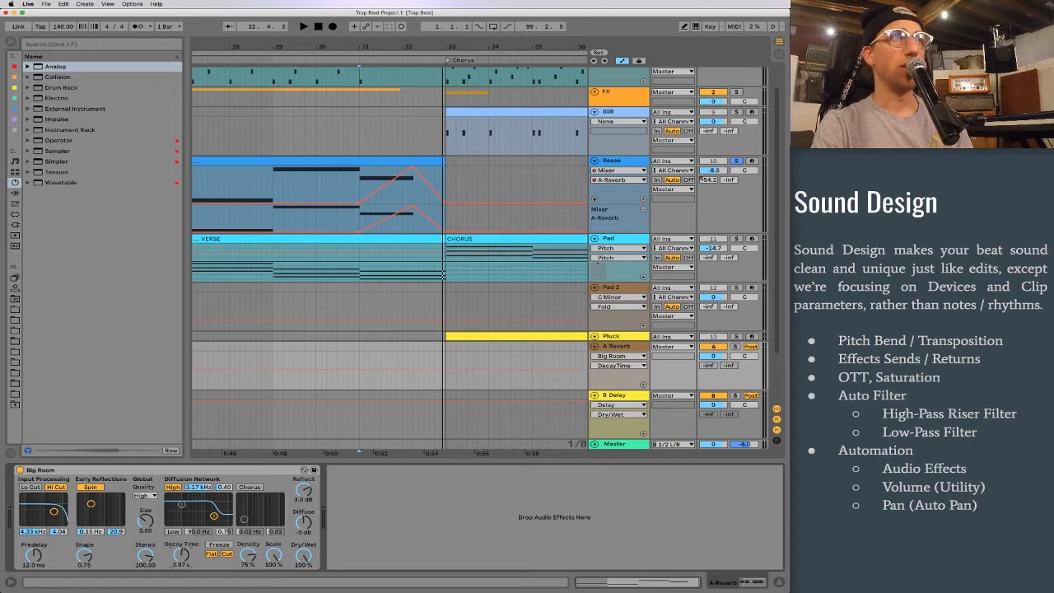
{"action": "left_click_drag", "start_coordinate": [181, 555], "coordinate": [180, 561]}
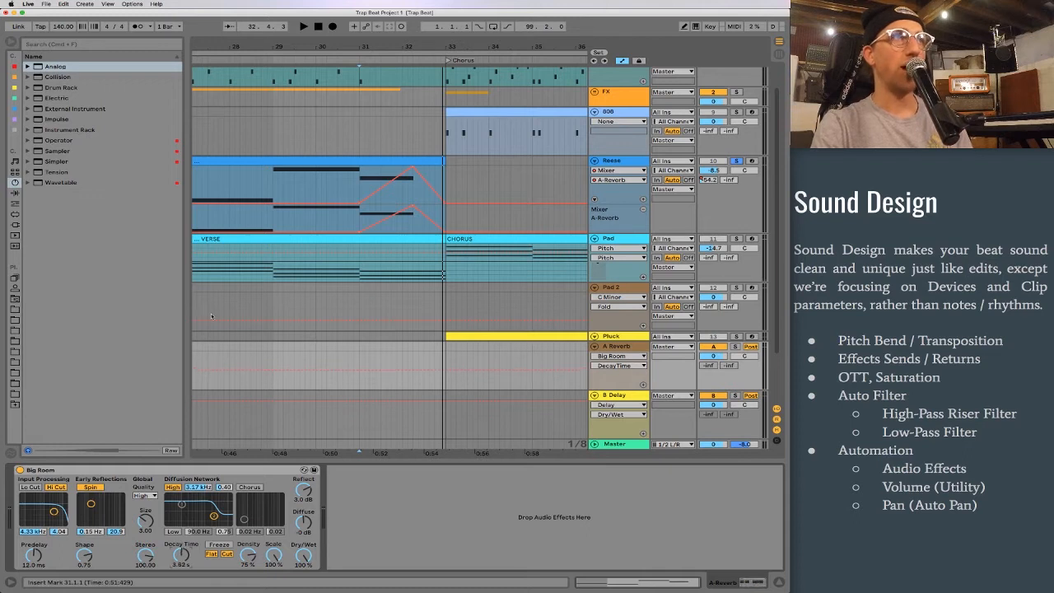
{"action": "left_click", "coordinate": [328, 177]}
{"action": "key", "text": "space"}
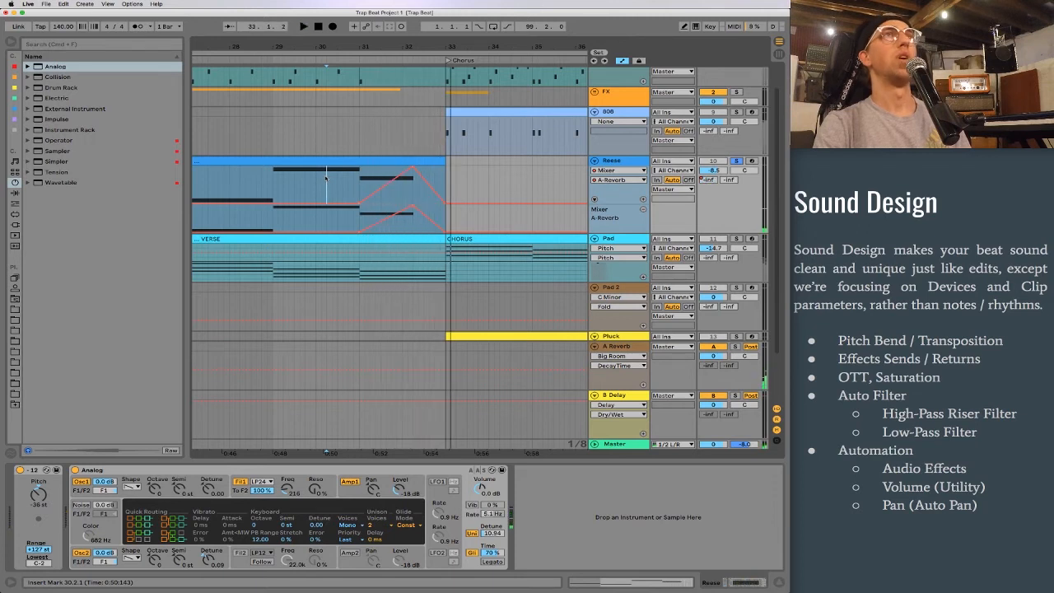
{"action": "key", "text": "space"}
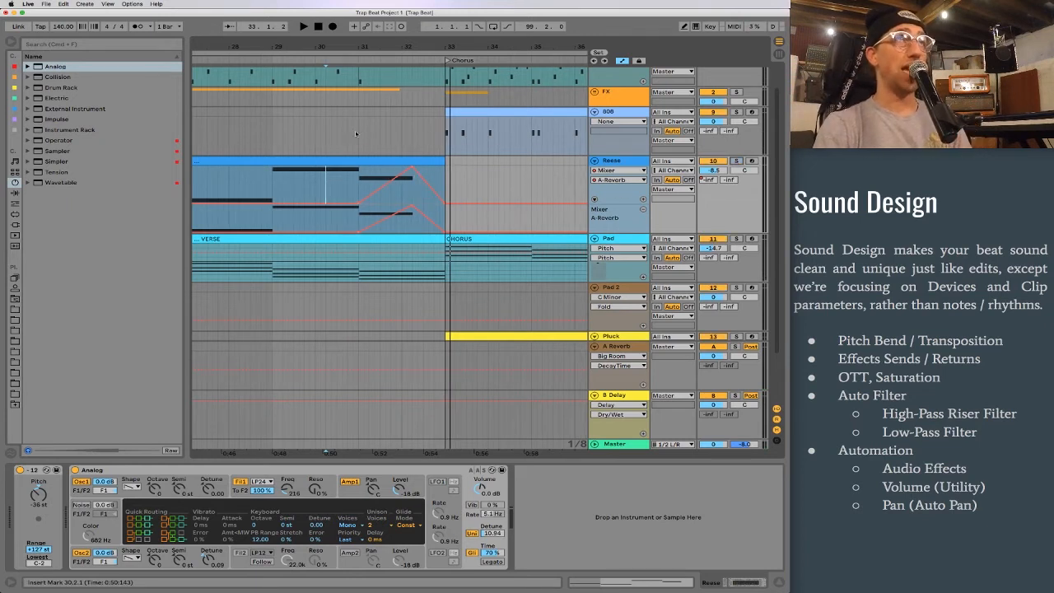
Hide the automation lanes and play the full mix from bar 29 into the first chorus
{"action": "left_click", "coordinate": [272, 130]}
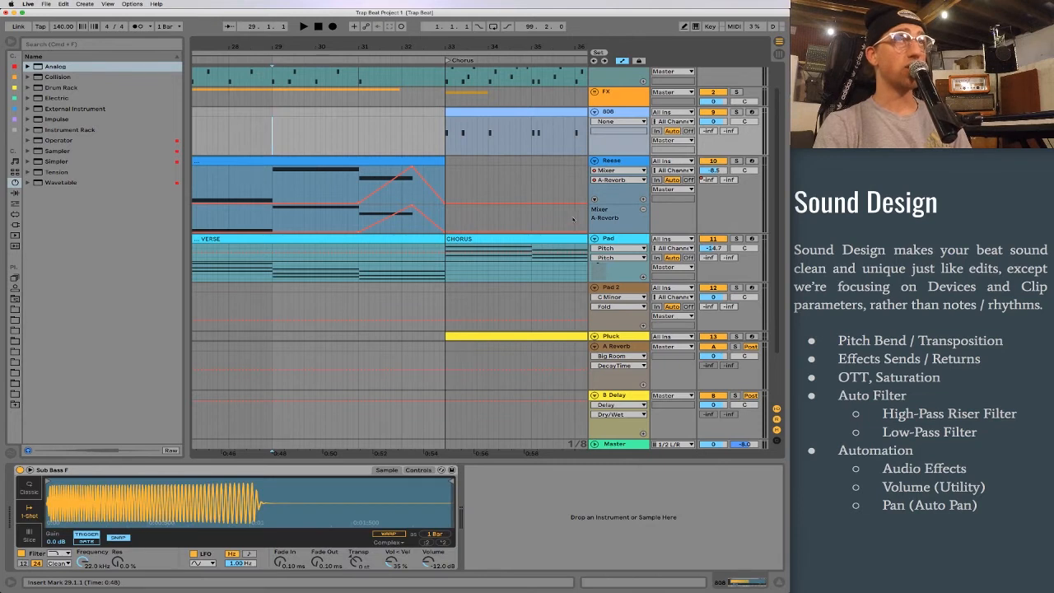
{"action": "key", "text": "a"}
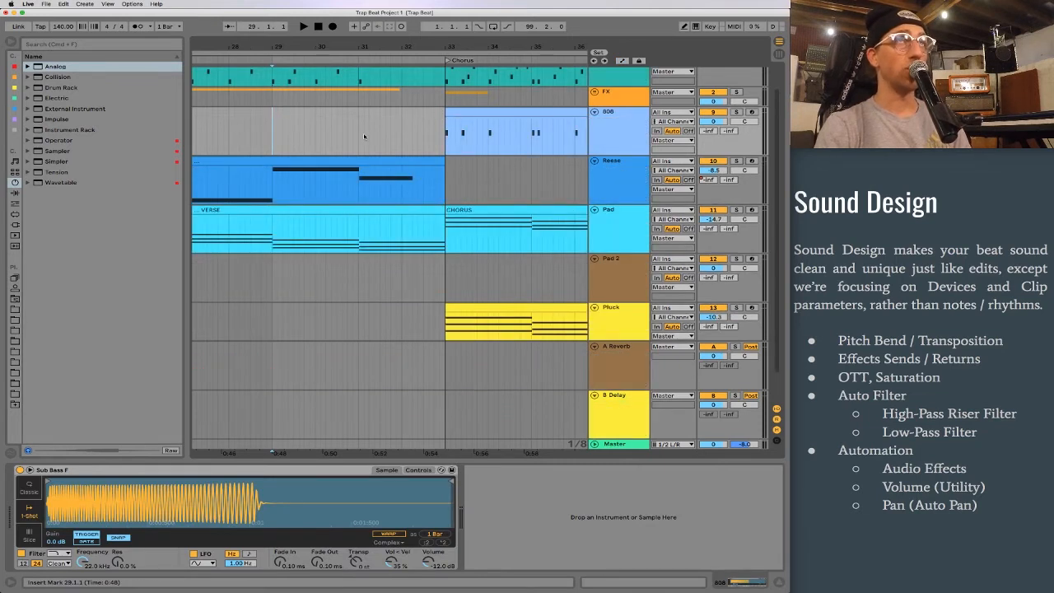
{"action": "key", "text": "space"}
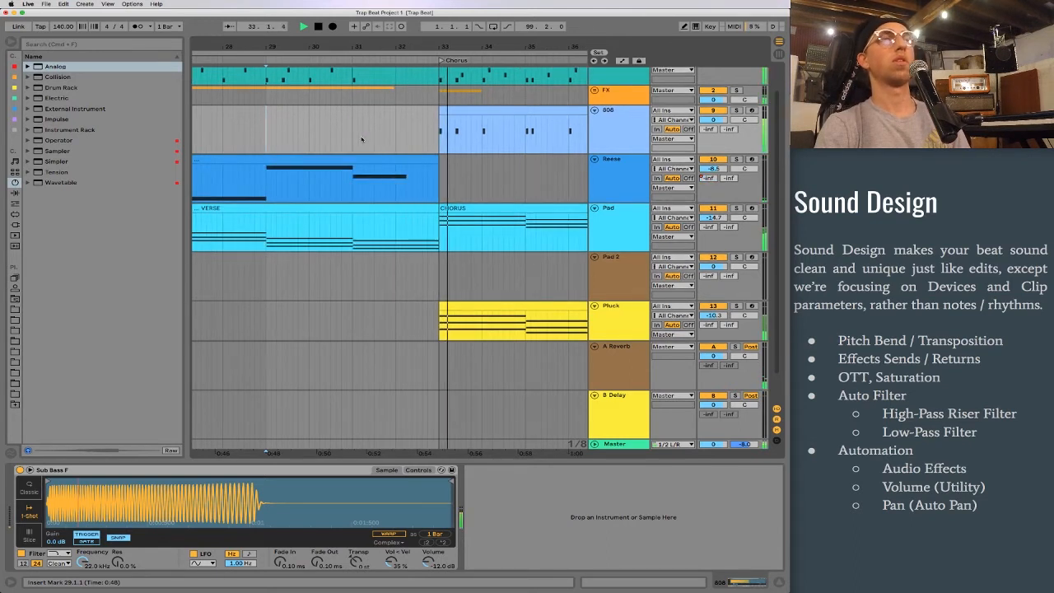
{"action": "key", "text": "space"}
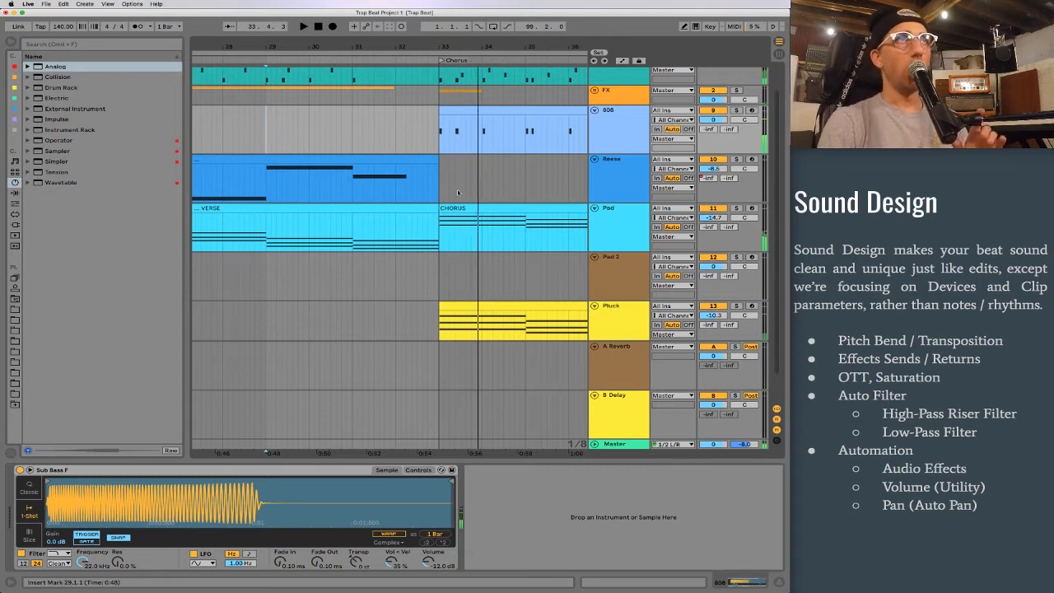
Show the Drum track's A-Reverb send automation in a new lane for the verse clip at bar 31
{"action": "left_click_drag", "start_coordinate": [402, 46], "coordinate": [402, 32]}
{"action": "scroll", "coordinate": [396, 172], "scroll_direction": "up", "scroll_amount": 3}
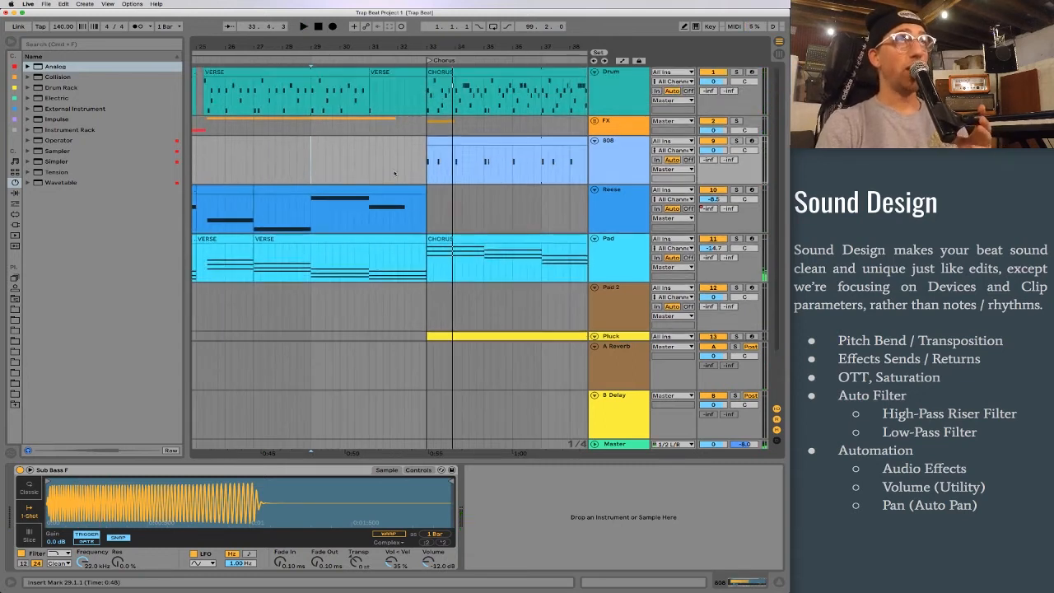
{"action": "left_click", "coordinate": [387, 73]}
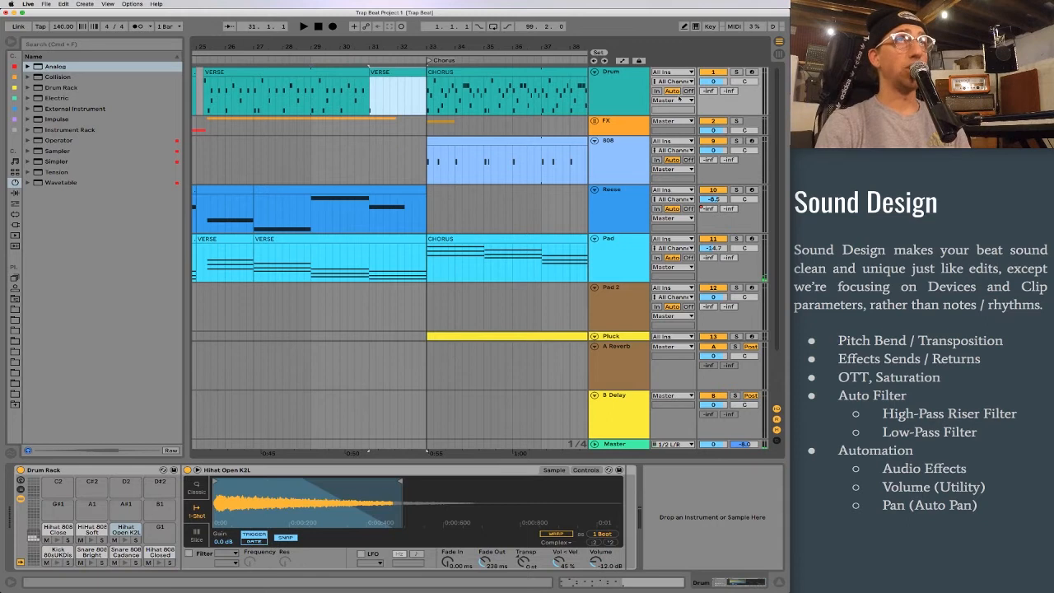
{"action": "right_click", "coordinate": [709, 92]}
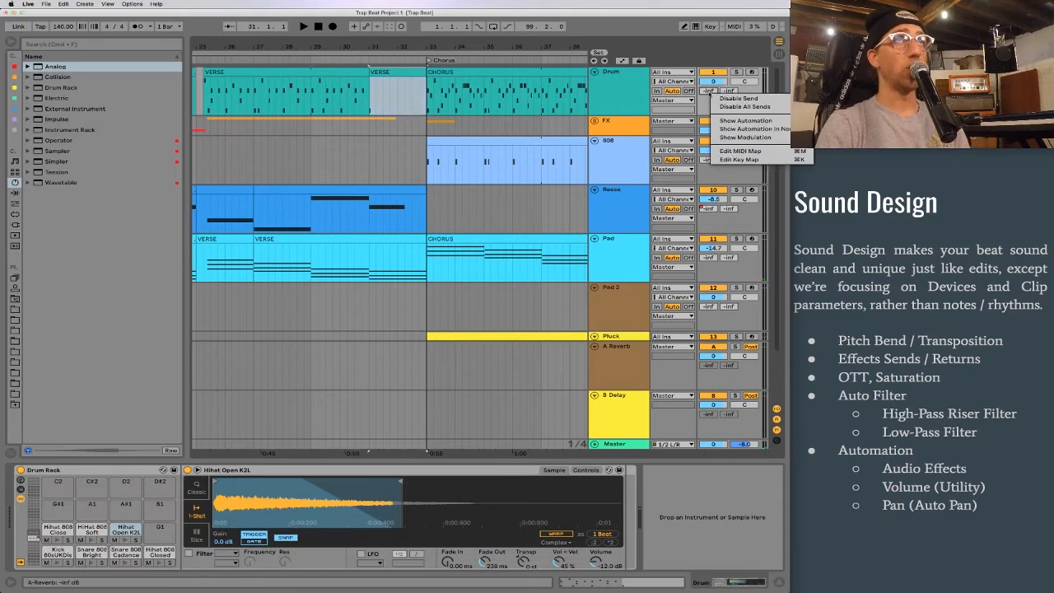
{"action": "left_click", "coordinate": [746, 128]}
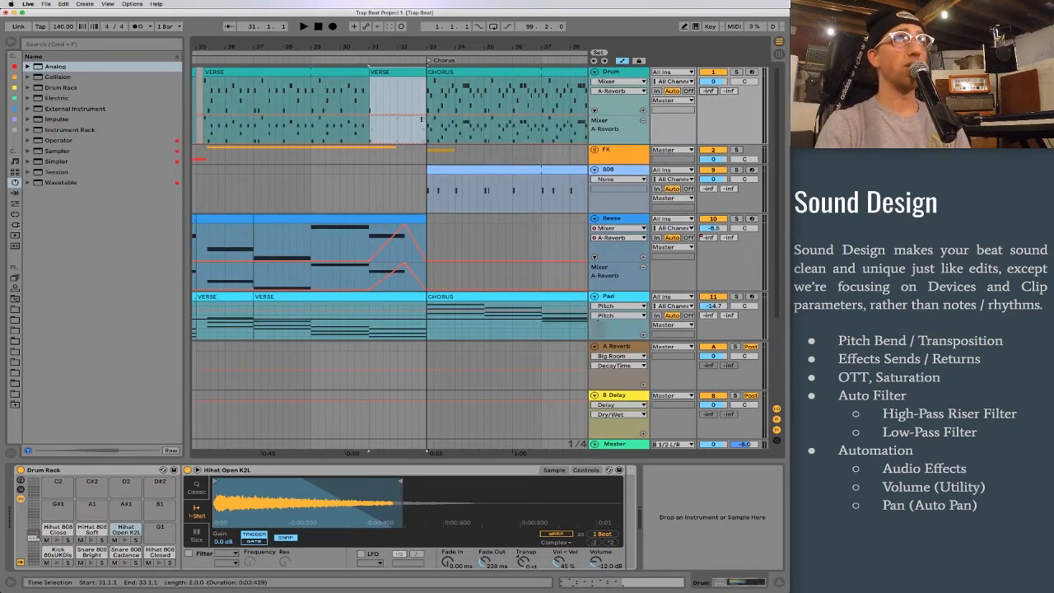
Raise the Drum track's reverb send automation to 0 dB from 31.1.1 to 31.2.1
{"action": "left_click_drag", "start_coordinate": [371, 56], "coordinate": [324, 131]}
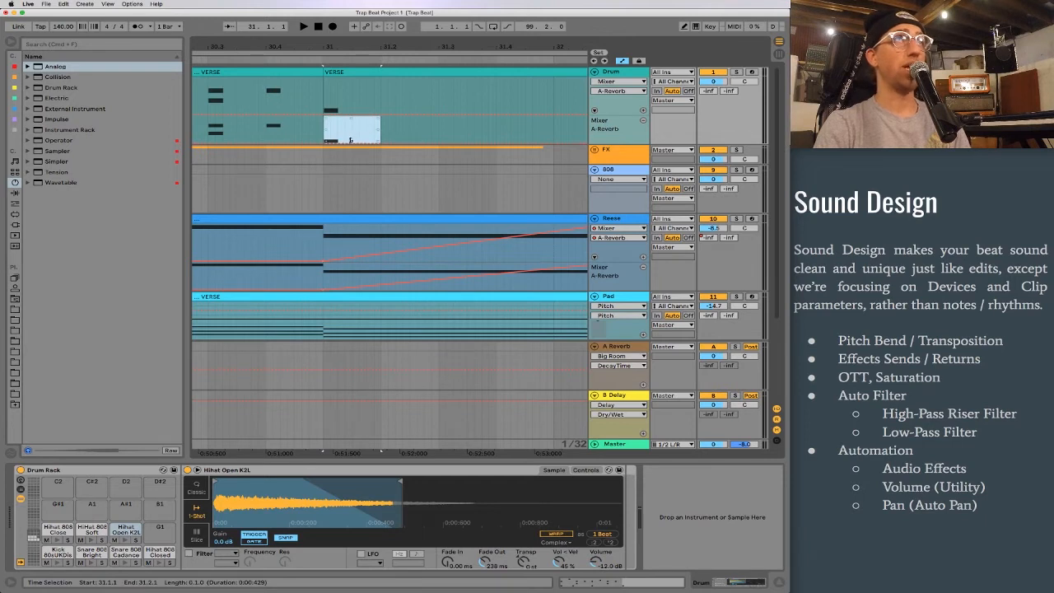
{"action": "left_click", "coordinate": [388, 129]}
{"action": "left_click_drag", "start_coordinate": [381, 130], "coordinate": [324, 130]}
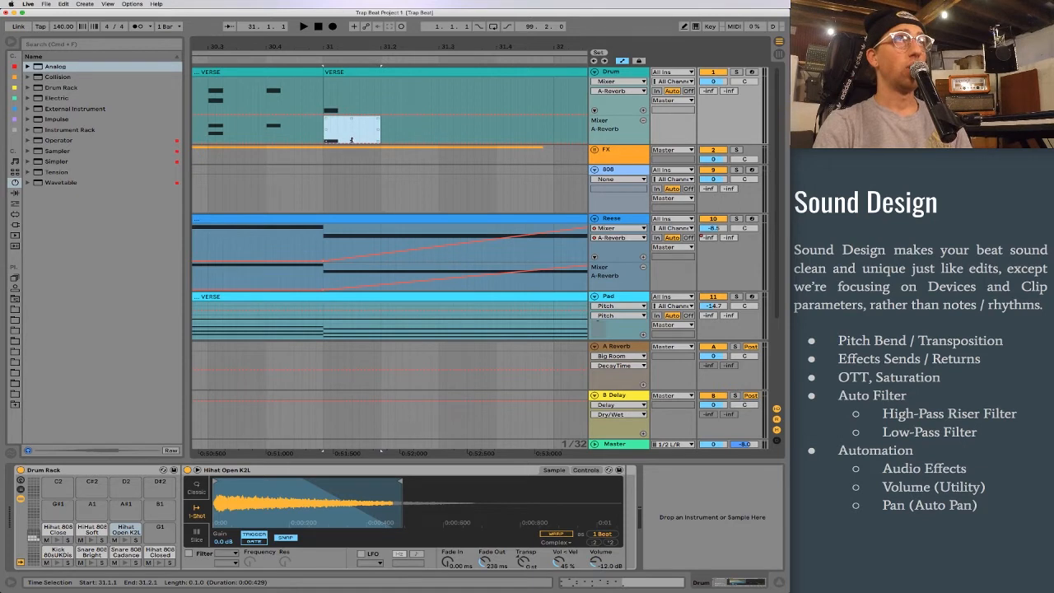
{"action": "left_click_drag", "start_coordinate": [352, 143], "coordinate": [352, 116]}
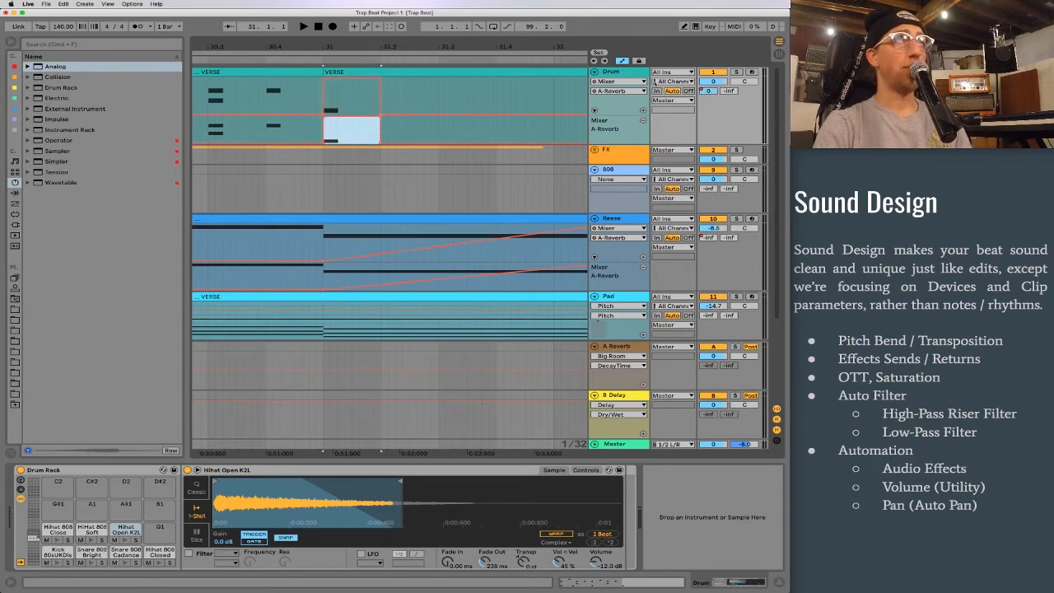
Solo the Drum track to play the reverb hit from 31.1.1, and unsolo it
{"action": "left_click", "coordinate": [736, 72]}
{"action": "left_click", "coordinate": [439, 72]}
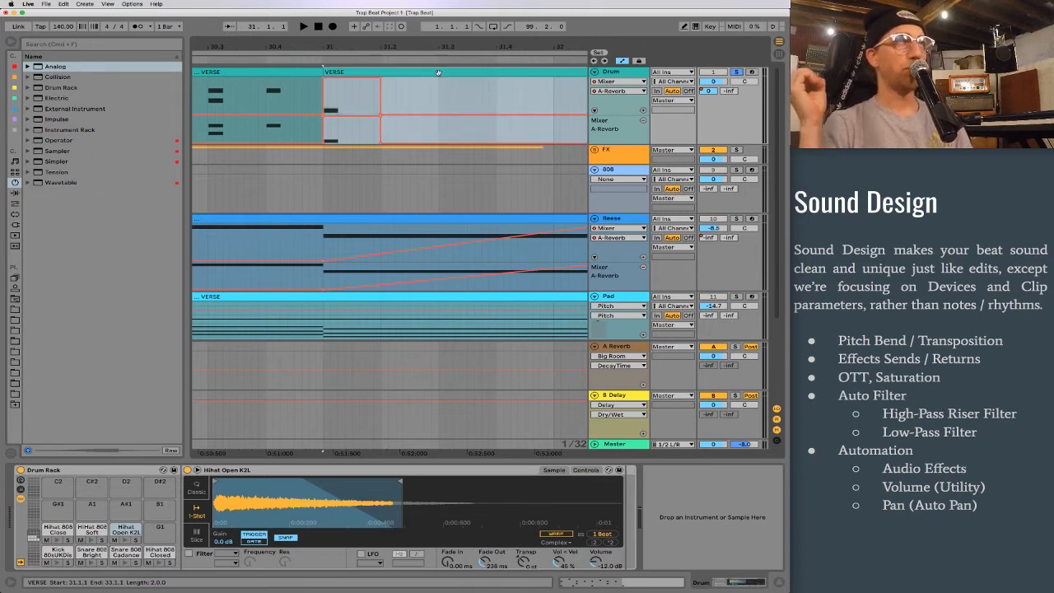
{"action": "key", "text": "space"}
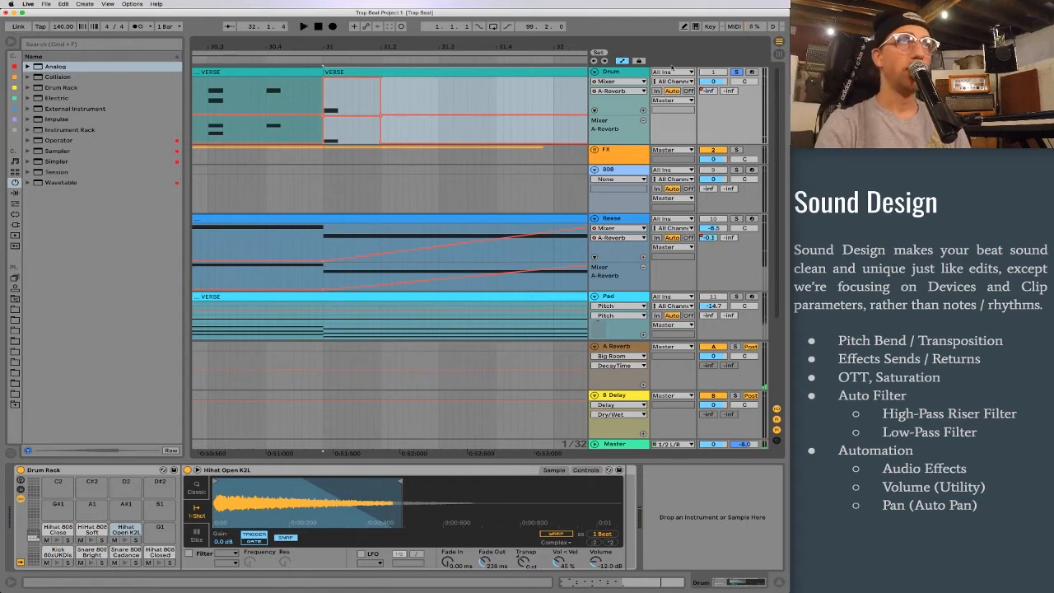
{"action": "left_click", "coordinate": [736, 72]}
Solo the Drum track and play the first verse's drum fill from 24.2.1
{"action": "mouse_move", "coordinate": [533, 43]}
{"action": "left_mouse_down"}
{"action": "mouse_move", "coordinate": [411, 44]}
{"action": "mouse_move", "coordinate": [388, 66]}
{"action": "mouse_move", "coordinate": [498, 131]}
{"action": "left_mouse_up"}
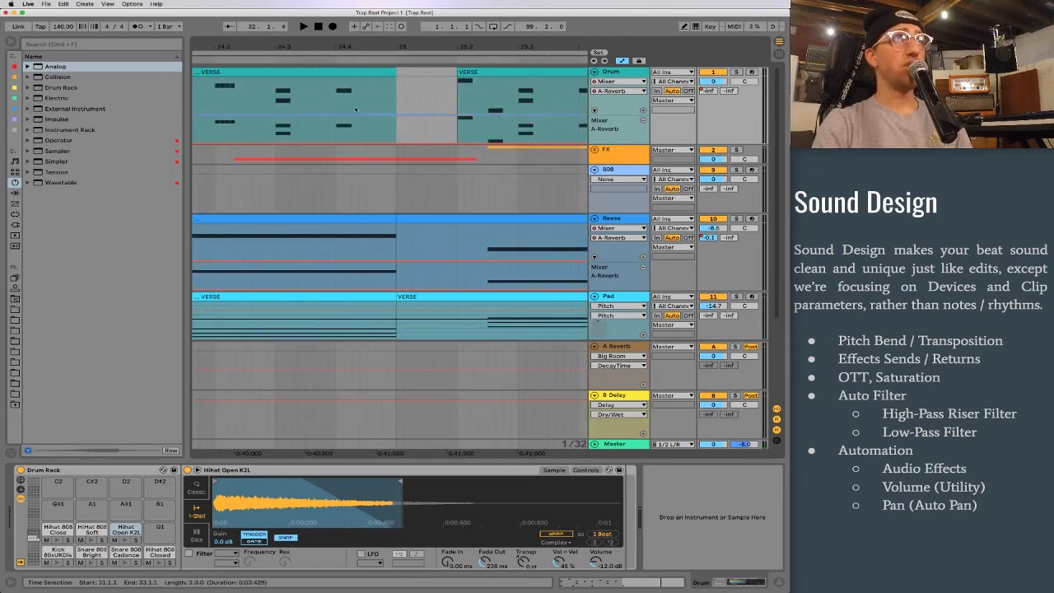
{"action": "left_click", "coordinate": [736, 72]}
{"action": "key", "text": "space"}
{"action": "left_click", "coordinate": [215, 101]}
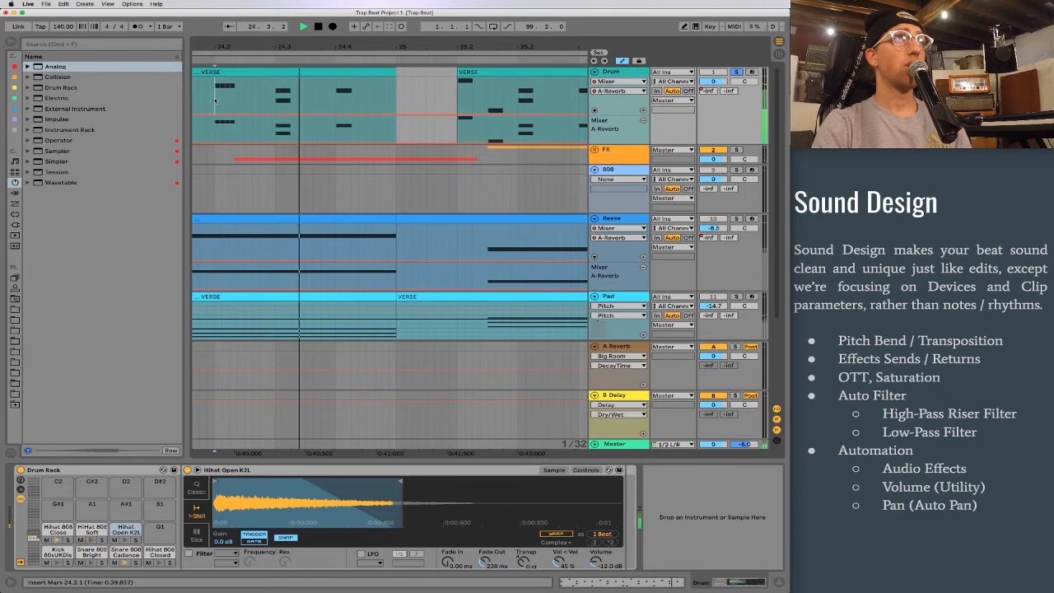
Automate the Drum reverb send from -inf at 24.2.1 up to 0 dB at 24.4.1, back to -inf at bar 25, and play it
{"action": "left_click_drag", "start_coordinate": [331, 134], "coordinate": [508, 128]}
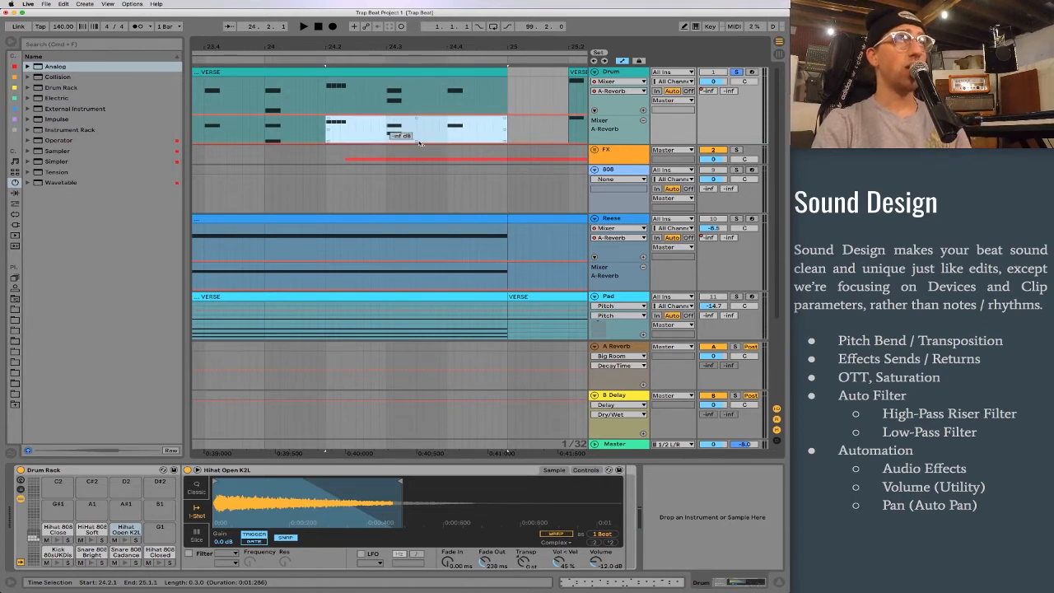
{"action": "left_click_drag", "start_coordinate": [417, 141], "coordinate": [417, 116]}
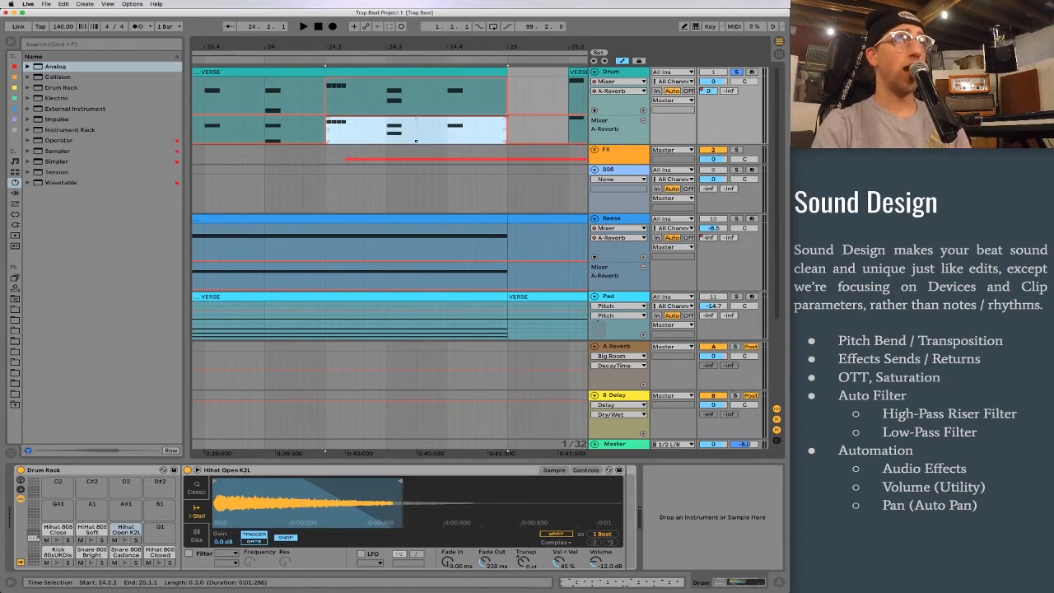
{"action": "left_click", "coordinate": [424, 140]}
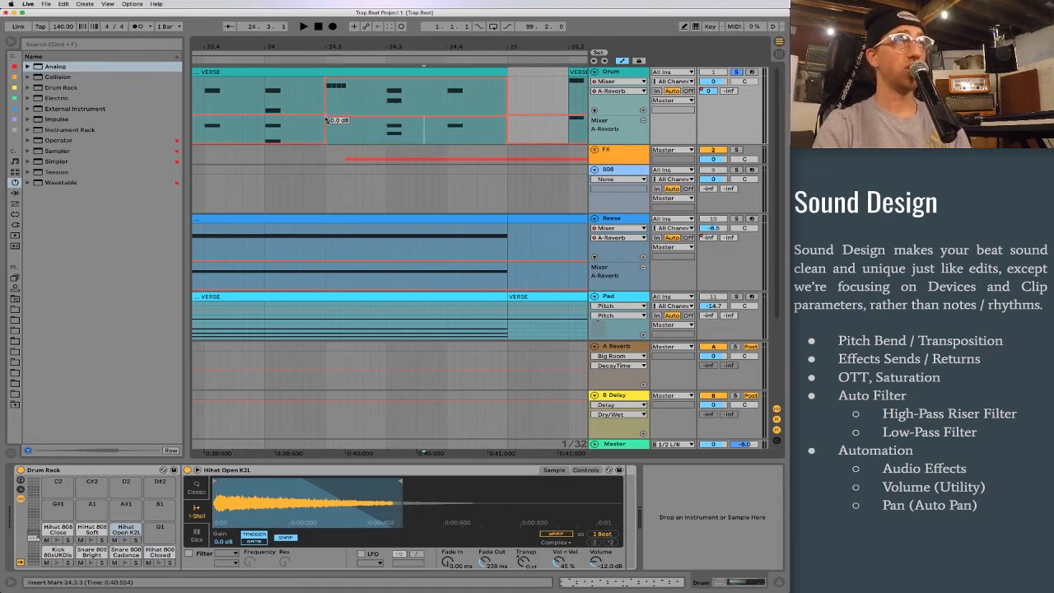
{"action": "left_click", "coordinate": [327, 119]}
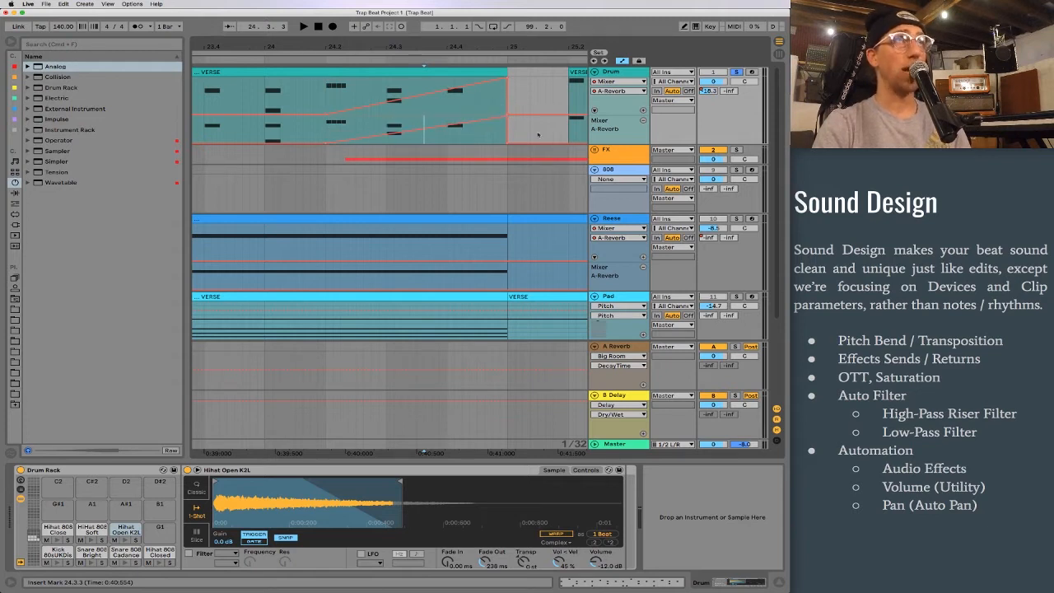
{"action": "left_click_drag", "start_coordinate": [507, 119], "coordinate": [448, 120]}
{"action": "left_click", "coordinate": [449, 137]}
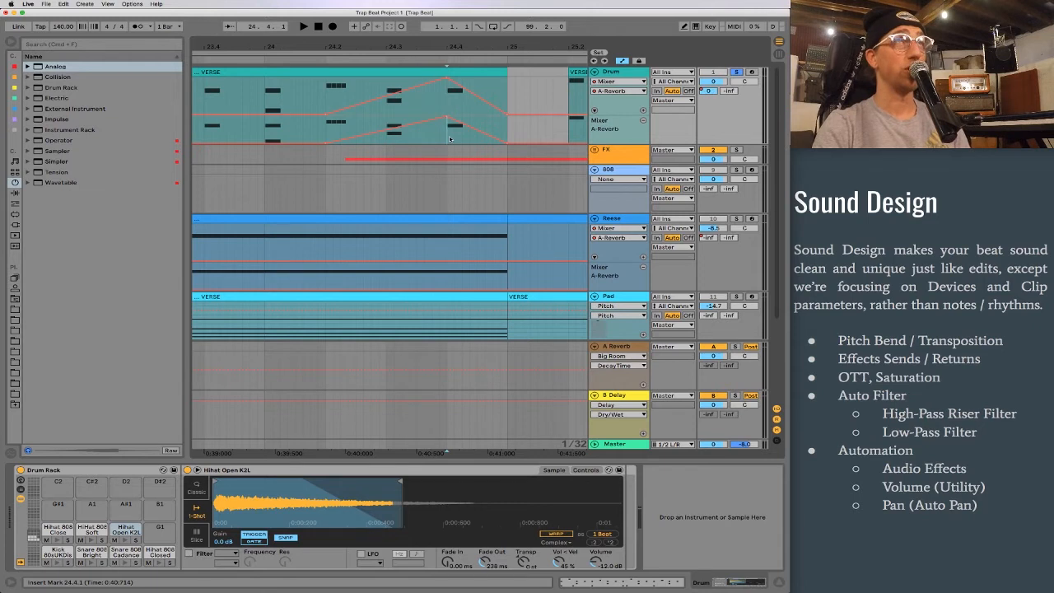
{"action": "left_click", "coordinate": [327, 124]}
{"action": "key", "text": "space"}
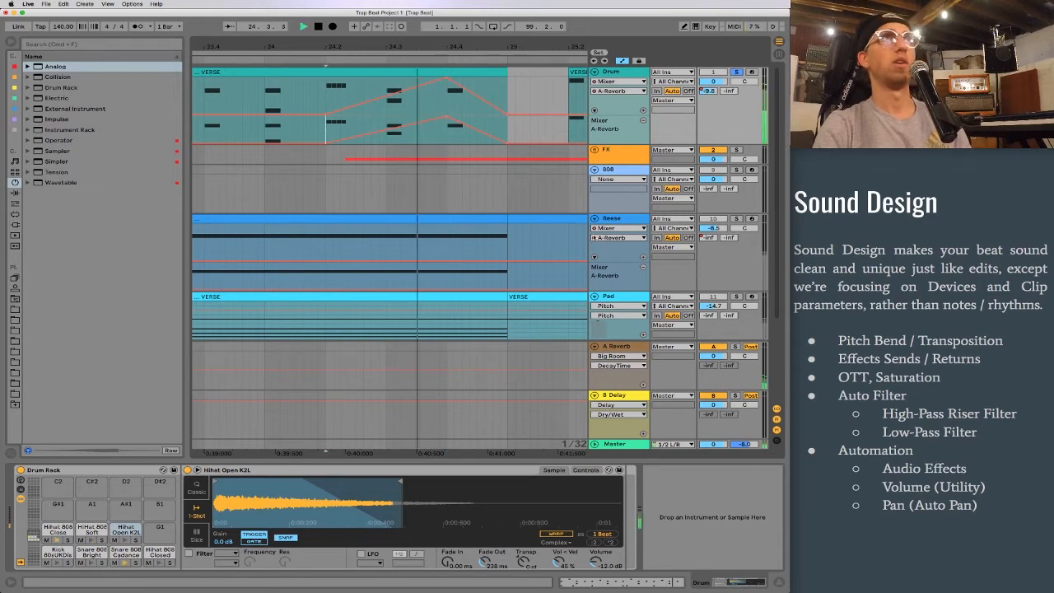
Unsolo the Drum track and play the full mix from 21.4.1 through the gap at bar 25
{"action": "left_click", "coordinate": [736, 72]}
{"action": "left_click_drag", "start_coordinate": [507, 40], "coordinate": [498, 27]}
{"action": "left_click", "coordinate": [261, 99]}
{"action": "key", "text": "space"}
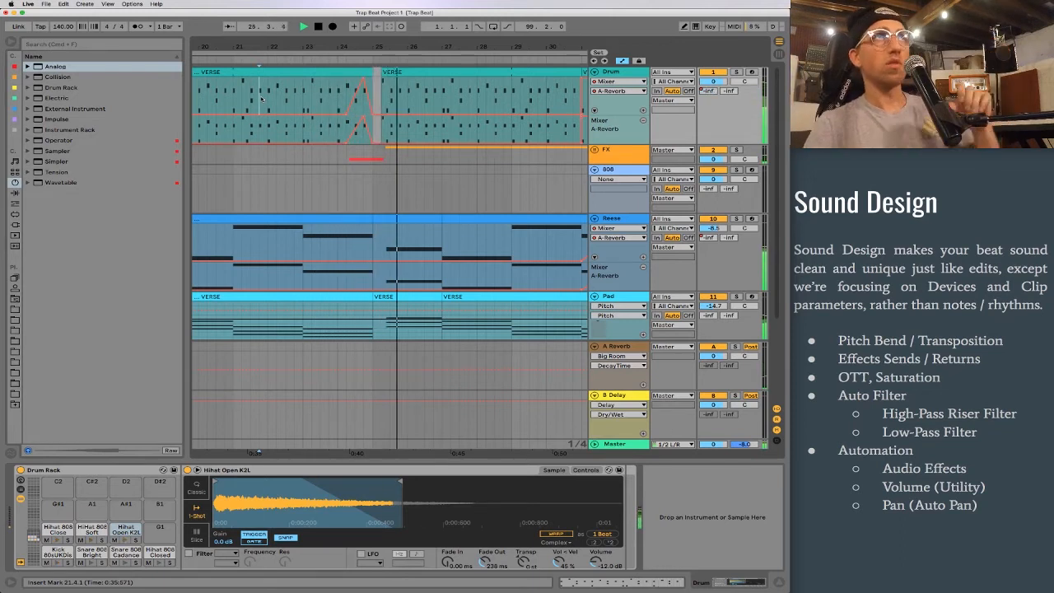
{"action": "key", "text": "space"}
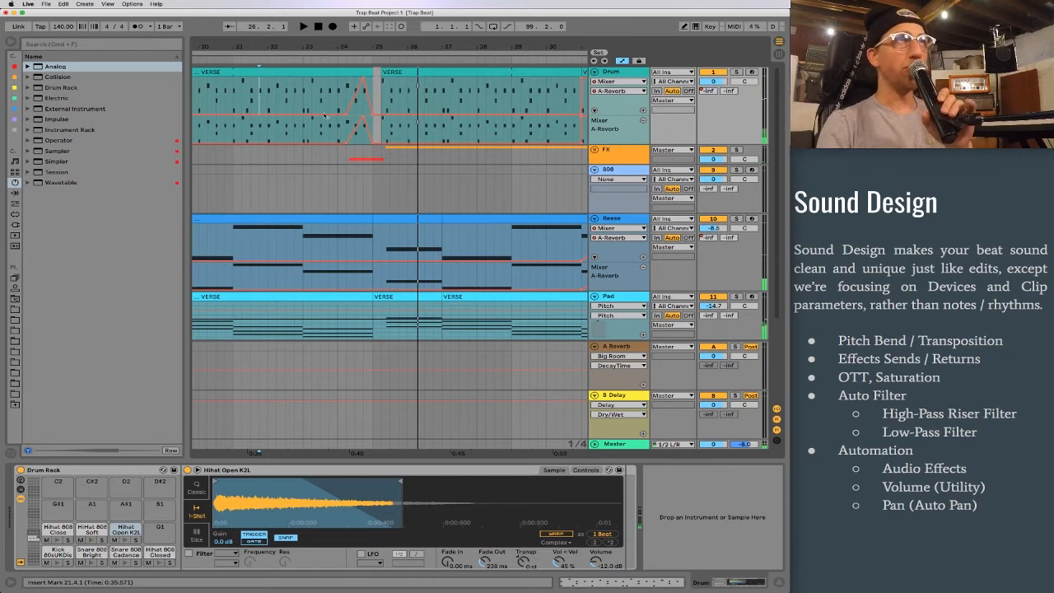
Automate the Drum reverb send in the second verse from -inf at 56.1.1 up to 0 dB at 56.4.1 and back to -inf at bar 57
{"action": "scroll", "coordinate": [327, 116], "scroll_direction": "right", "scroll_amount": 5}
{"action": "left_click", "coordinate": [527, 165]}
{"action": "scroll", "coordinate": [526, 166], "scroll_direction": "right", "scroll_amount": 10}
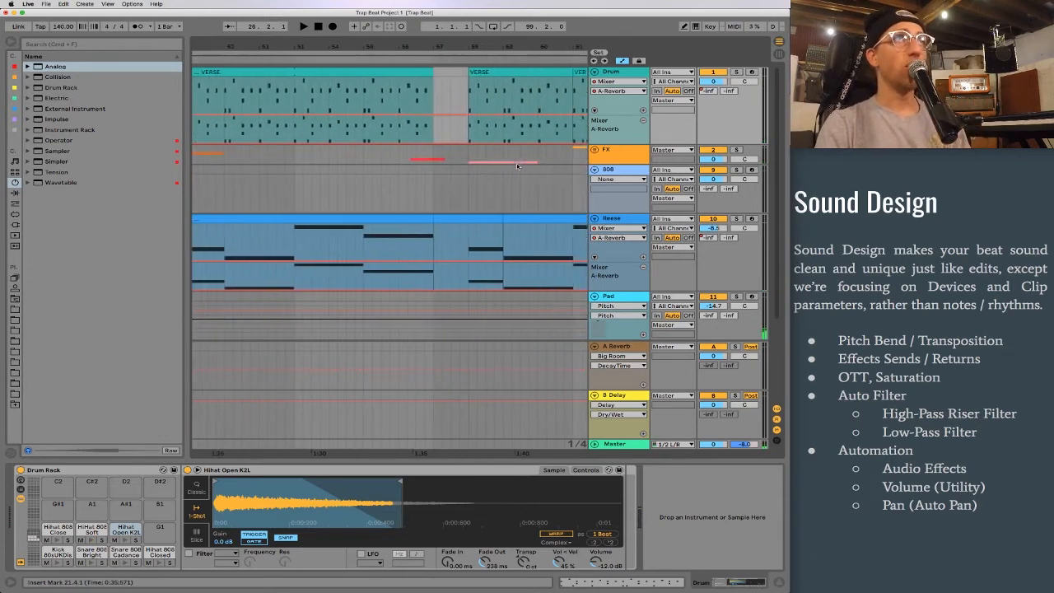
{"action": "left_click_drag", "start_coordinate": [318, 49], "coordinate": [434, 133]}
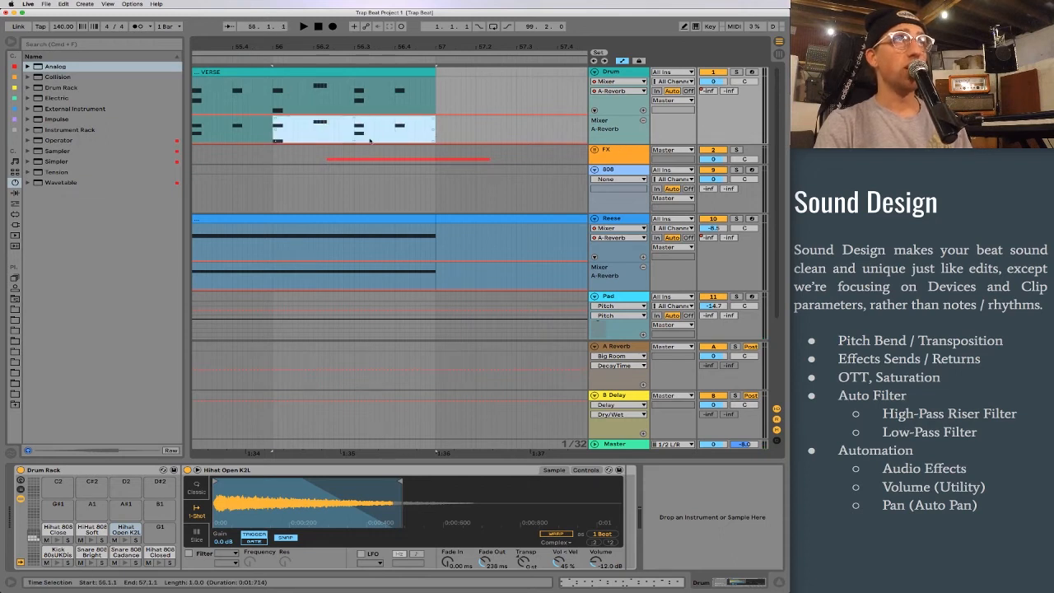
{"action": "left_click_drag", "start_coordinate": [354, 141], "coordinate": [354, 117]}
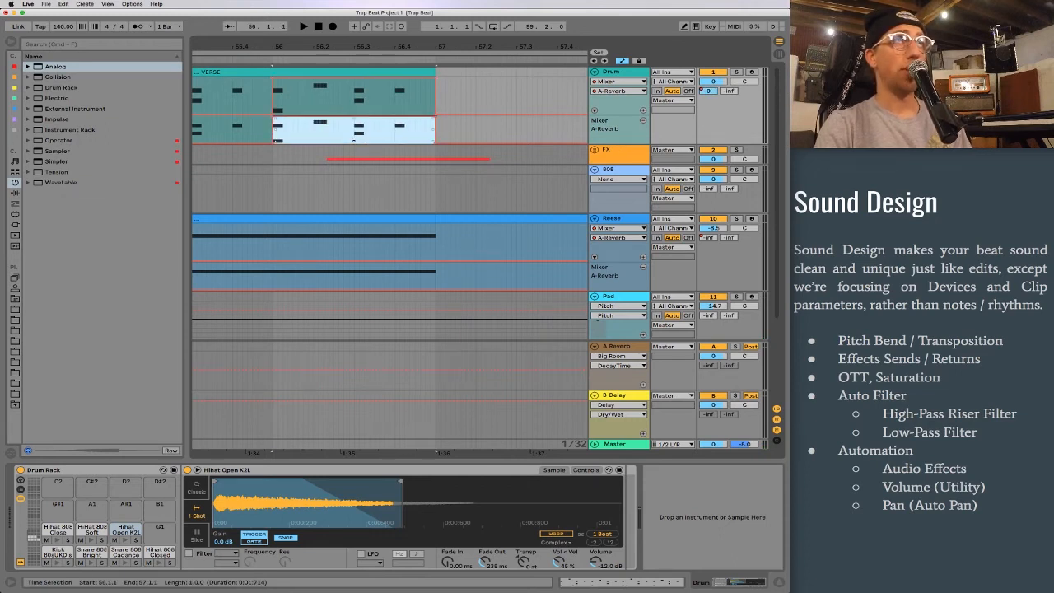
{"action": "left_click", "coordinate": [323, 132]}
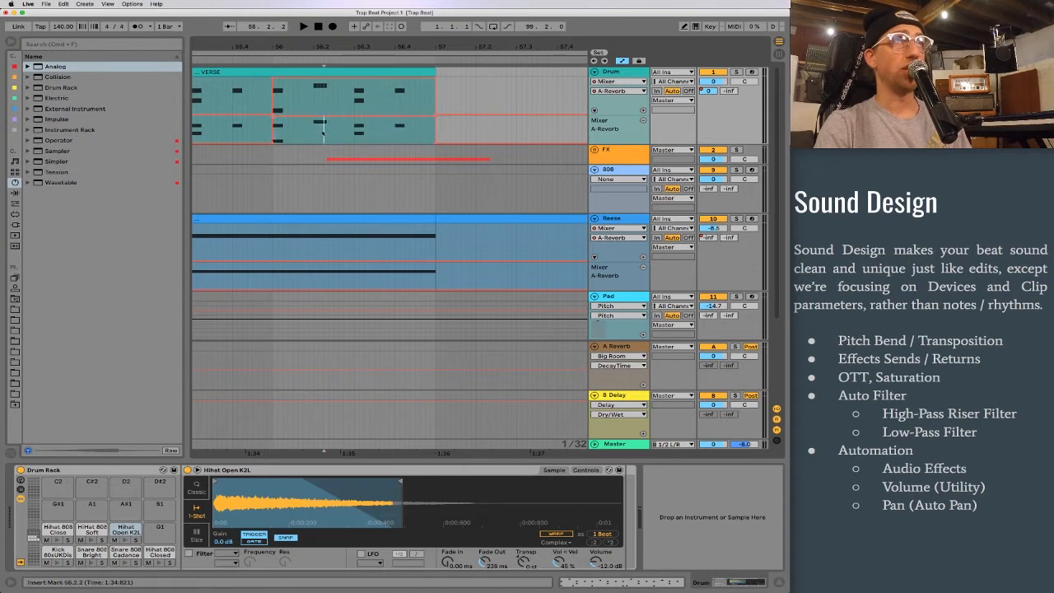
{"action": "left_click", "coordinate": [273, 119]}
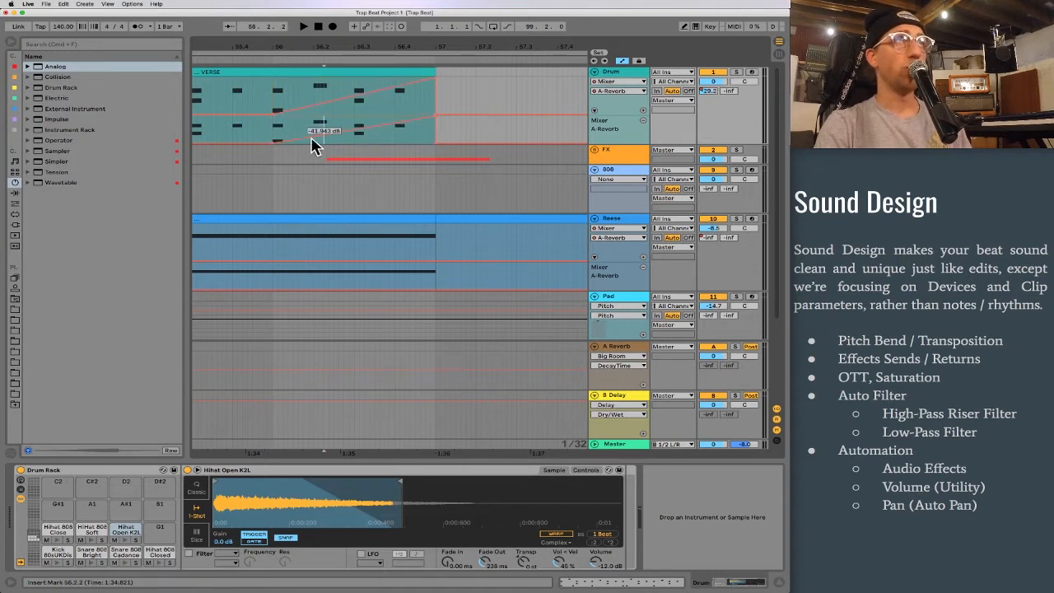
{"action": "left_click", "coordinate": [427, 116]}
{"action": "left_click_drag", "start_coordinate": [427, 115], "coordinate": [396, 116]}
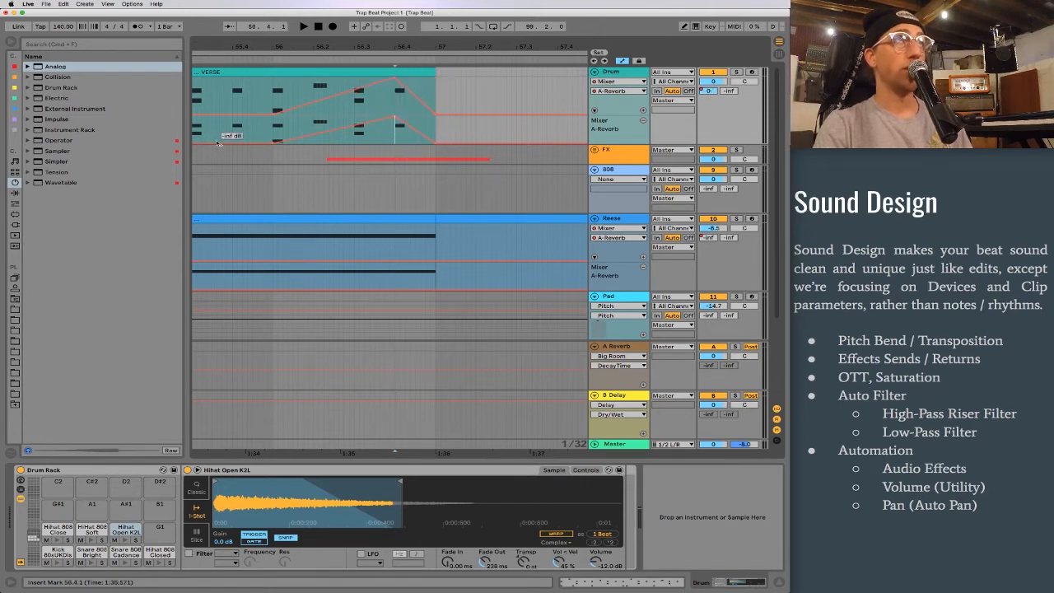
Play the full mix from 55.1.1 through the second verse's drum gap
{"action": "left_click_drag", "start_coordinate": [229, 44], "coordinate": [256, 9]}
{"action": "left_click", "coordinate": [238, 94]}
{"action": "key", "text": "space"}
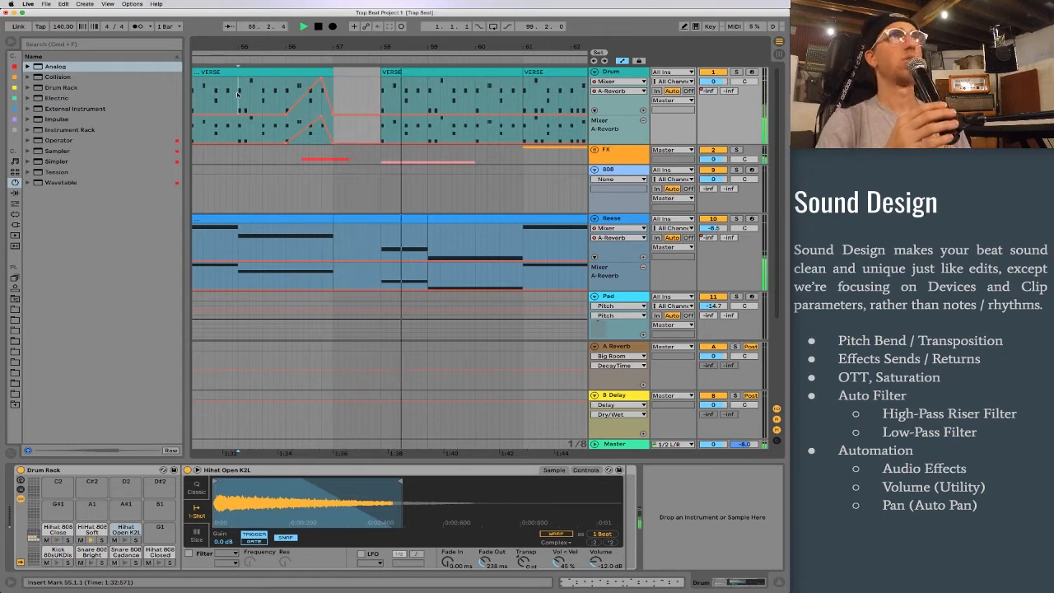
{"action": "key", "text": "space"}
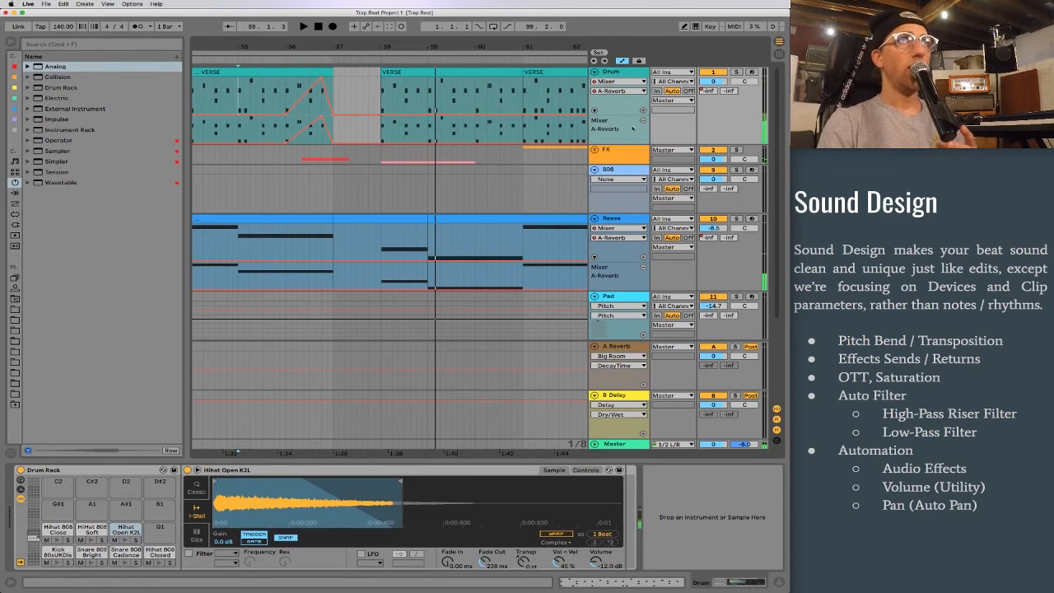
Unfold the FX group, hide the automation lanes, and play the Perc Impact Metal clip with the Impact track soloed
{"action": "left_click", "coordinate": [595, 150]}
{"action": "scroll", "coordinate": [412, 237], "scroll_direction": "down", "scroll_amount": 3}
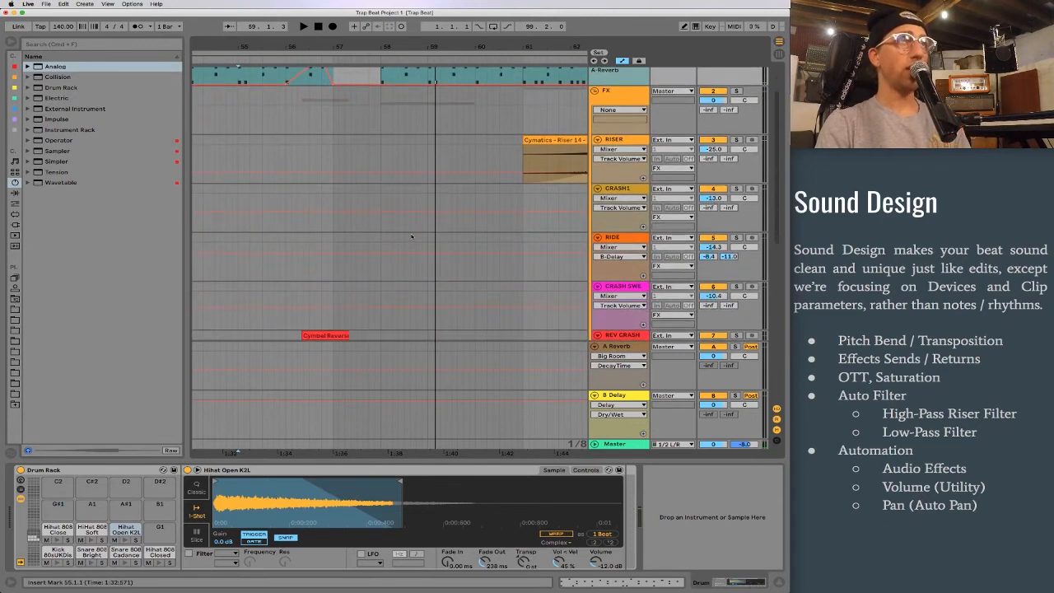
{"action": "scroll", "coordinate": [412, 238], "scroll_direction": "down", "scroll_amount": 5}
{"action": "left_click", "coordinate": [724, 203]}
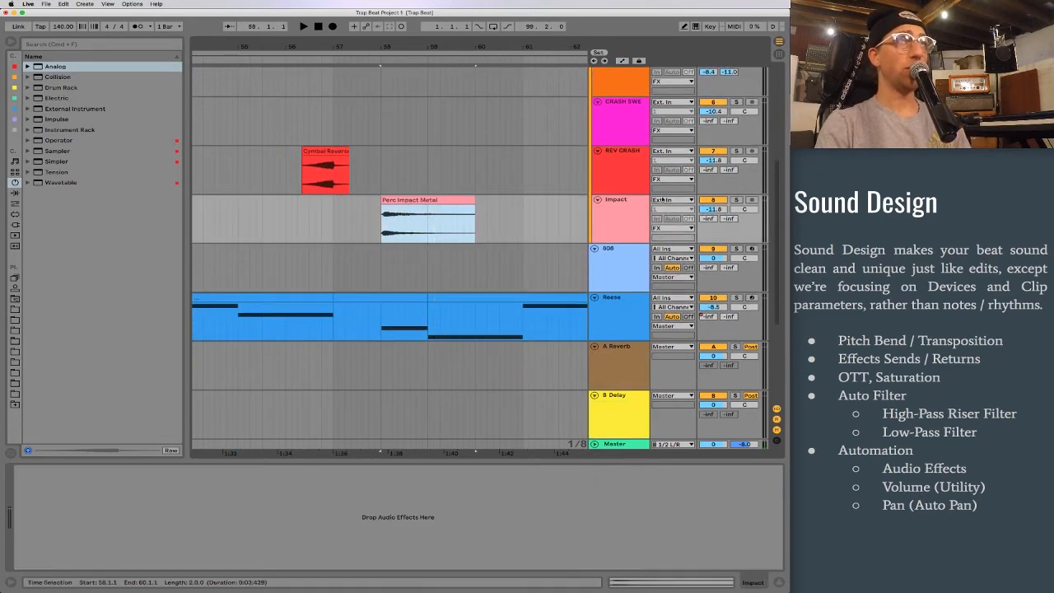
{"action": "left_click", "coordinate": [737, 201]}
{"action": "key", "text": "space"}
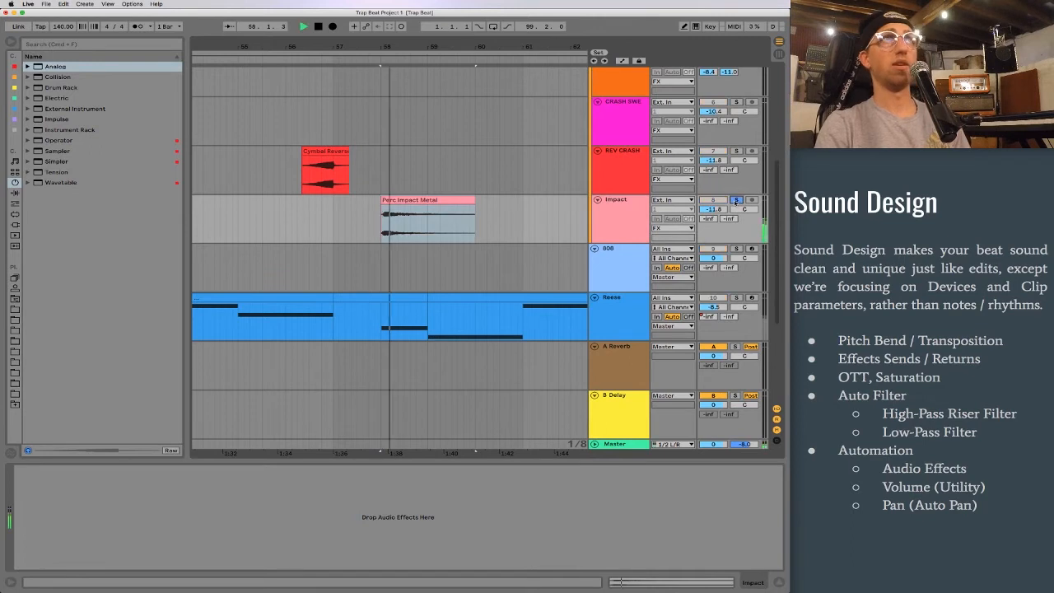
{"action": "key", "text": "space"}
Set the Impact track's reverb send to 0 dB and its volume to -9.0 dB, play it, and unsolo the track
{"action": "left_click_drag", "start_coordinate": [710, 220], "coordinate": [709, 165]}
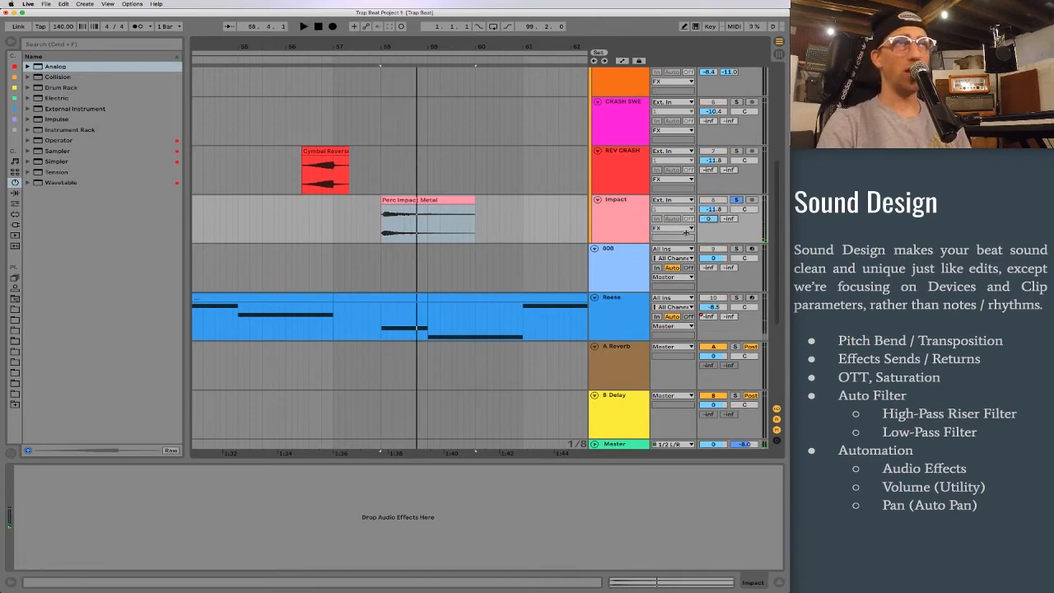
{"action": "key", "text": "space"}
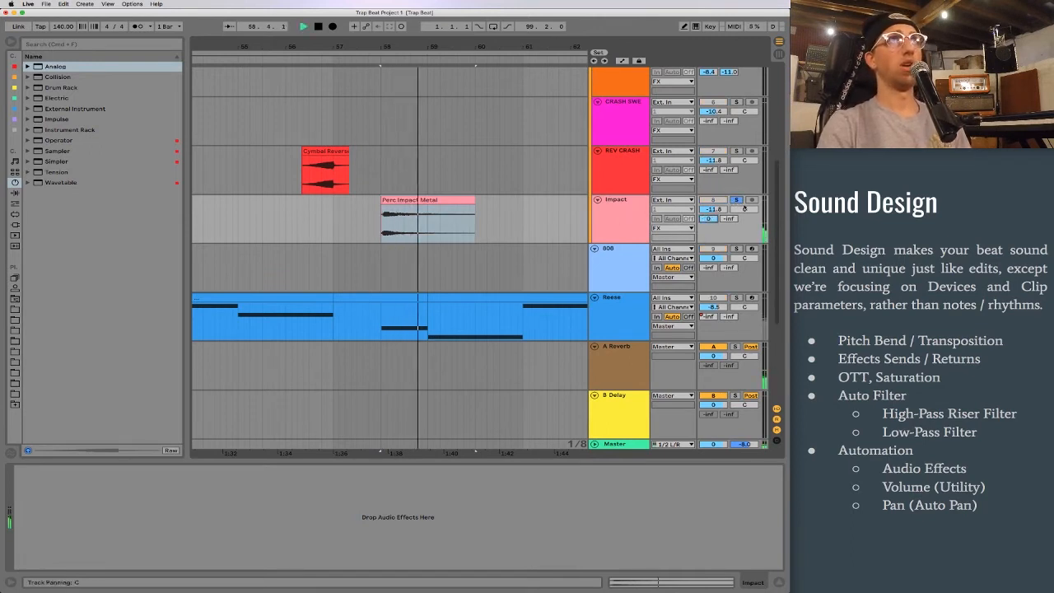
{"action": "key", "text": "space"}
{"action": "left_click_drag", "start_coordinate": [713, 209], "coordinate": [713, 206]}
{"action": "key", "text": "space"}
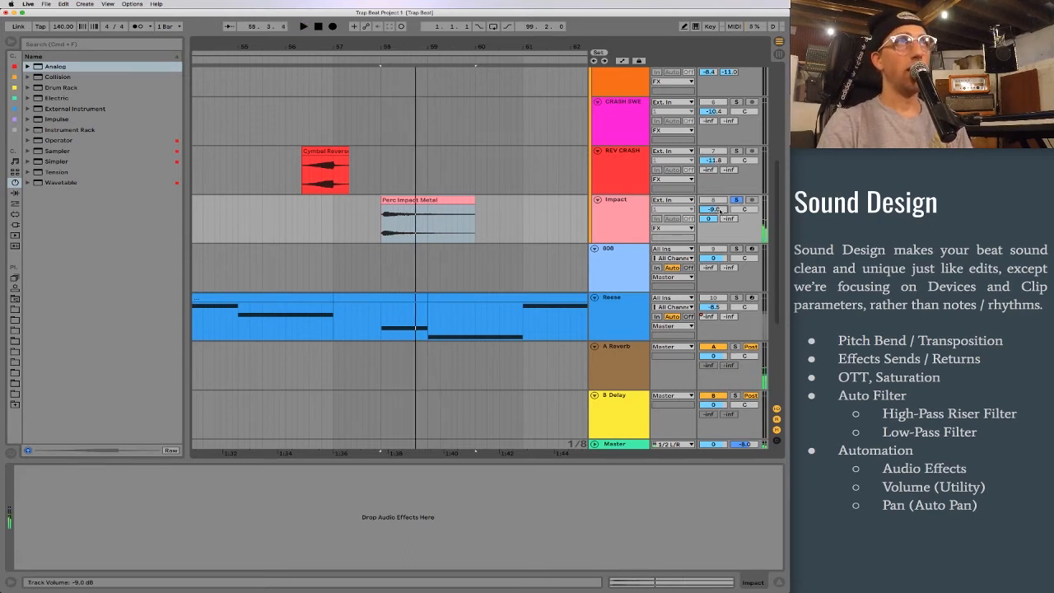
{"action": "left_click", "coordinate": [736, 199]}
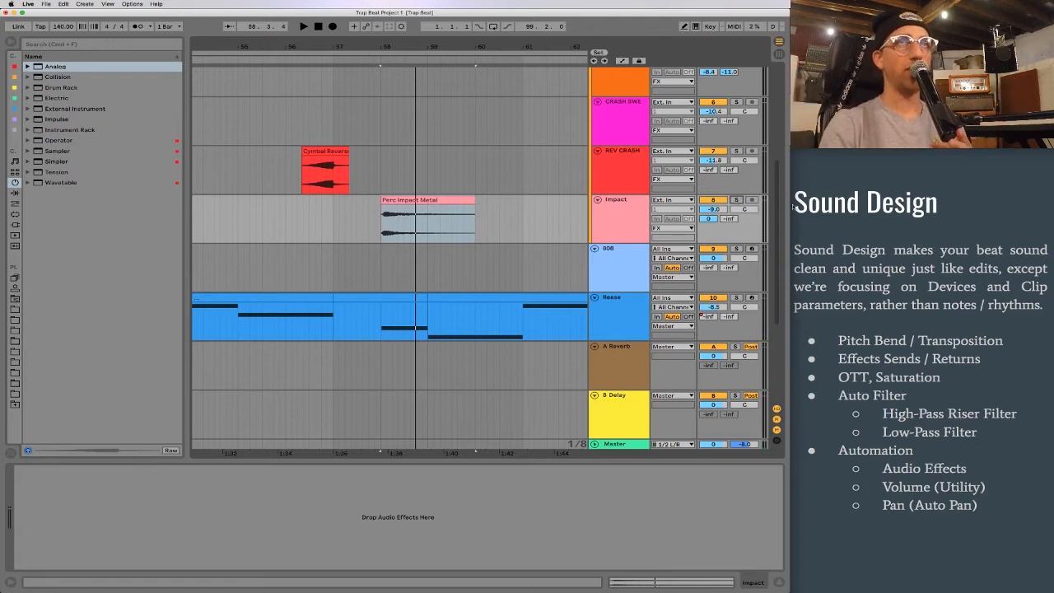
{"action": "left_click_drag", "start_coordinate": [415, 55], "coordinate": [392, 76]}
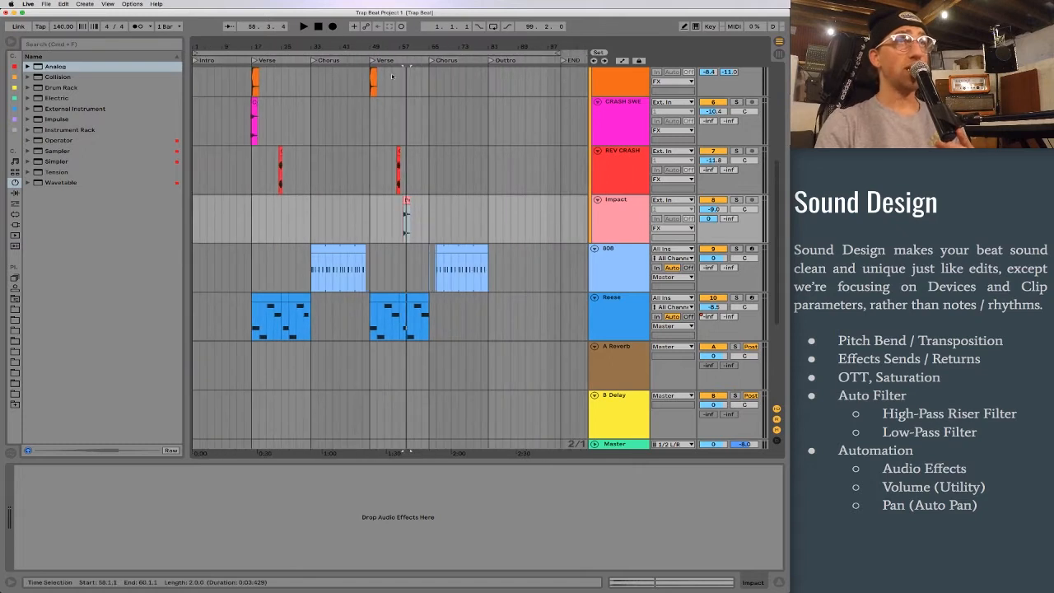
Fold the FX group and collapse the A Reverb and B Delay return tracks
{"action": "scroll", "coordinate": [475, 168], "scroll_direction": "up", "scroll_amount": 6}
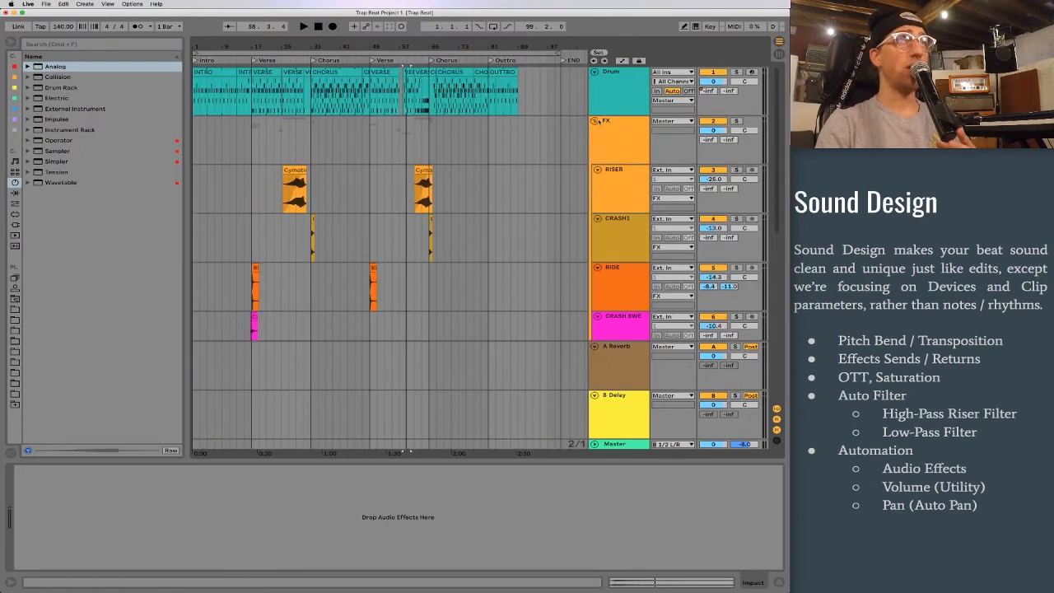
{"action": "left_click", "coordinate": [595, 122]}
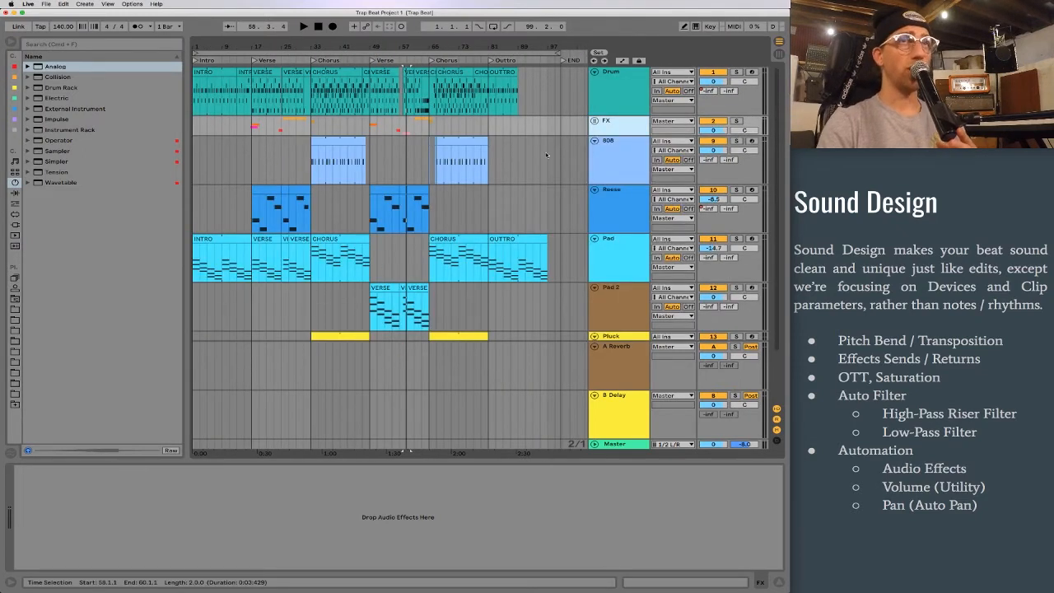
{"action": "scroll", "coordinate": [856, 414], "scroll_direction": "up", "scroll_amount": 1}
{"action": "scroll", "coordinate": [856, 414], "scroll_direction": "down", "scroll_amount": 1}
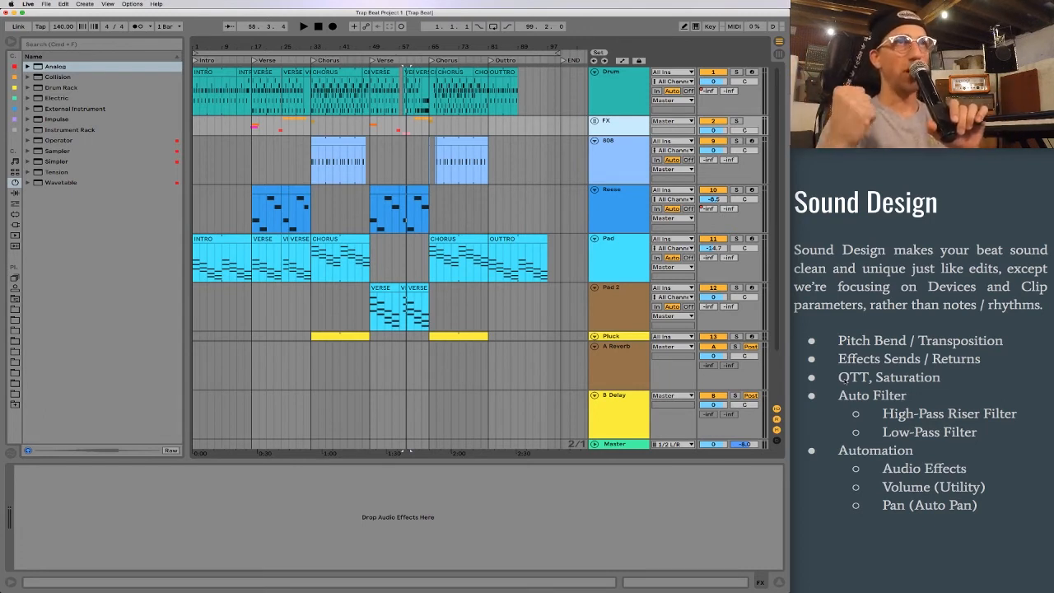
{"action": "left_click", "coordinate": [594, 347]}
{"action": "left_click", "coordinate": [595, 396]}
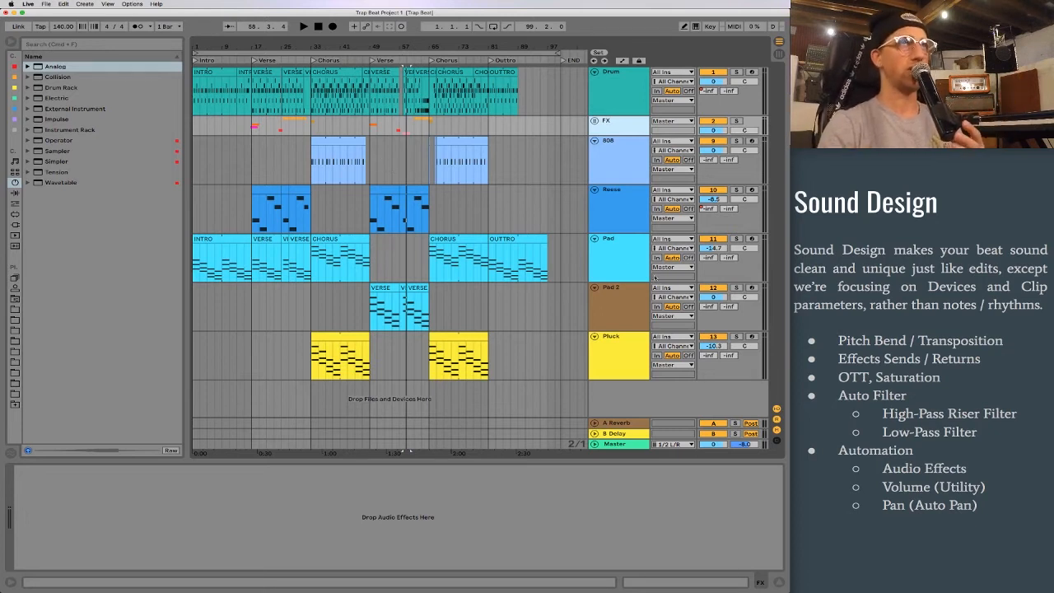
Show the Pad track's device chain and list the Multiband Dynamics presets among the audio effects
{"action": "left_click", "coordinate": [653, 272]}
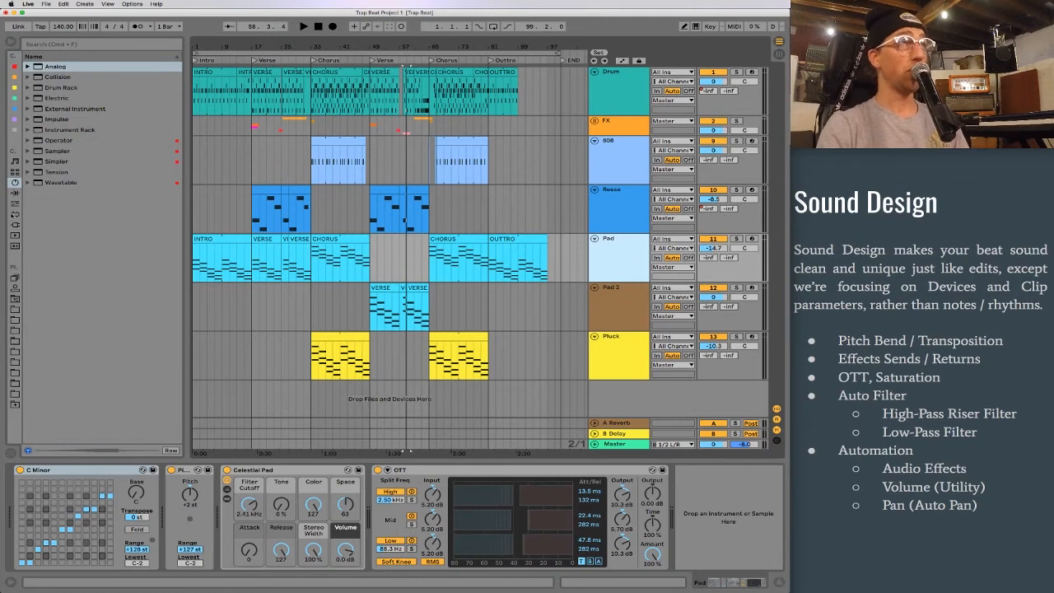
{"action": "left_click", "coordinate": [15, 205]}
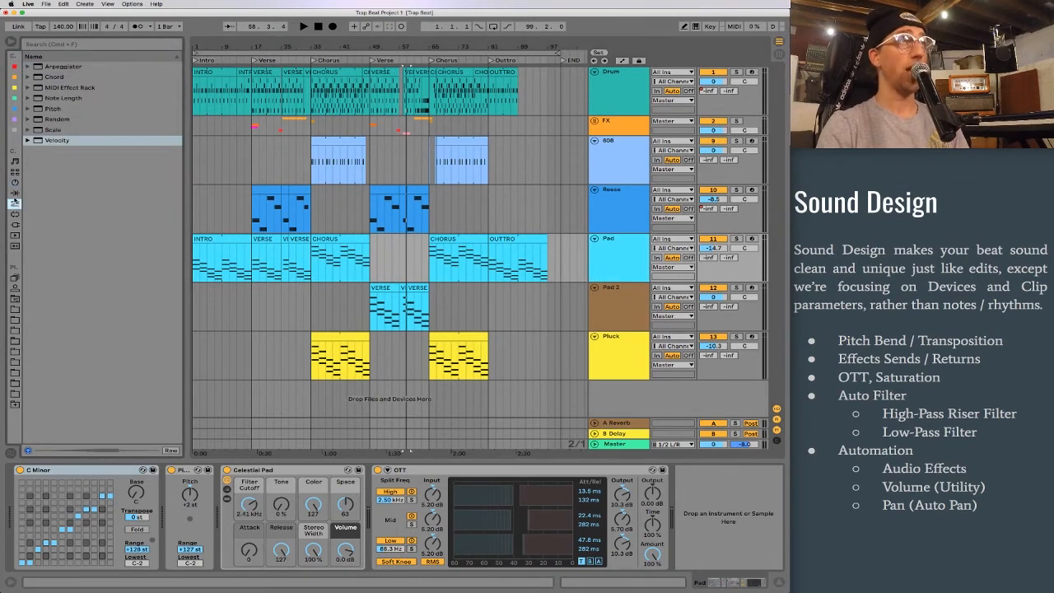
{"action": "left_click", "coordinate": [14, 193]}
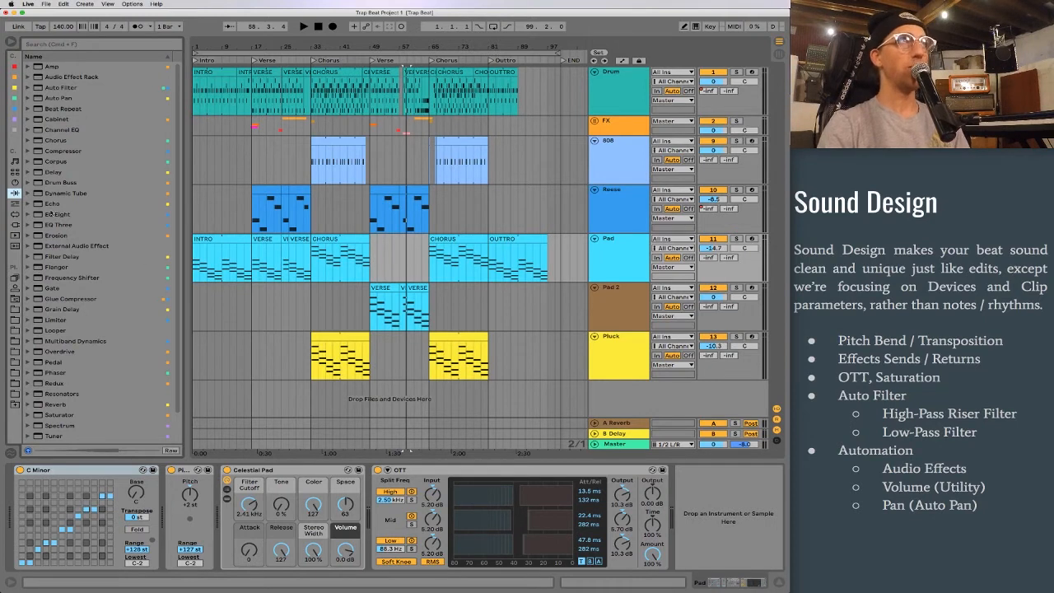
{"action": "scroll", "coordinate": [46, 215], "scroll_direction": "down", "scroll_amount": 2}
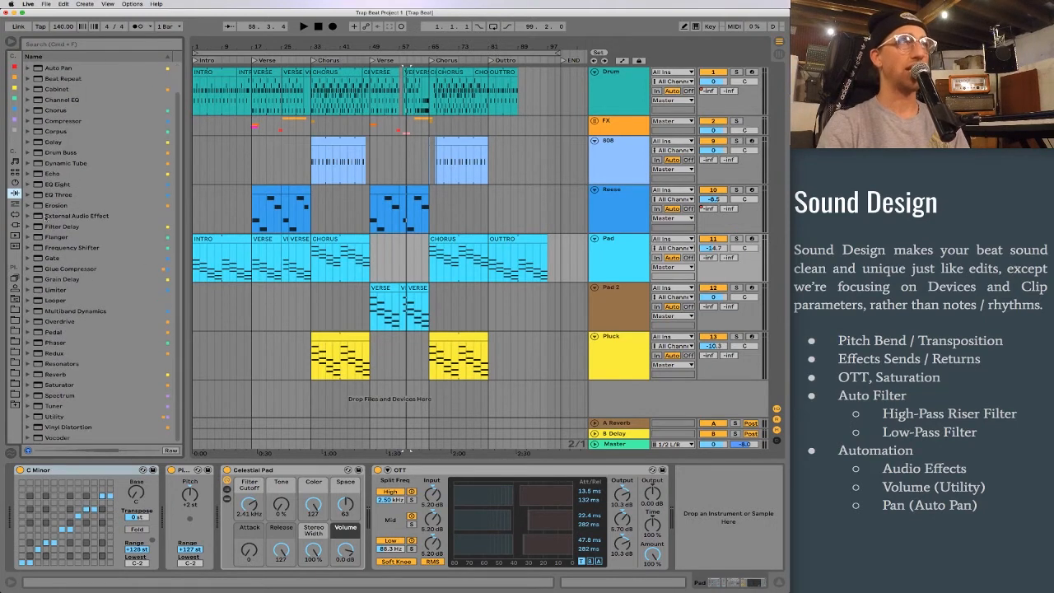
{"action": "left_click", "coordinate": [28, 312]}
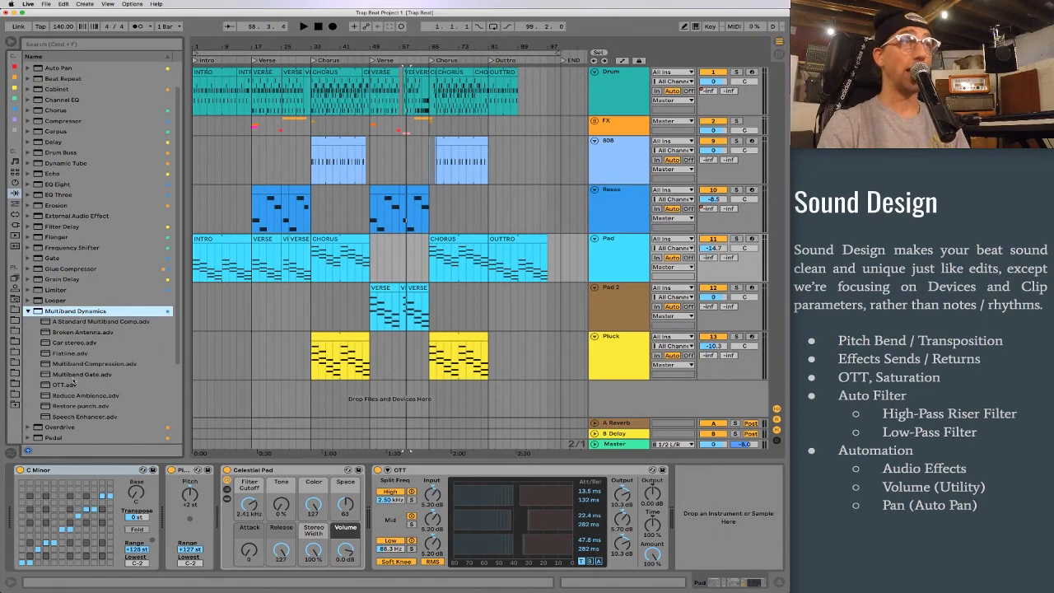
Solo the Drum track and play its first chorus clip from bar 33
{"action": "left_click_drag", "start_coordinate": [224, 46], "coordinate": [300, 46]}
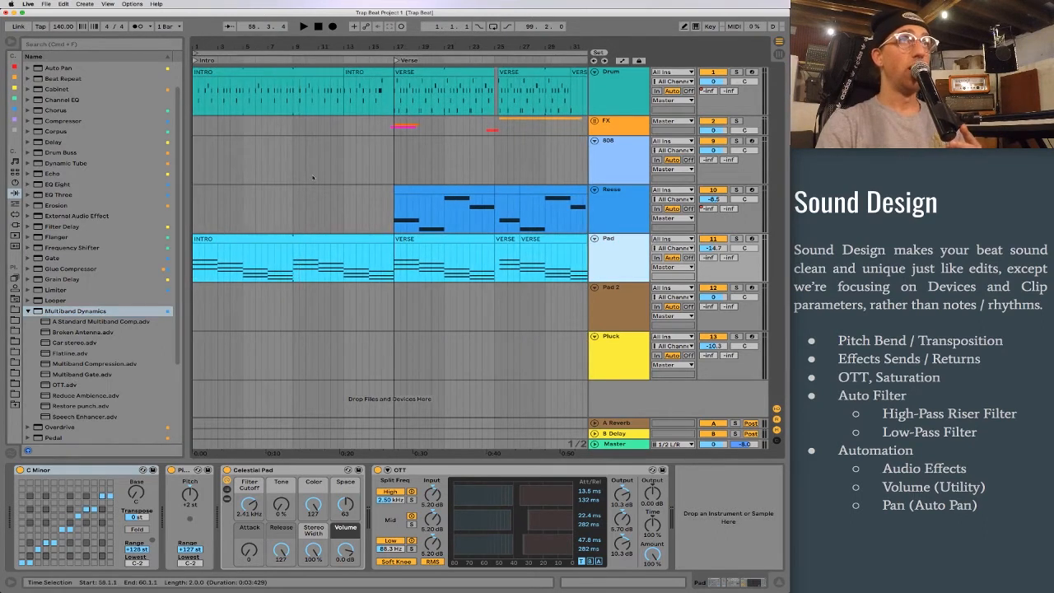
{"action": "left_click", "coordinate": [735, 73]}
{"action": "scroll", "coordinate": [453, 71], "scroll_direction": "right", "scroll_amount": 3}
{"action": "scroll", "coordinate": [454, 71], "scroll_direction": "right", "scroll_amount": 5}
{"action": "left_click", "coordinate": [409, 105]}
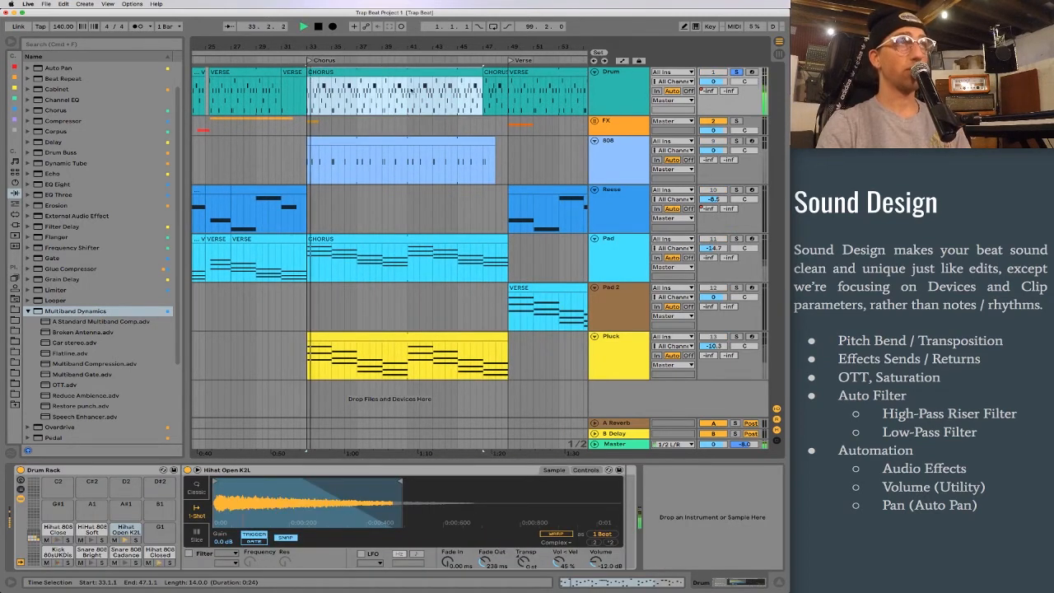
Add the OTT preset of Multiband Dynamics after the Drum Rack on the Drum track
{"action": "left_click", "coordinate": [27, 311]}
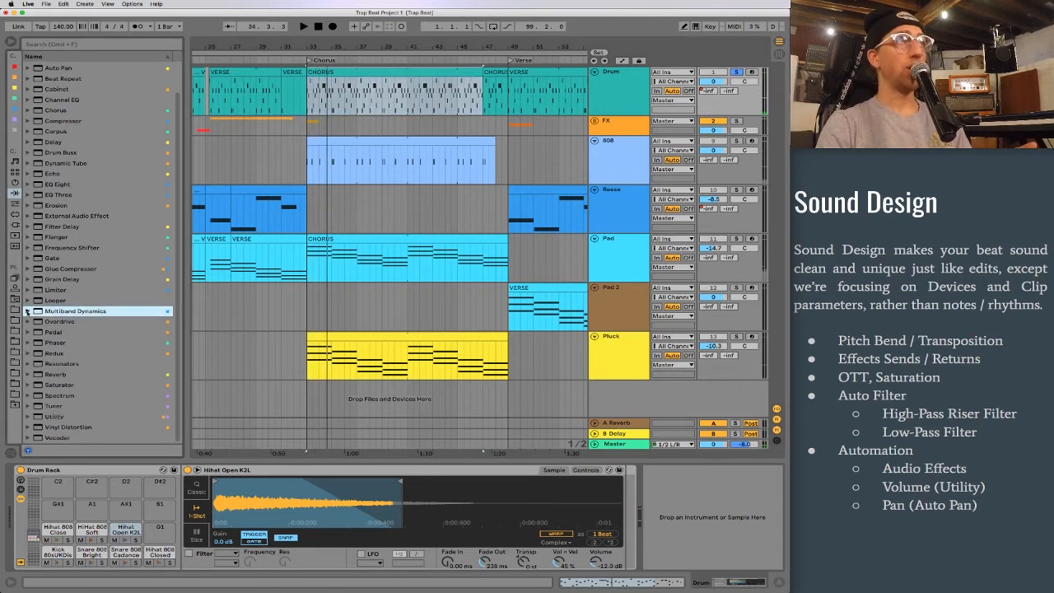
{"action": "left_click", "coordinate": [27, 312]}
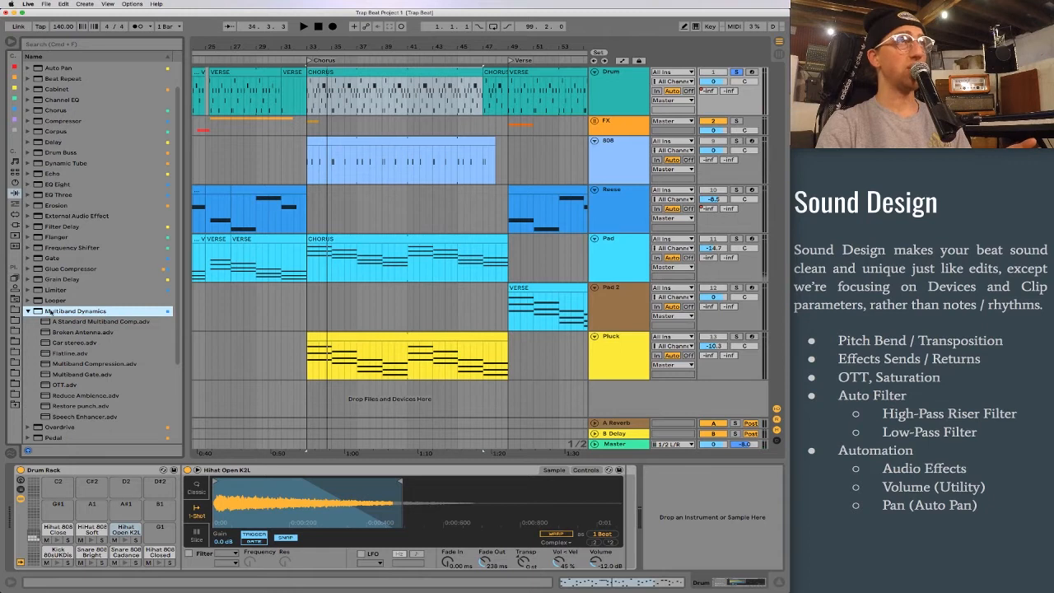
{"action": "left_click", "coordinate": [46, 386]}
{"action": "left_click_drag", "start_coordinate": [290, 438], "coordinate": [712, 532]}
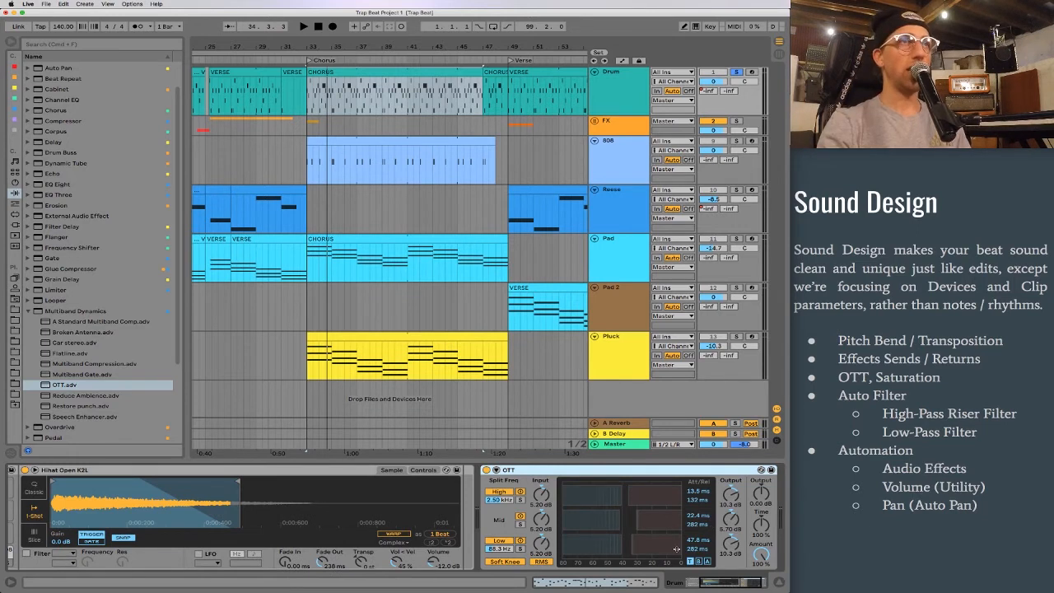
{"action": "scroll", "coordinate": [626, 530], "scroll_direction": "right", "scroll_amount": 2}
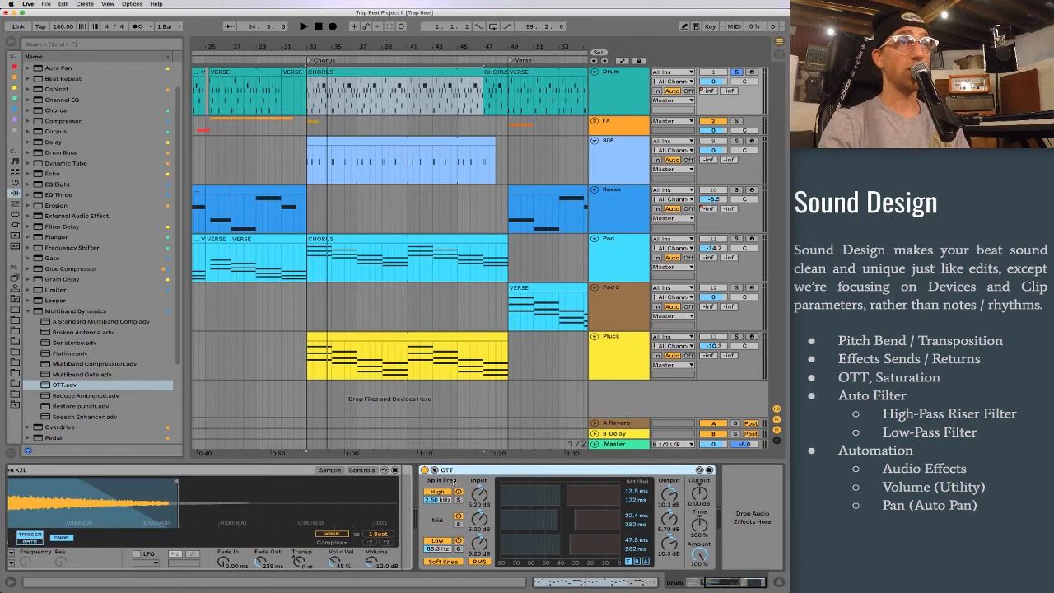
Compare the soloed chorus drums with OTT active and bypassed, leaving OTT switched on
{"action": "key", "text": "space"}
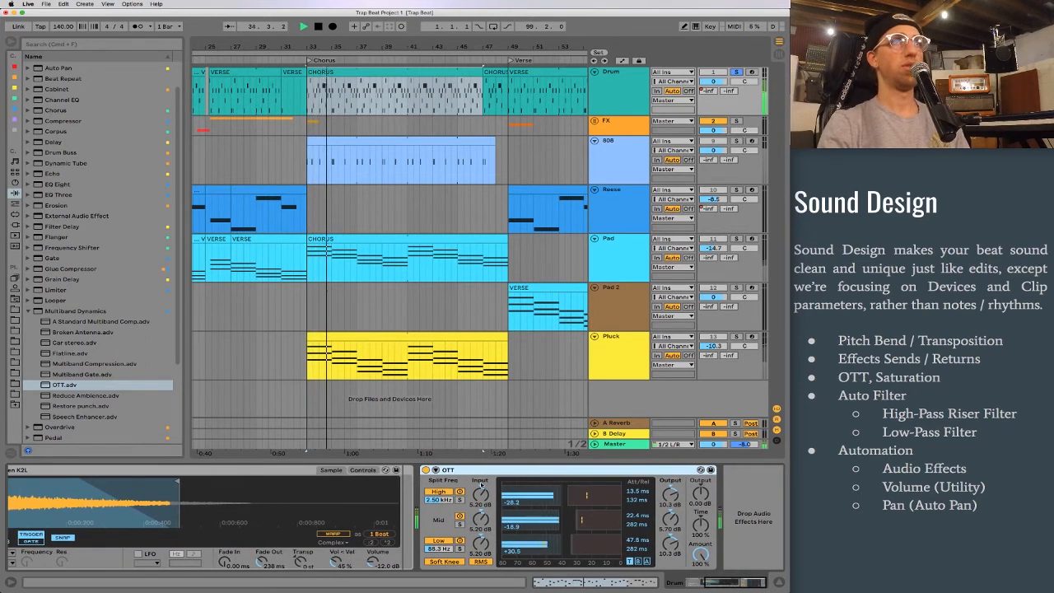
{"action": "key", "text": "space"}
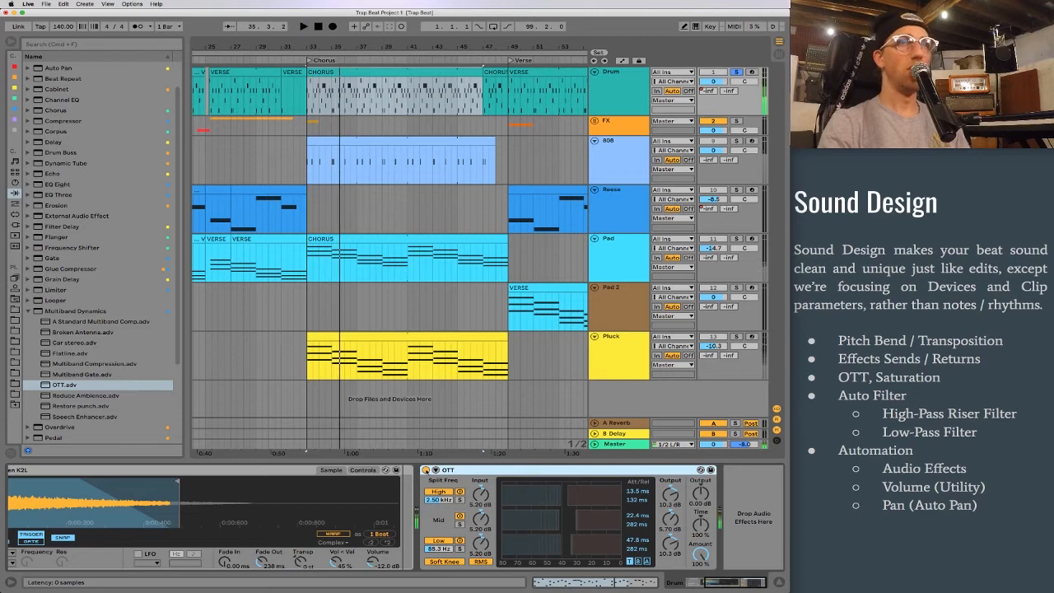
{"action": "left_click", "coordinate": [426, 470]}
{"action": "key", "text": "space"}
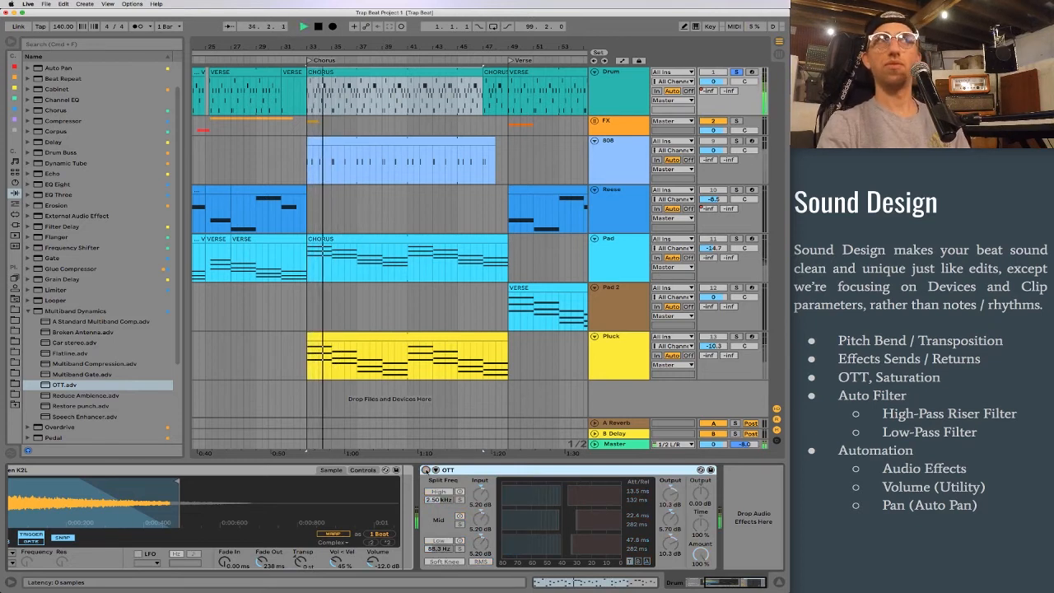
{"action": "key", "text": "space"}
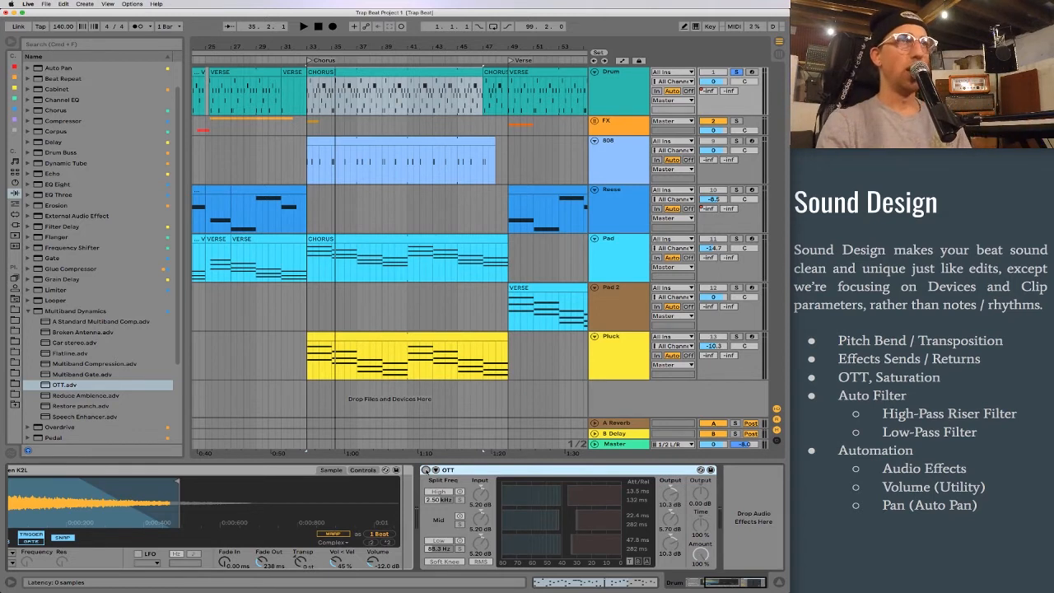
{"action": "left_click", "coordinate": [426, 470]}
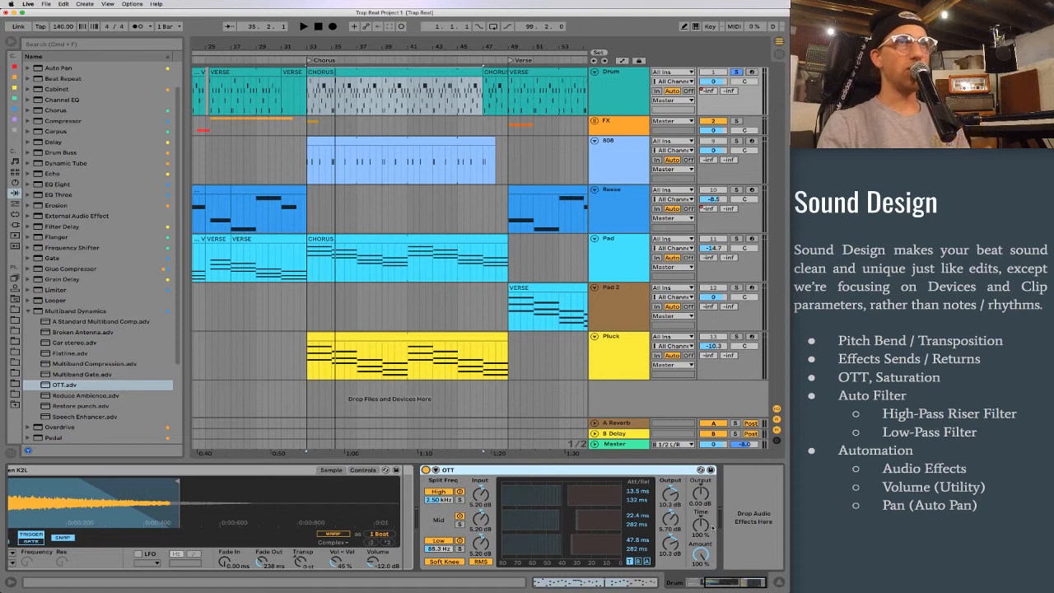
Set the Drum track's OTT Time to 240% and Amount to 51%, and play the chorus drums
{"action": "left_click", "coordinate": [704, 528]}
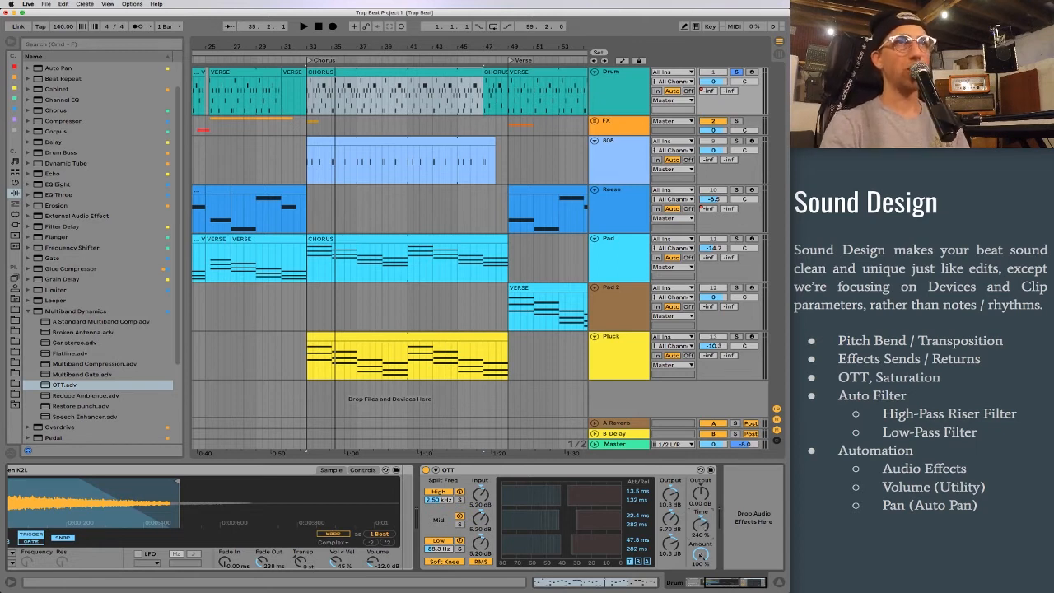
{"action": "left_click_drag", "start_coordinate": [701, 554], "coordinate": [701, 560]}
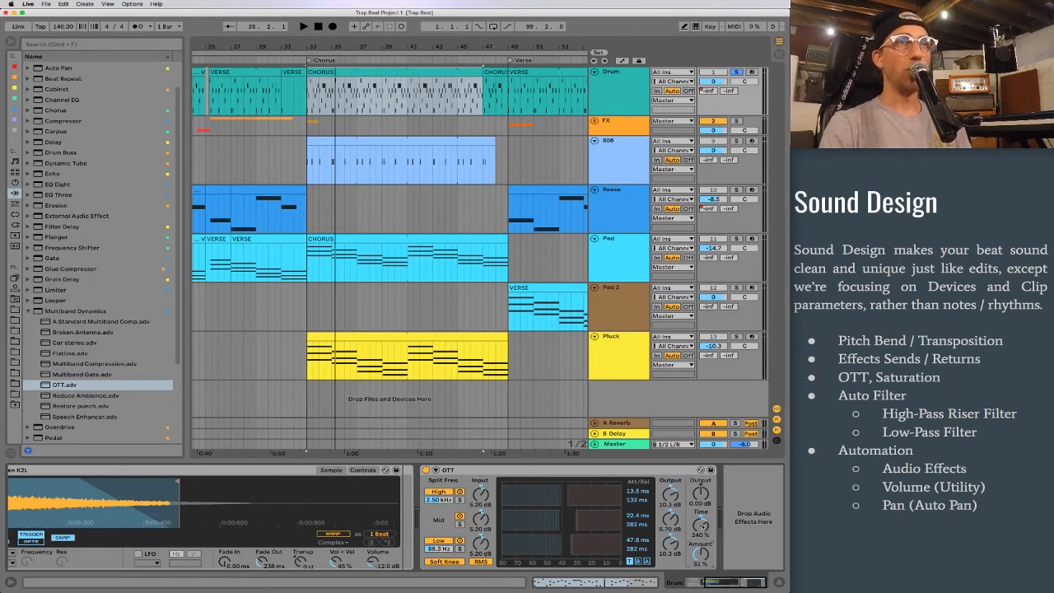
{"action": "left_click", "coordinate": [476, 471]}
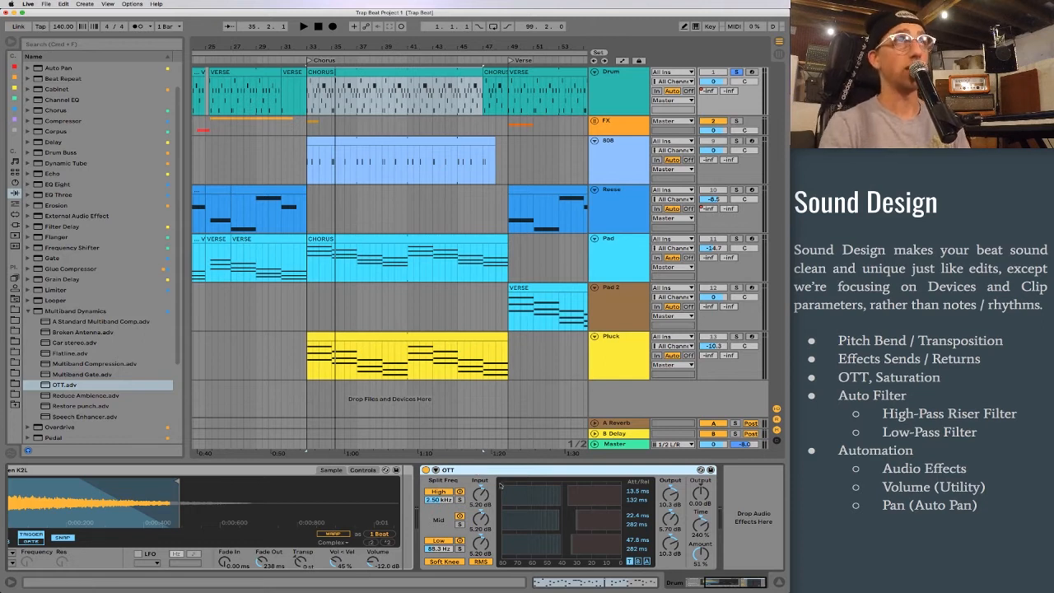
{"action": "key", "text": "space"}
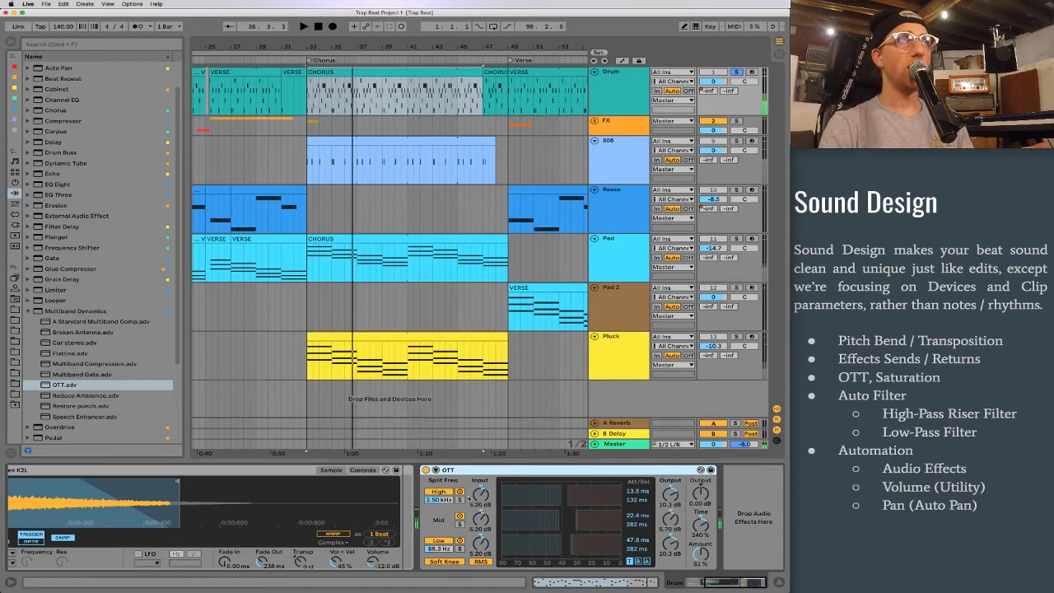
{"action": "key", "text": "space"}
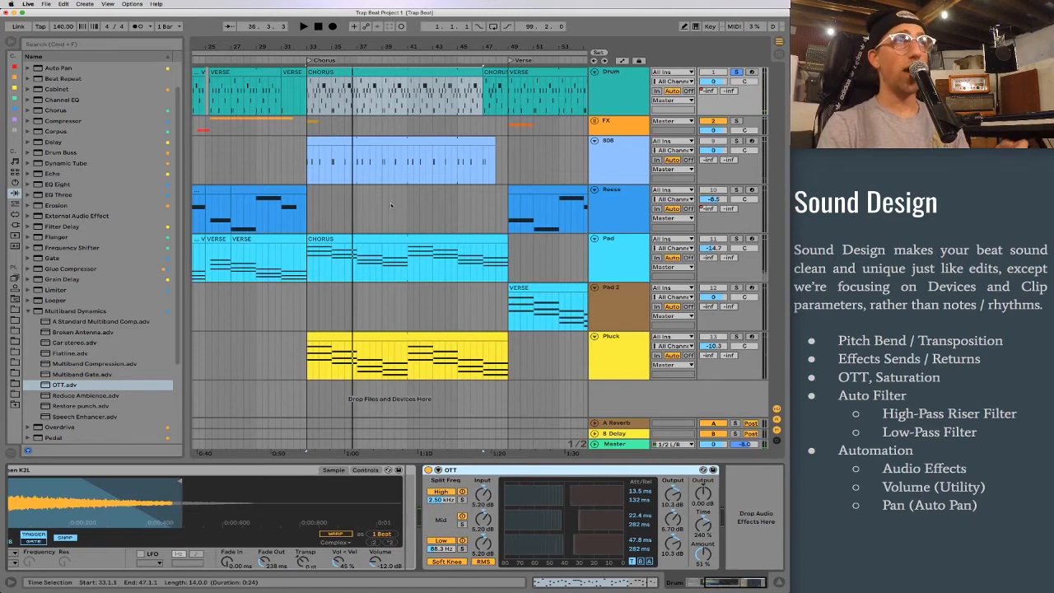
Inspect the devices on the 808 and Pad tracks and show the full arrangement
{"action": "scroll", "coordinate": [405, 214], "scroll_direction": "left", "scroll_amount": 10}
{"action": "scroll", "coordinate": [404, 214], "scroll_direction": "right", "scroll_amount": 5}
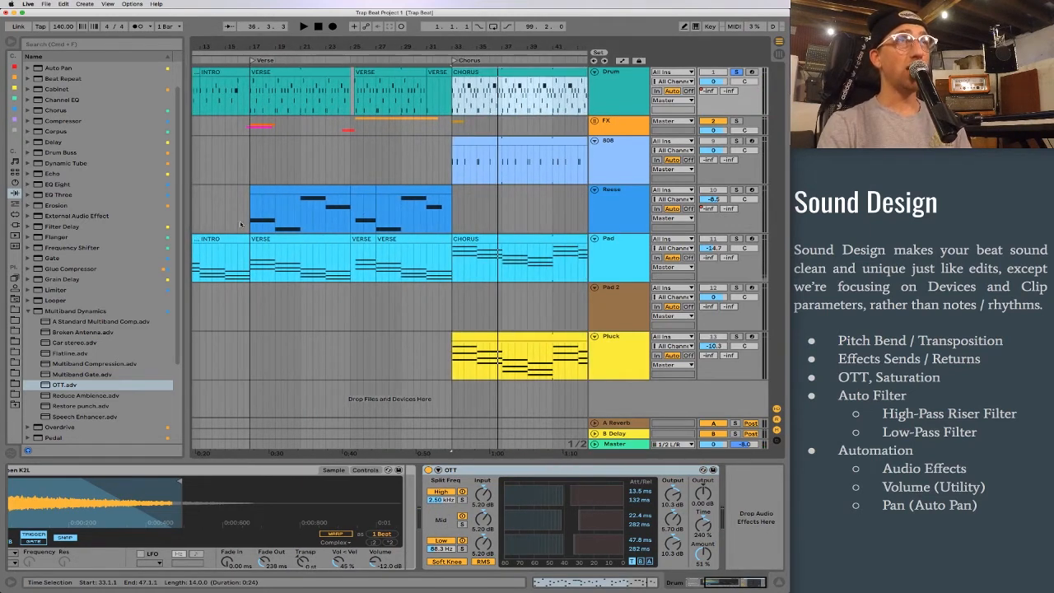
{"action": "left_click", "coordinate": [306, 193]}
{"action": "left_click", "coordinate": [497, 145]}
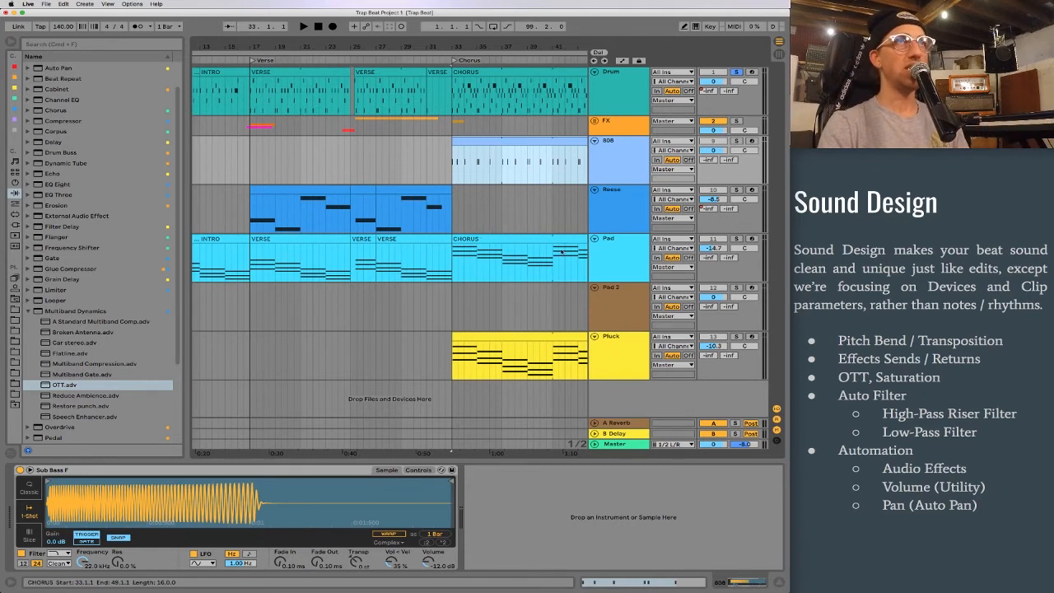
{"action": "left_click", "coordinate": [618, 262]}
{"action": "left_click_drag", "start_coordinate": [323, 46], "coordinate": [321, 5]}
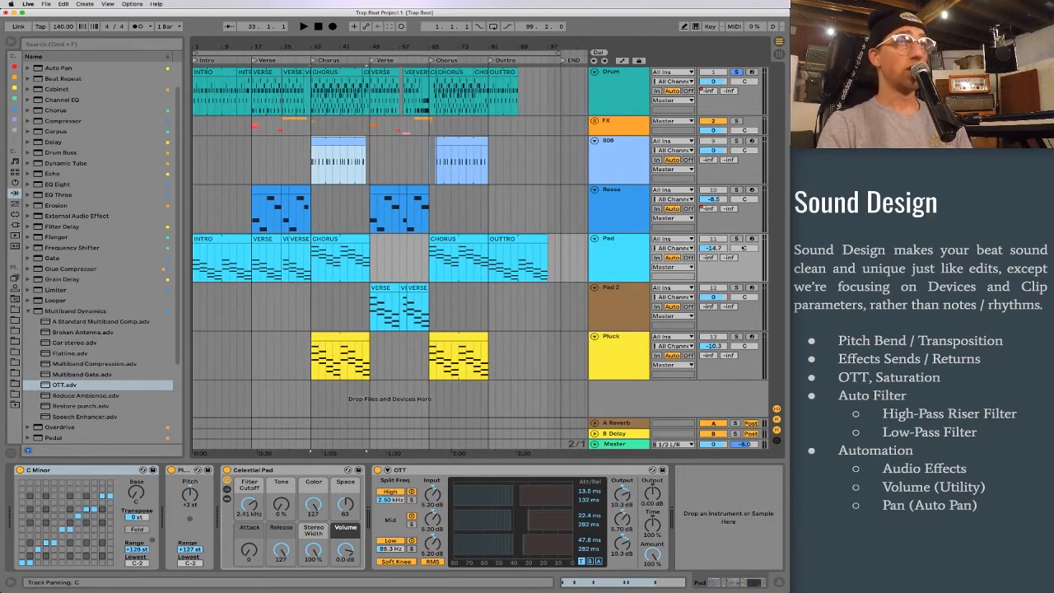
Unsolo the Drum track, solo the Pad track, and play its first chorus clip
{"action": "left_click", "coordinate": [736, 73]}
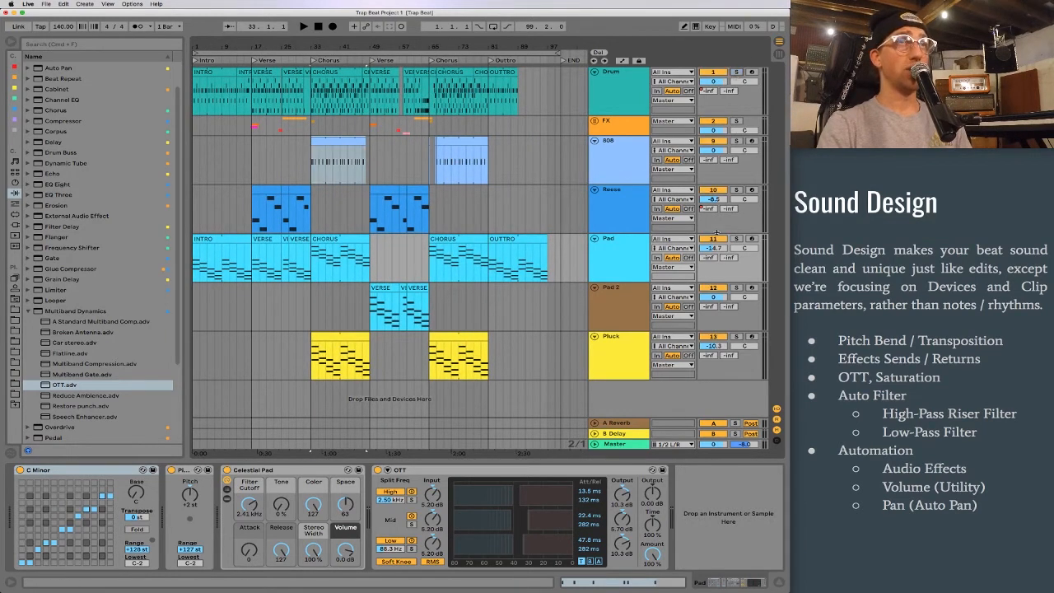
{"action": "left_click", "coordinate": [736, 239]}
{"action": "key", "text": "space"}
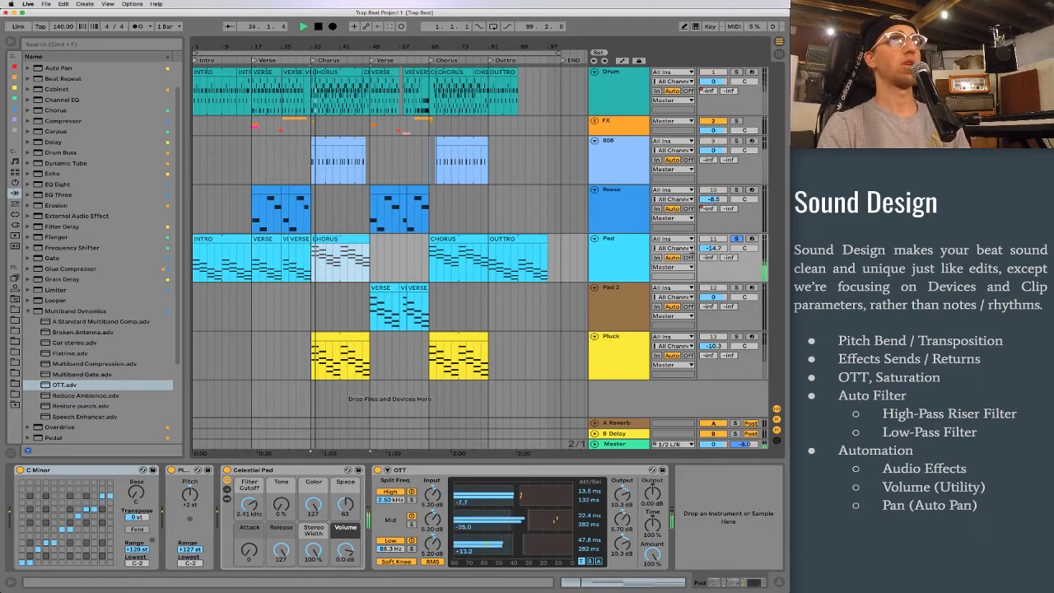
{"action": "left_click", "coordinate": [625, 261]}
{"action": "key", "text": "space"}
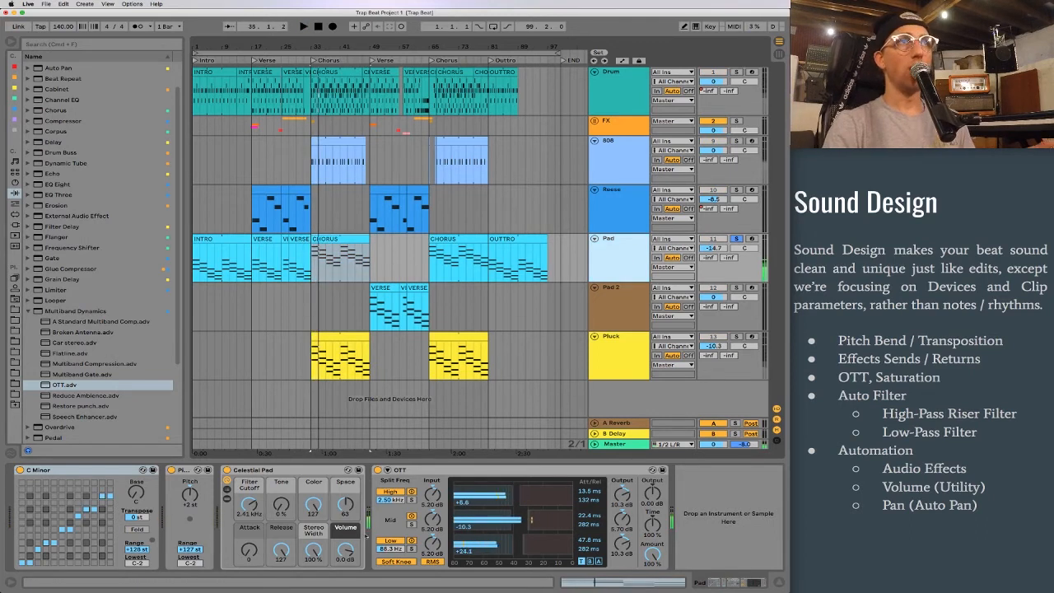
Set the Pad's OTT Time to 224% and play the chorus while bringing its Amount back up to 100%
{"action": "left_click", "coordinate": [445, 468]}
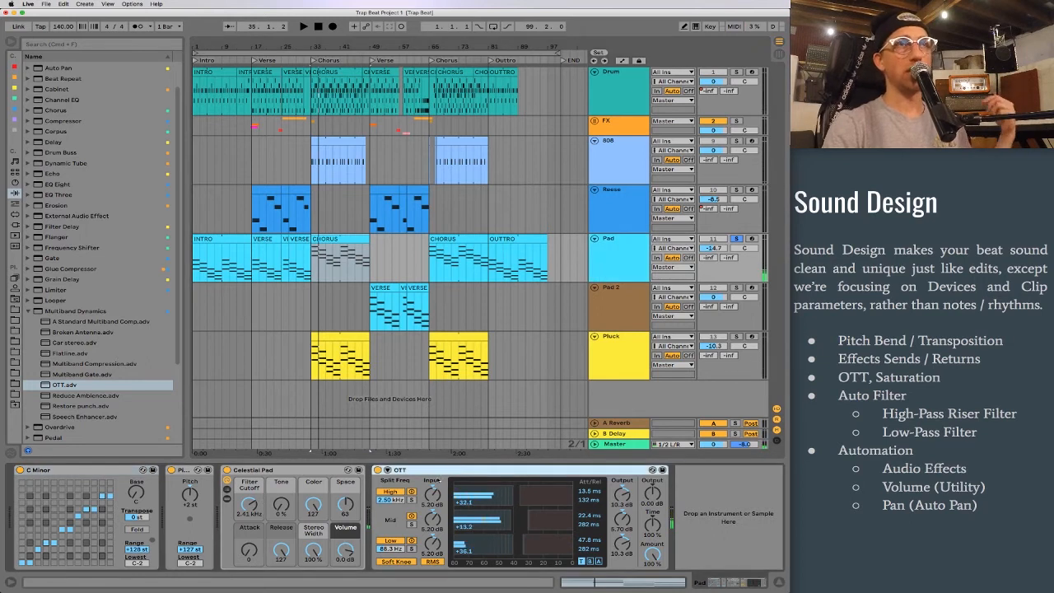
{"action": "left_click_drag", "start_coordinate": [652, 526], "coordinate": [652, 511]}
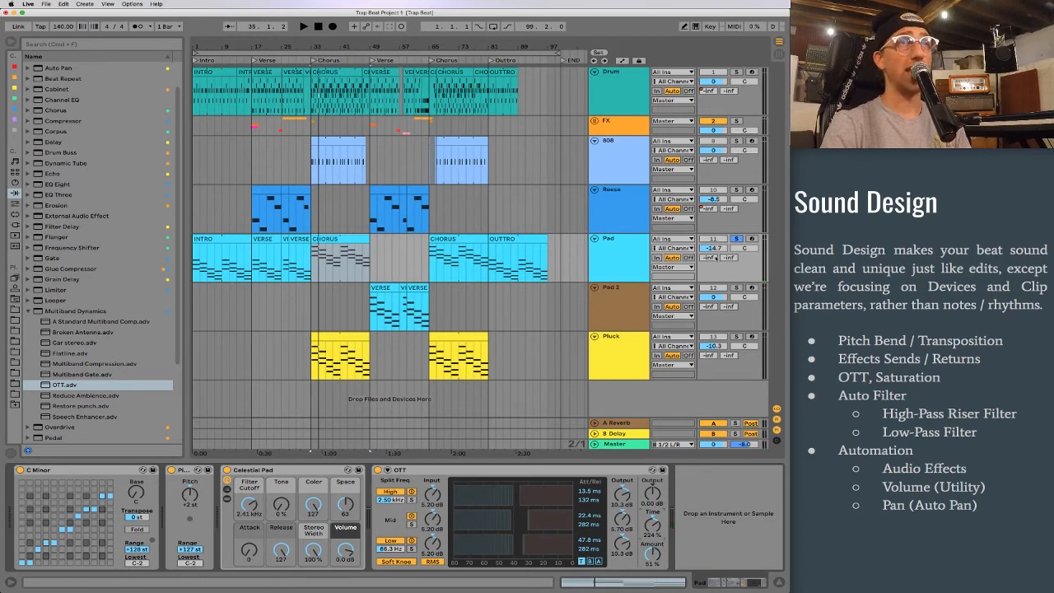
{"action": "key", "text": "space"}
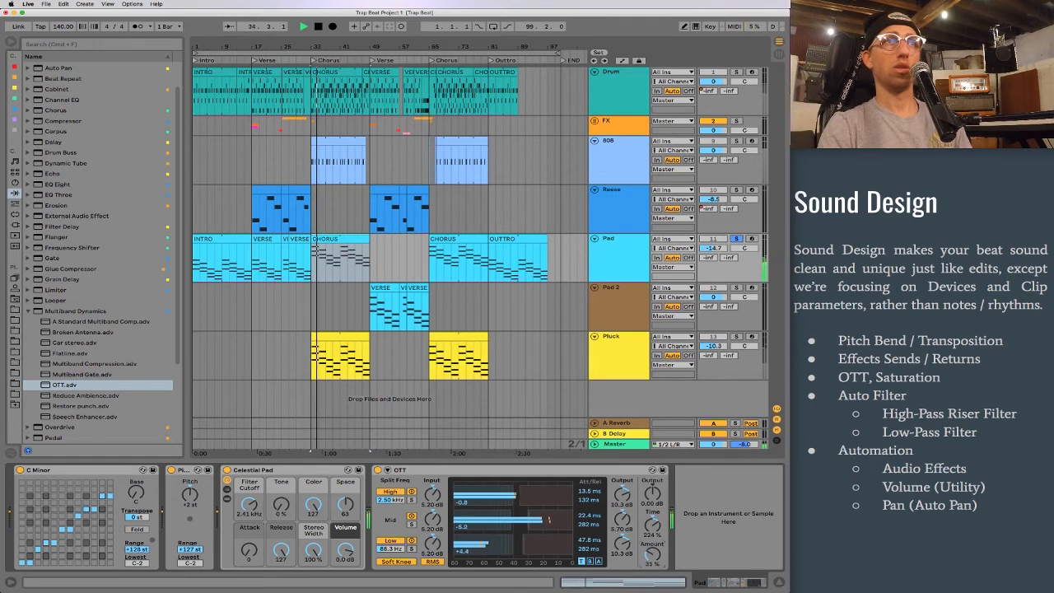
{"action": "left_click_drag", "start_coordinate": [652, 555], "coordinate": [652, 586]}
{"action": "key", "text": "space"}
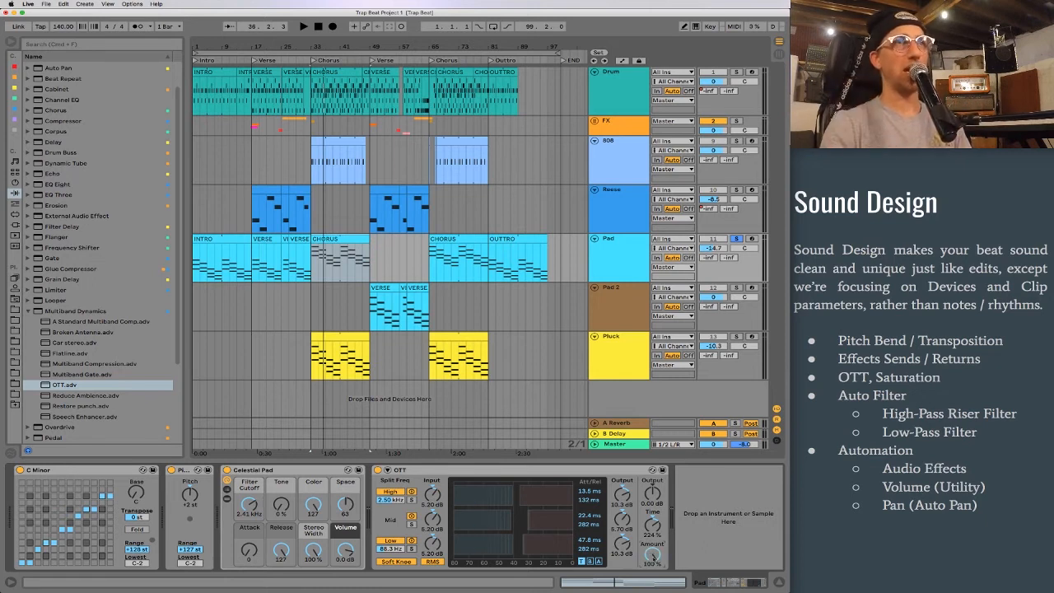
Play the Pad's first chorus clip while lowering its OTT Amount to 39%
{"action": "key", "text": "space"}
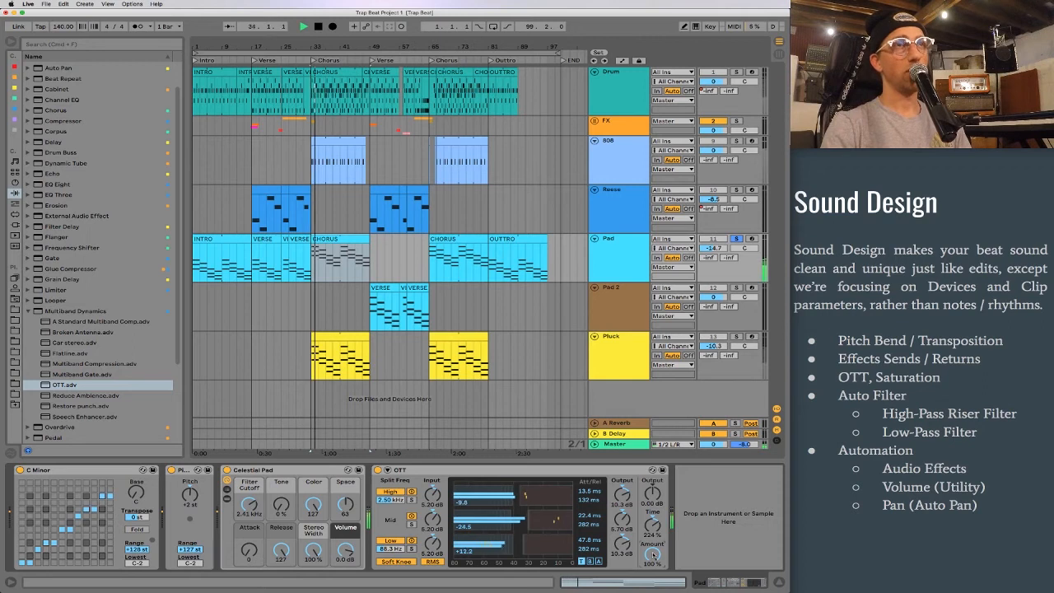
{"action": "mouse_move", "coordinate": [653, 554]}
{"action": "left_mouse_down"}
{"action": "mouse_move", "coordinate": [653, 585]}
{"action": "mouse_move", "coordinate": [653, 561]}
{"action": "left_mouse_up"}
{"action": "key", "text": "space"}
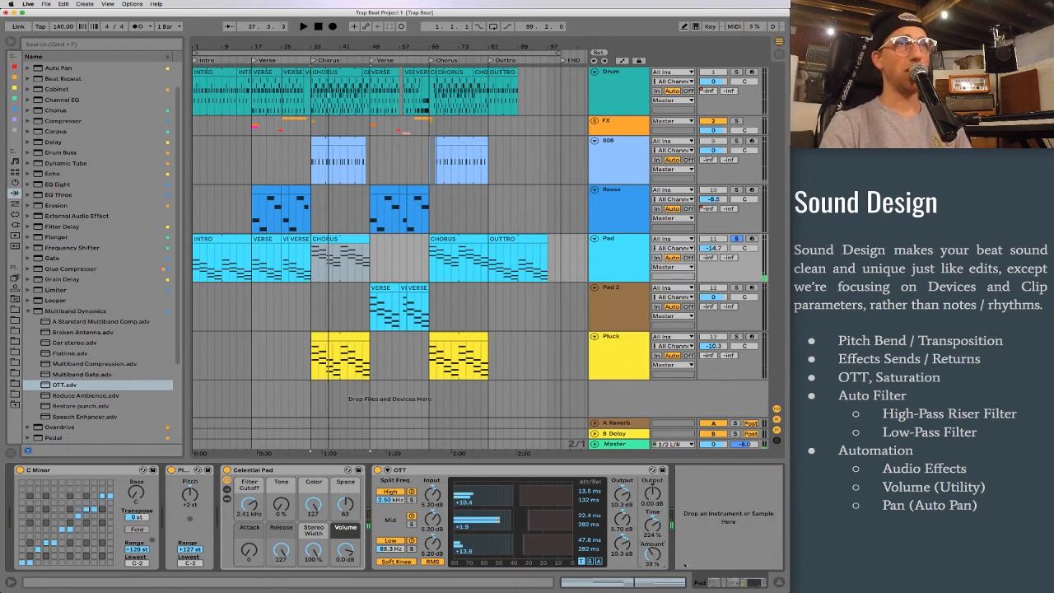
Solo the Pad 2 track, play it from the start of the second verse, and add the OTT preset after its Sampler
{"action": "left_click", "coordinate": [625, 299]}
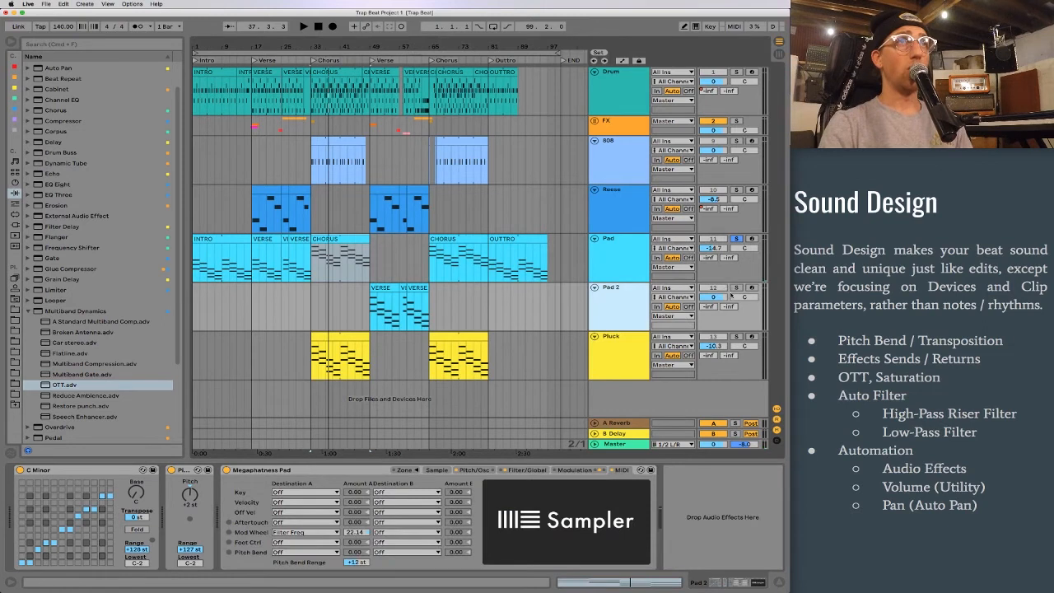
{"action": "left_click", "coordinate": [736, 287]}
{"action": "left_click", "coordinate": [371, 323]}
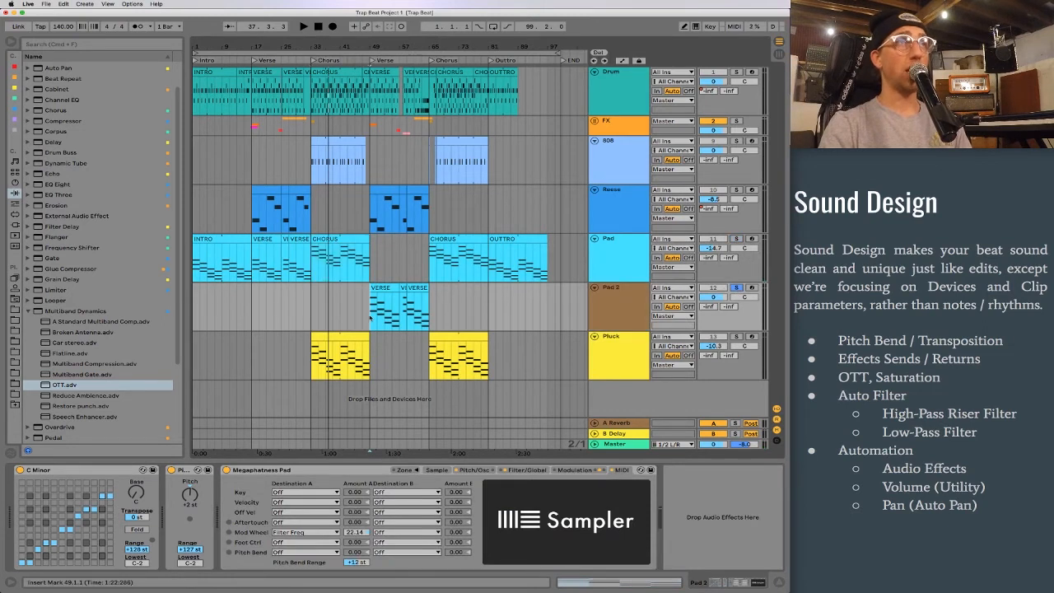
{"action": "key", "text": "space"}
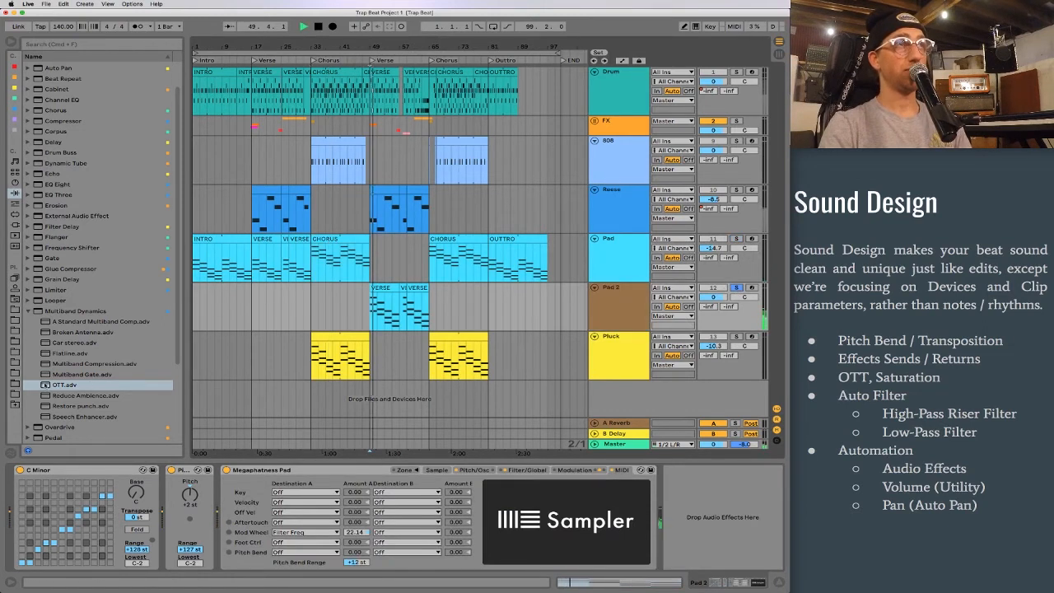
{"action": "left_click_drag", "start_coordinate": [680, 509], "coordinate": [680, 511]}
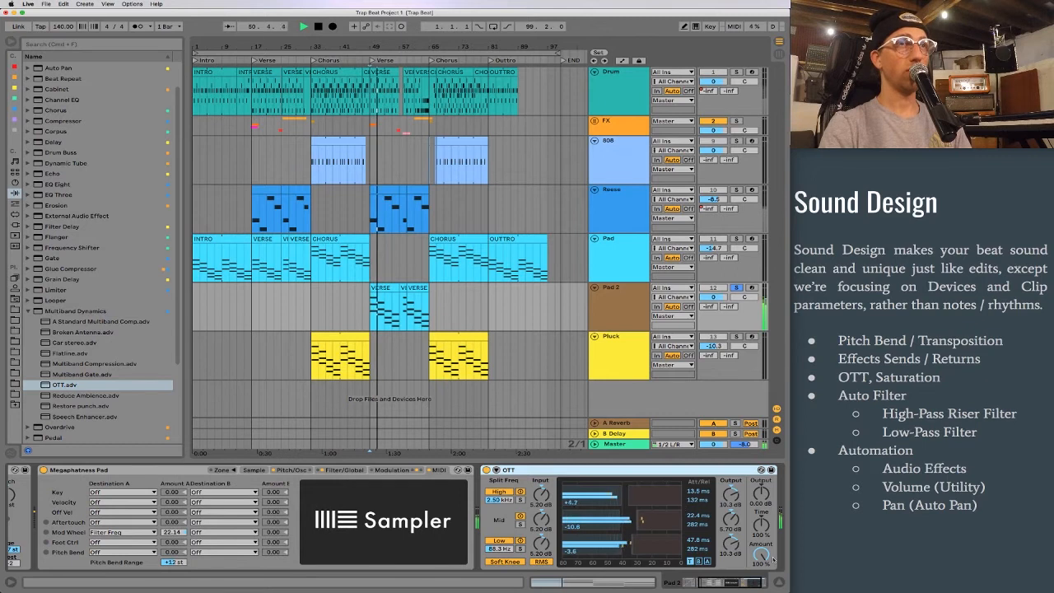
Set Pad 2's OTT Time to 200% and Amount to 31% while playing the verse
{"action": "left_click_drag", "start_coordinate": [761, 557], "coordinate": [761, 574]}
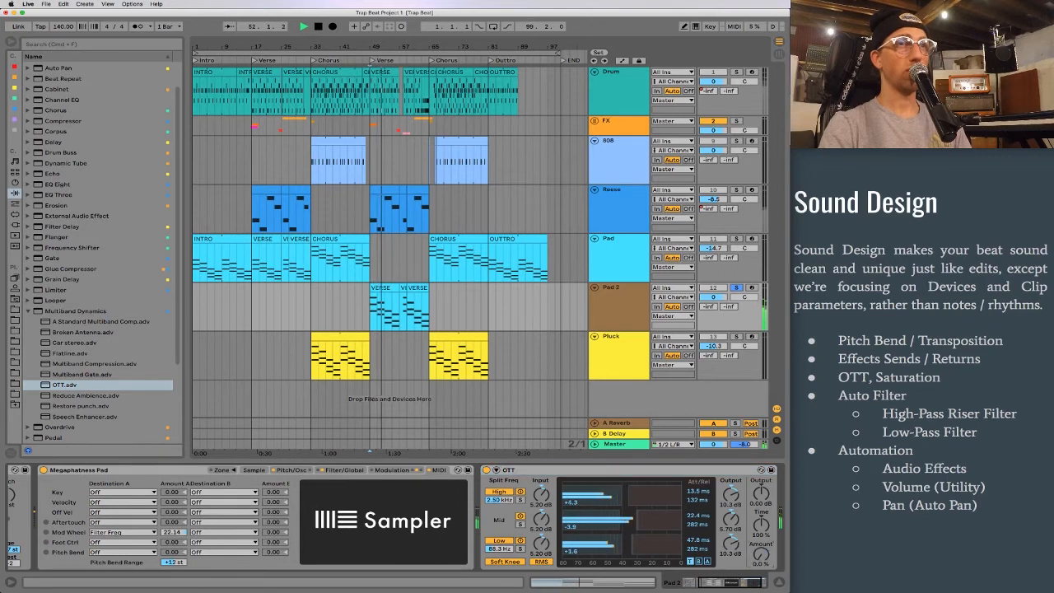
{"action": "left_click_drag", "start_coordinate": [761, 557], "coordinate": [761, 591]}
{"action": "key", "text": "space"}
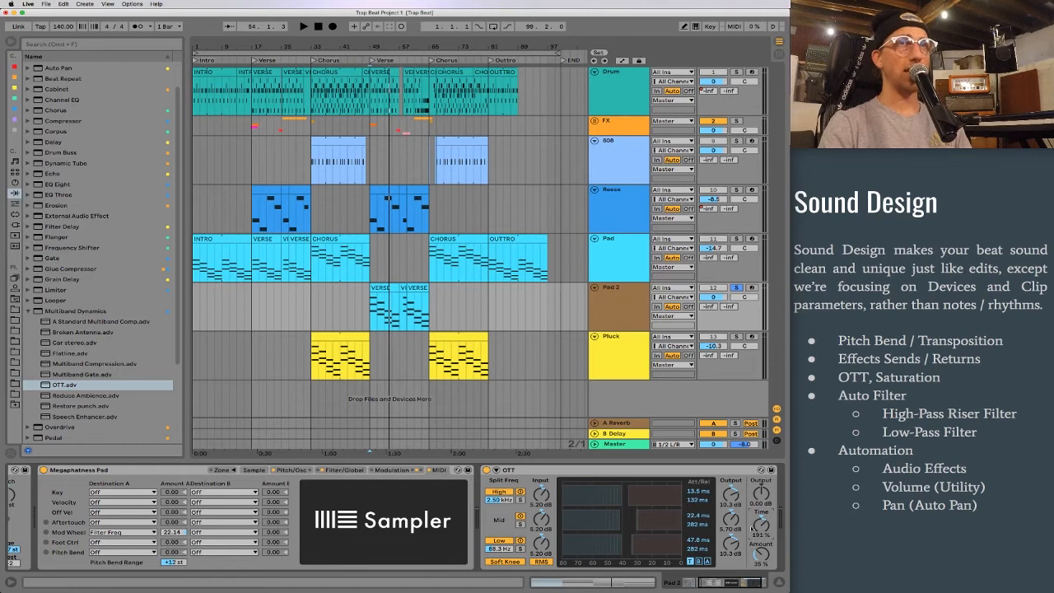
{"action": "scroll", "coordinate": [710, 527], "scroll_direction": "right", "scroll_amount": 3}
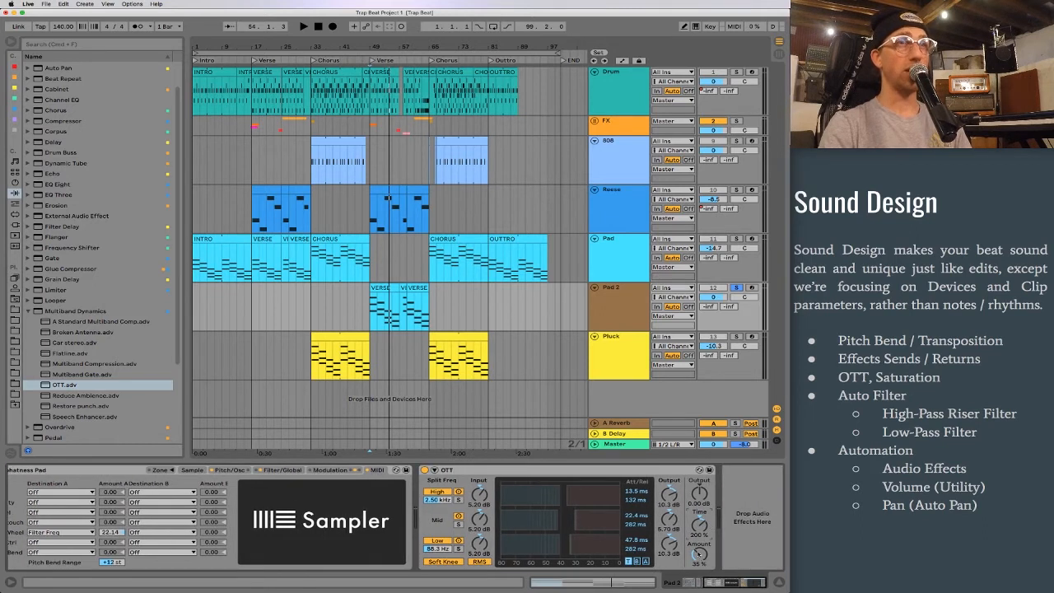
{"action": "key", "text": "space"}
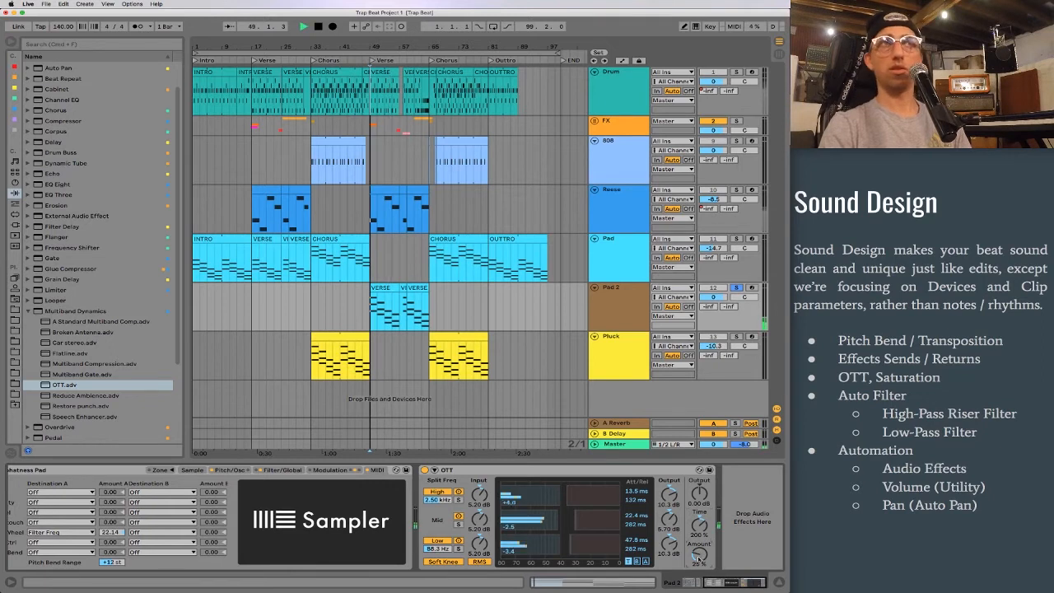
{"action": "left_click_drag", "start_coordinate": [697, 557], "coordinate": [697, 548]}
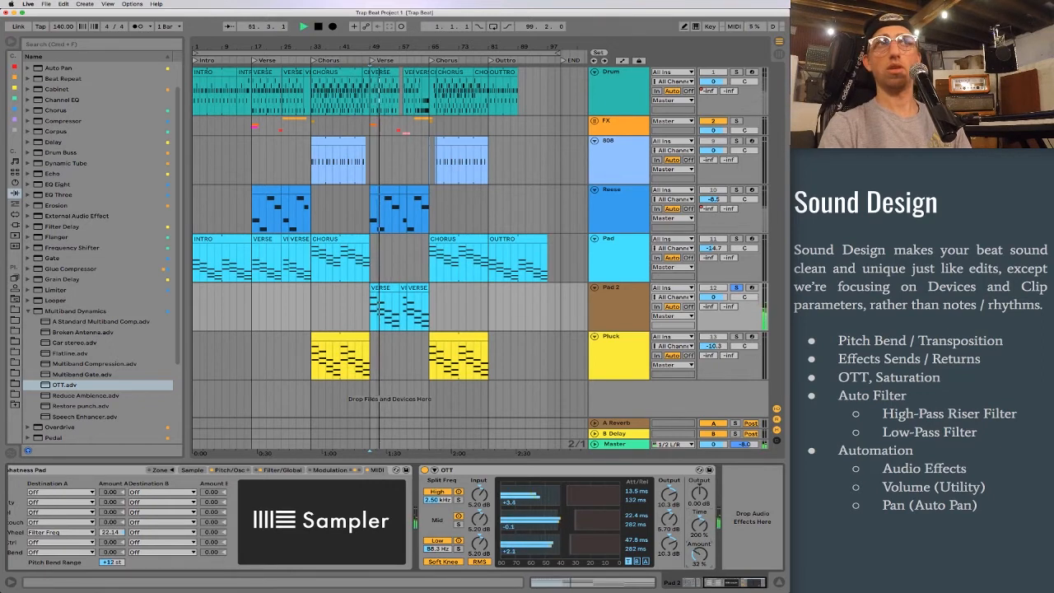
{"action": "key", "text": "space"}
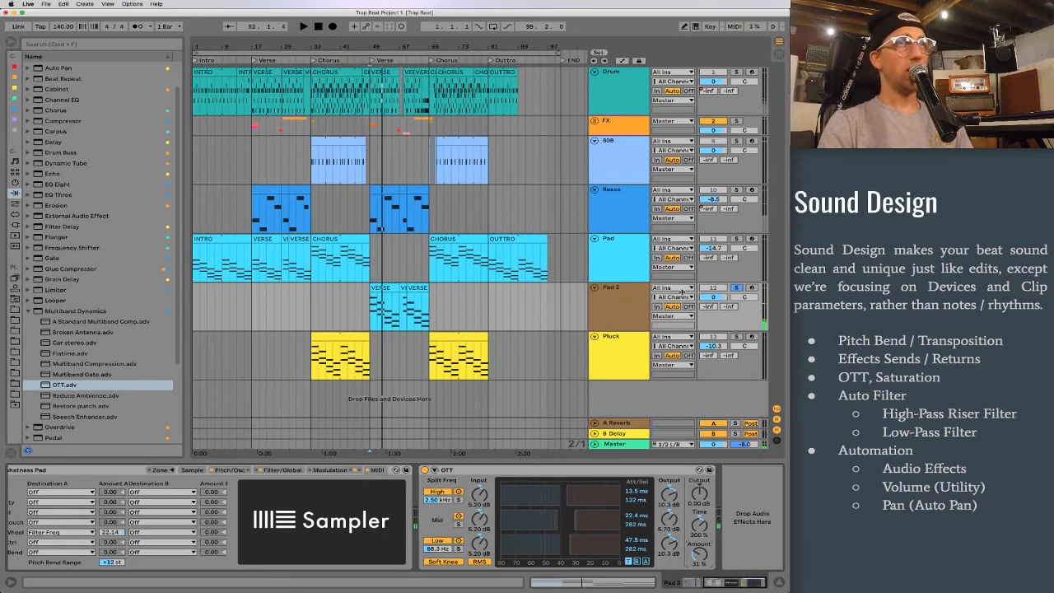
Solo the Pluck track and play its first chorus clip
{"action": "left_click", "coordinate": [738, 337]}
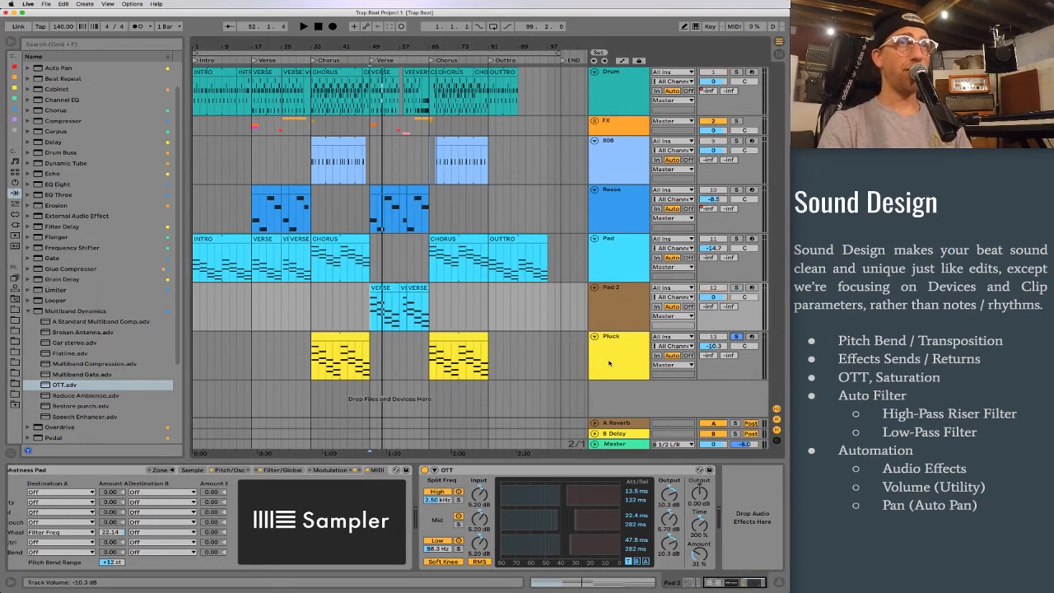
{"action": "left_click", "coordinate": [345, 338]}
{"action": "left_click", "coordinate": [634, 352]}
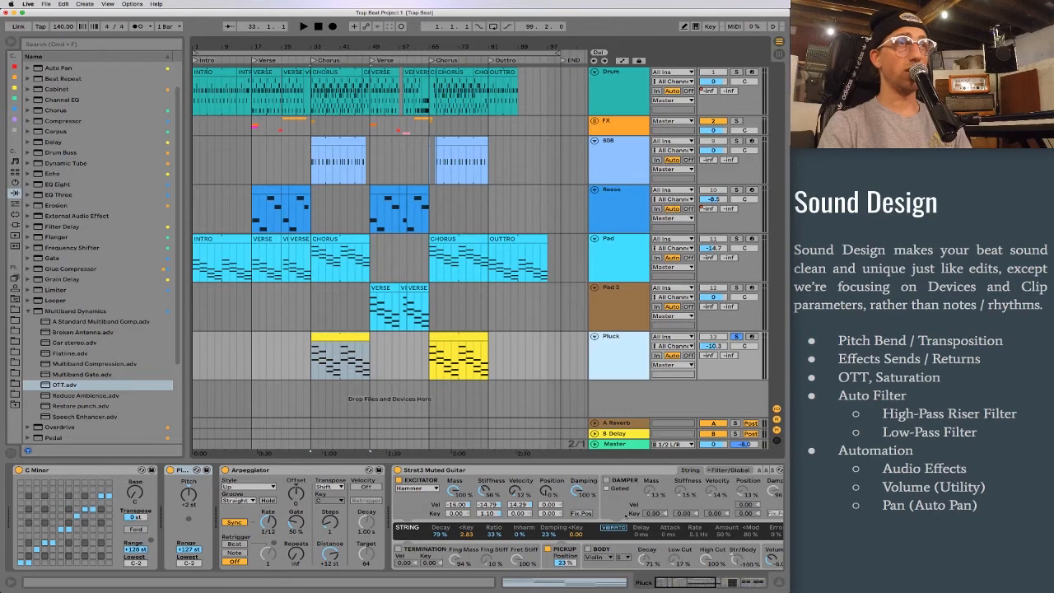
{"action": "scroll", "coordinate": [630, 514], "scroll_direction": "right", "scroll_amount": 10}
{"action": "key", "text": "space"}
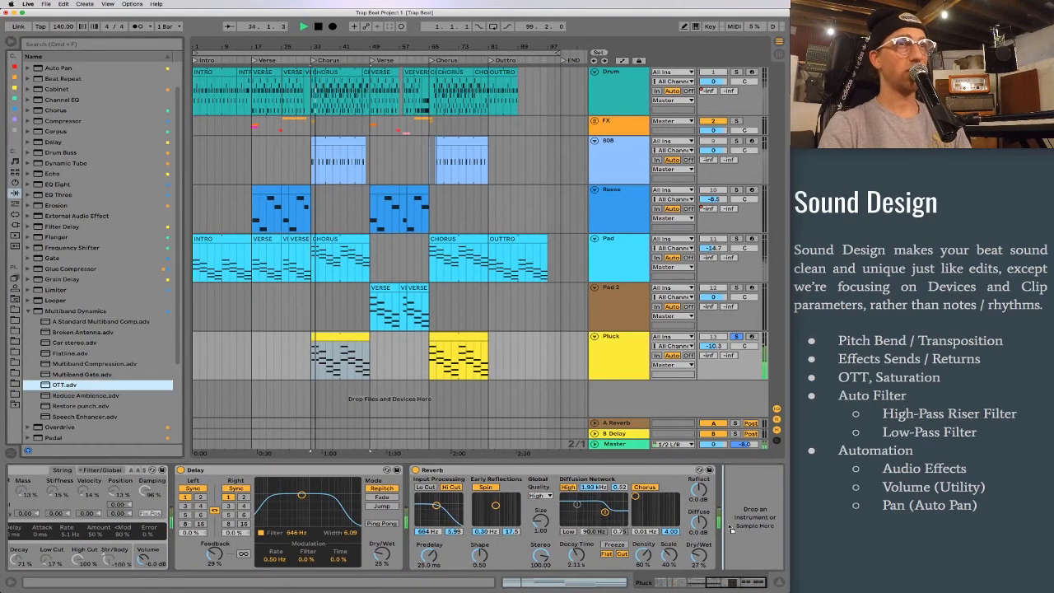
Add the OTT preset to the end of the Pluck track's device chain, after Reverb
{"action": "left_click_drag", "start_coordinate": [725, 523], "coordinate": [726, 524]}
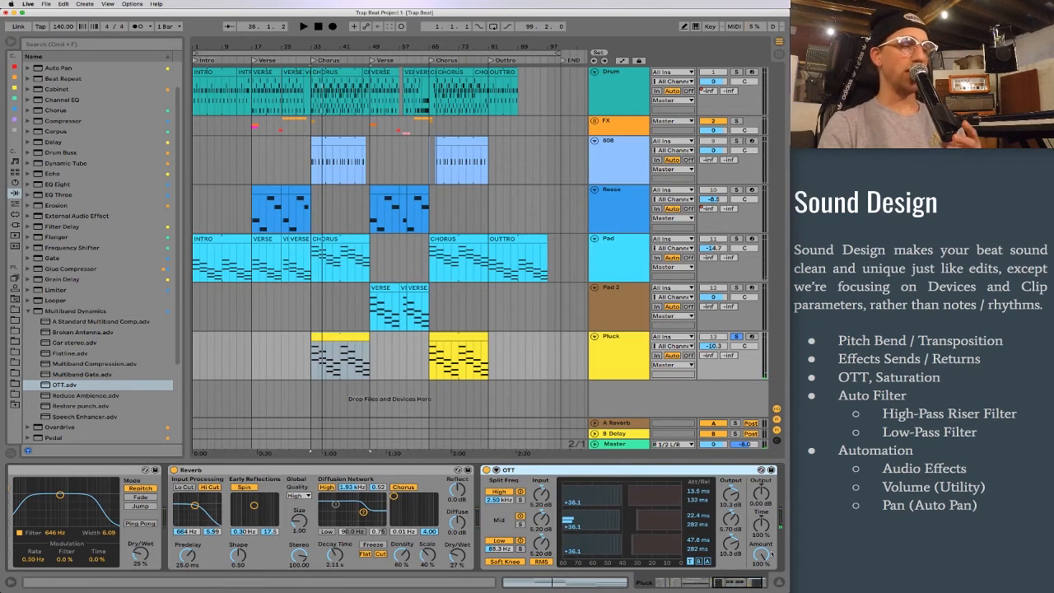
{"action": "scroll", "coordinate": [494, 511], "scroll_direction": "left", "scroll_amount": 5}
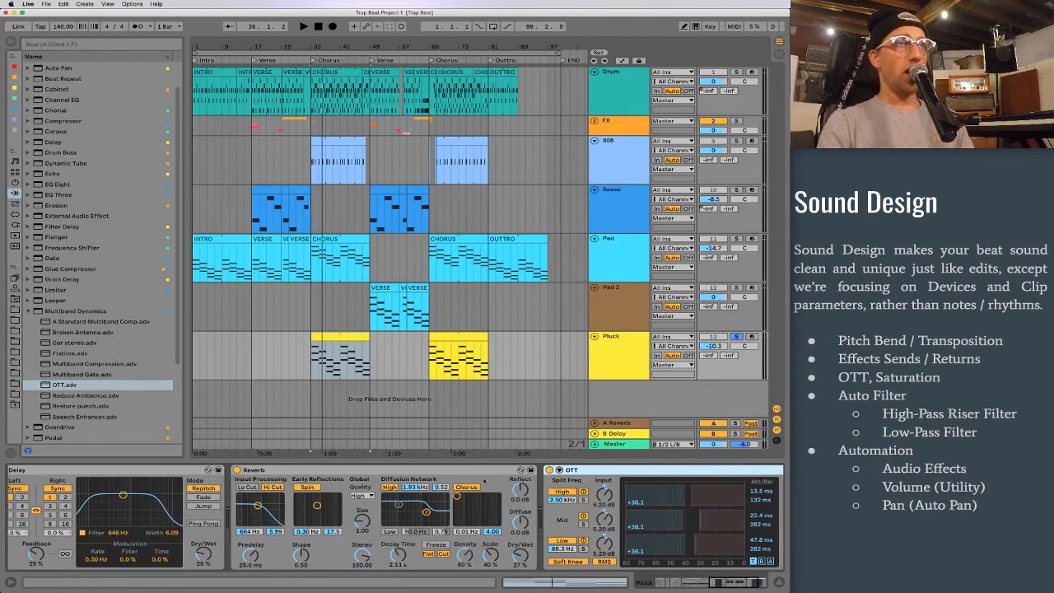
{"action": "scroll", "coordinate": [411, 478], "scroll_direction": "left", "scroll_amount": 1}
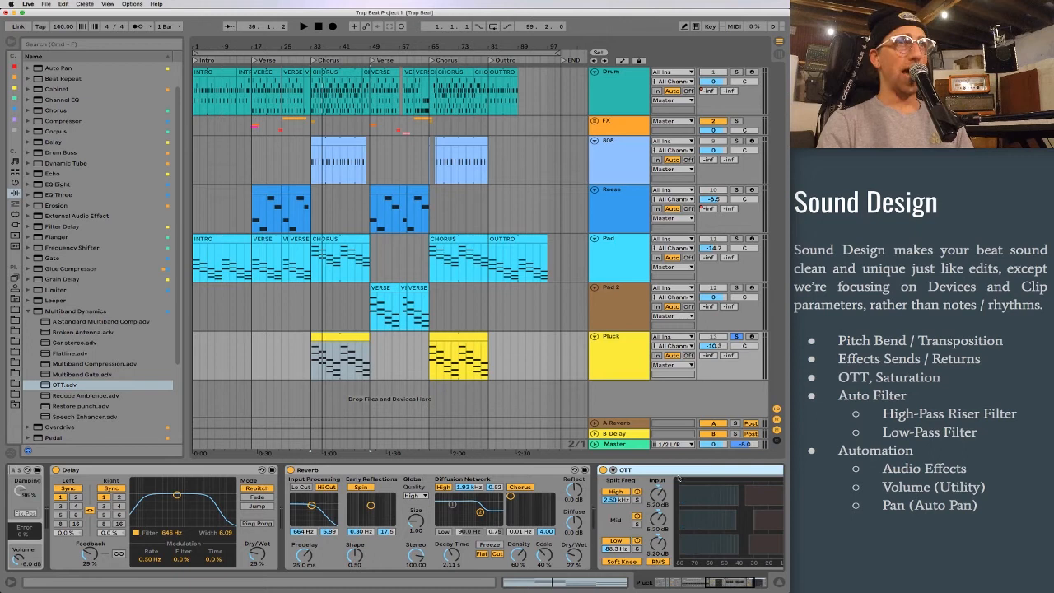
Examine the order of the Delay, Reverb and OTT devices in the Pluck track's effect chain
{"action": "left_click", "coordinate": [456, 472]}
{"action": "left_click", "coordinate": [219, 470]}
{"action": "left_click", "coordinate": [362, 471]}
{"action": "left_click", "coordinate": [690, 472]}
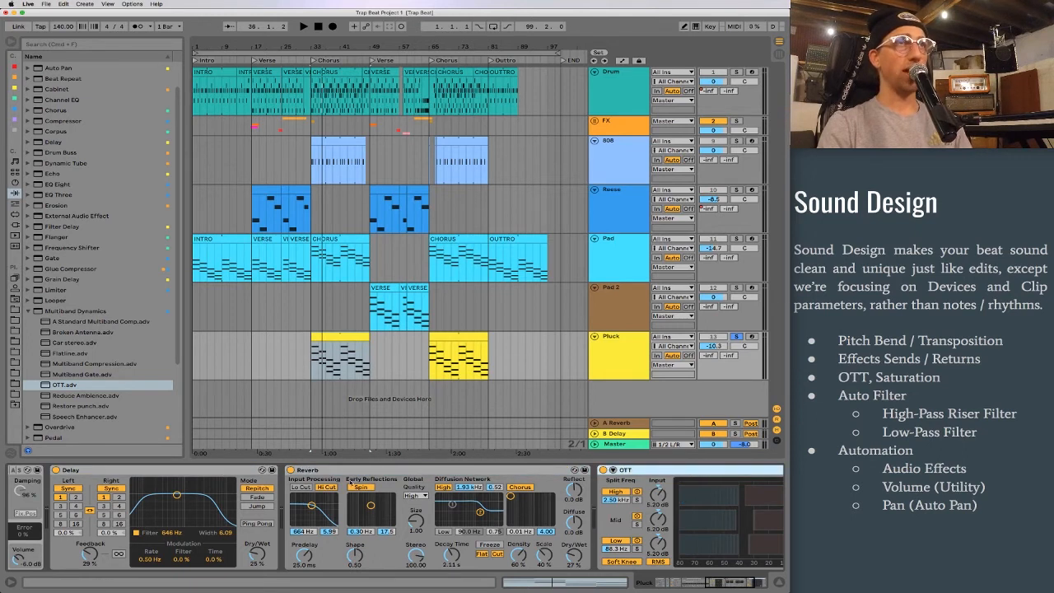
{"action": "left_click", "coordinate": [212, 471]}
{"action": "left_click", "coordinate": [342, 472]}
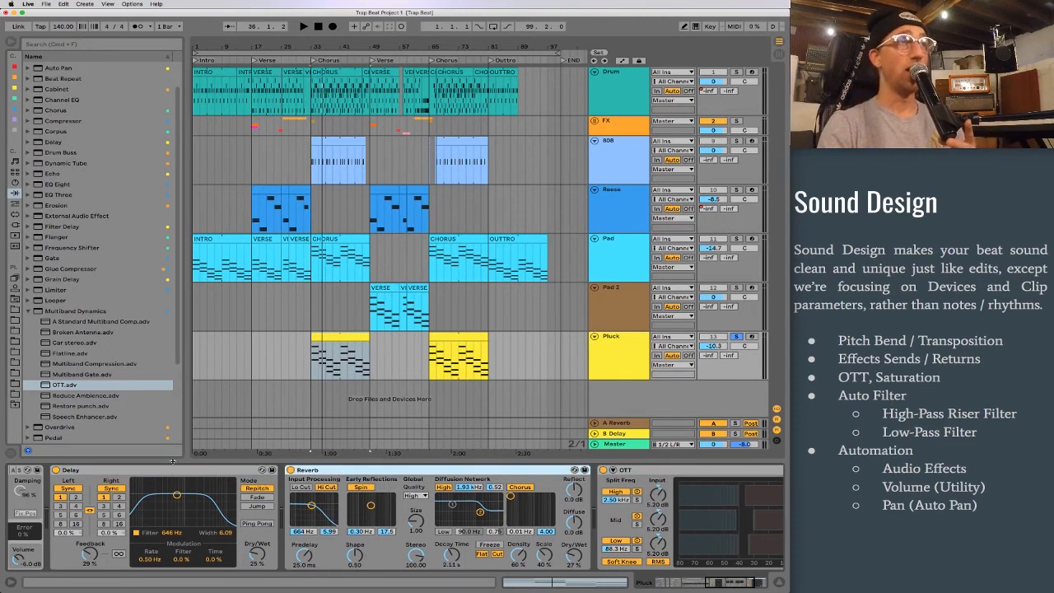
{"action": "left_click", "coordinate": [171, 470]}
{"action": "left_click", "coordinate": [345, 469]}
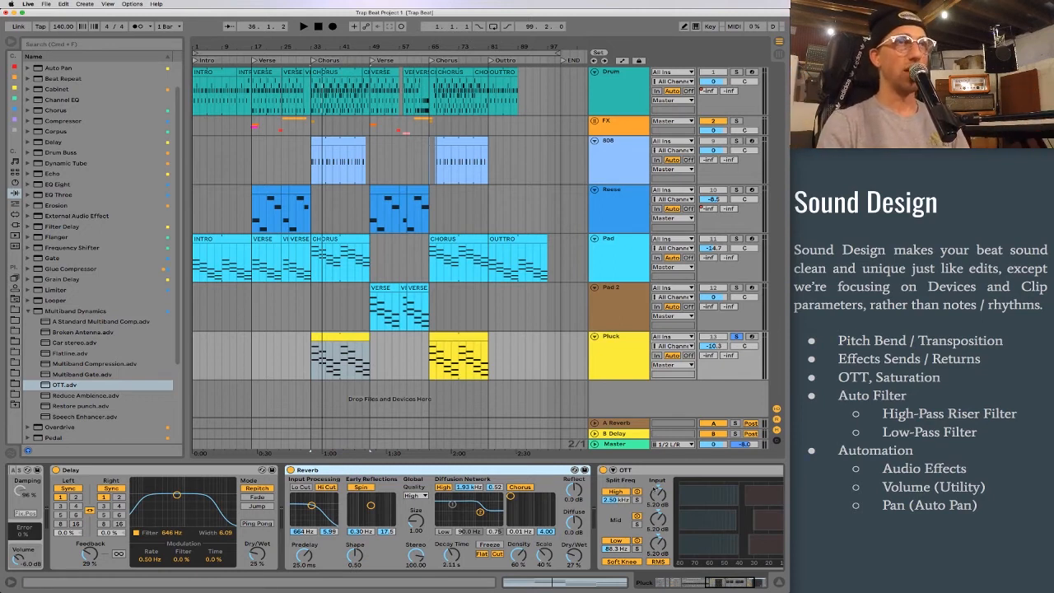
Try OTT ahead of Delay in the Pluck chain, play back the chorus, and undo the move
{"action": "left_click", "coordinate": [661, 472]}
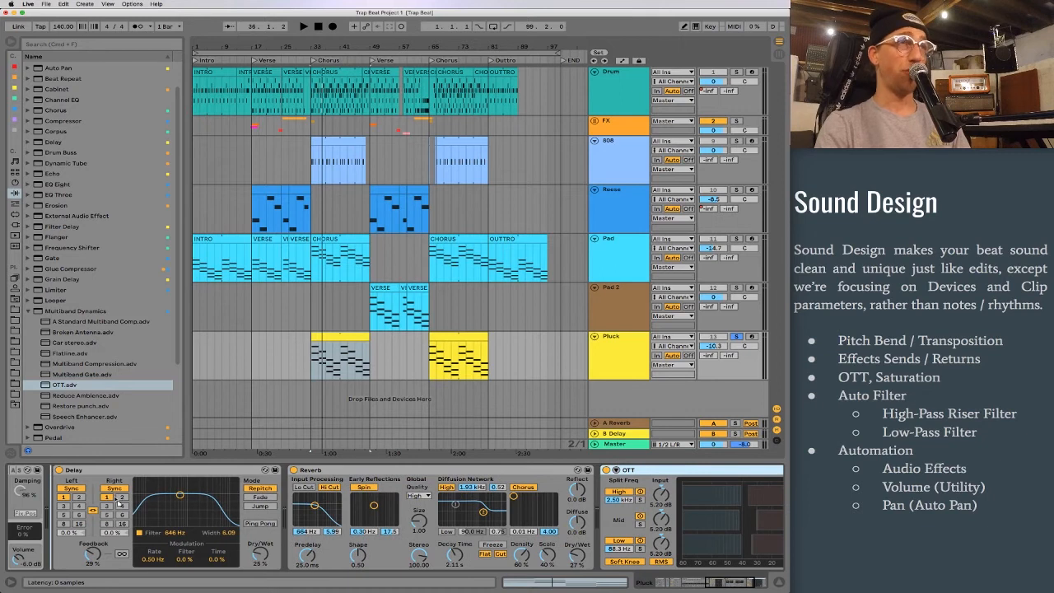
{"action": "left_click_drag", "start_coordinate": [117, 503], "coordinate": [115, 500]}
{"action": "scroll", "coordinate": [370, 502], "scroll_direction": "right", "scroll_amount": 3}
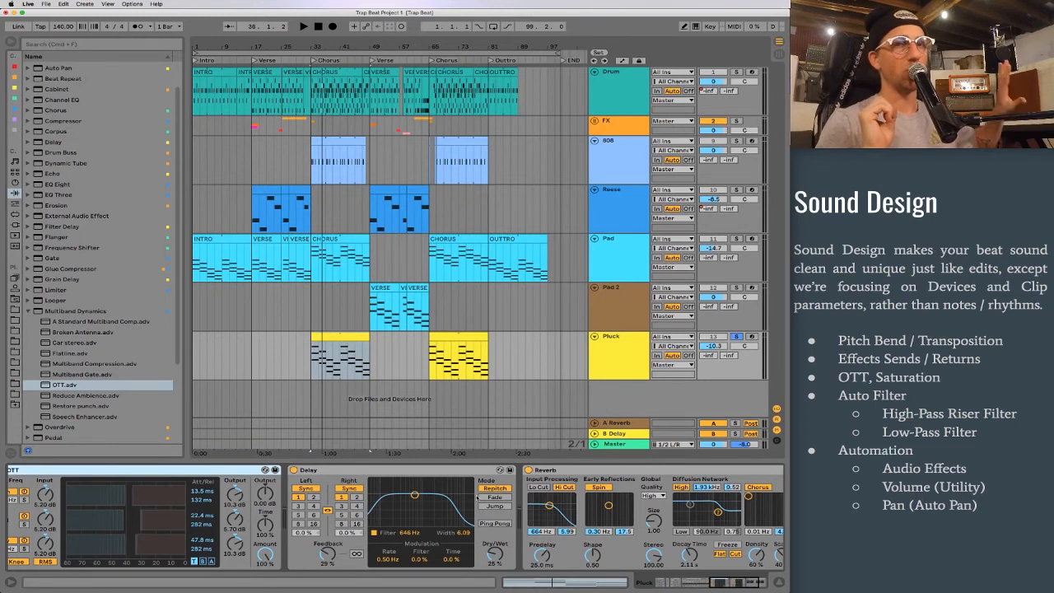
{"action": "key", "text": "space"}
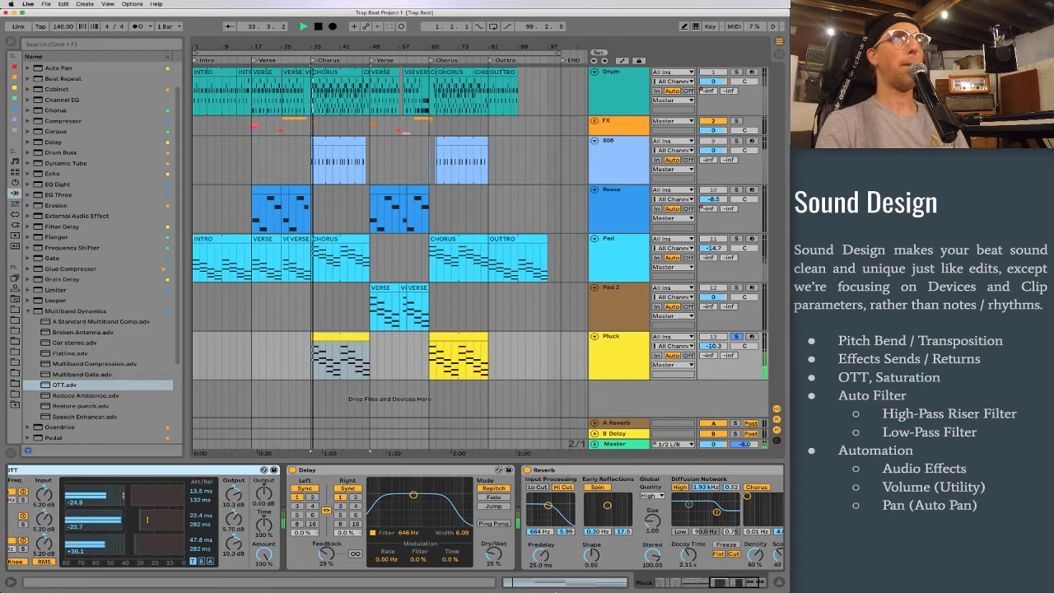
{"action": "key", "text": "space"}
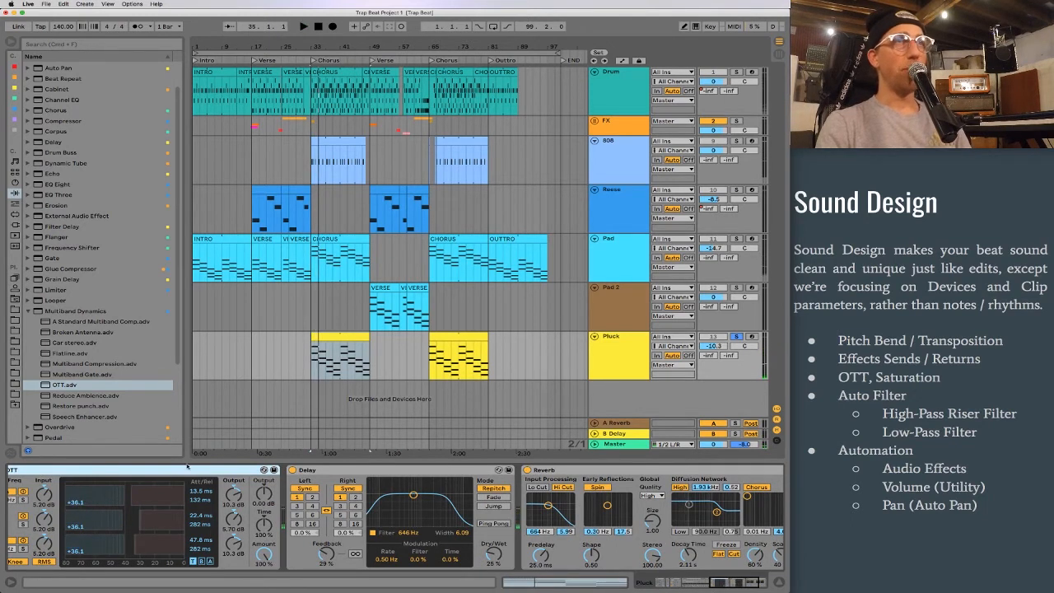
{"action": "key", "text": "super+z"}
Play the chorus with OTT after Reverb for comparison and move OTT ahead of Delay in the Pluck chain
{"action": "key", "text": "space"}
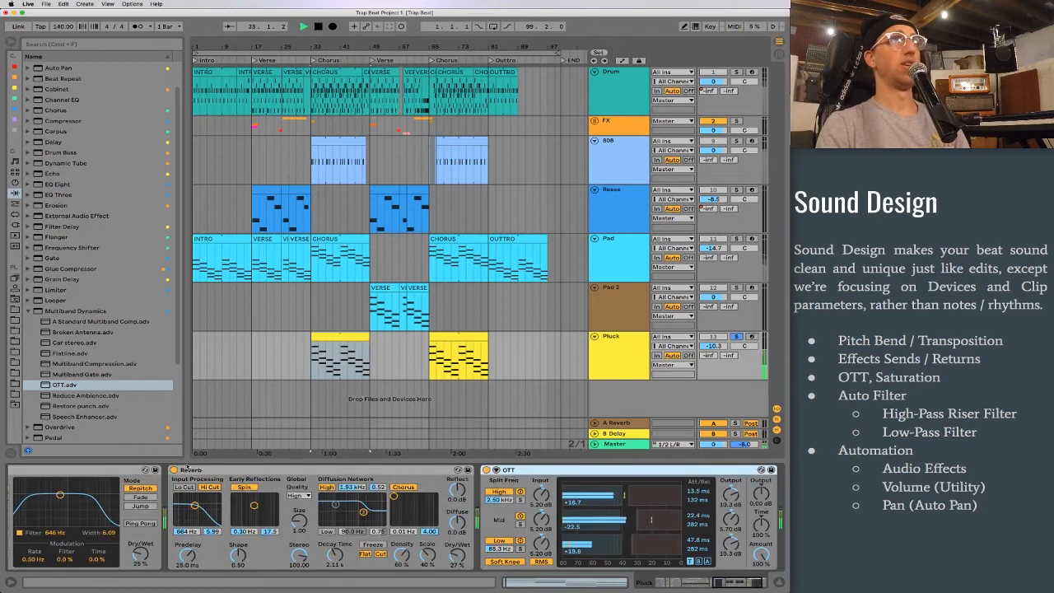
{"action": "key", "text": "space"}
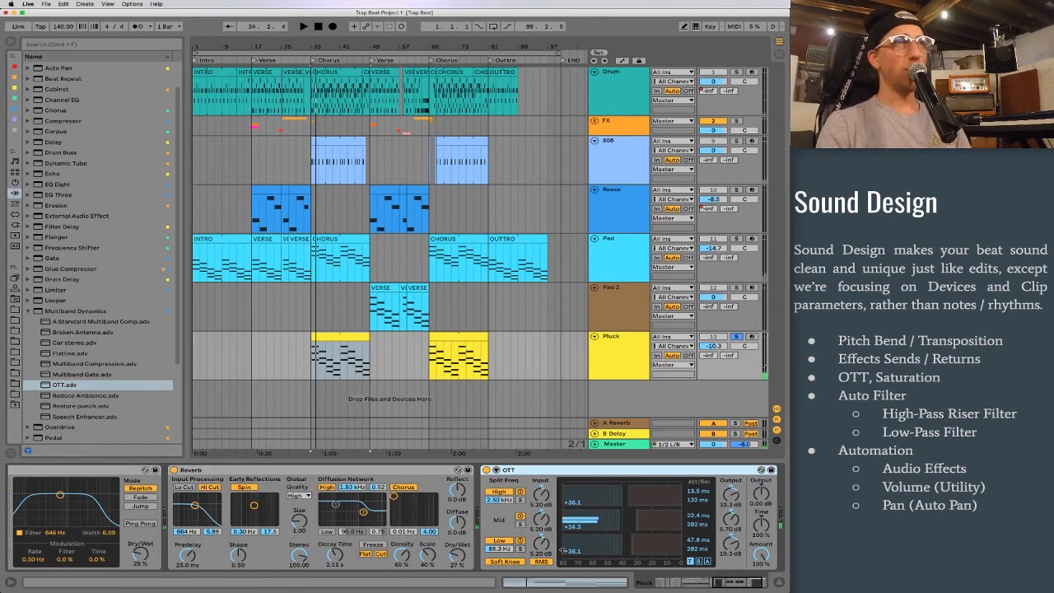
{"action": "scroll", "coordinate": [563, 550], "scroll_direction": "left", "scroll_amount": 4}
{"action": "mouse_move", "coordinate": [715, 473]}
{"action": "left_mouse_down"}
{"action": "mouse_move", "coordinate": [227, 476]}
{"action": "mouse_move", "coordinate": [55, 491]}
{"action": "left_mouse_up"}
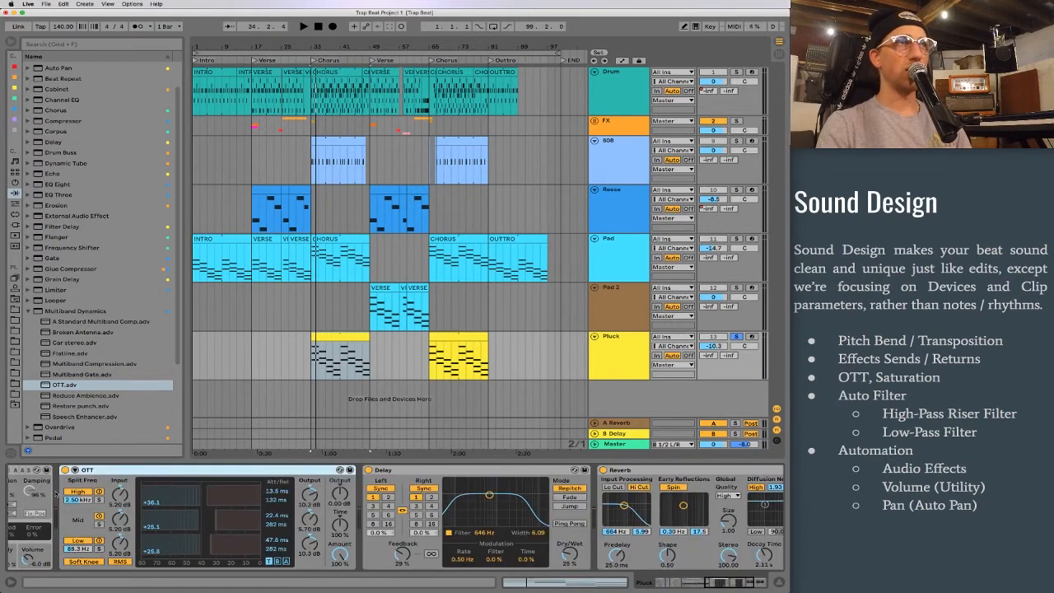
Set OTT's Time to 162% and Amount to 72% on Pluck, bypassing and re-enabling it during playback to compare
{"action": "left_click_drag", "start_coordinate": [339, 526], "coordinate": [339, 519]}
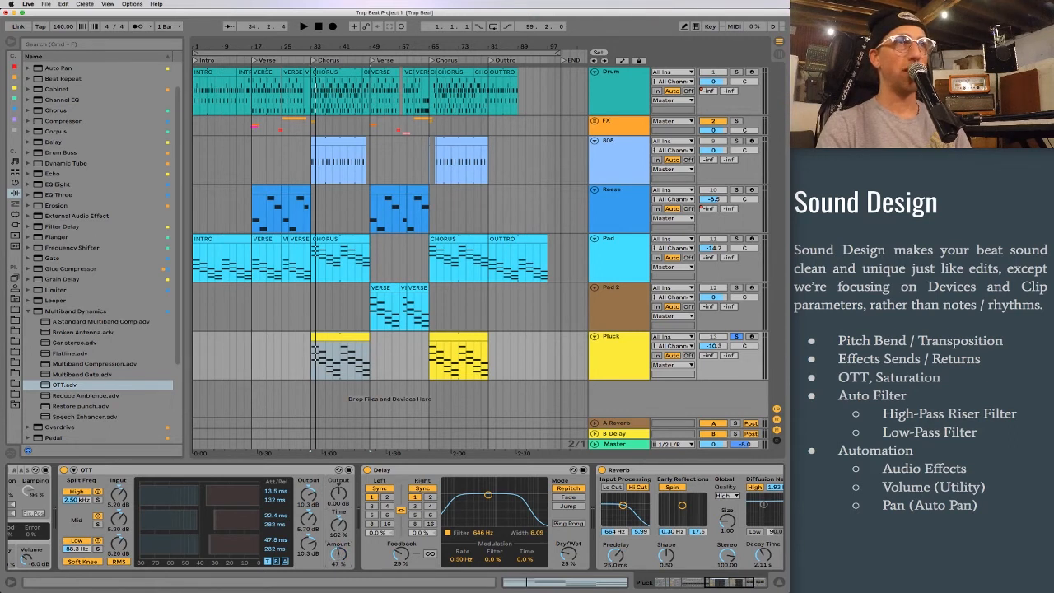
{"action": "key", "text": "space"}
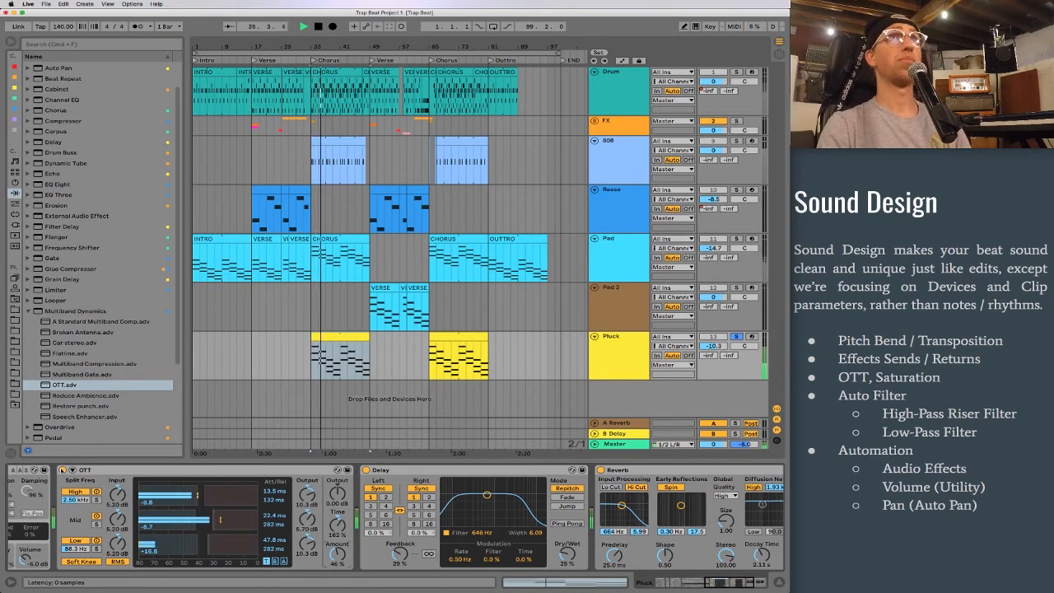
{"action": "left_click", "coordinate": [63, 471]}
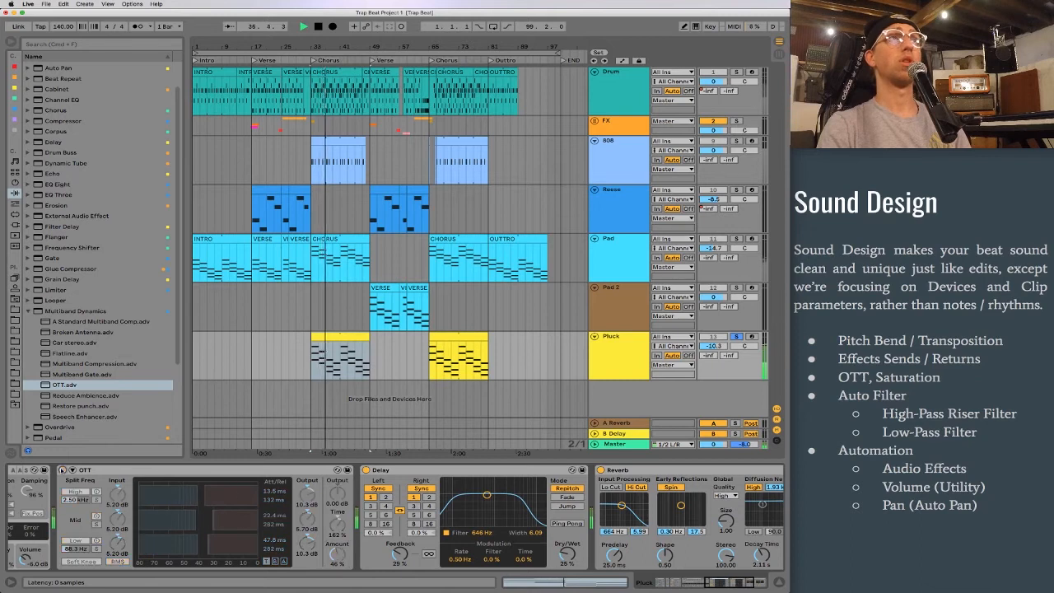
{"action": "left_click", "coordinate": [63, 470]}
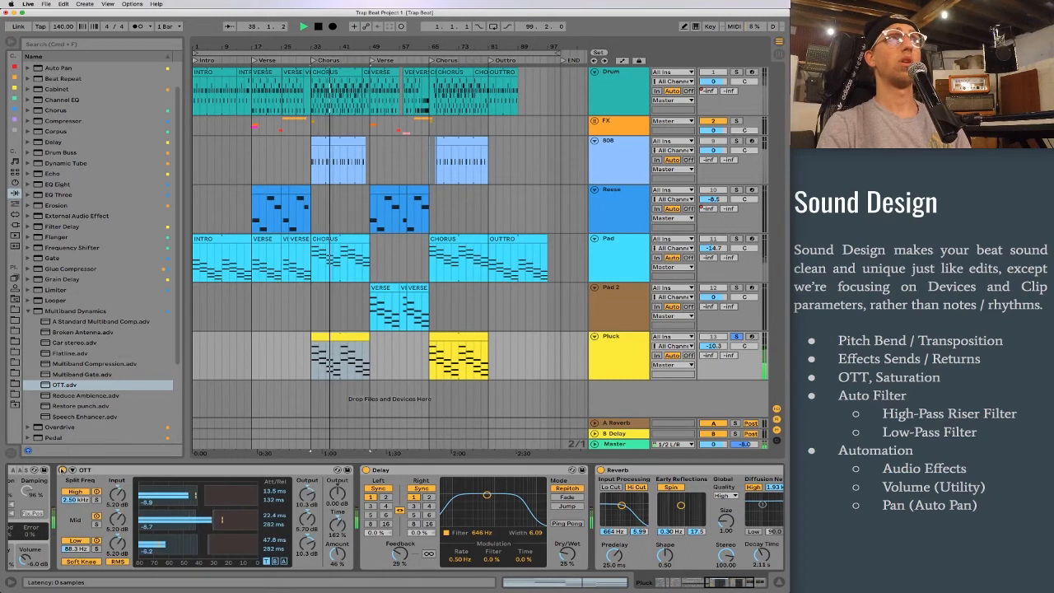
{"action": "left_click_drag", "start_coordinate": [337, 557], "coordinate": [337, 534]}
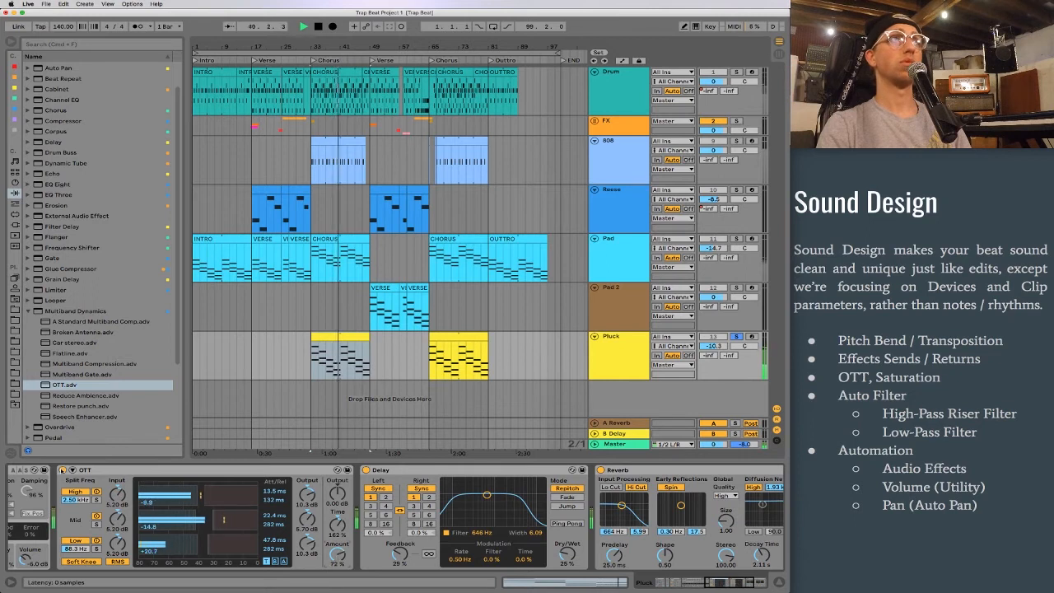
{"action": "left_click", "coordinate": [63, 471]}
{"action": "left_click", "coordinate": [62, 470]}
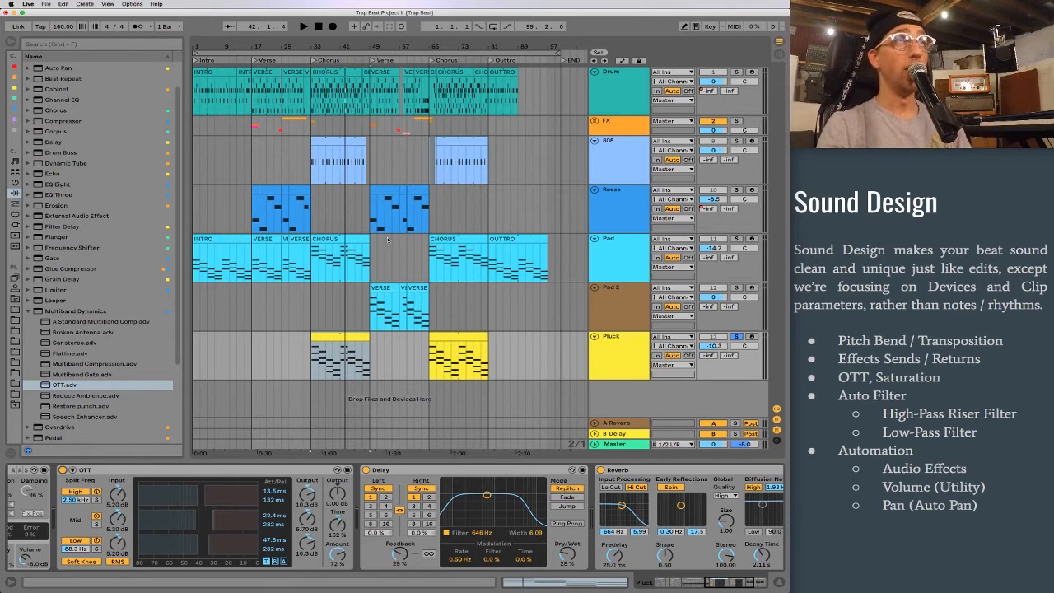
Solo the 808 track in place of Pluck and play back its first chorus clip
{"action": "left_click", "coordinate": [566, 174]}
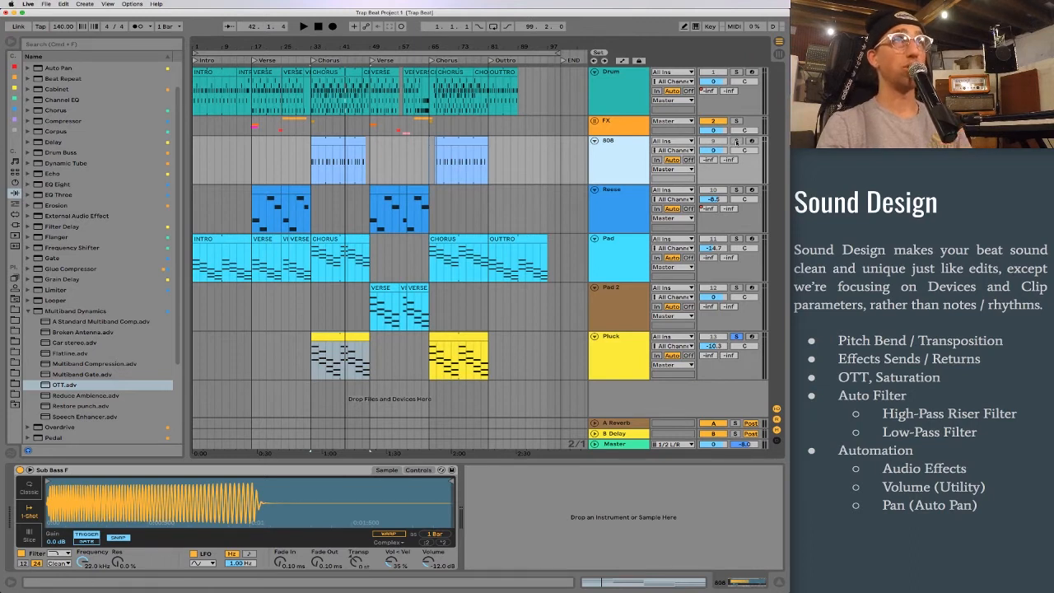
{"action": "left_click", "coordinate": [355, 142]}
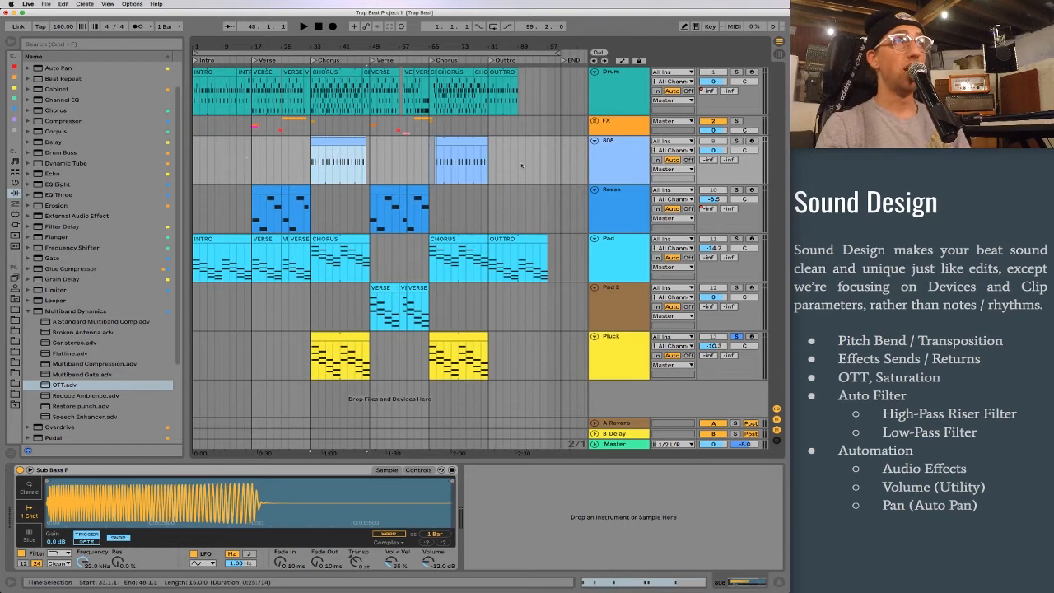
{"action": "left_click", "coordinate": [737, 141]}
{"action": "left_click", "coordinate": [339, 144]}
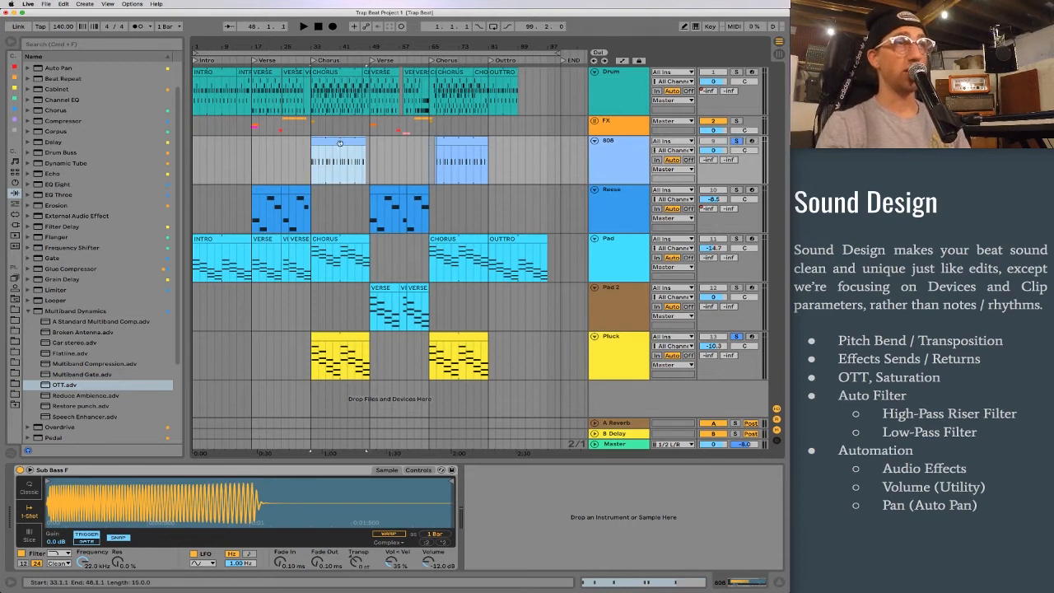
{"action": "key", "text": "space"}
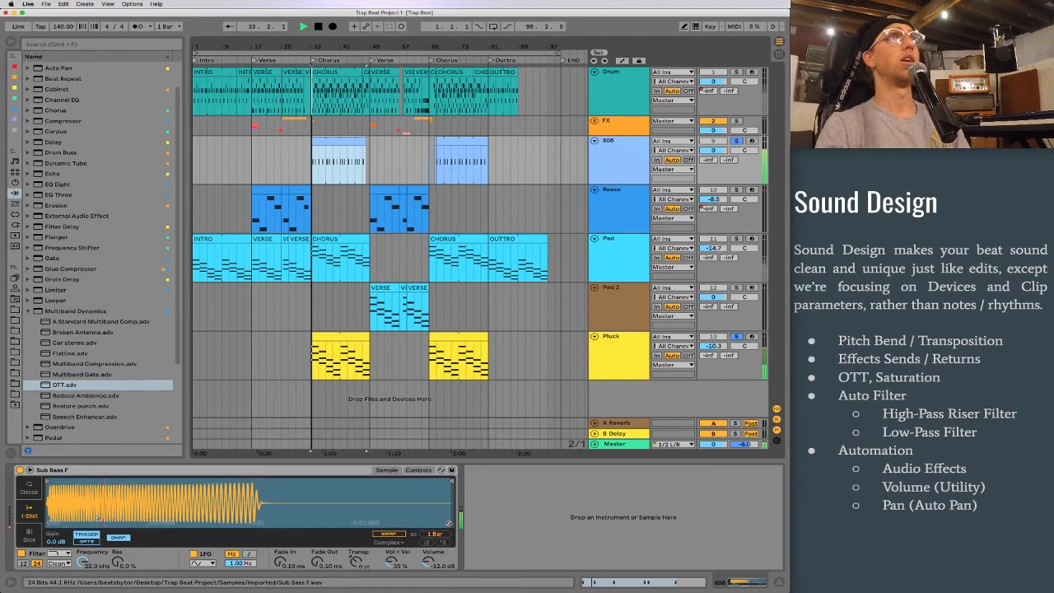
{"action": "left_click", "coordinate": [737, 337]}
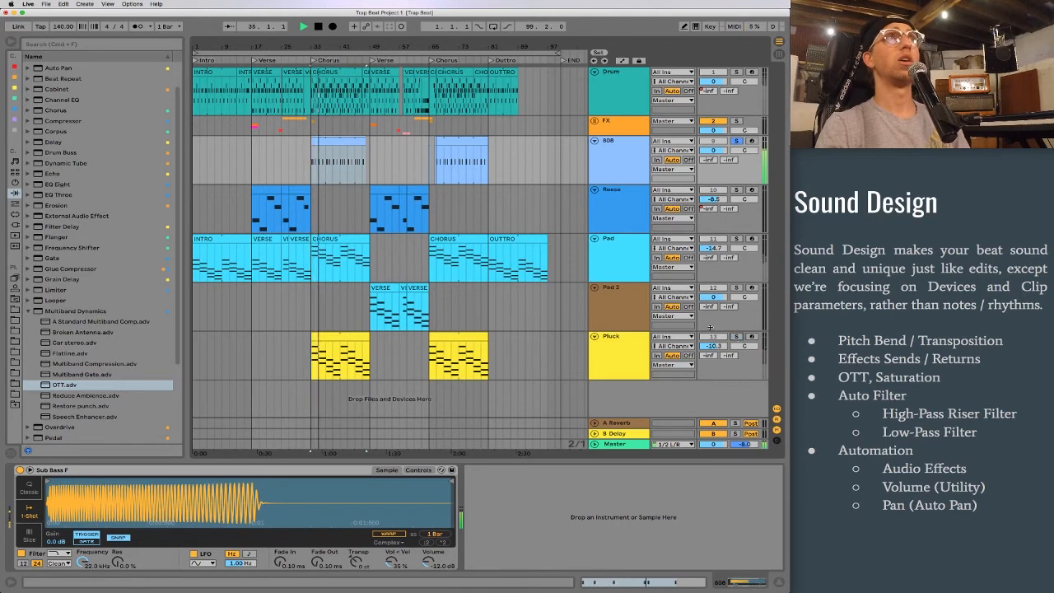
Collapse the Multiband Dynamics presets, stop playback and add a Saturator after Sub Bass F on the 808 track
{"action": "left_click", "coordinate": [27, 310]}
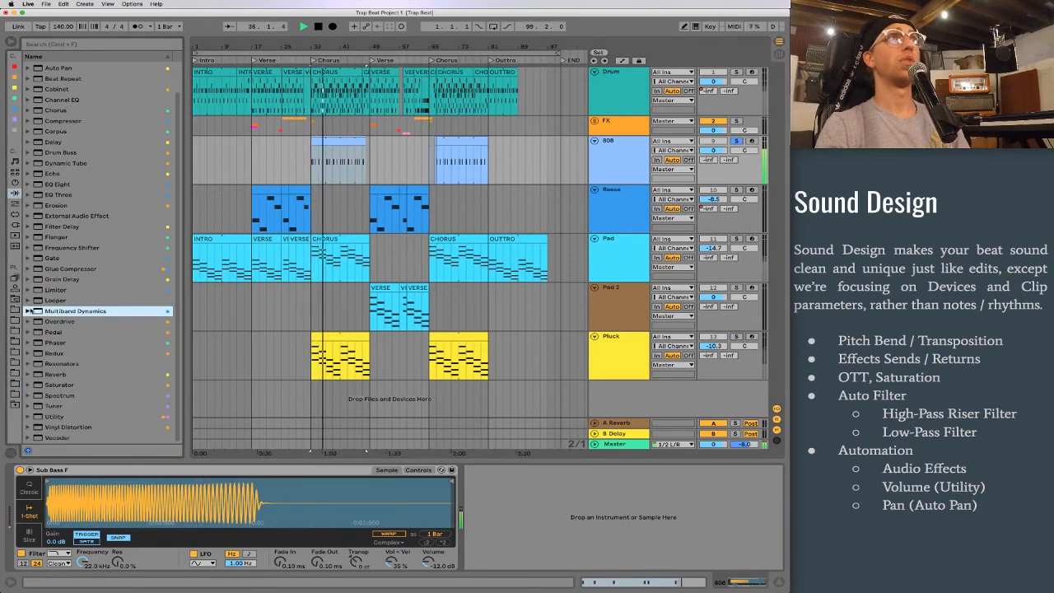
{"action": "key", "text": "space"}
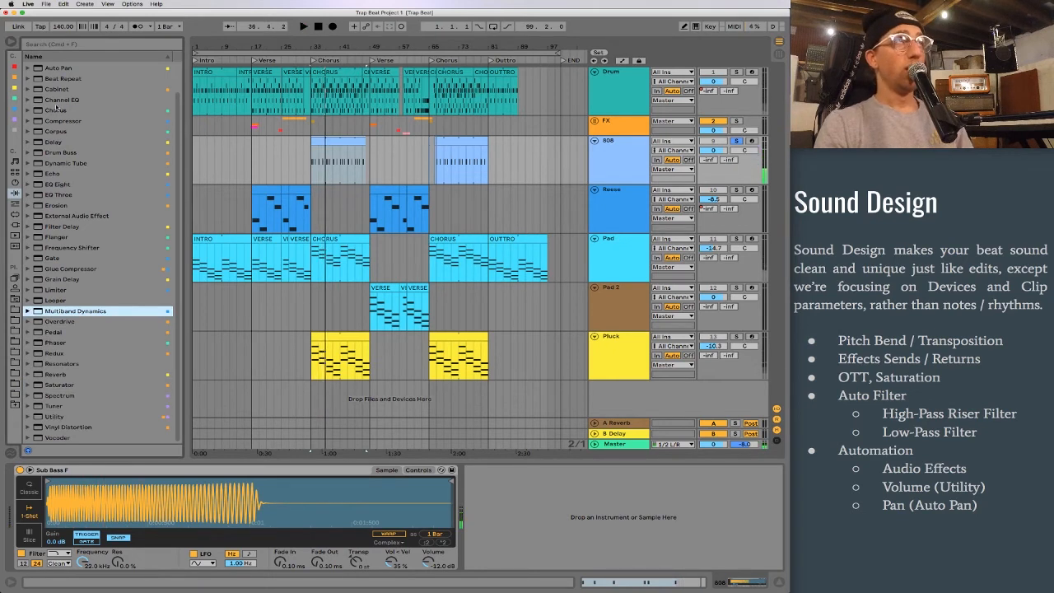
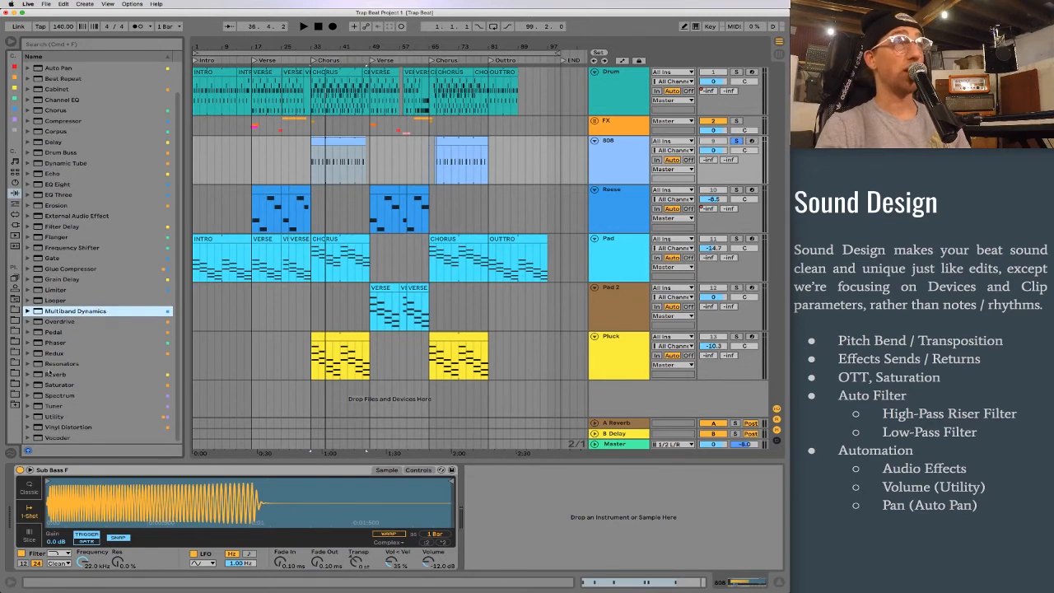
{"action": "left_click_drag", "start_coordinate": [37, 385], "coordinate": [509, 519]}
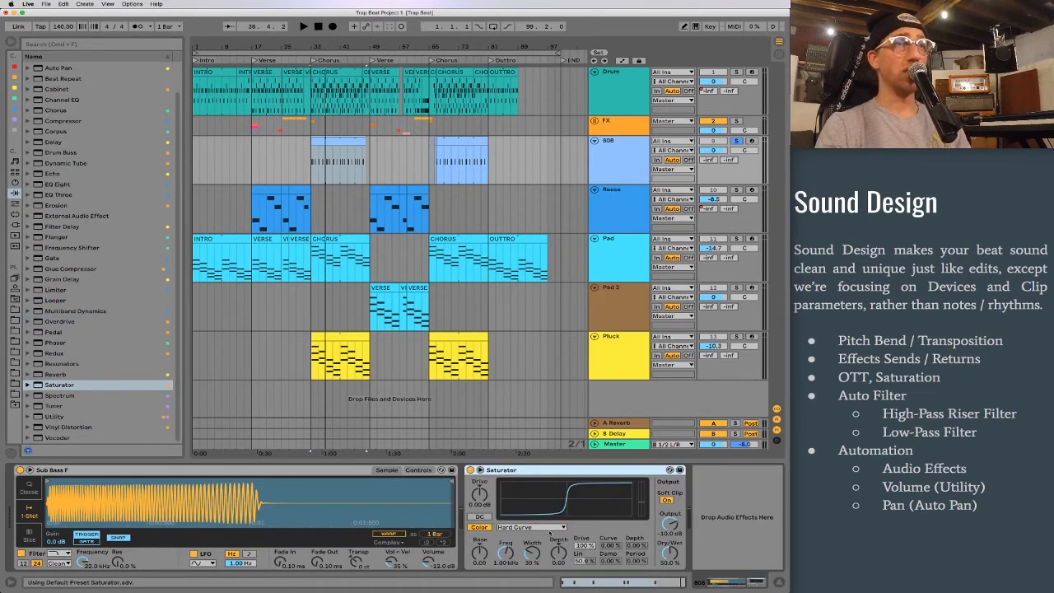
Set the 808's Saturator to 0 dB Output, 100% Dry/Wet and the Analog Clip curve
{"action": "left_click_drag", "start_coordinate": [671, 553], "coordinate": [670, 516]}
{"action": "left_click", "coordinate": [531, 527]}
{"action": "left_click", "coordinate": [530, 534]}
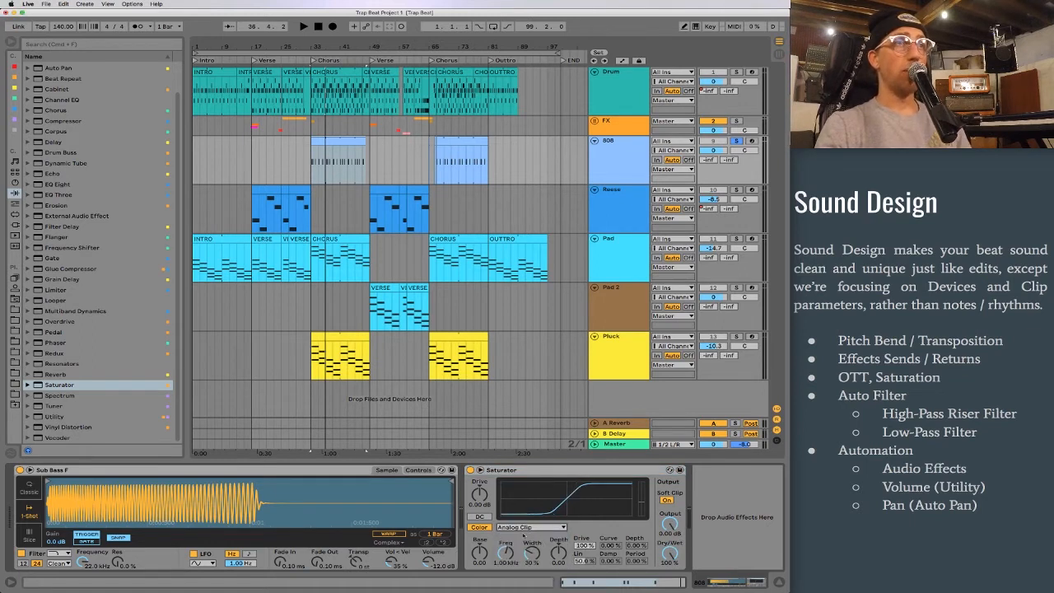
{"action": "left_click", "coordinate": [490, 470]}
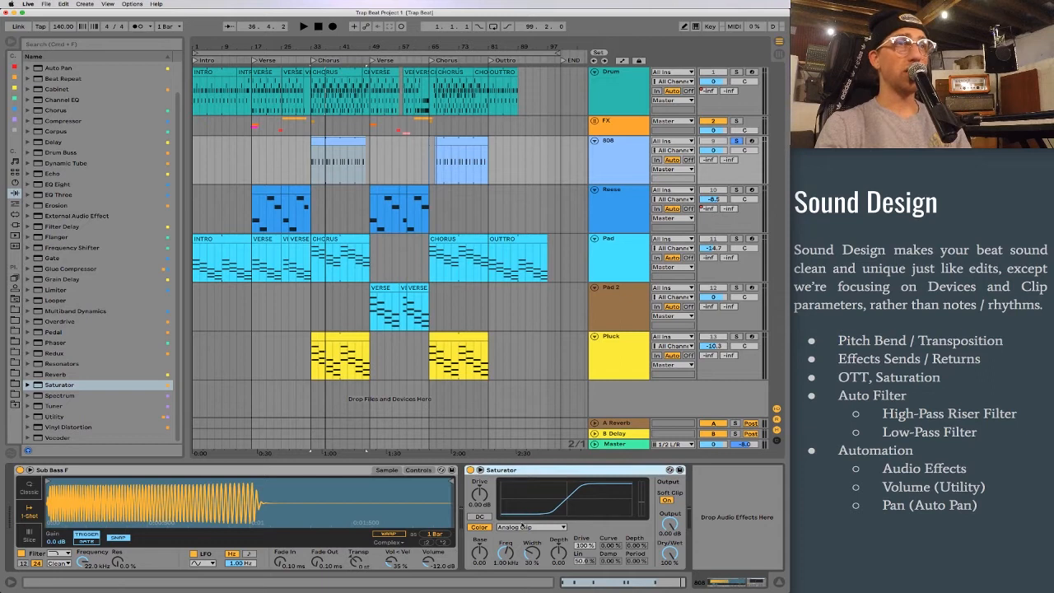
{"action": "left_click", "coordinate": [523, 528]}
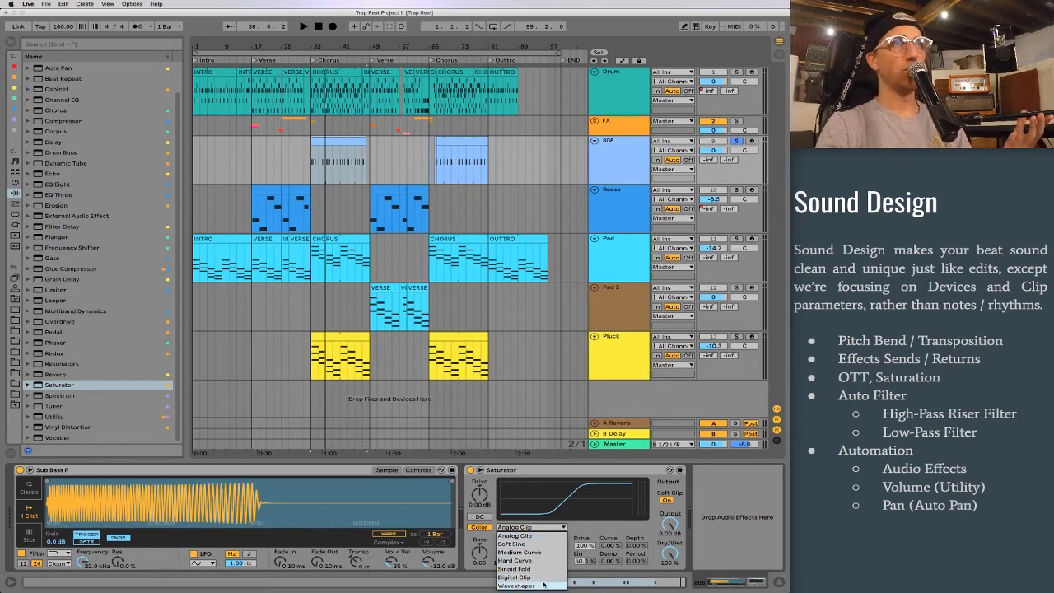
{"action": "left_click", "coordinate": [544, 535]}
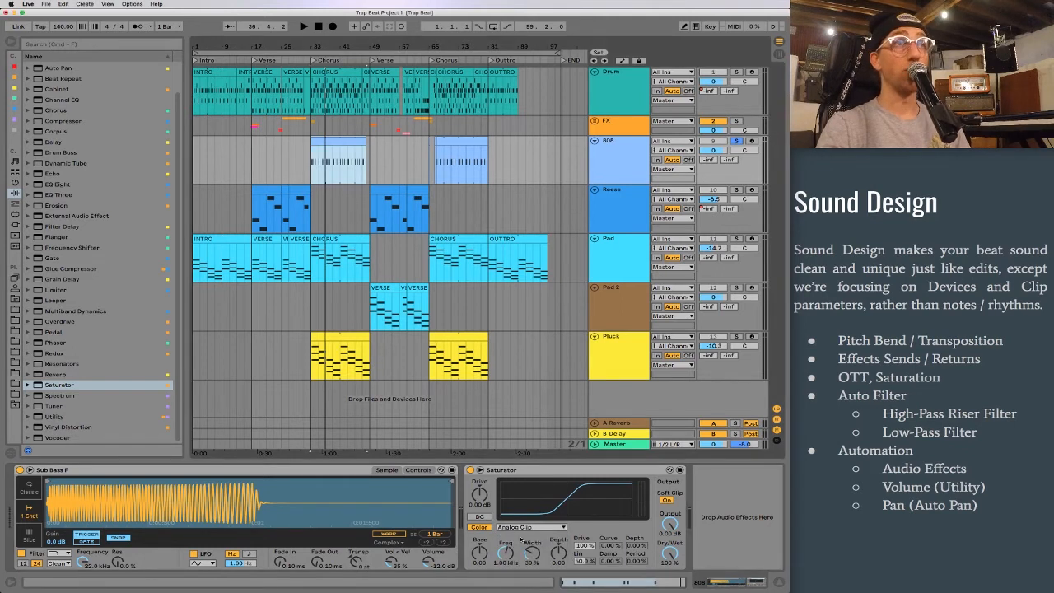
Play back the 808 chorus clip and change the Saturator's curve to Soft Sine
{"action": "key", "text": "space"}
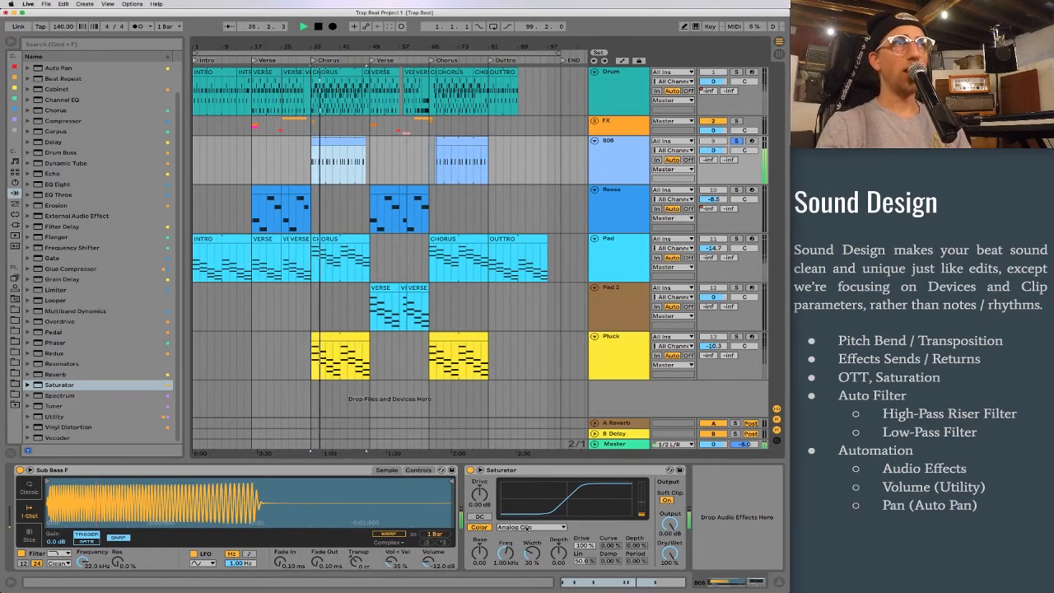
{"action": "left_click", "coordinate": [528, 527]}
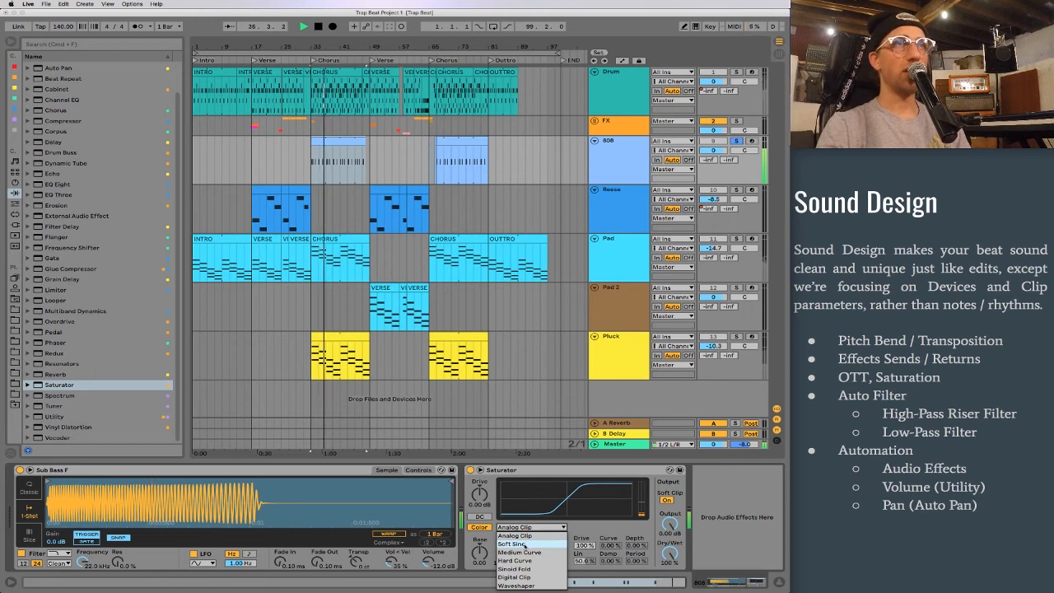
{"action": "left_click", "coordinate": [525, 544]}
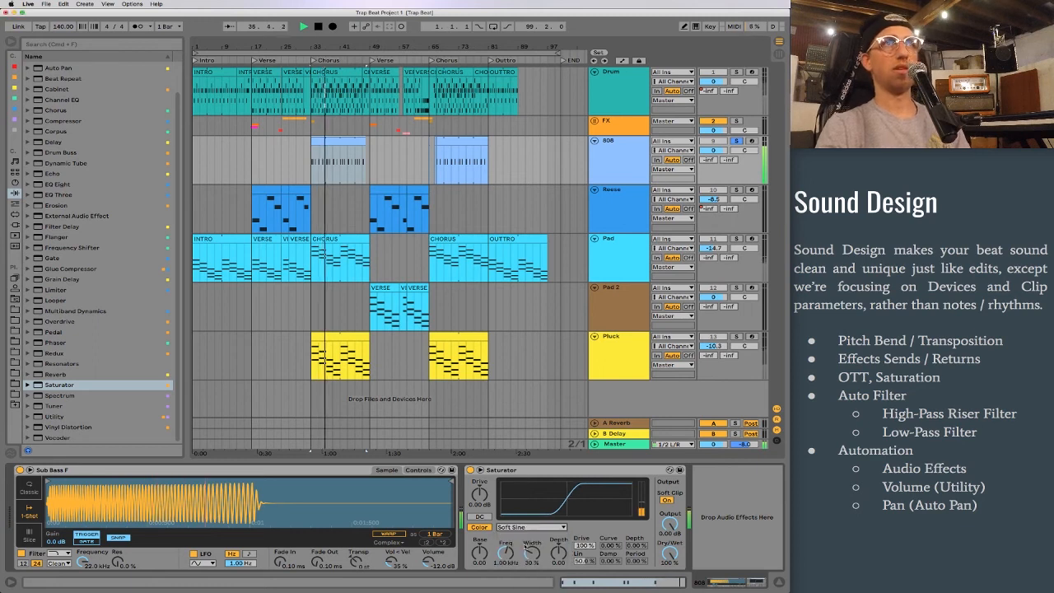
Try the Medium Curve on the 808's Saturator during playback, and stop playback
{"action": "left_click", "coordinate": [524, 527]}
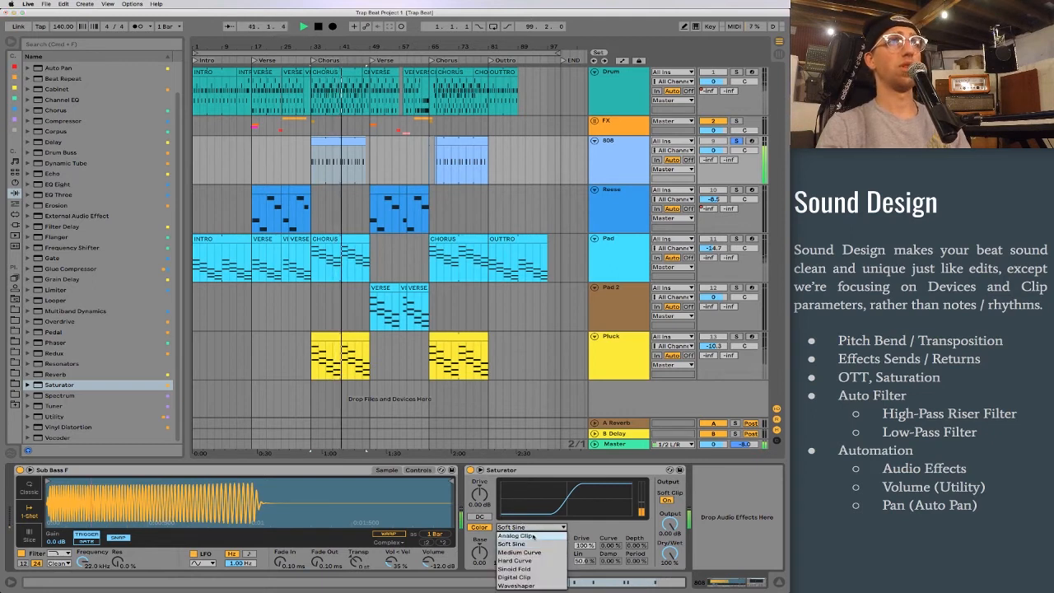
{"action": "left_click", "coordinate": [531, 553]}
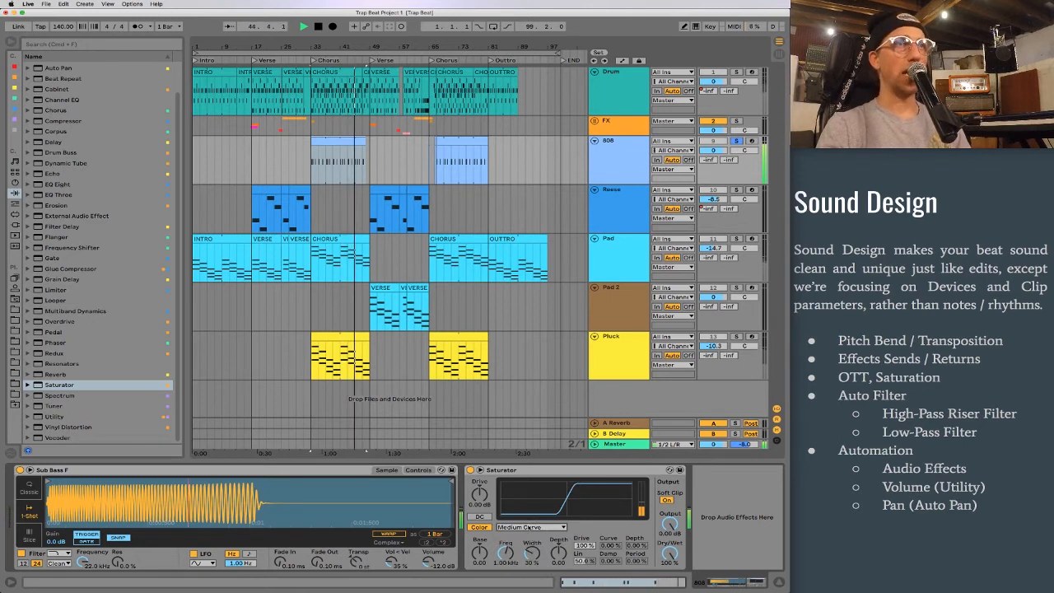
{"action": "key", "text": "space"}
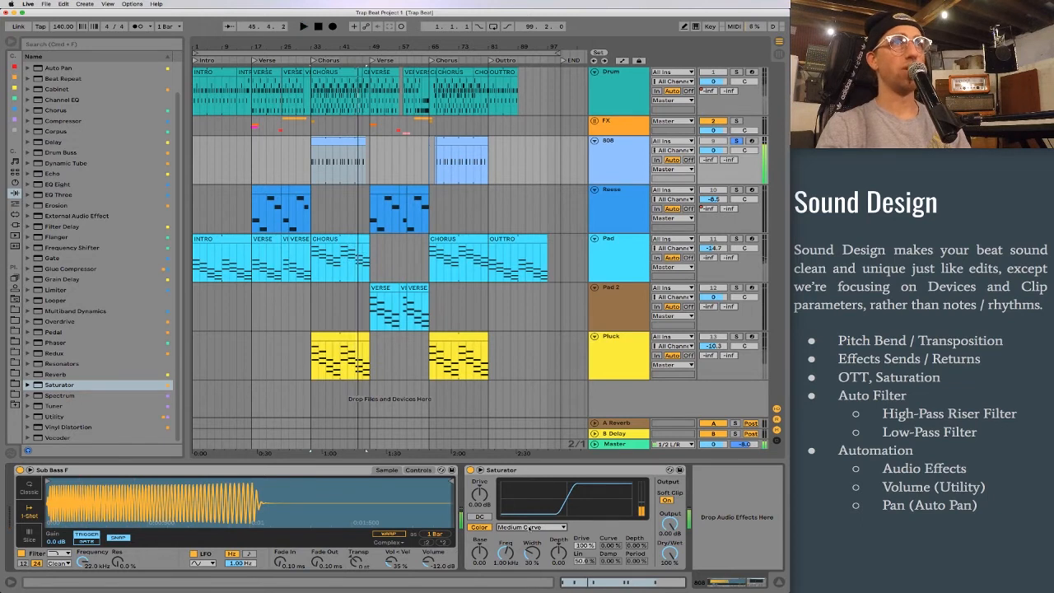
Set the 808's Saturator to the Hard Curve and play back part of the chorus clip
{"action": "left_click", "coordinate": [527, 529]}
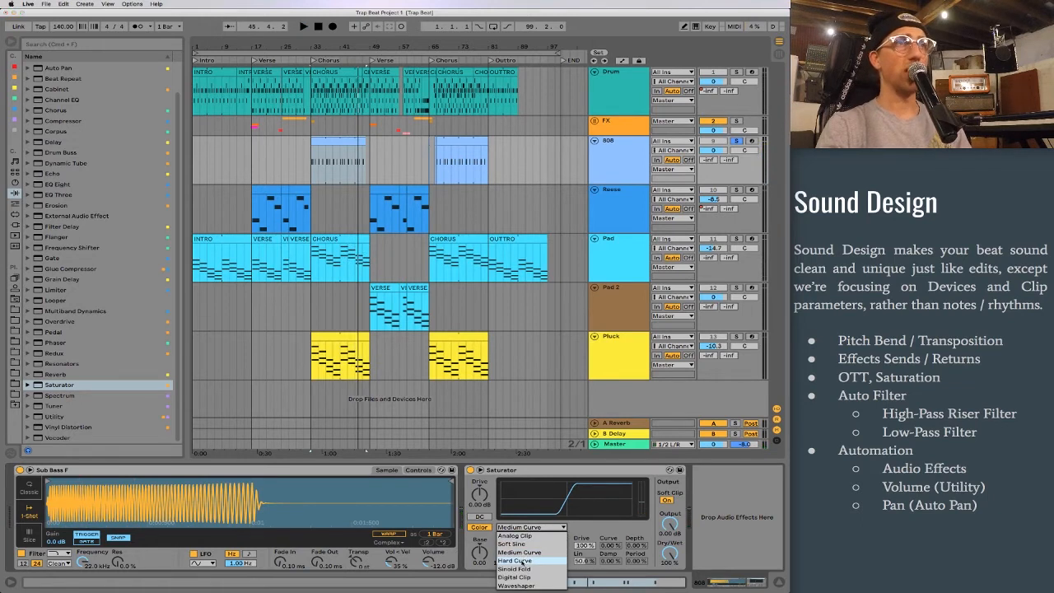
{"action": "left_click", "coordinate": [515, 561]}
{"action": "key", "text": "space"}
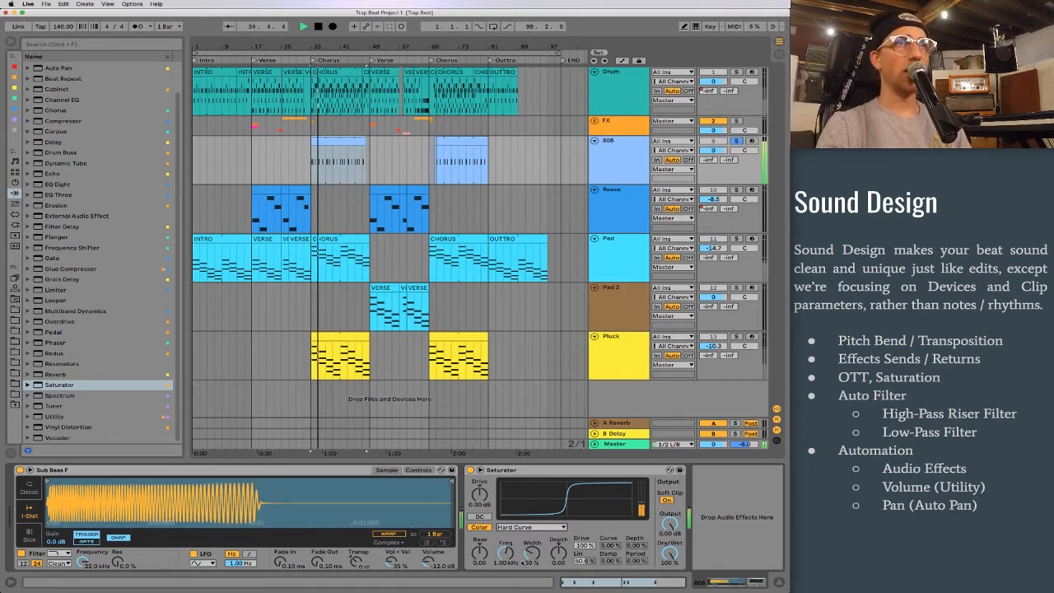
{"action": "key", "text": "space"}
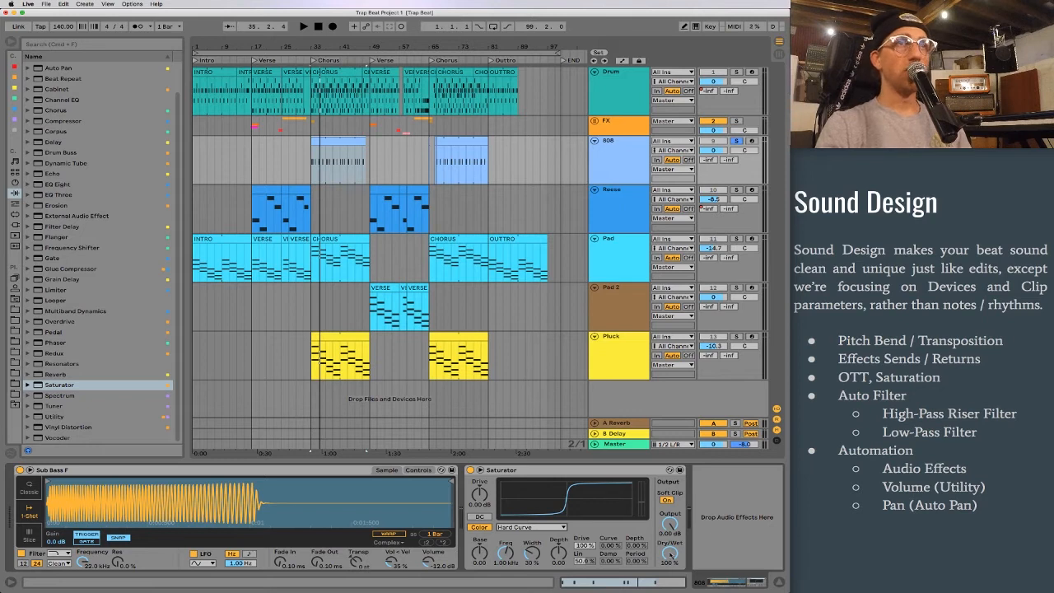
Lower the Output of the 808's Saturator to -10 dB and briefly play back the chorus clip
{"action": "left_click_drag", "start_coordinate": [670, 524], "coordinate": [669, 536]}
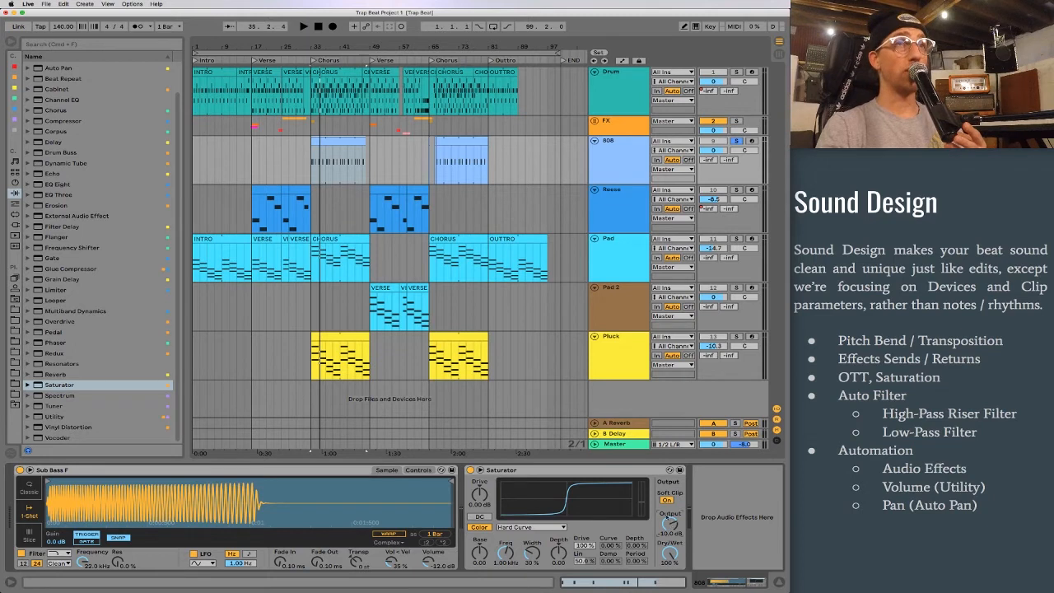
{"action": "key", "text": "space"}
{"action": "key", "text": "space"}
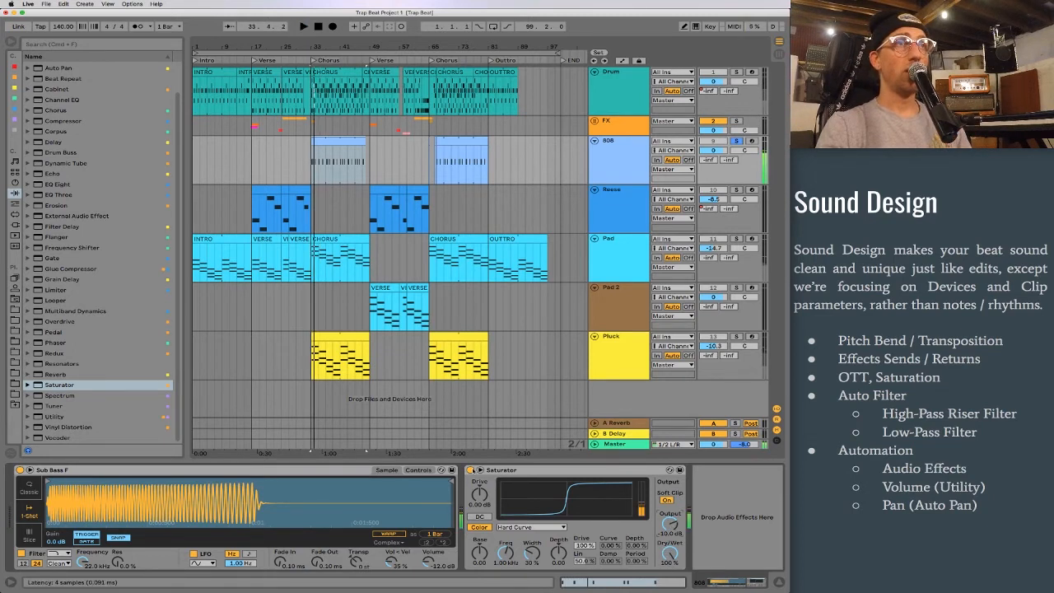
Compare the 808 chorus clip in playback with its Saturator bypassed and switched back on
{"action": "left_click", "coordinate": [471, 470]}
{"action": "key", "text": "space"}
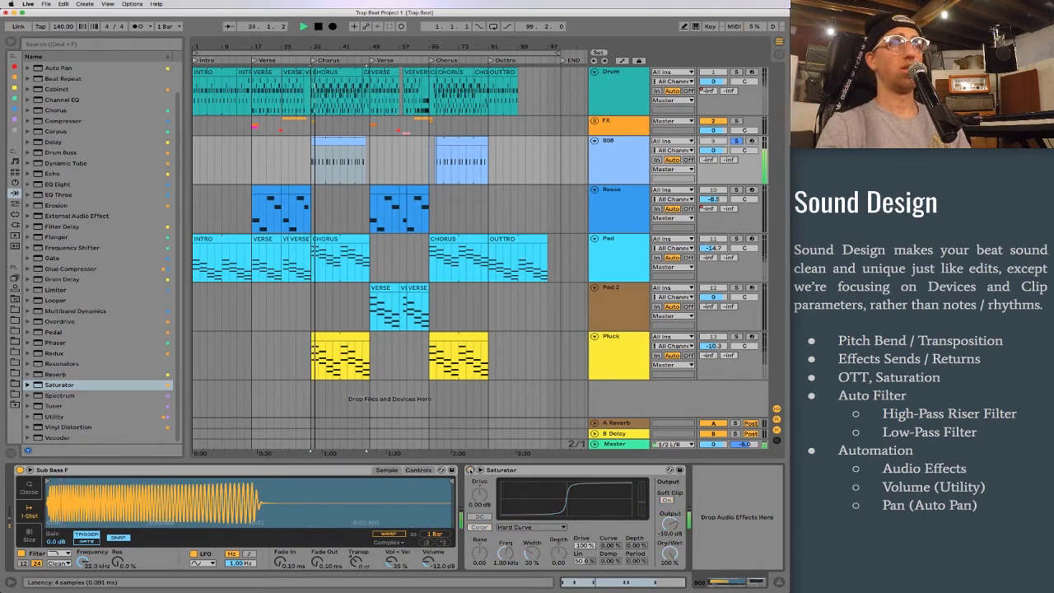
{"action": "left_click", "coordinate": [470, 471]}
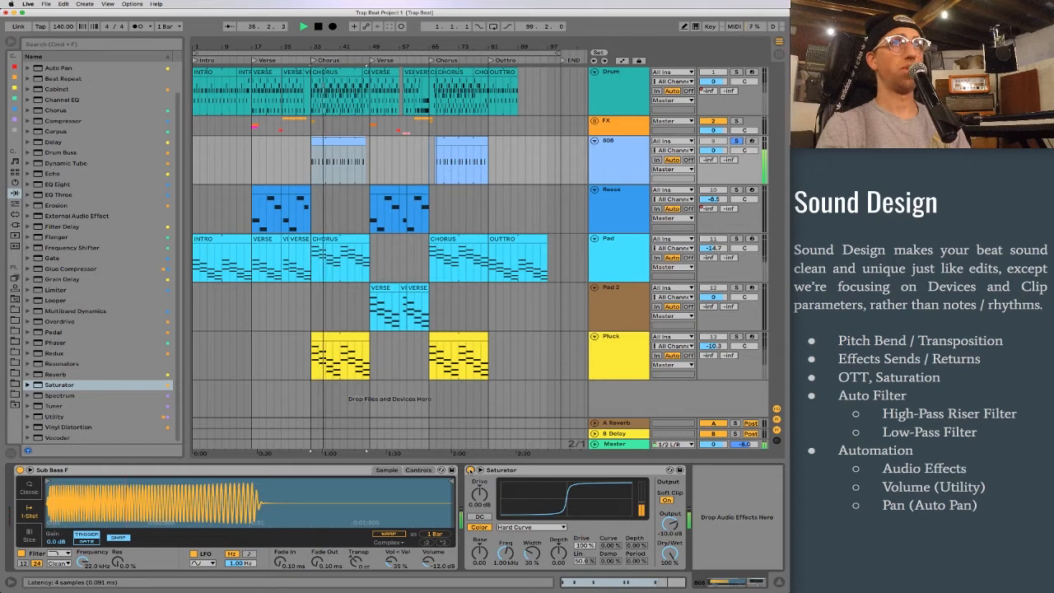
{"action": "key", "text": "space"}
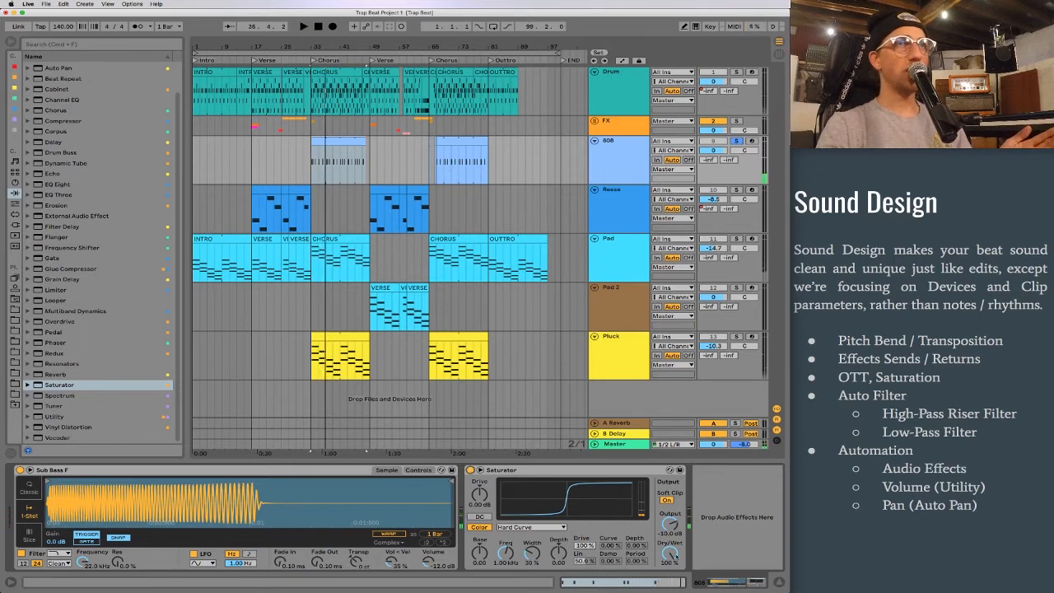
Lower the Dry/Wet of the 808's Saturator to about 28% and play back the chorus clip
{"action": "left_click_drag", "start_coordinate": [663, 575], "coordinate": [663, 590]}
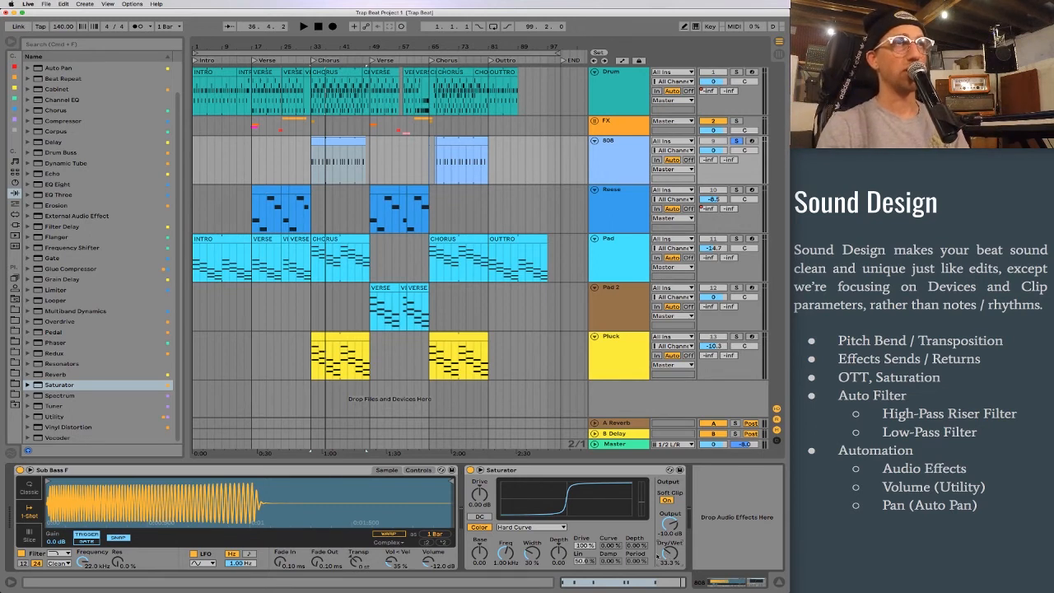
{"action": "key", "text": "space"}
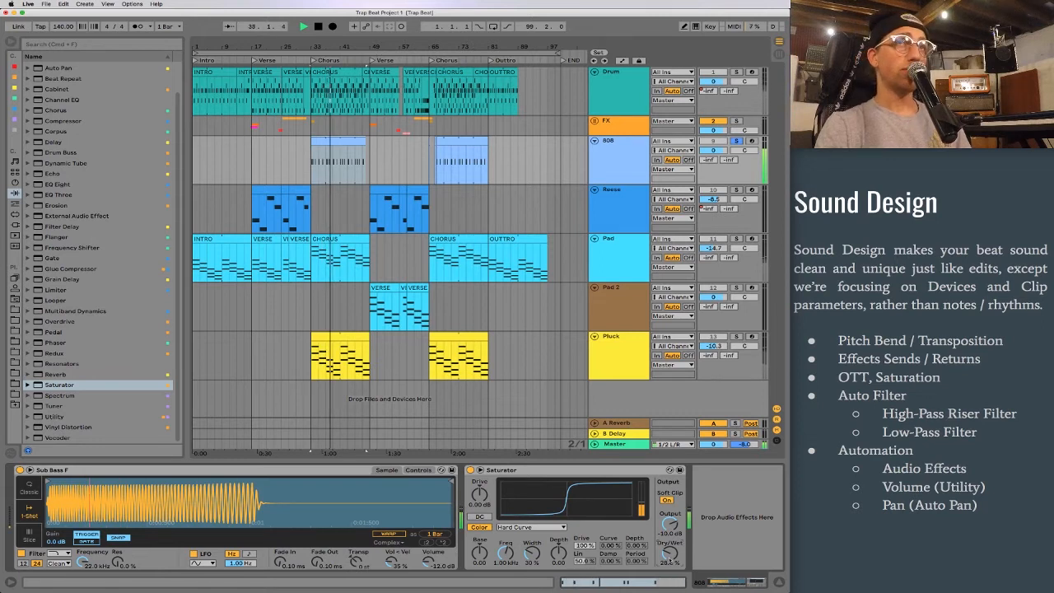
Stop soloing the 808 track and solo the Drum track instead
{"action": "left_click", "coordinate": [619, 80]}
{"action": "left_click", "coordinate": [735, 141]}
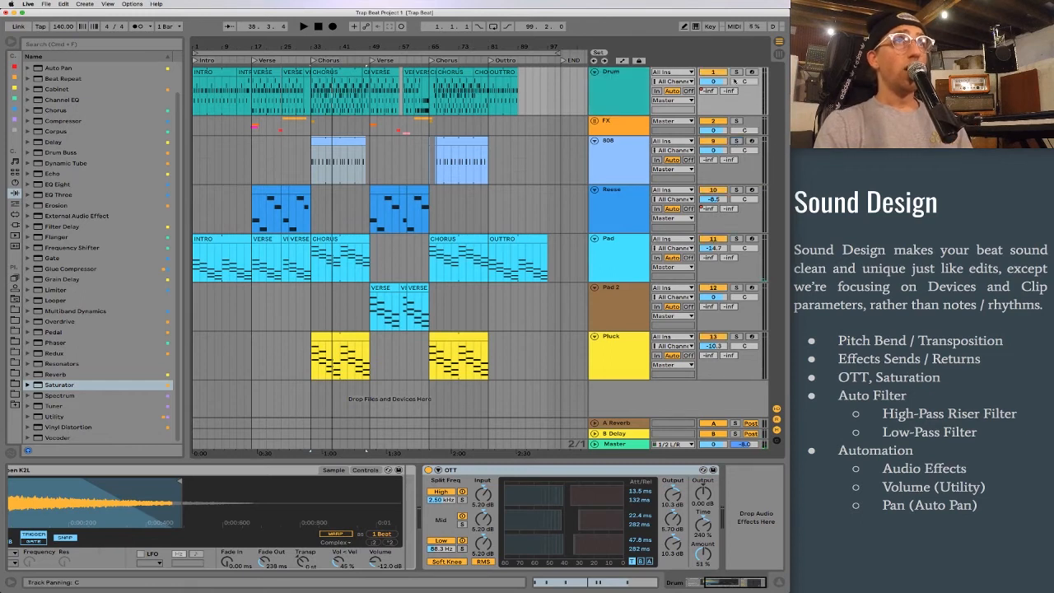
{"action": "left_click", "coordinate": [738, 72]}
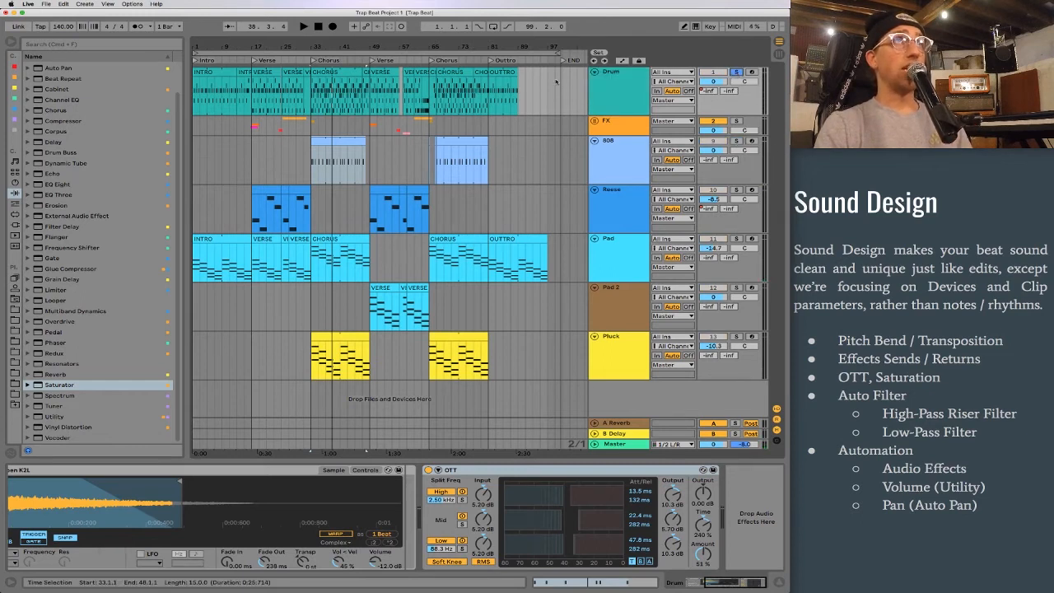
Insert a Saturator right after the Snare 808 Cadance Mid sampler inside the Drum Rack
{"action": "scroll", "coordinate": [223, 506], "scroll_direction": "left", "scroll_amount": 5}
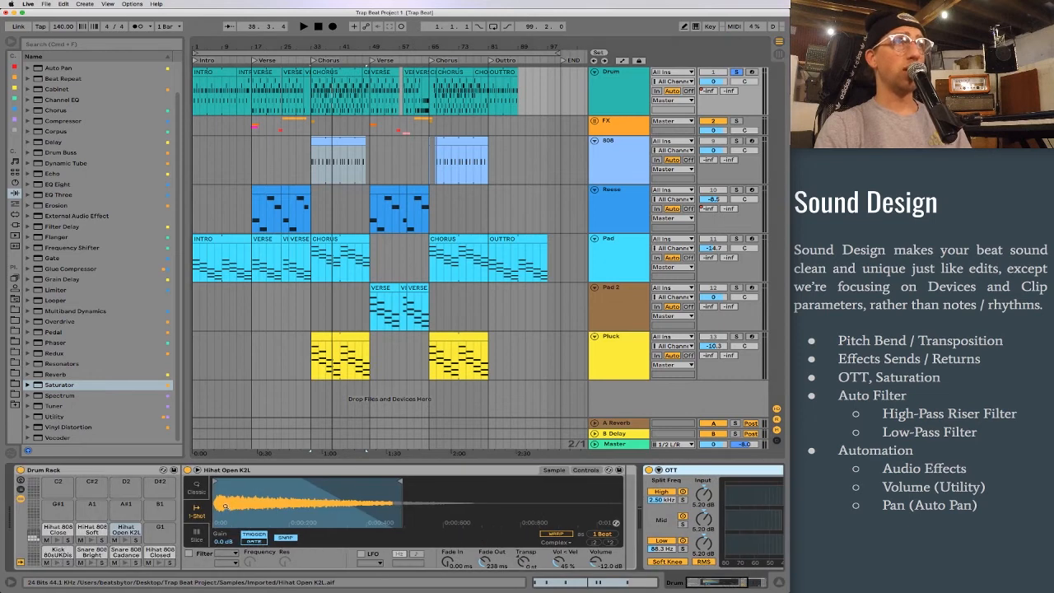
{"action": "left_click", "coordinate": [58, 554]}
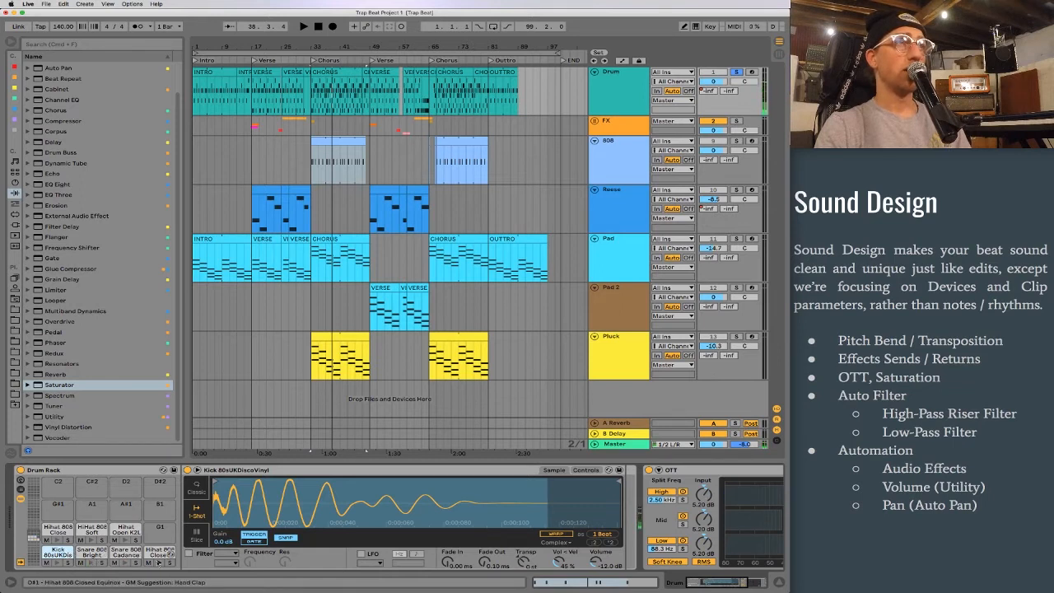
{"action": "left_click", "coordinate": [126, 553]}
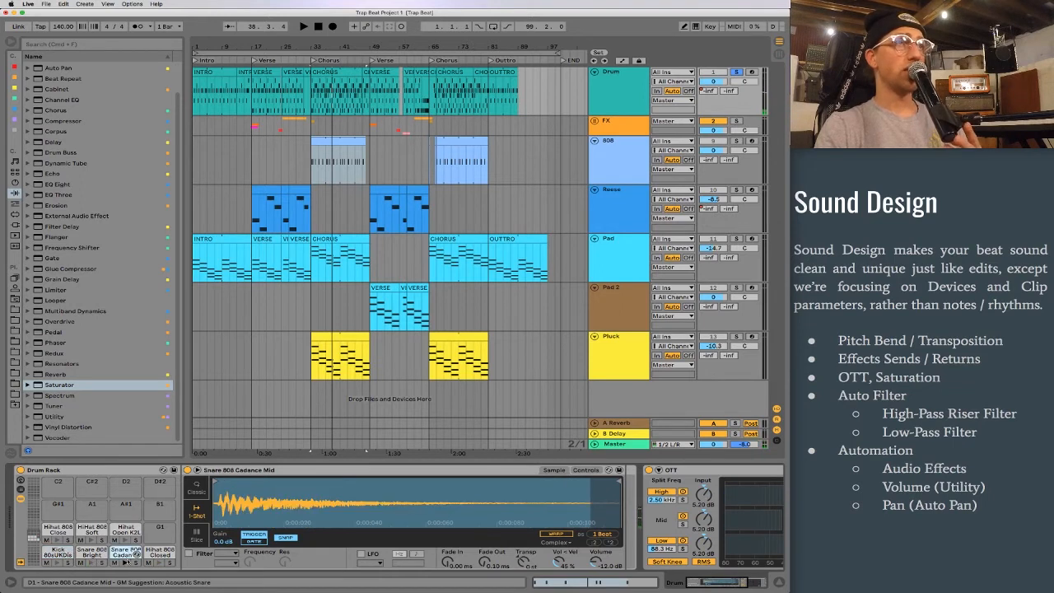
{"action": "left_click_drag", "start_coordinate": [34, 386], "coordinate": [626, 512]}
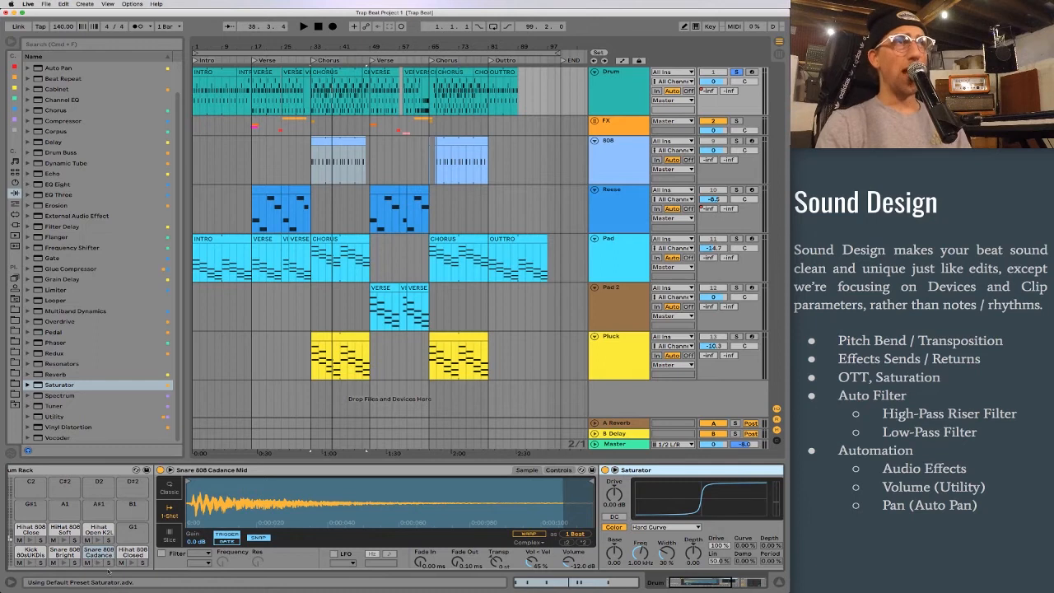
Examine the device chains of the kick and snare pads, comparing the Cadance snare's own Saturator with the OTT on the whole Drum Rack
{"action": "left_click", "coordinate": [66, 553]}
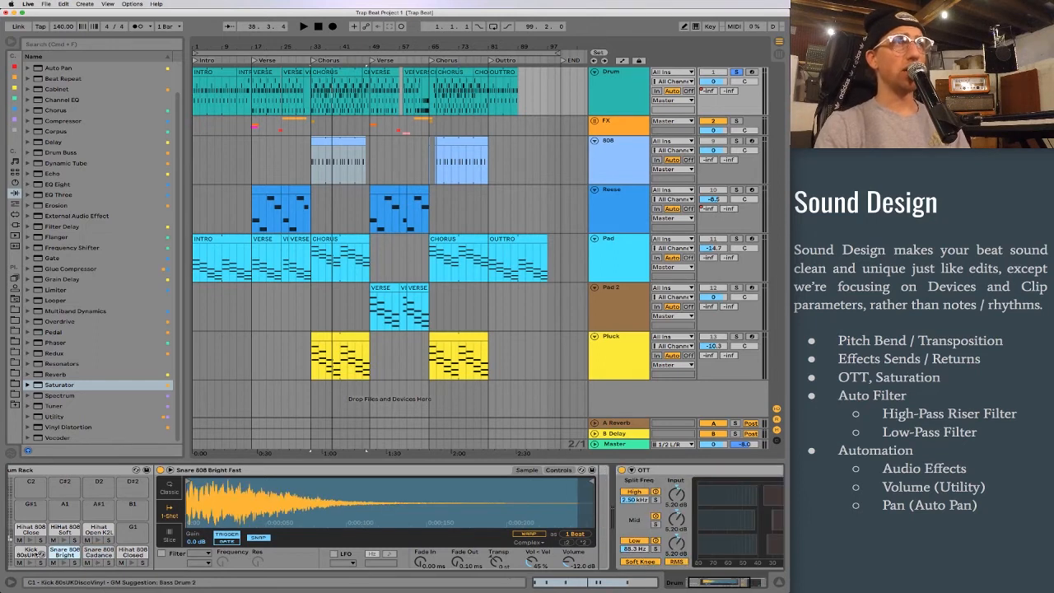
{"action": "left_click", "coordinate": [33, 554]}
{"action": "left_click", "coordinate": [65, 554]}
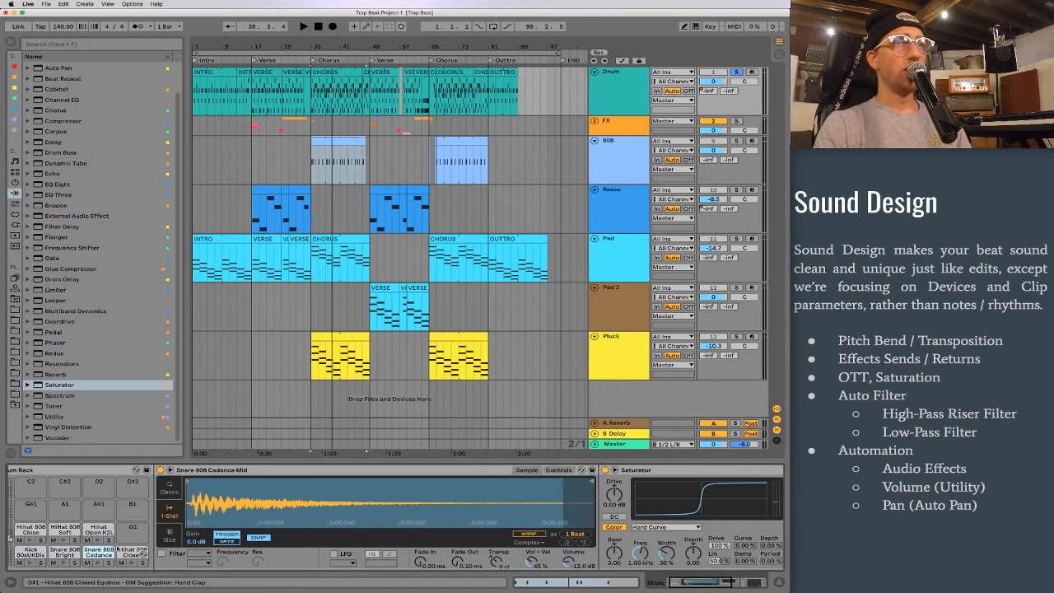
{"action": "left_click", "coordinate": [90, 554]}
{"action": "left_click", "coordinate": [511, 471]}
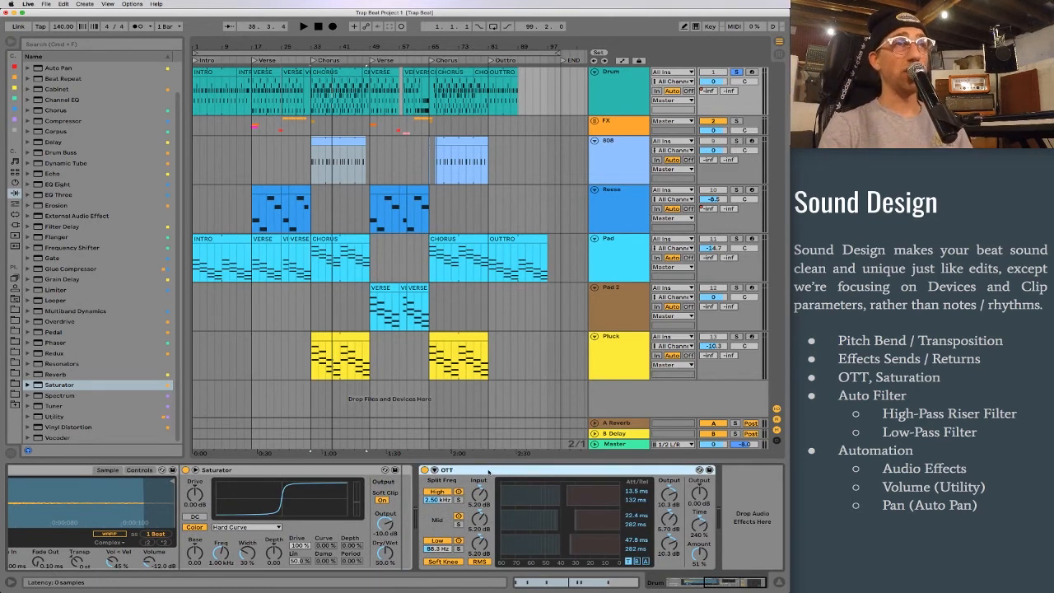
{"action": "scroll", "coordinate": [490, 472], "scroll_direction": "up", "scroll_amount": 5}
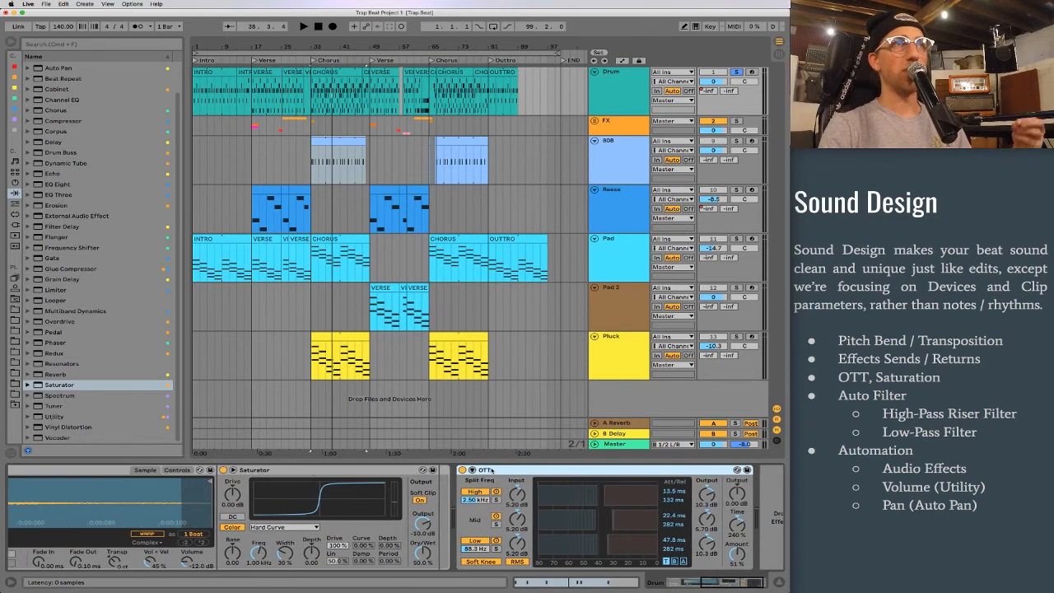
{"action": "scroll", "coordinate": [487, 473], "scroll_direction": "up", "scroll_amount": 3}
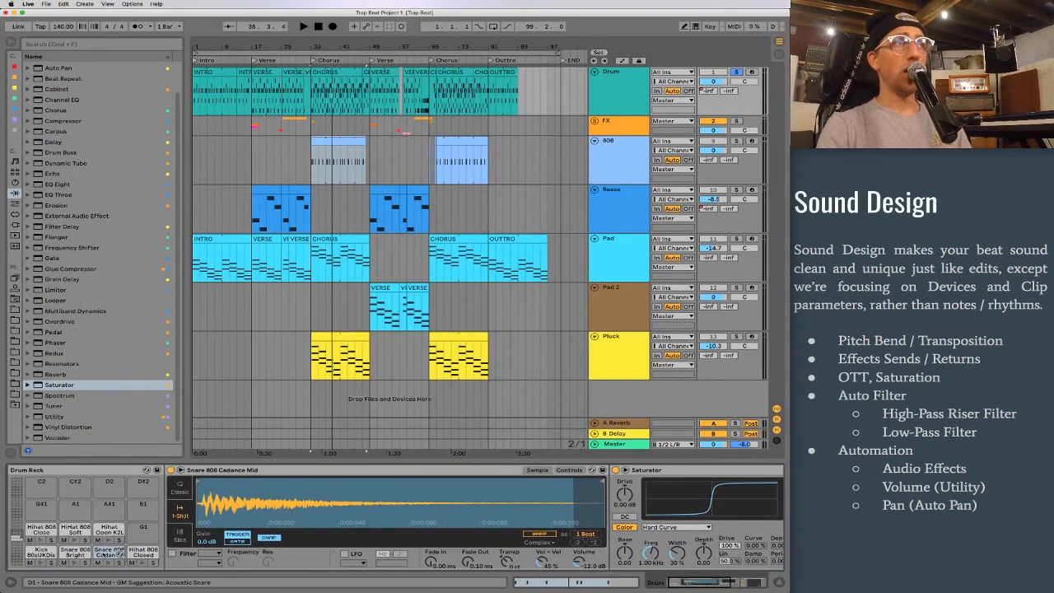
{"action": "scroll", "coordinate": [533, 501], "scroll_direction": "down", "scroll_amount": 4}
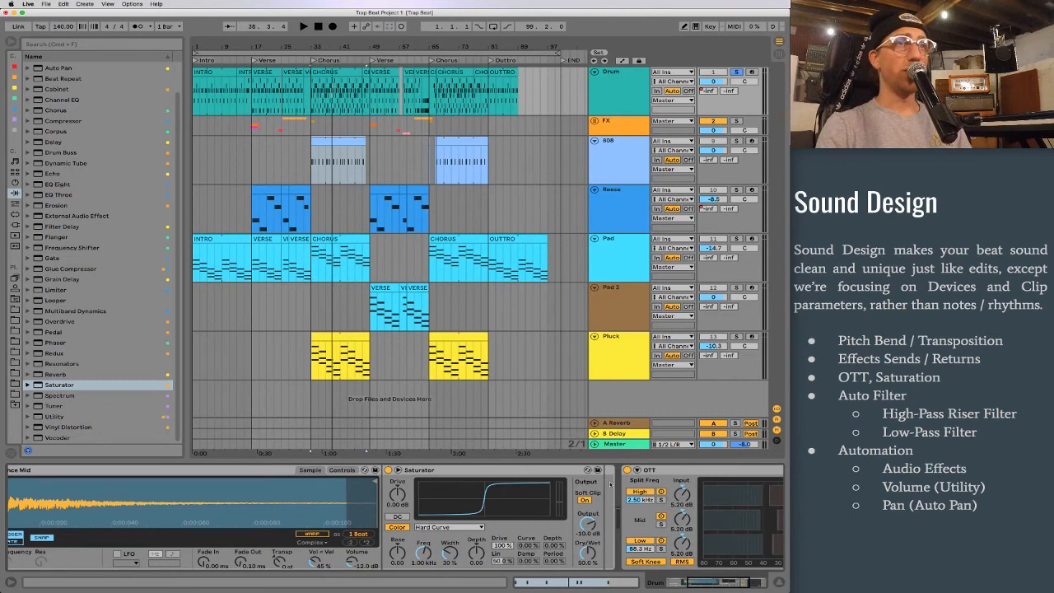
{"action": "scroll", "coordinate": [608, 485], "scroll_direction": "up", "scroll_amount": 1}
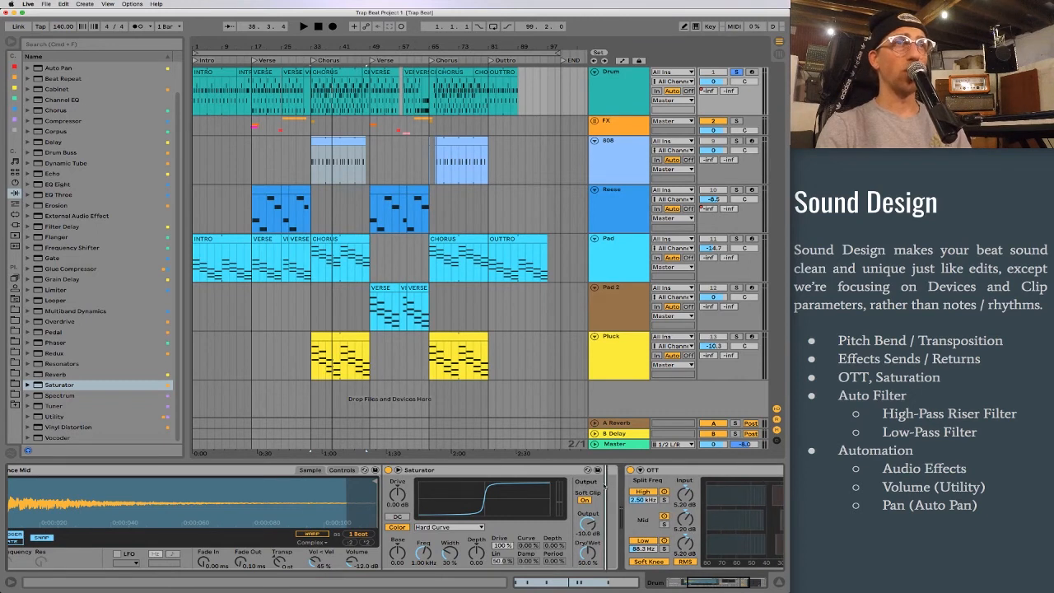
{"action": "scroll", "coordinate": [640, 492], "scroll_direction": "down", "scroll_amount": 1}
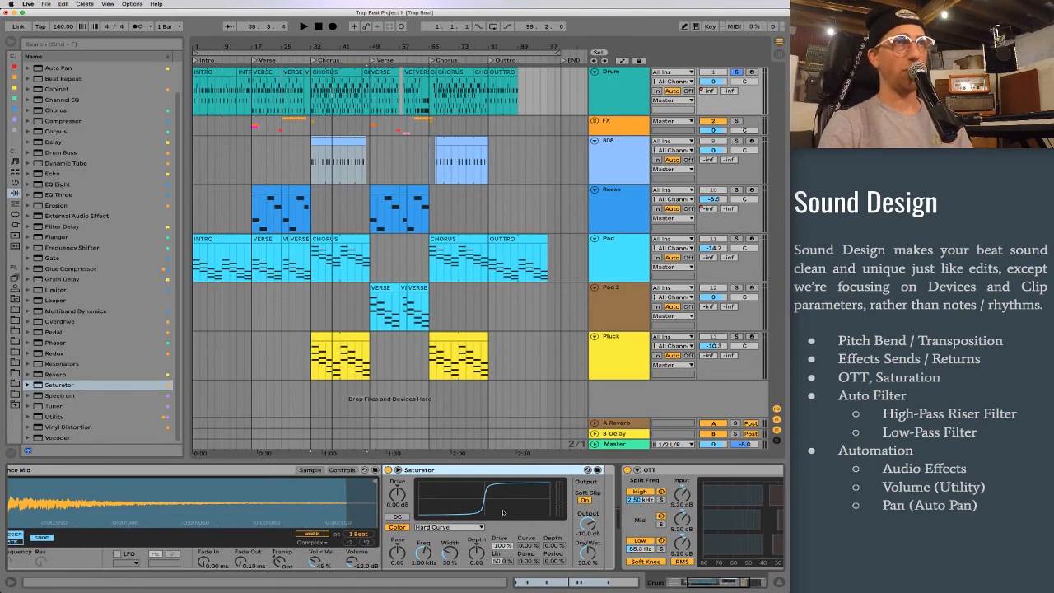
{"action": "scroll", "coordinate": [504, 514], "scroll_direction": "up", "scroll_amount": 5}
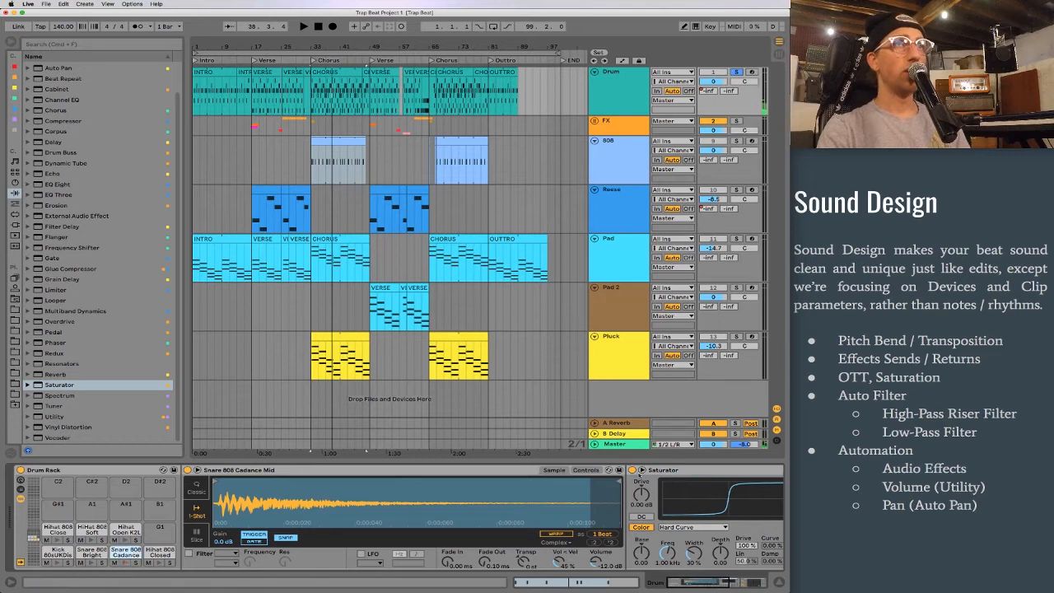
Audition the Snare 808 Cadance pad with its Saturator on, bypassed and on again
{"action": "left_click", "coordinate": [115, 562]}
{"action": "left_click", "coordinate": [124, 564]}
{"action": "left_click", "coordinate": [124, 564]}
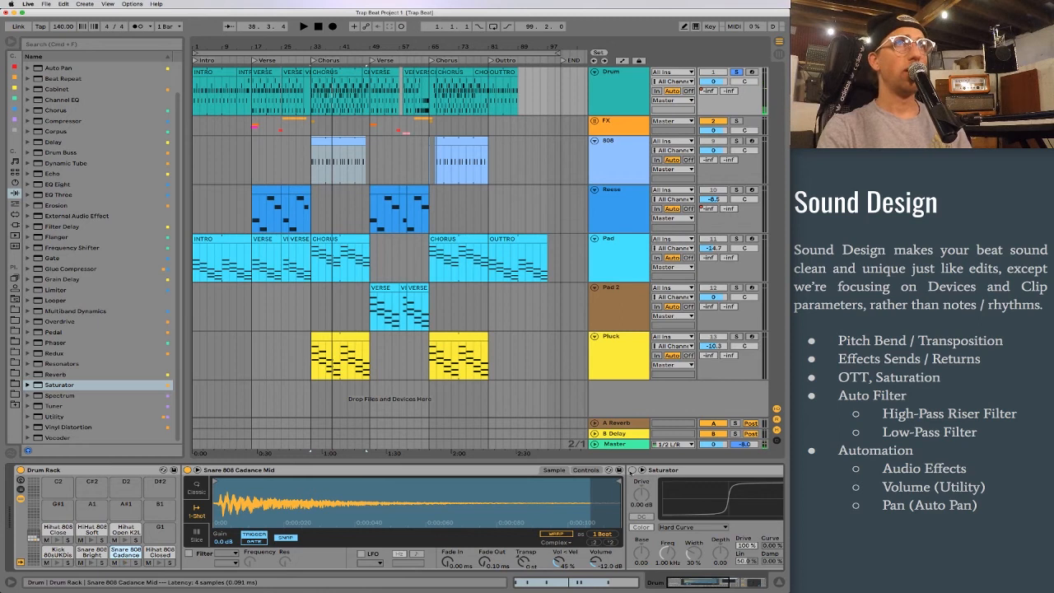
{"action": "left_click", "coordinate": [633, 470]}
{"action": "left_click", "coordinate": [125, 561]}
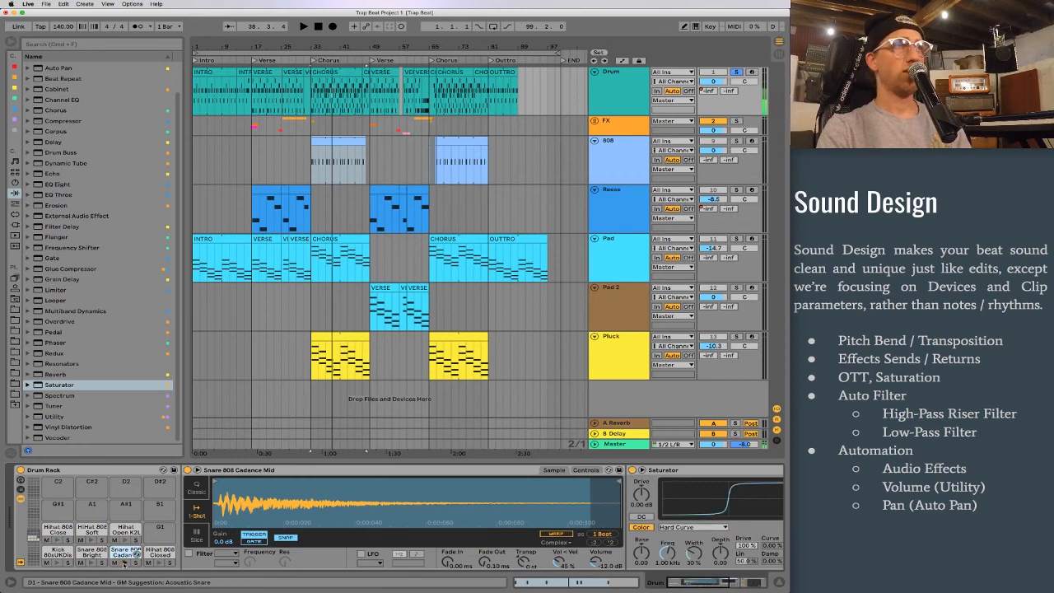
Audition the Kick 80sUKDiscoVinyl pad of the Drum Rack several times without saturation
{"action": "left_click", "coordinate": [62, 552]}
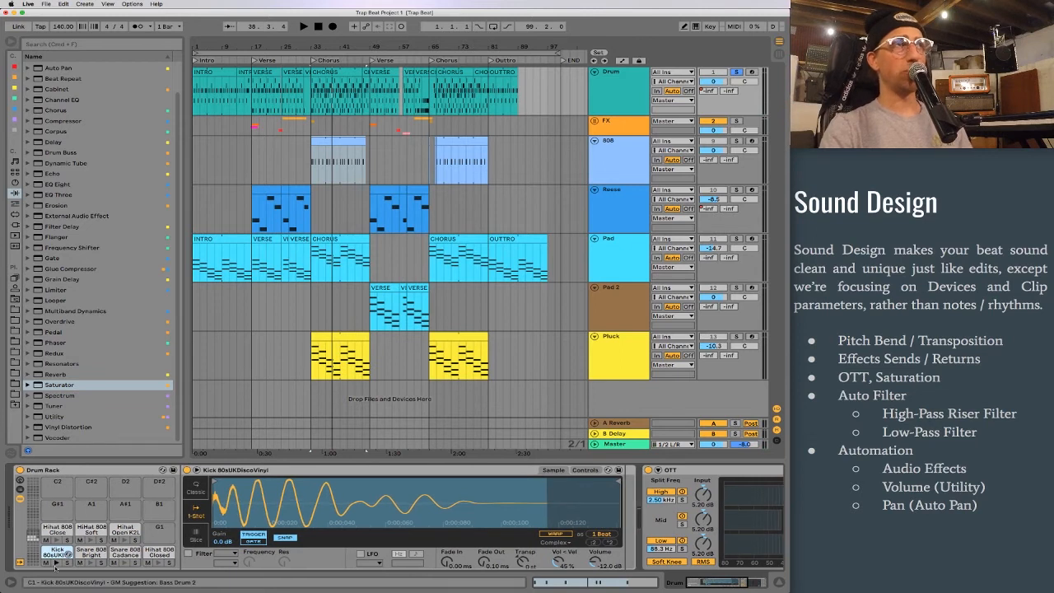
{"action": "left_click", "coordinate": [56, 563]}
{"action": "left_click", "coordinate": [56, 563]}
{"action": "left_click", "coordinate": [56, 563]}
Insert a Saturator right after the Kick 80sUKDiscoVinyl sampler inside the Drum Rack and audition the kick
{"action": "left_click", "coordinate": [39, 385]}
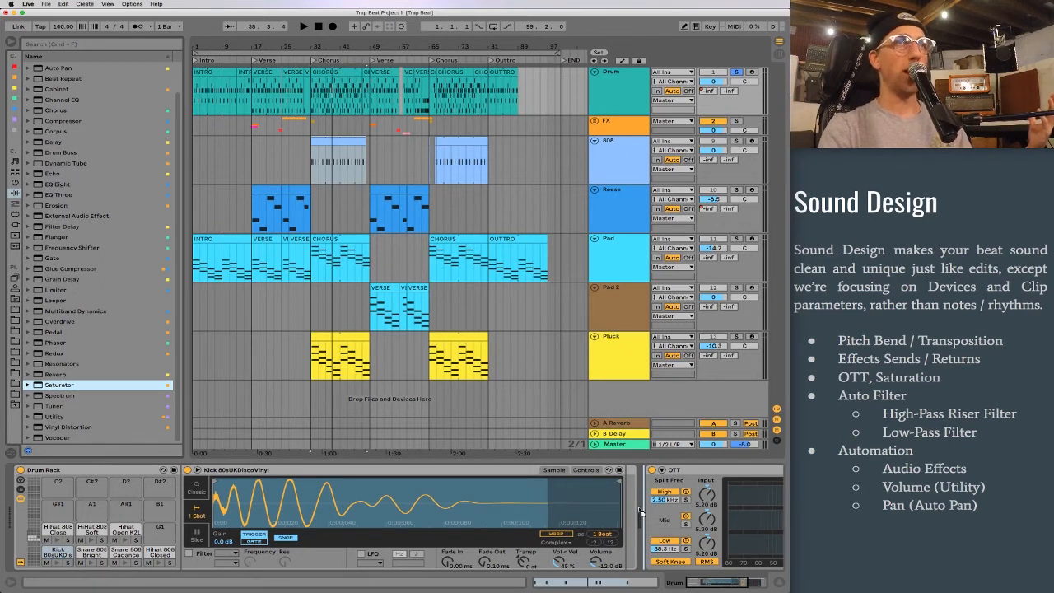
{"action": "left_click_drag", "start_coordinate": [633, 512], "coordinate": [624, 511]}
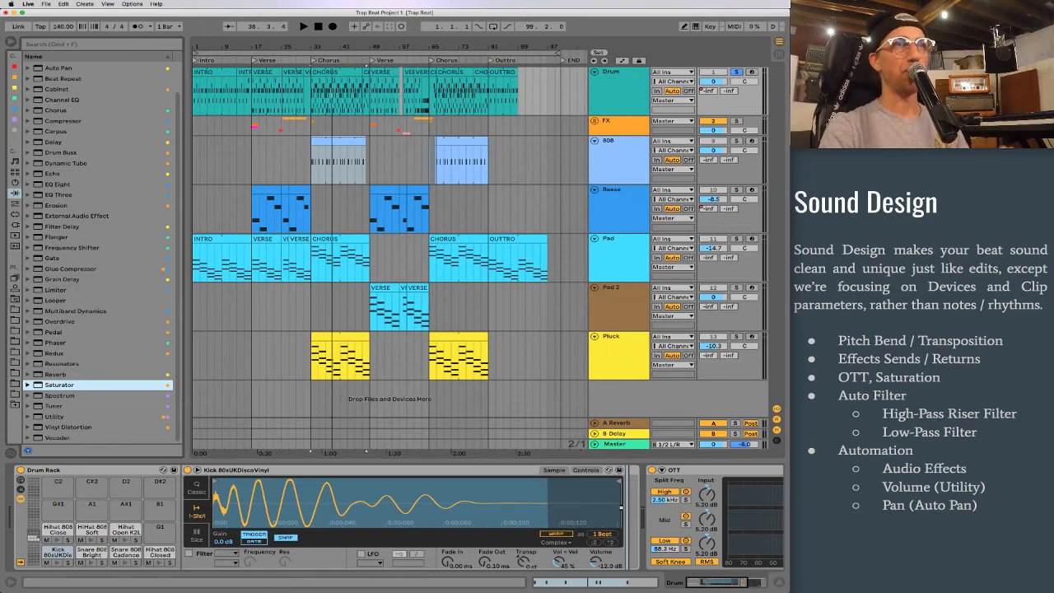
{"action": "key", "text": "Return"}
{"action": "scroll", "coordinate": [193, 543], "scroll_direction": "left", "scroll_amount": 2}
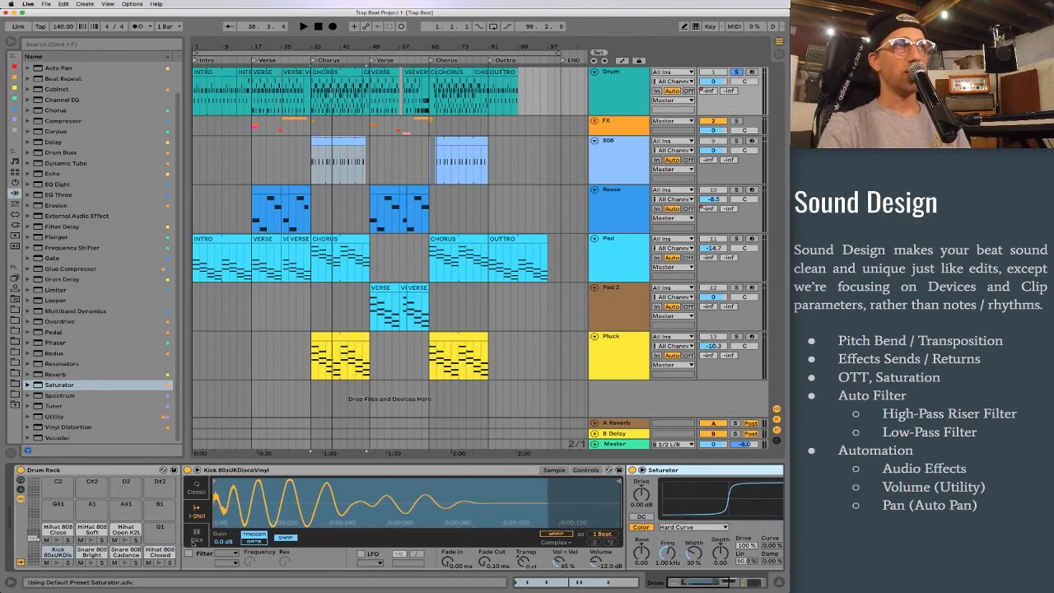
{"action": "left_click", "coordinate": [56, 561]}
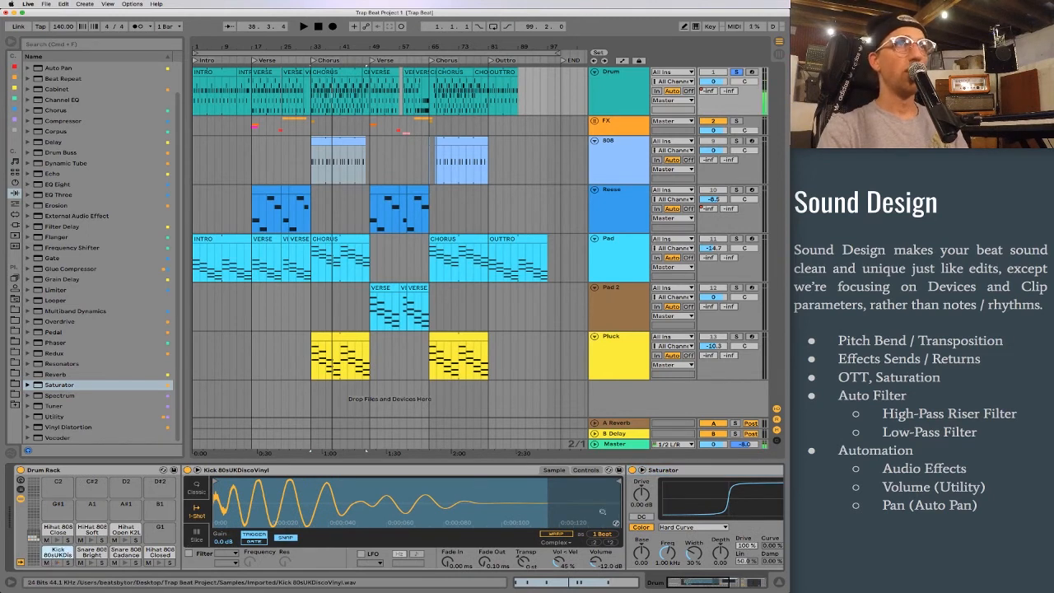
Audition the Kick 80sUKDiscoVinyl pad with its Saturator bypassed and switched back on, and review the device chain up to the OTT
{"action": "left_click", "coordinate": [632, 470]}
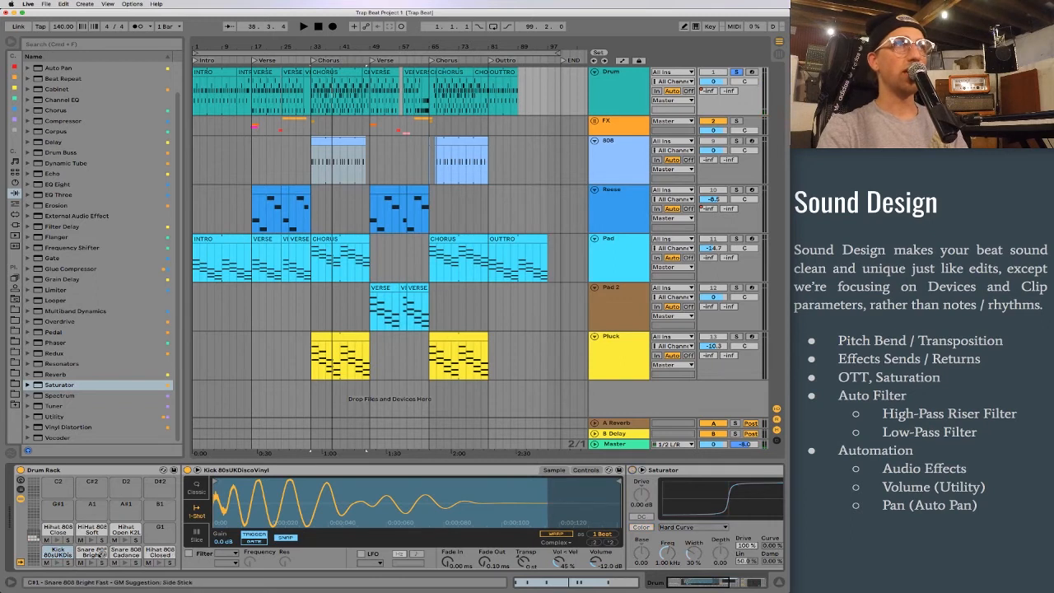
{"action": "left_click", "coordinate": [56, 561]}
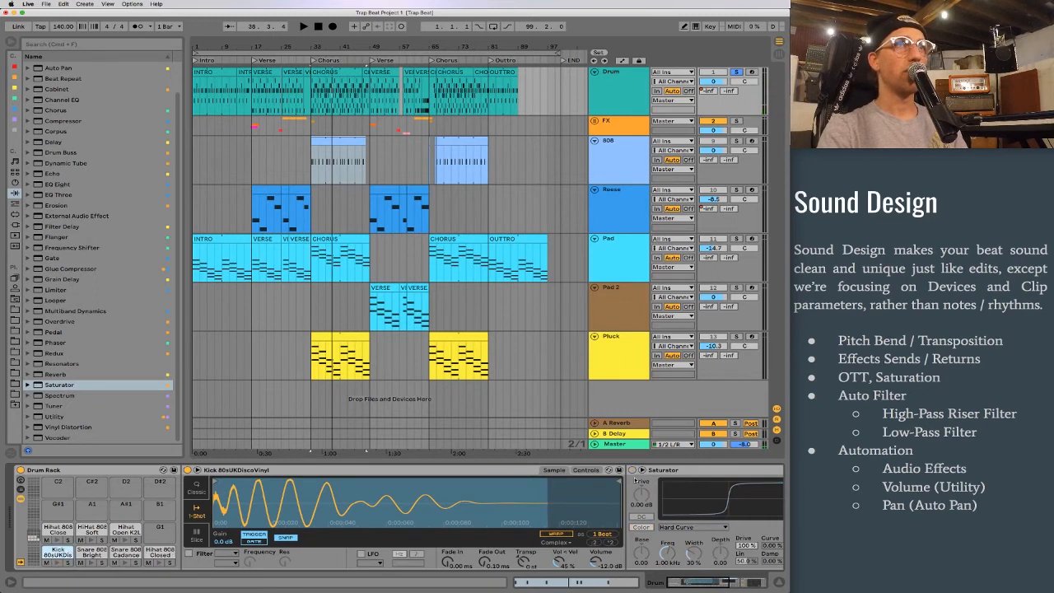
{"action": "left_click", "coordinate": [632, 469]}
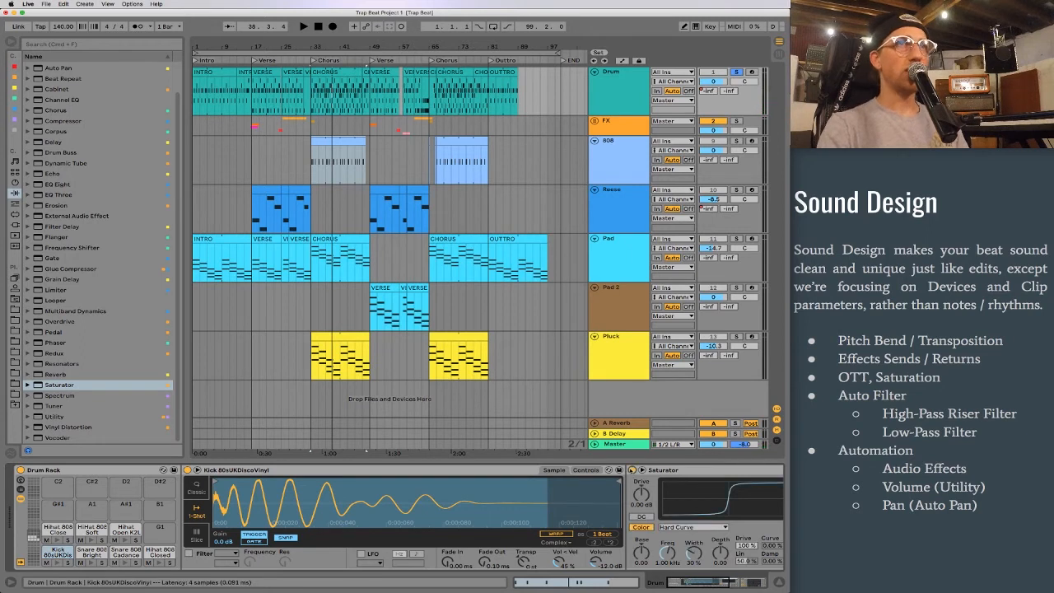
{"action": "left_click", "coordinate": [54, 563]}
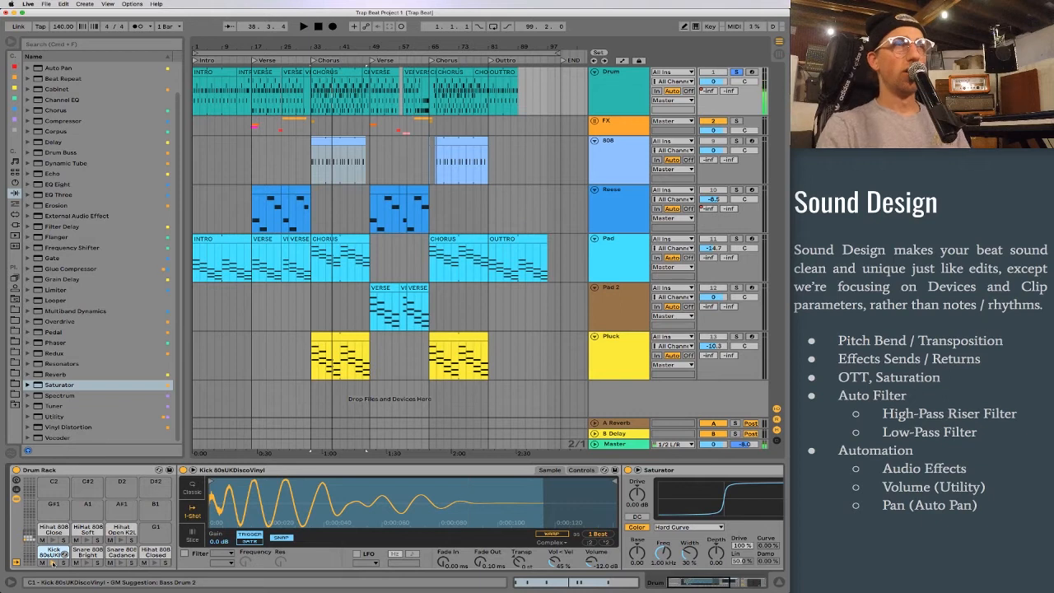
{"action": "scroll", "coordinate": [232, 504], "scroll_direction": "right", "scroll_amount": 5}
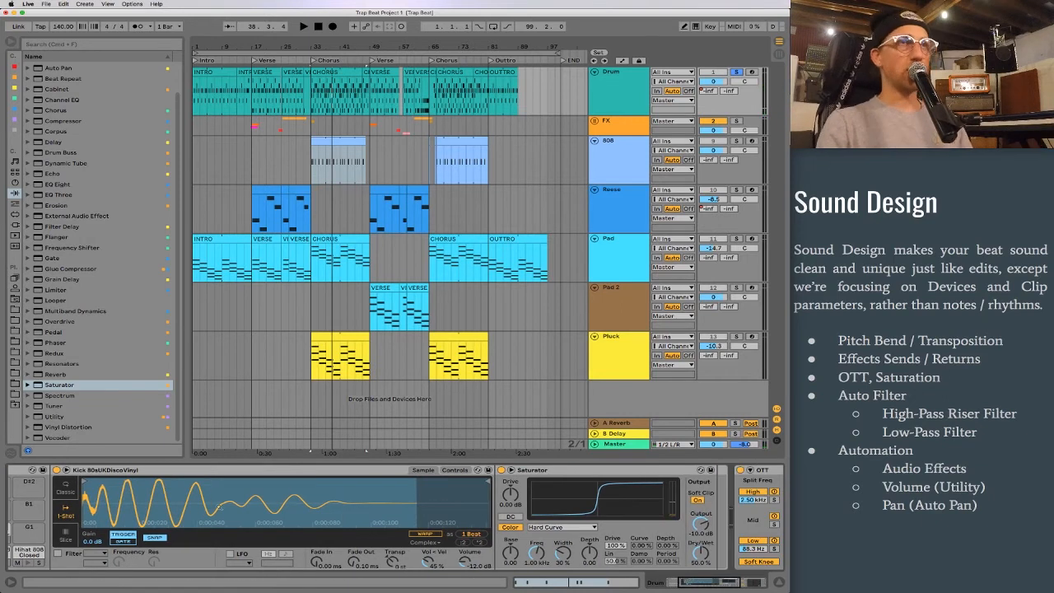
{"action": "scroll", "coordinate": [232, 503], "scroll_direction": "left", "scroll_amount": 1}
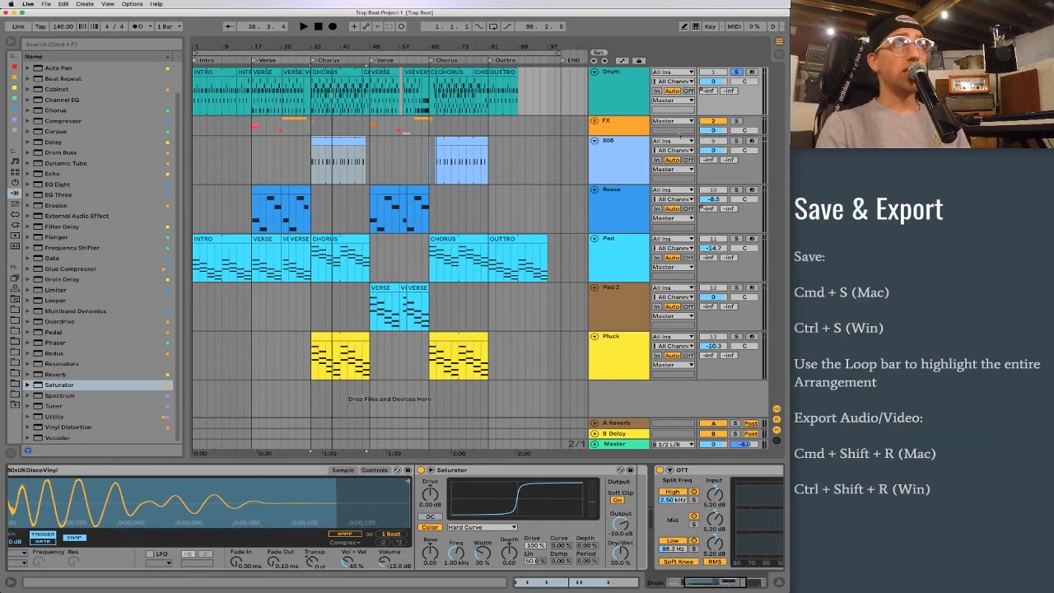
Play the first chorus with the Drum track soloed, and unsolo it to hear the chorus in the full mix
{"action": "left_click", "coordinate": [337, 72]}
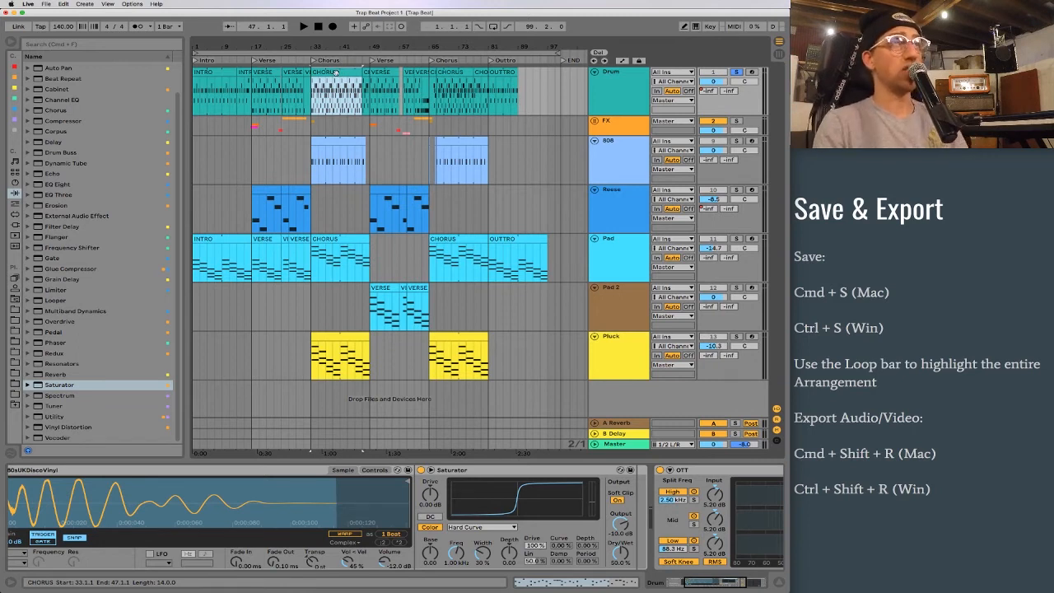
{"action": "key", "text": "space"}
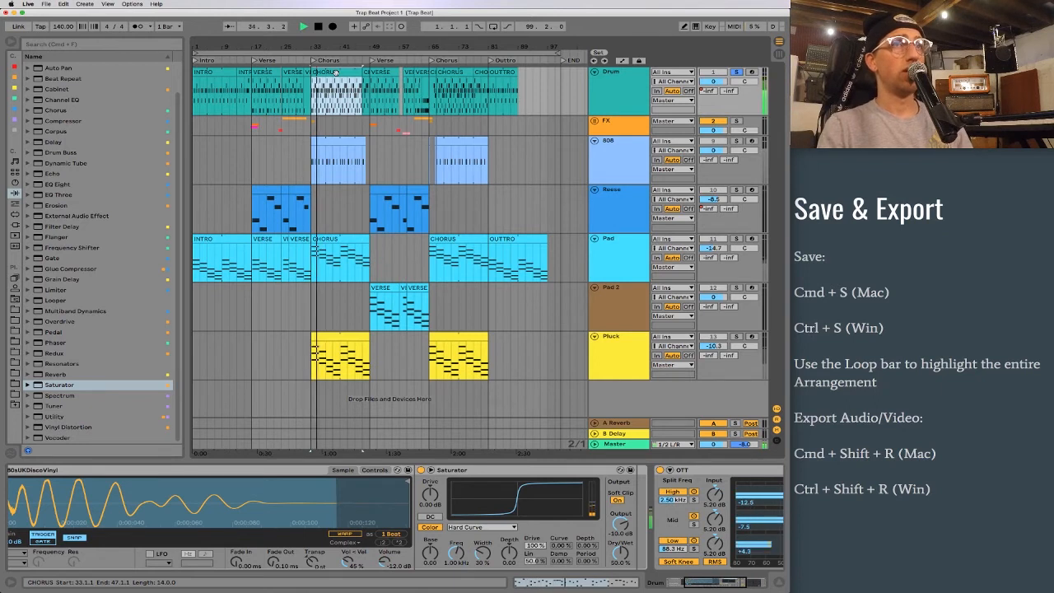
{"action": "key", "text": "space"}
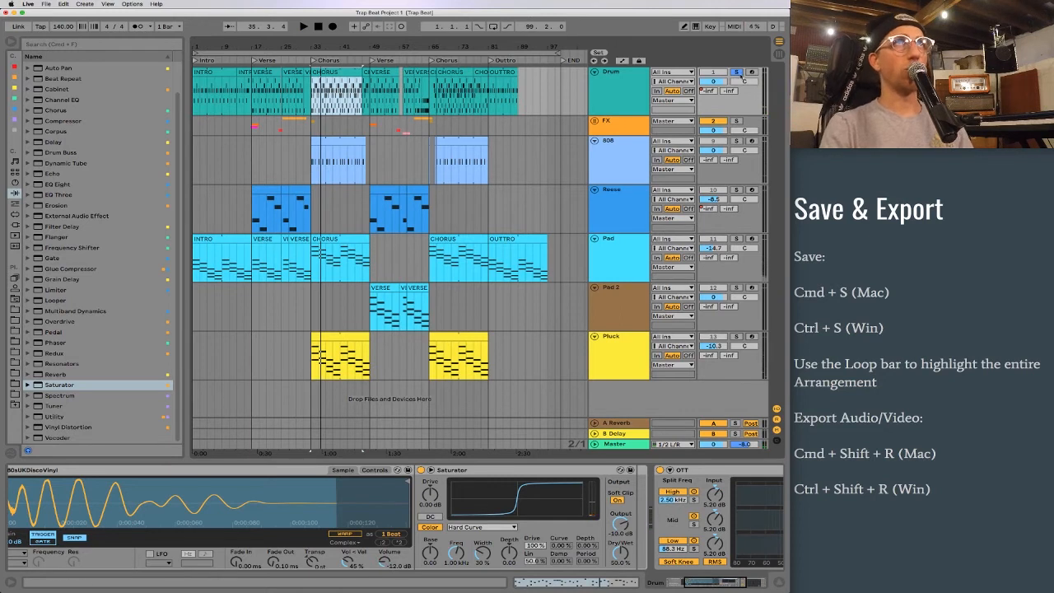
{"action": "left_click", "coordinate": [634, 98]}
{"action": "key", "text": "space"}
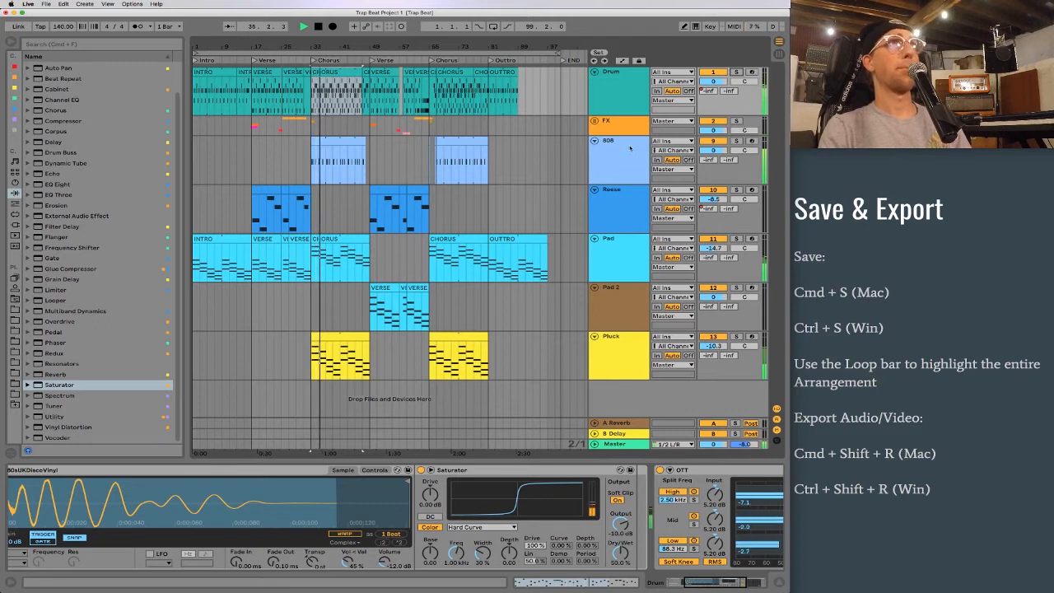
{"action": "key", "text": "space"}
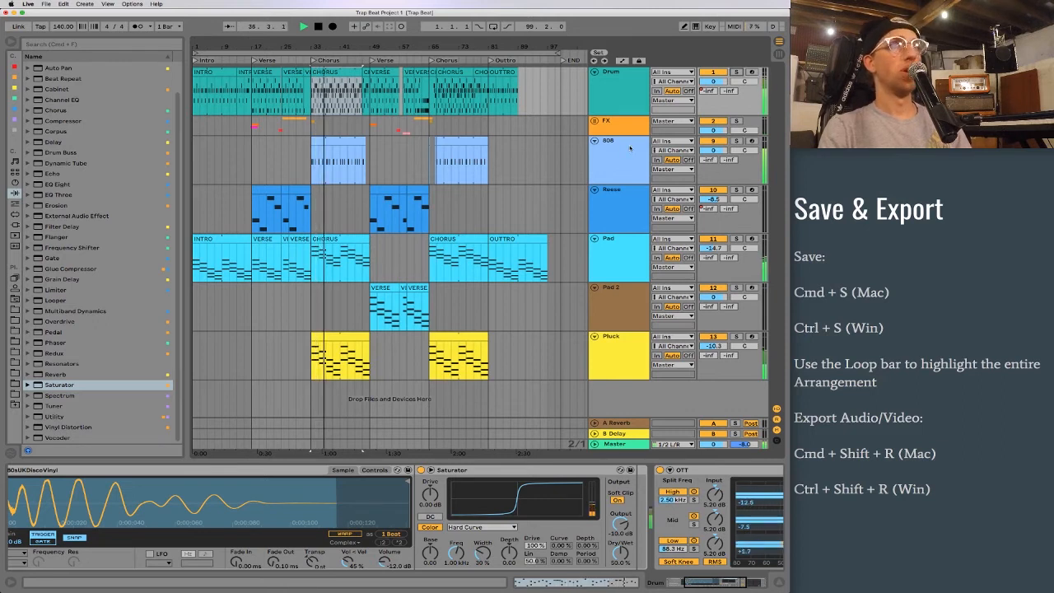
Add an Auto Filter at the end of the Pad track's device chain and set its low-pass frequency to 19.9 kHz
{"action": "scroll", "coordinate": [857, 252], "scroll_direction": "down", "scroll_amount": 5}
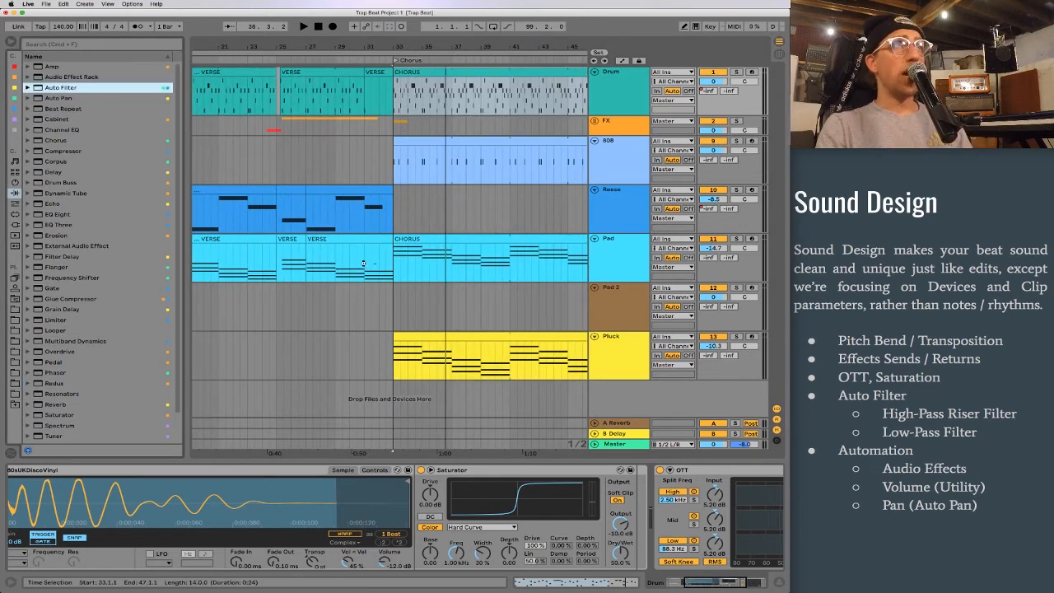
{"action": "left_click_drag", "start_coordinate": [362, 265], "coordinate": [366, 265]}
{"action": "left_click", "coordinate": [365, 258]}
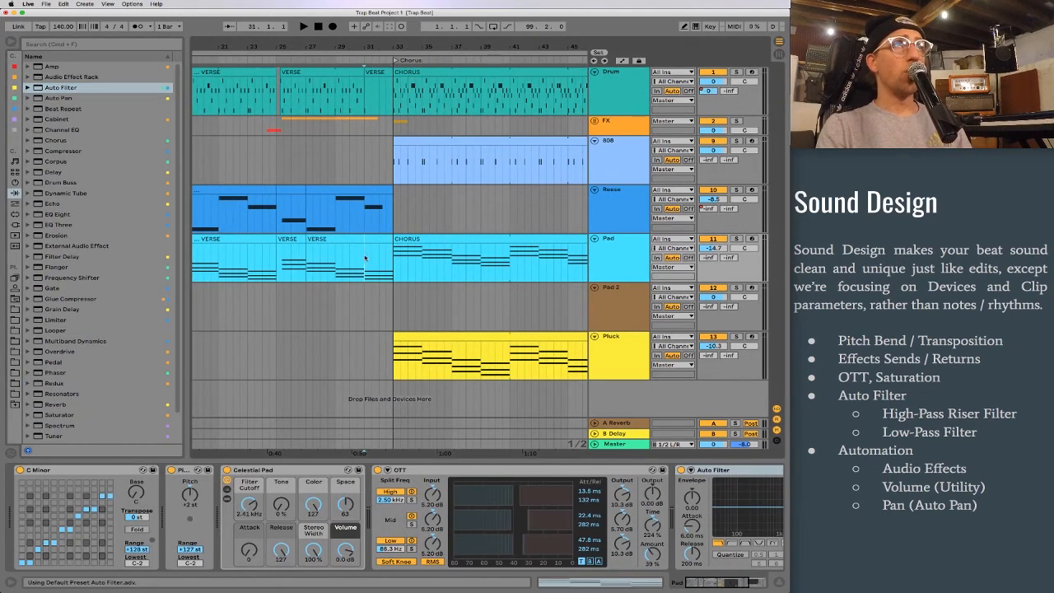
{"action": "scroll", "coordinate": [593, 531], "scroll_direction": "right", "scroll_amount": 5}
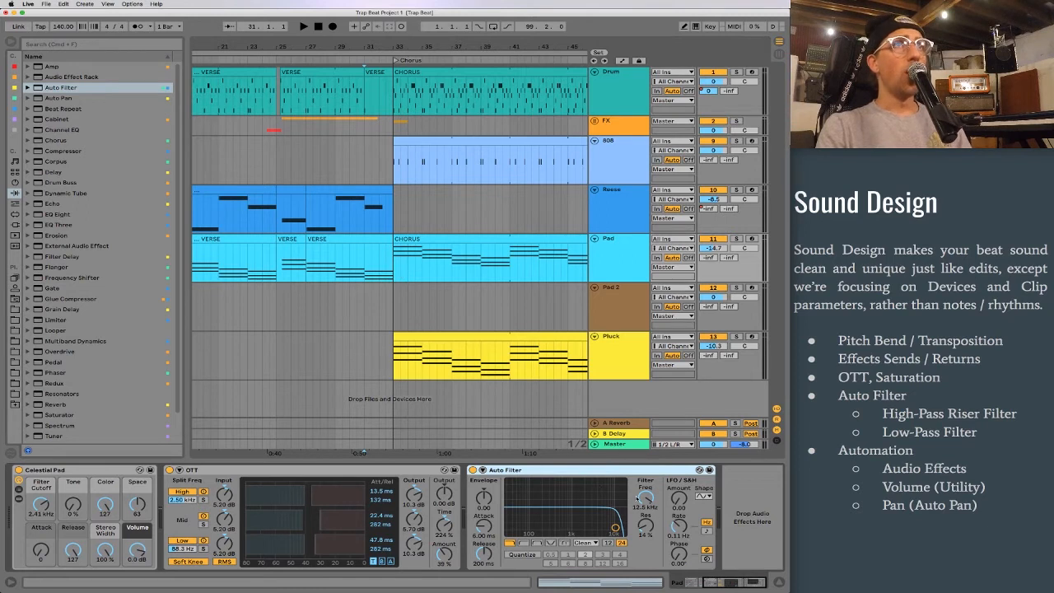
{"action": "left_click_drag", "start_coordinate": [646, 498], "coordinate": [646, 477]}
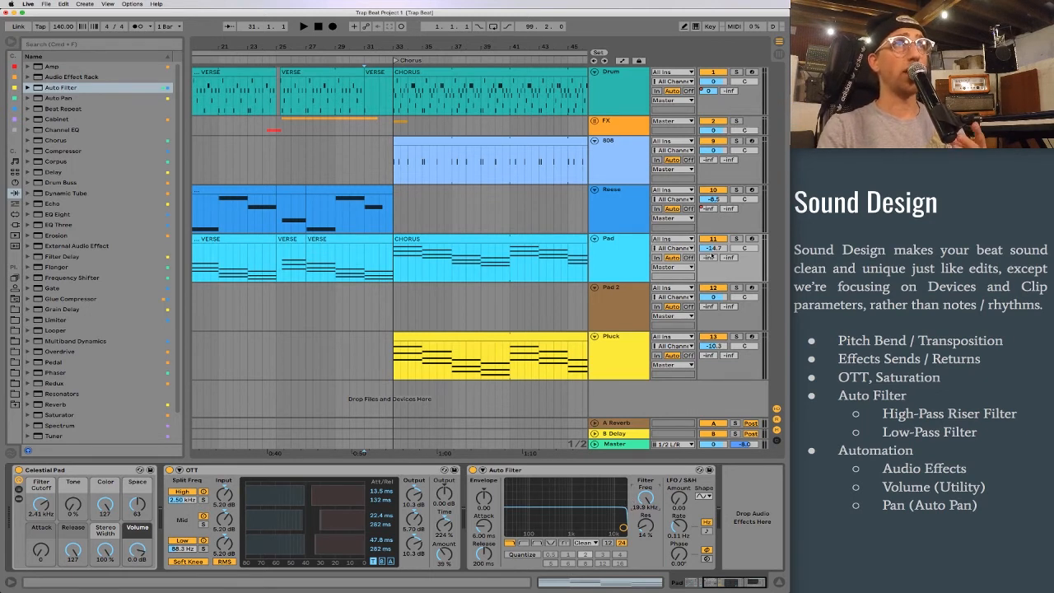
Solo the Pad track and audition it from bar 31 while sweeping the Auto Filter's low-pass frequency
{"action": "left_click", "coordinate": [736, 239]}
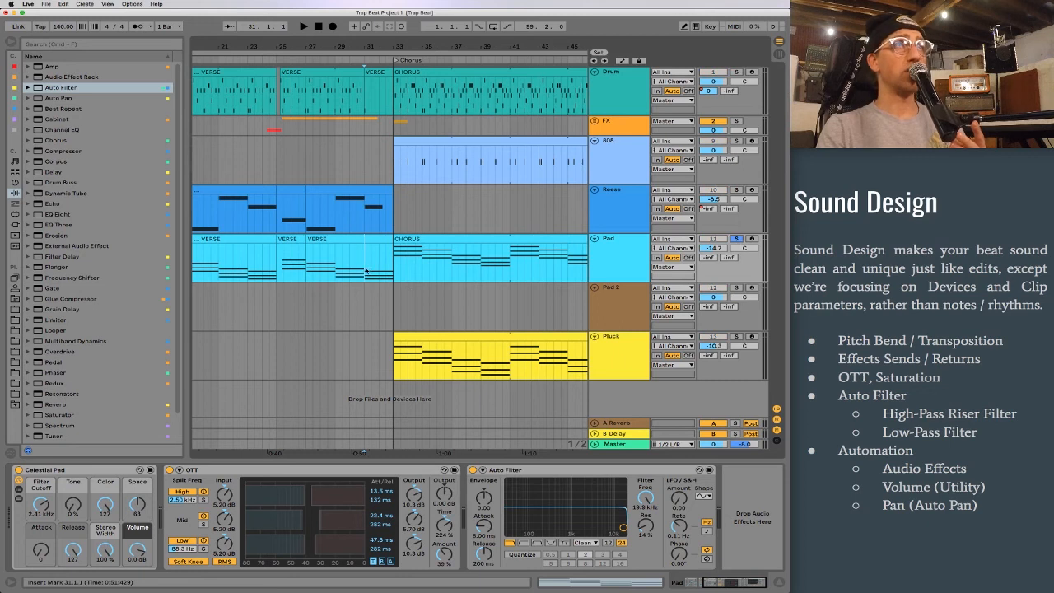
{"action": "key", "text": "space"}
{"action": "mouse_move", "coordinate": [646, 497]}
{"action": "left_mouse_down"}
{"action": "mouse_move", "coordinate": [646, 570]}
{"action": "mouse_move", "coordinate": [645, 497]}
{"action": "left_mouse_up"}
{"action": "key", "text": "space"}
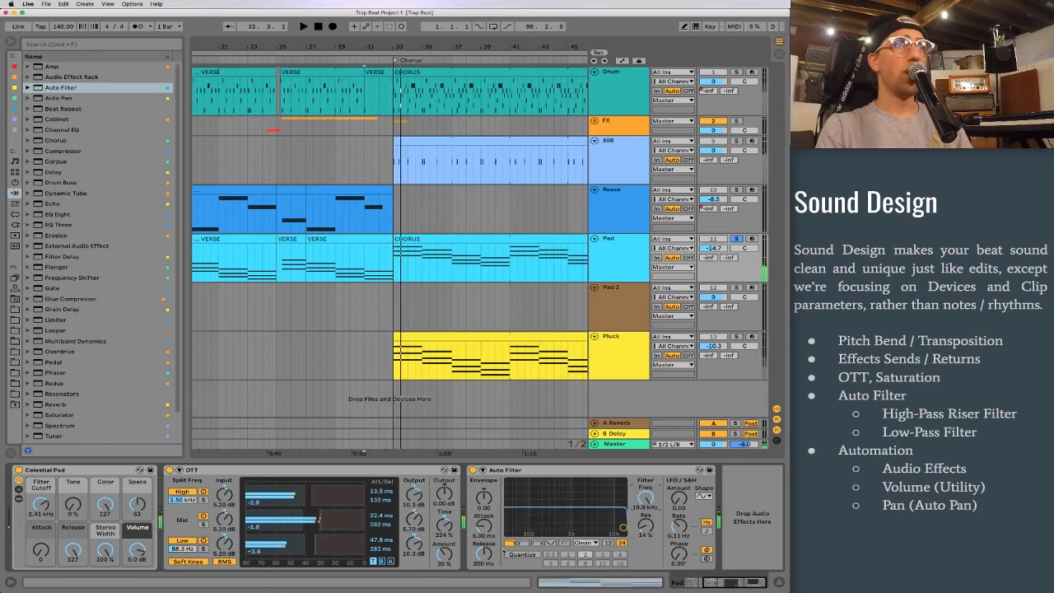
Switch the Pad's Auto Filter to high-pass at 26.0 Hz and audition the track while sweeping the frequency
{"action": "left_click_drag", "start_coordinate": [646, 498], "coordinate": [646, 576]}
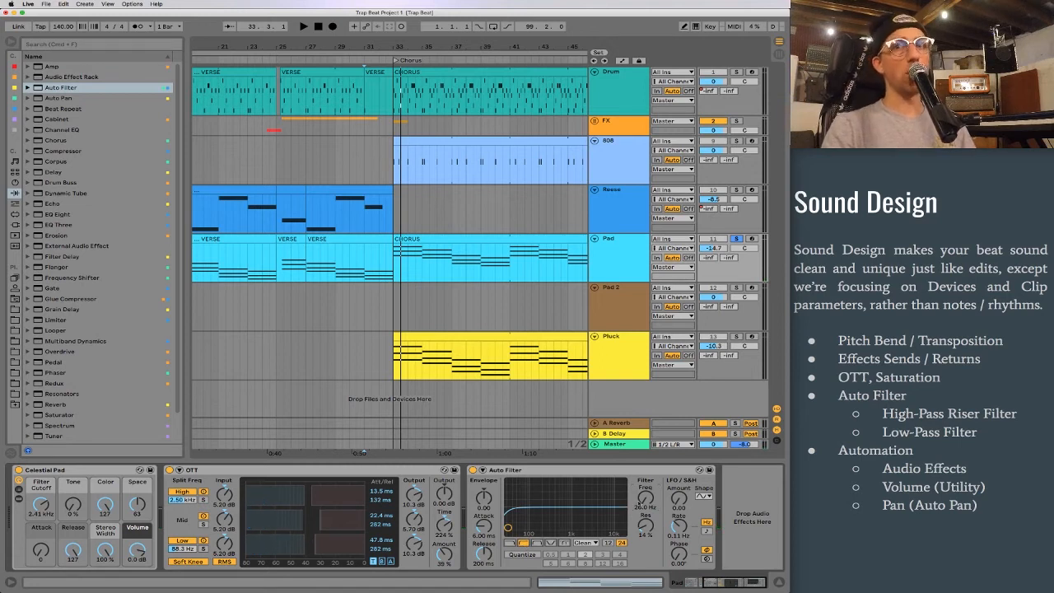
{"action": "key", "text": "space"}
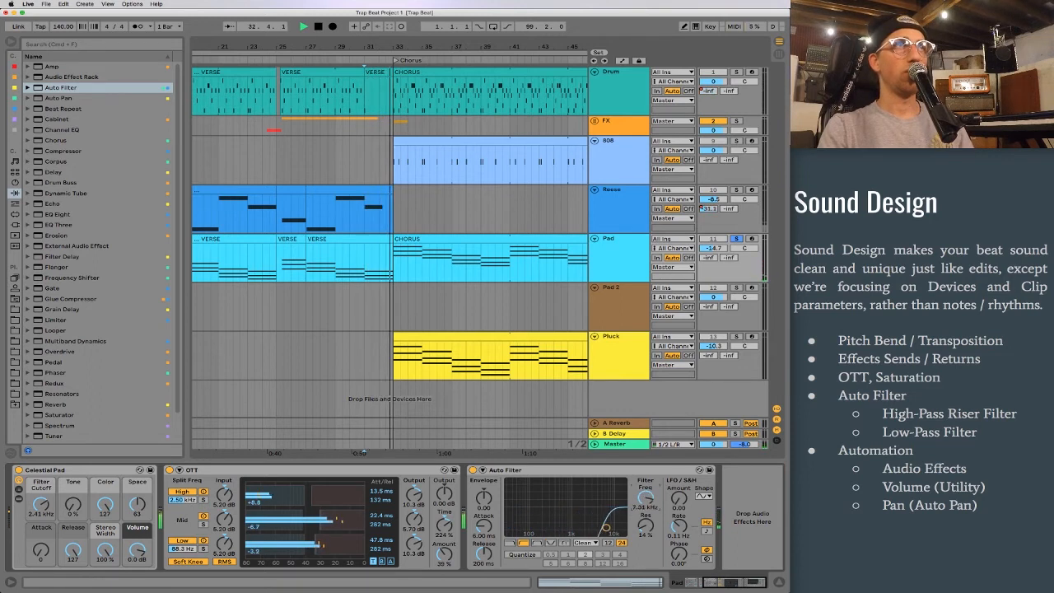
{"action": "key", "text": "space"}
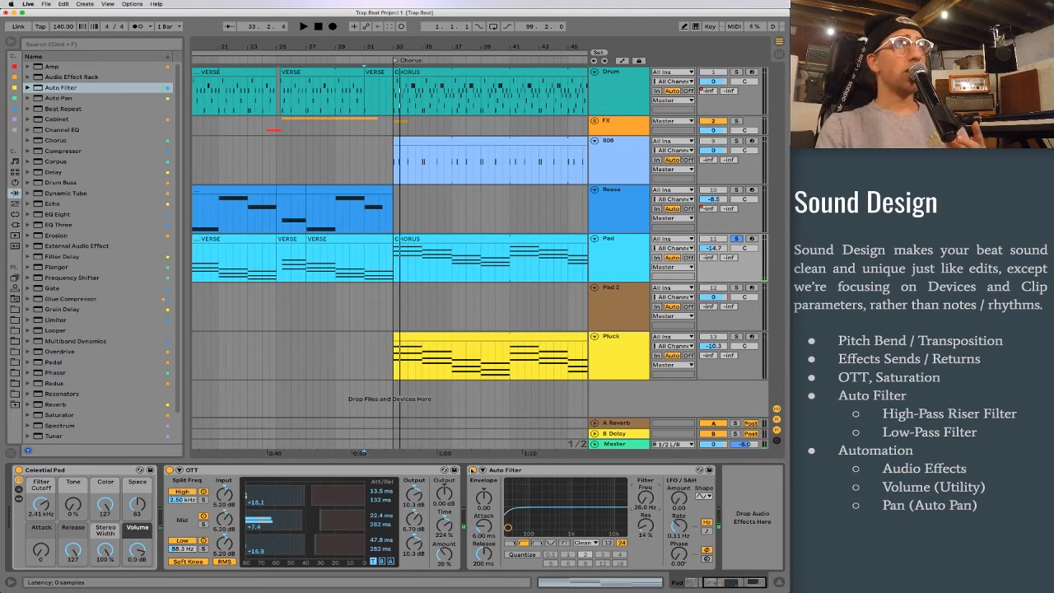
Switch the Pad's Auto Filter back to low-pass and set its frequency to 19.9 kHz, with the insert mark at bar 31
{"action": "left_click_drag", "start_coordinate": [364, 258], "coordinate": [397, 262]}
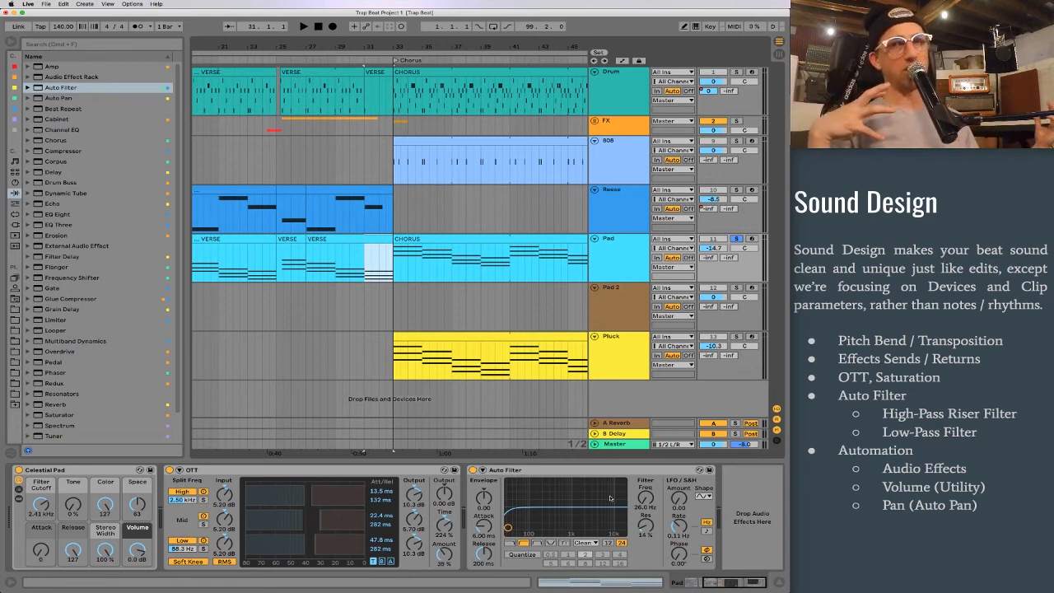
{"action": "left_click", "coordinate": [391, 97]}
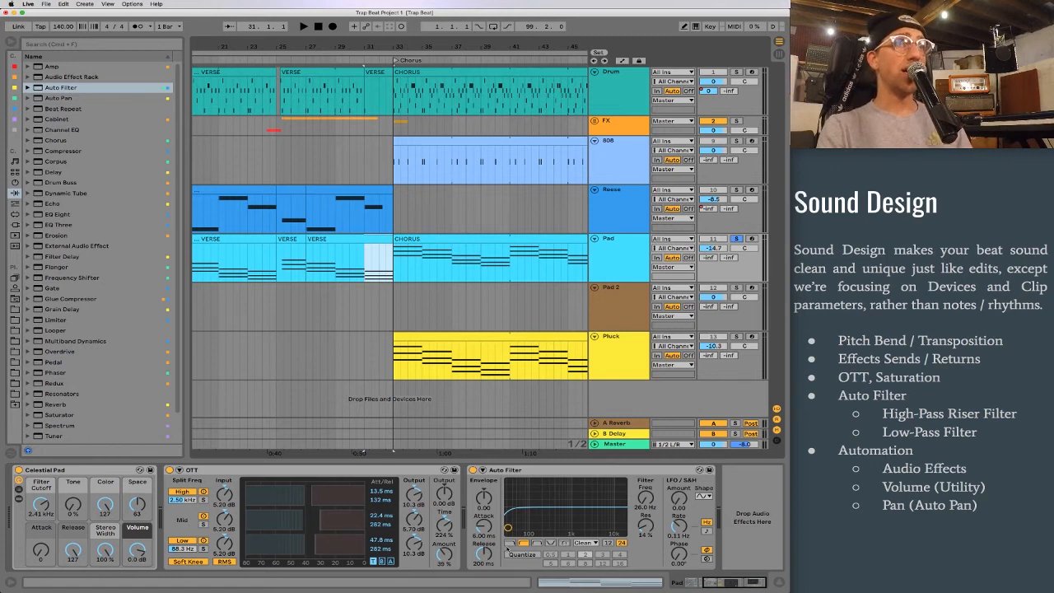
{"action": "left_click", "coordinate": [364, 221]}
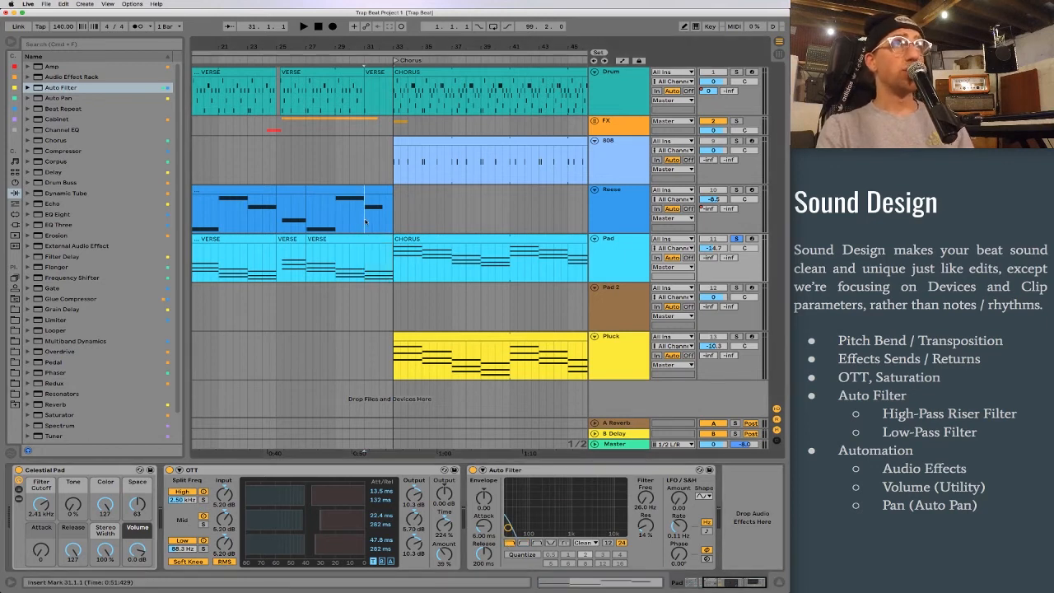
{"action": "left_click", "coordinate": [363, 262]}
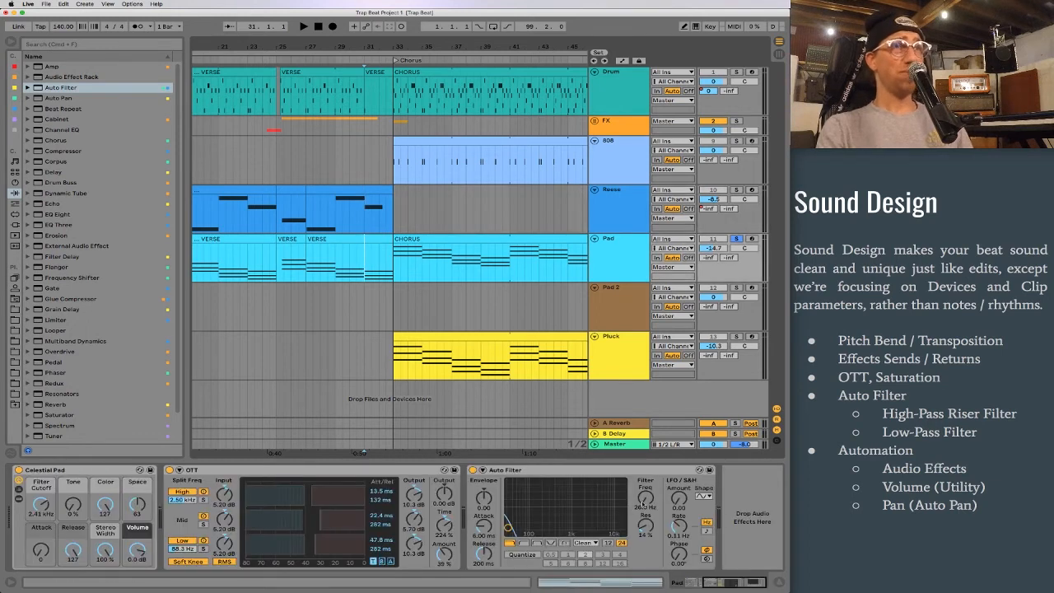
{"action": "left_click_drag", "start_coordinate": [645, 497], "coordinate": [645, 442]}
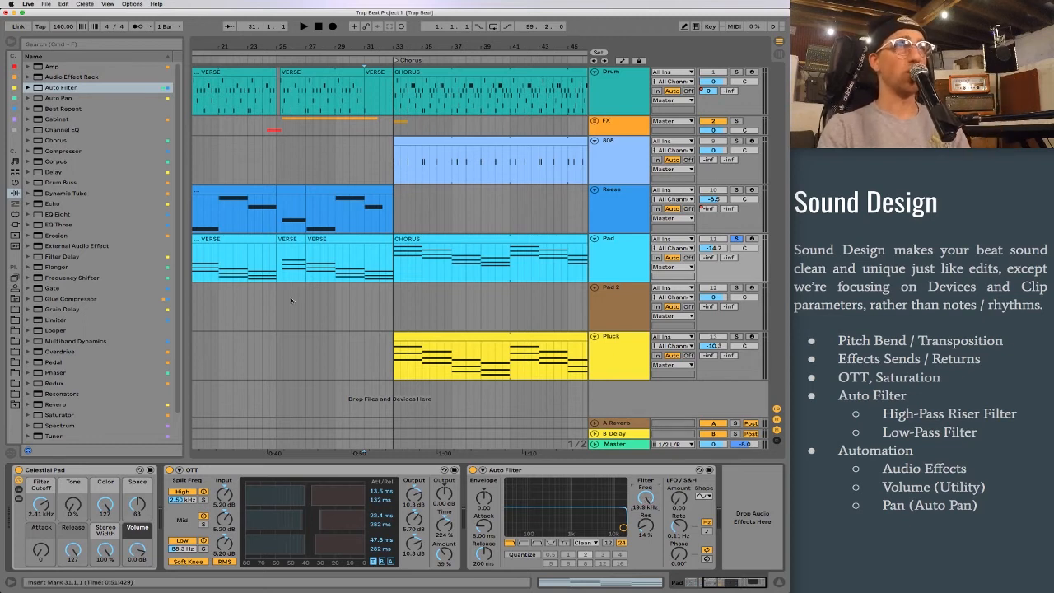
Show the automation of the Pad's Auto Filter frequency in a new lane
{"action": "left_click", "coordinate": [546, 473]}
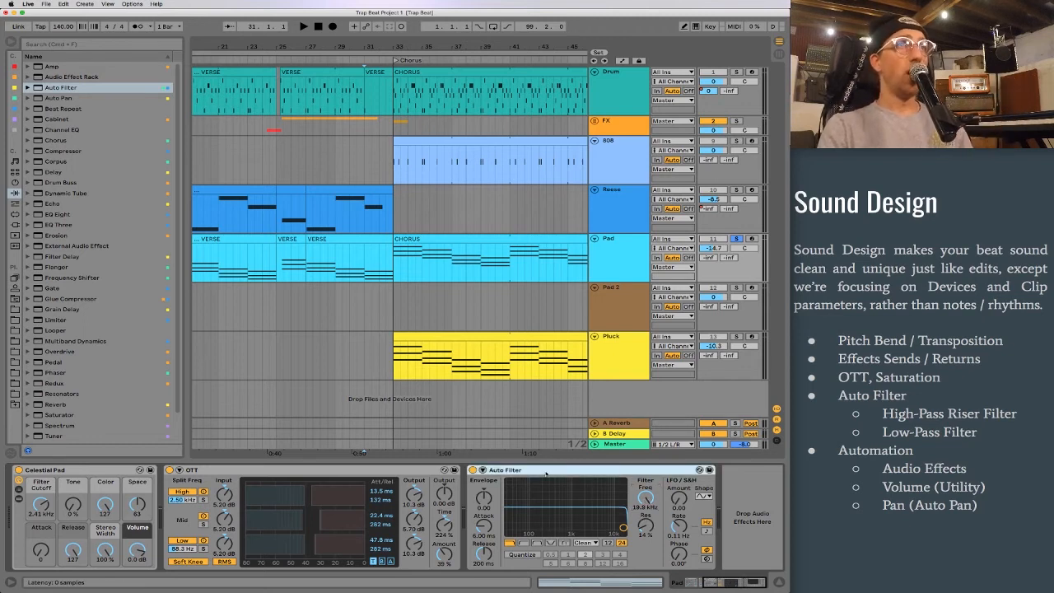
{"action": "right_click", "coordinate": [645, 497]}
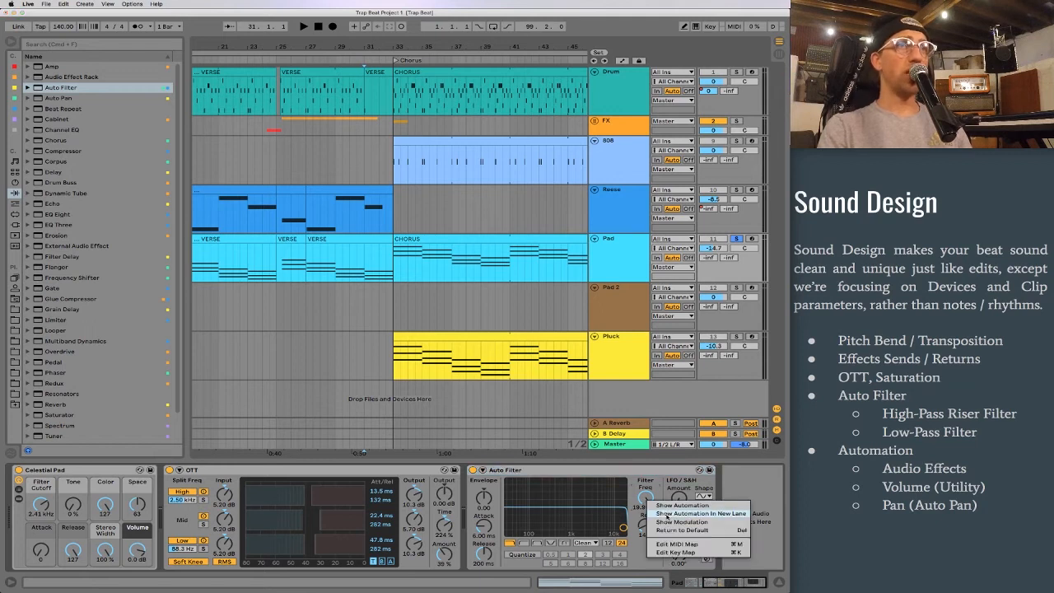
{"action": "left_click", "coordinate": [659, 513]}
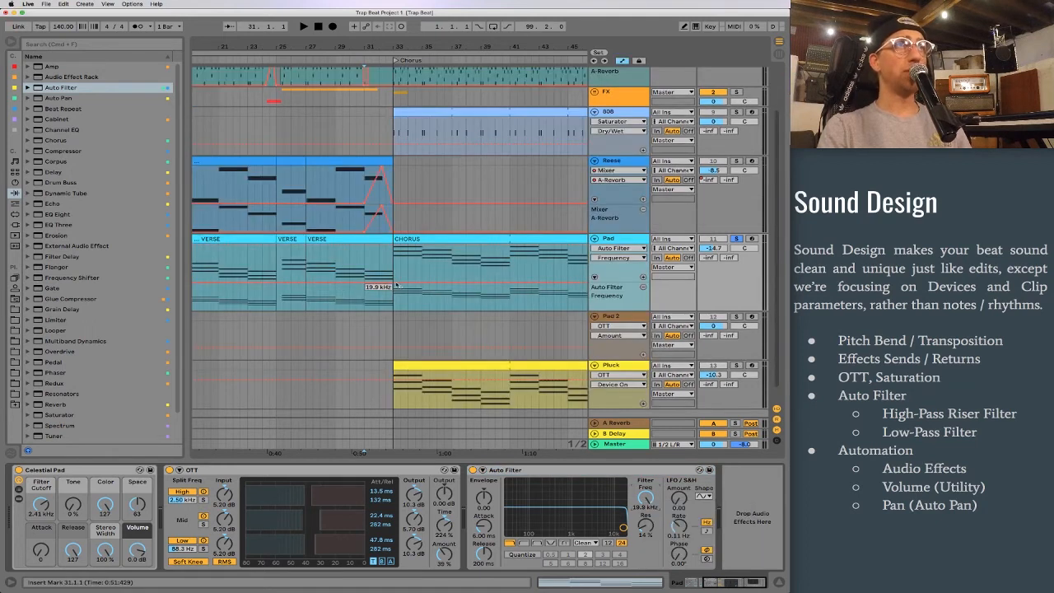
Draw a falling Auto Filter frequency ramp on the Pad from 19.9 kHz at bar 31 to 95.5 Hz at the chorus start, bar 33
{"action": "left_click_drag", "start_coordinate": [364, 290], "coordinate": [392, 300]}
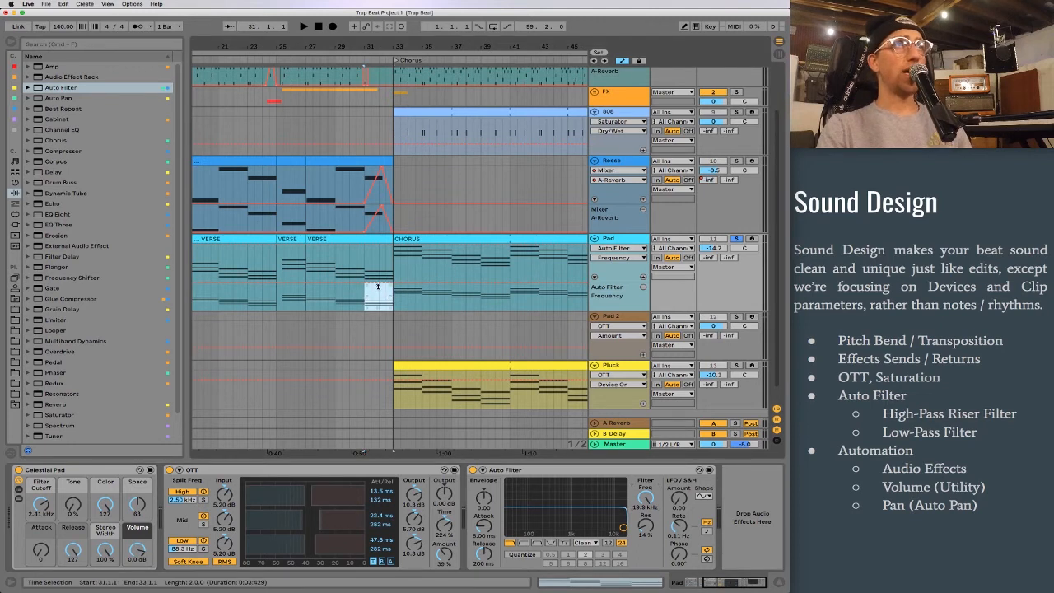
{"action": "mouse_move", "coordinate": [378, 286]}
{"action": "left_mouse_down"}
{"action": "mouse_move", "coordinate": [378, 298]}
{"action": "mouse_move", "coordinate": [378, 287]}
{"action": "left_mouse_up"}
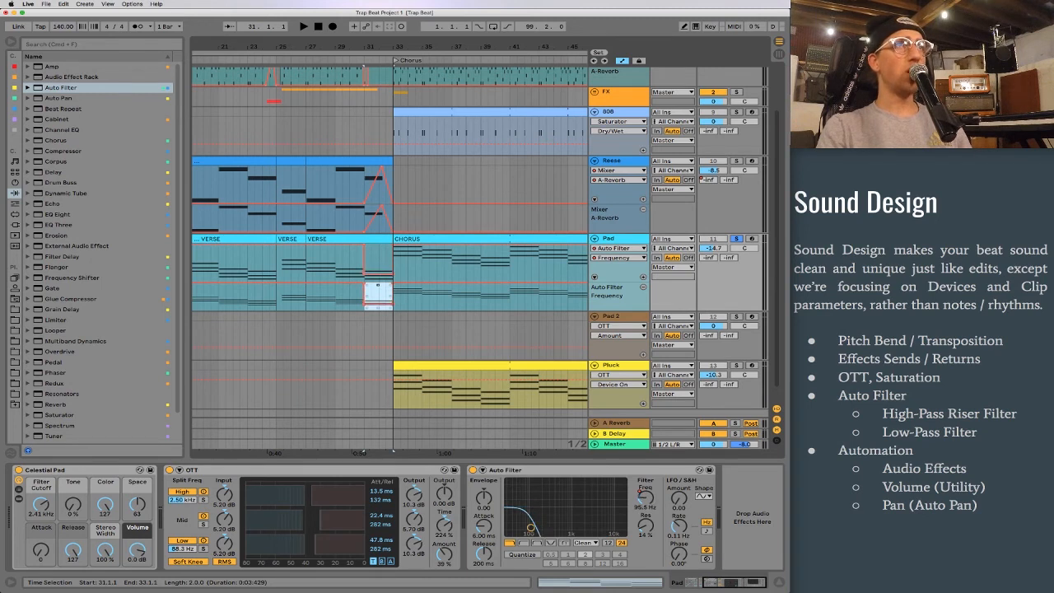
{"action": "left_click", "coordinate": [429, 299]}
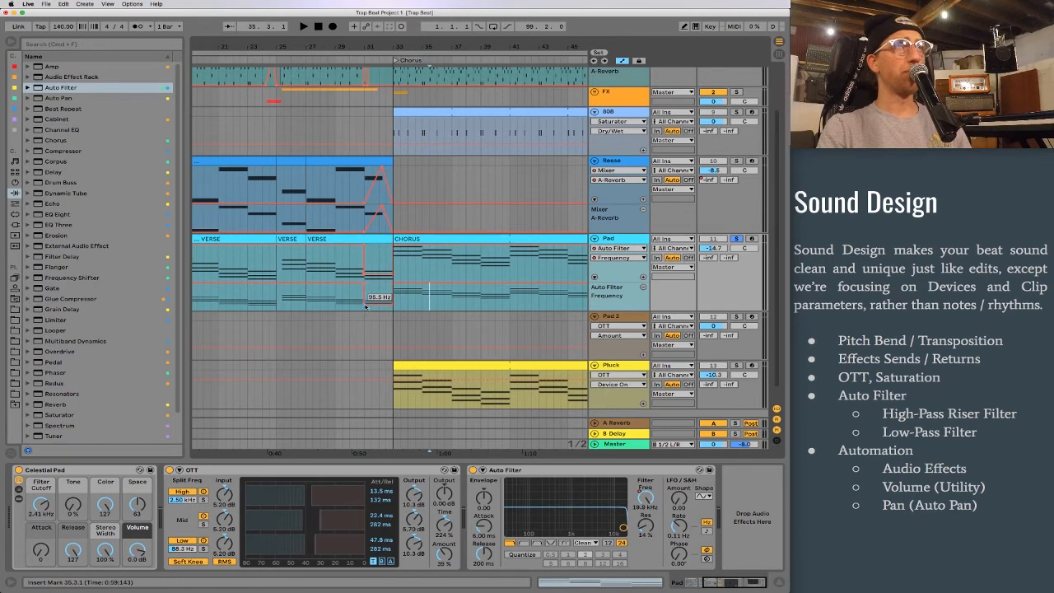
{"action": "left_click", "coordinate": [365, 305]}
Play the Pad's low-pass ramp from bar 31 into the chorus and take the track out of solo
{"action": "left_click", "coordinate": [363, 301]}
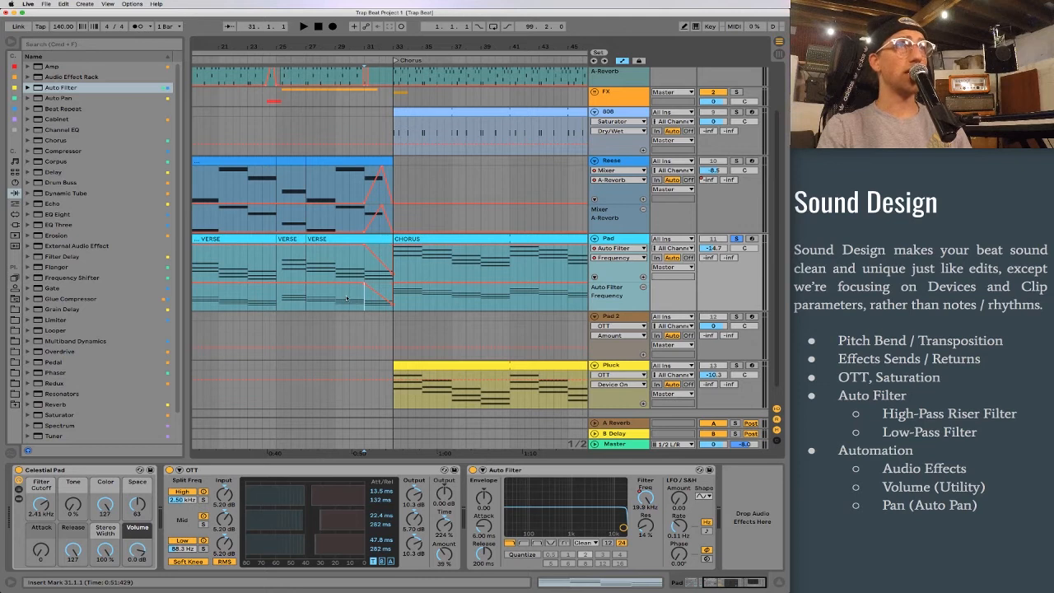
{"action": "key", "text": "space"}
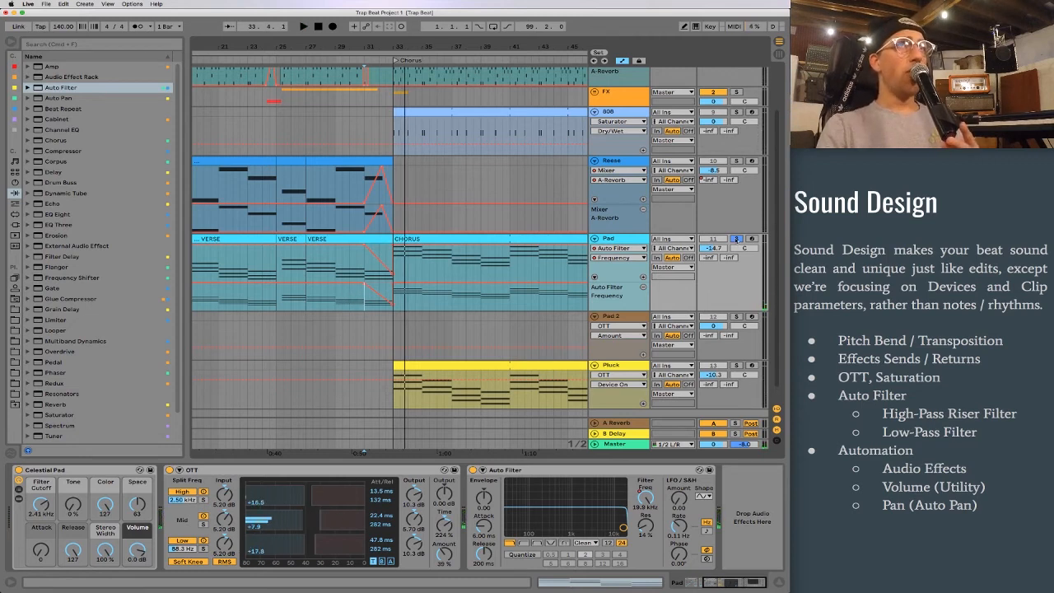
{"action": "left_click", "coordinate": [736, 239]}
Play the arrangement from bar 63 into the second chorus to hear the Pad 2 transition
{"action": "left_click_drag", "start_coordinate": [424, 44], "coordinate": [295, 4]}
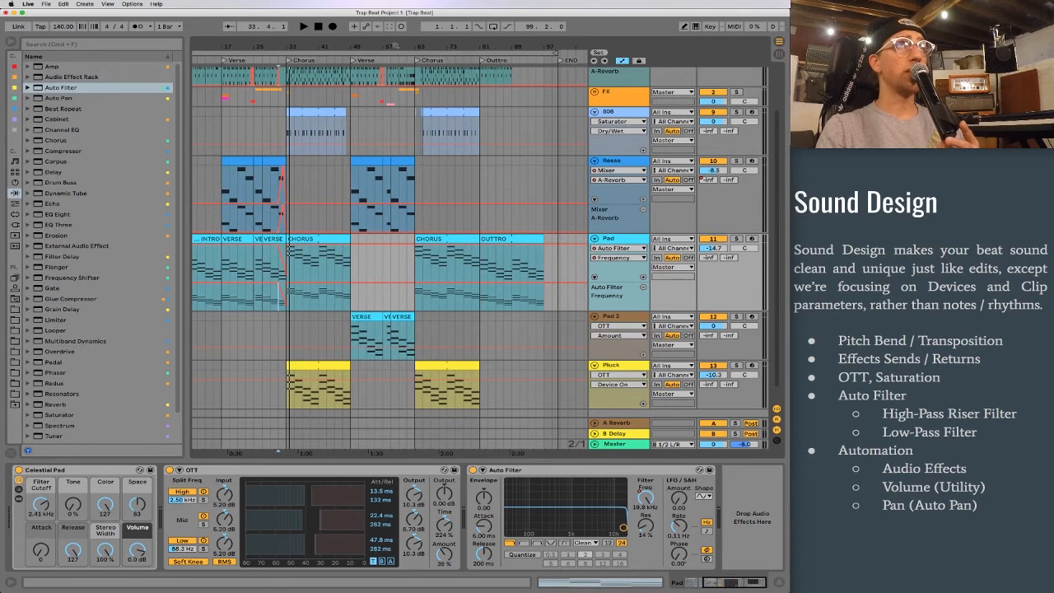
{"action": "left_click_drag", "start_coordinate": [392, 45], "coordinate": [434, 343]}
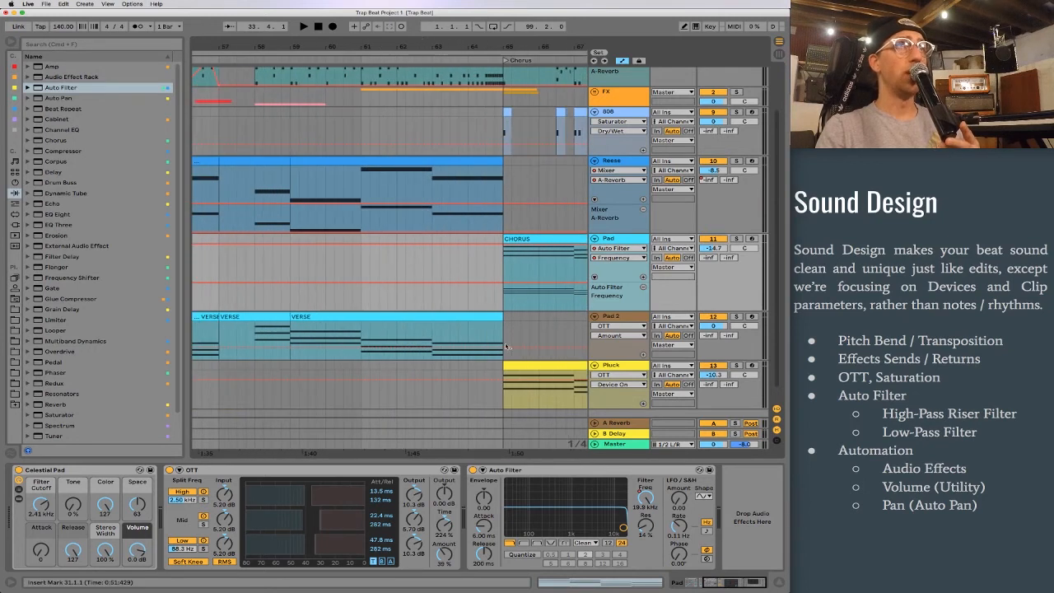
{"action": "left_click", "coordinate": [433, 333]}
{"action": "left_click", "coordinate": [450, 82]}
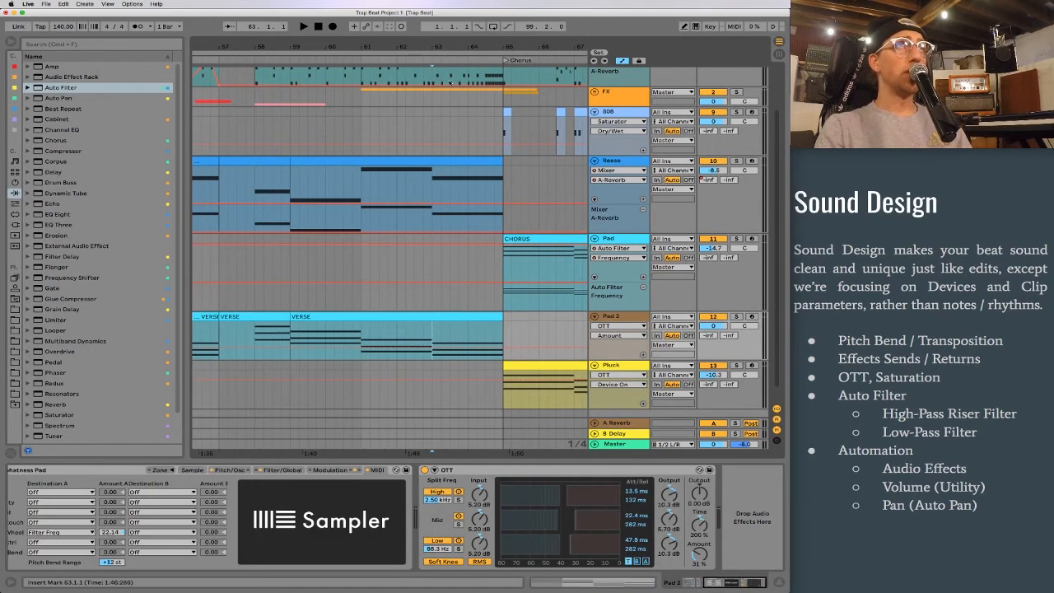
{"action": "scroll", "coordinate": [437, 125], "scroll_direction": "up", "scroll_amount": 2}
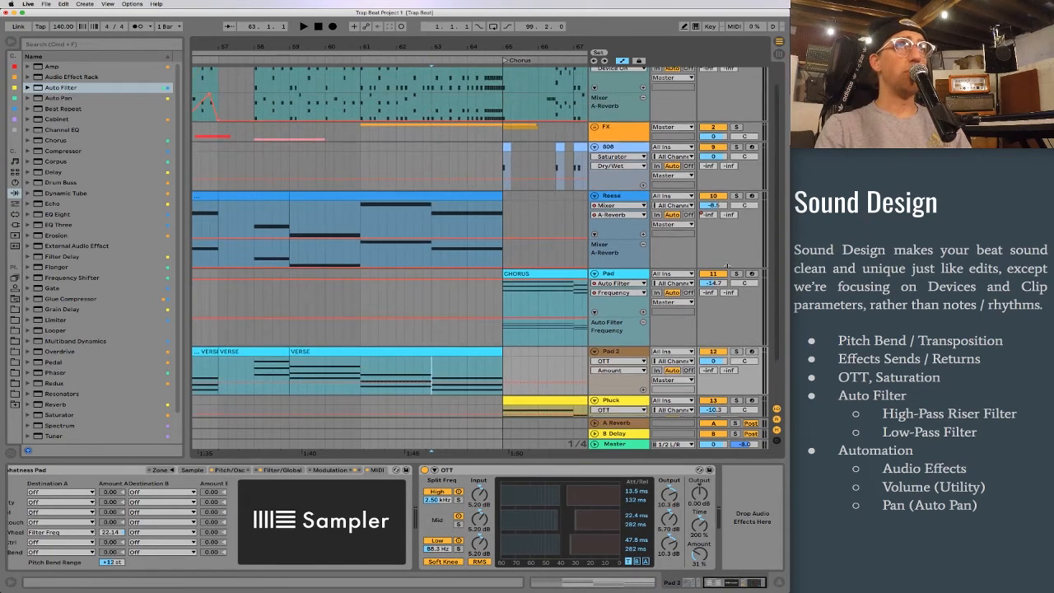
{"action": "key", "text": "space"}
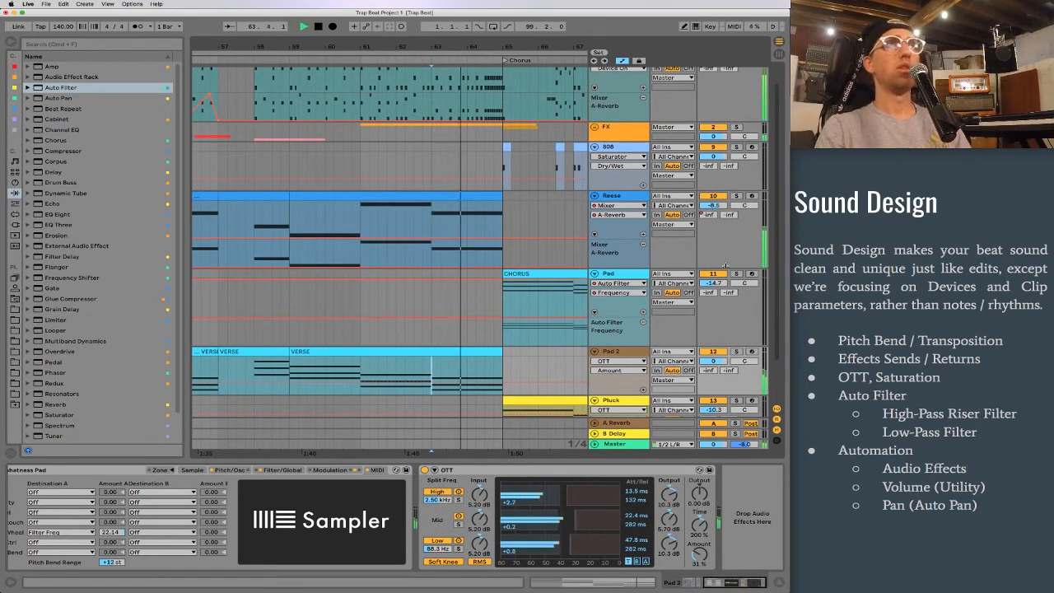
{"action": "scroll", "coordinate": [725, 263], "scroll_direction": "down", "scroll_amount": 1}
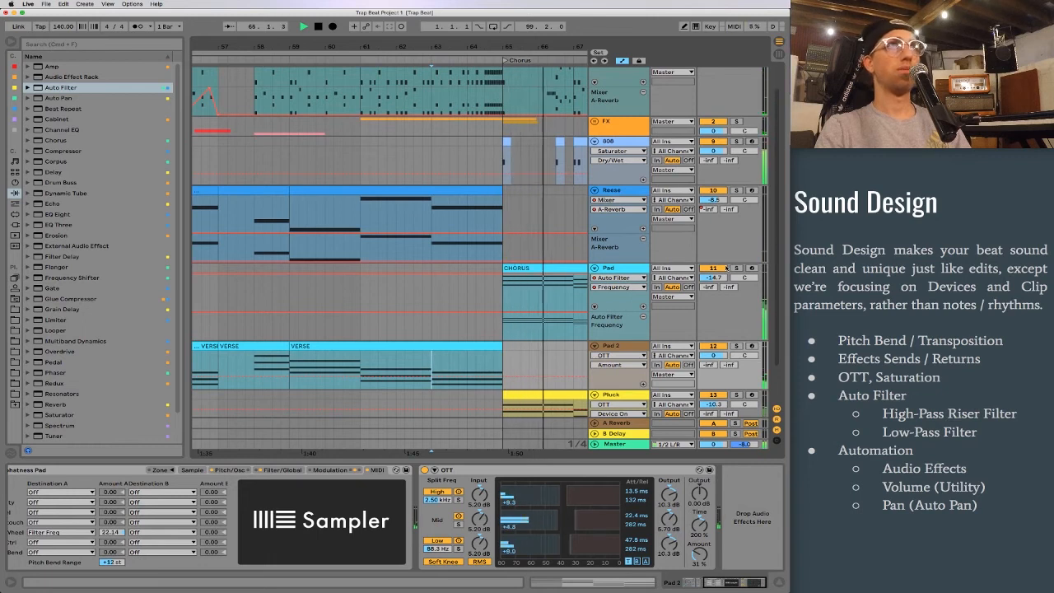
Solo Pad 2 and add an Auto Filter to it, set to high-pass with a frequency of 26.0 Hz
{"action": "left_click", "coordinate": [737, 345]}
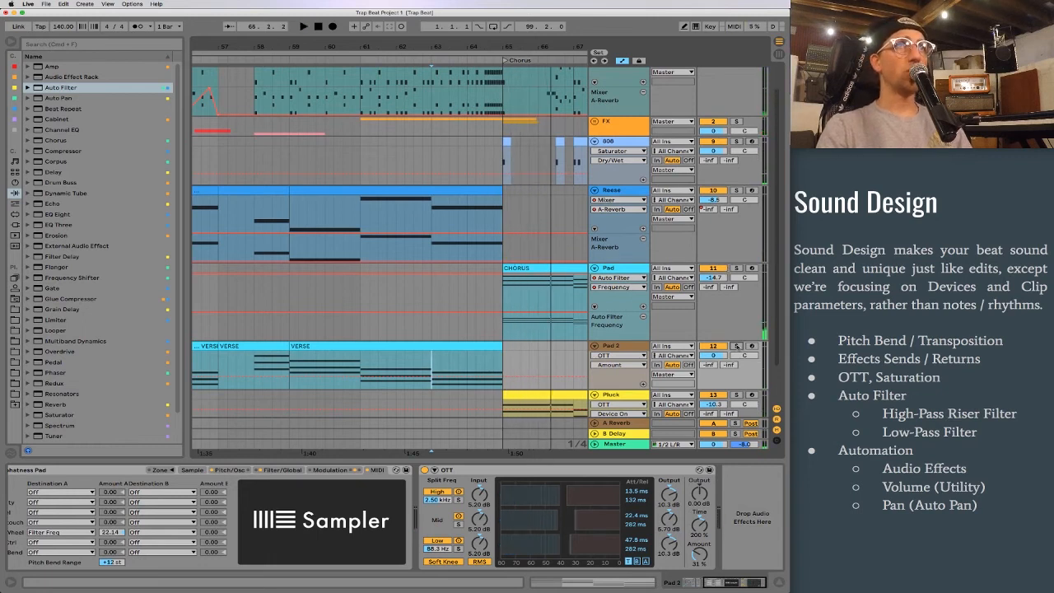
{"action": "left_click", "coordinate": [600, 349]}
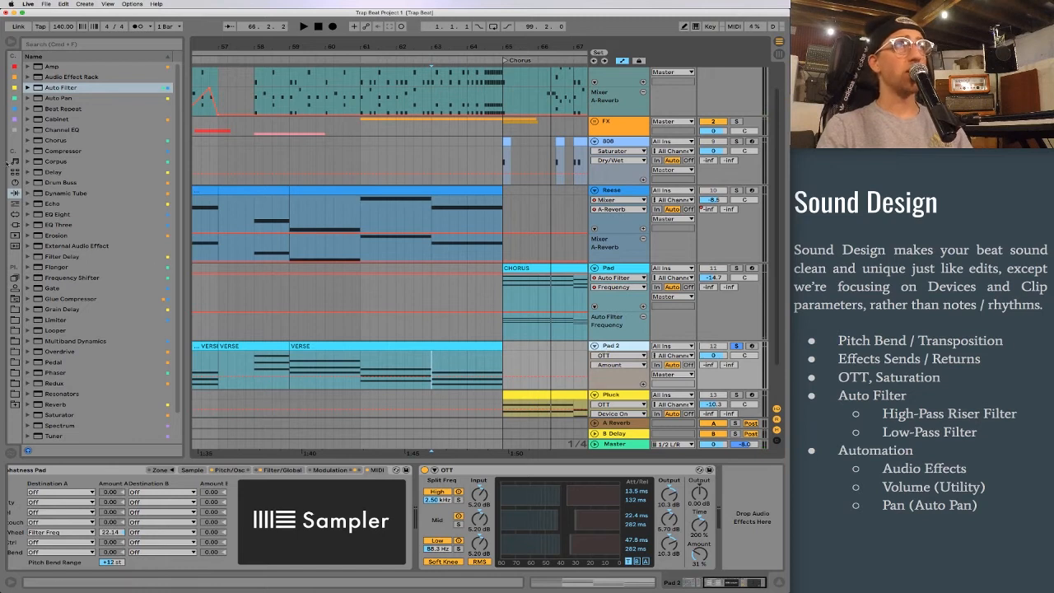
{"action": "double_click", "coordinate": [39, 89]}
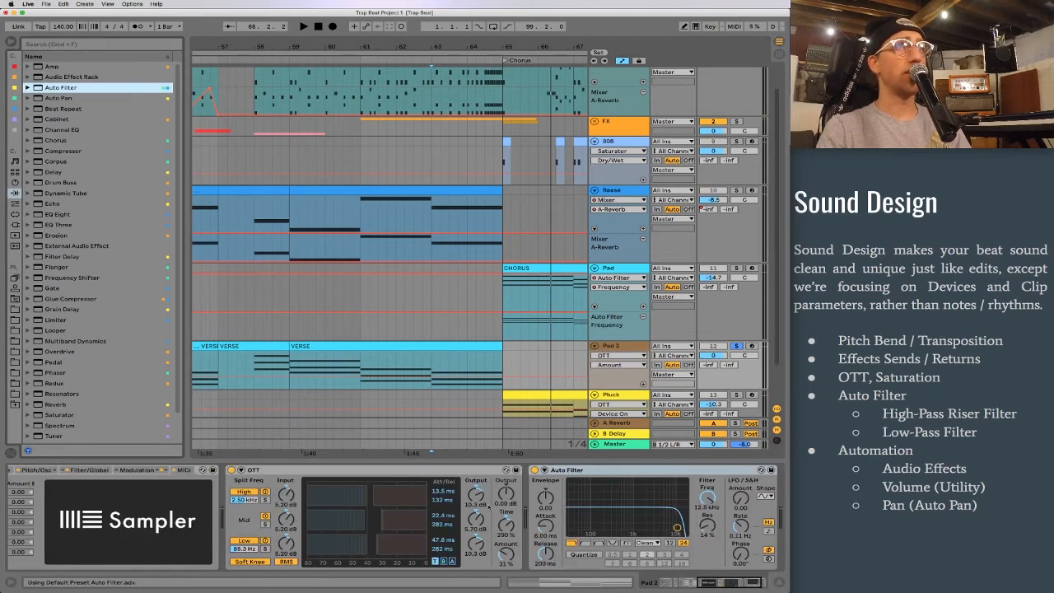
{"action": "left_click", "coordinate": [584, 542]}
{"action": "left_click_drag", "start_coordinate": [706, 500], "coordinate": [706, 576]}
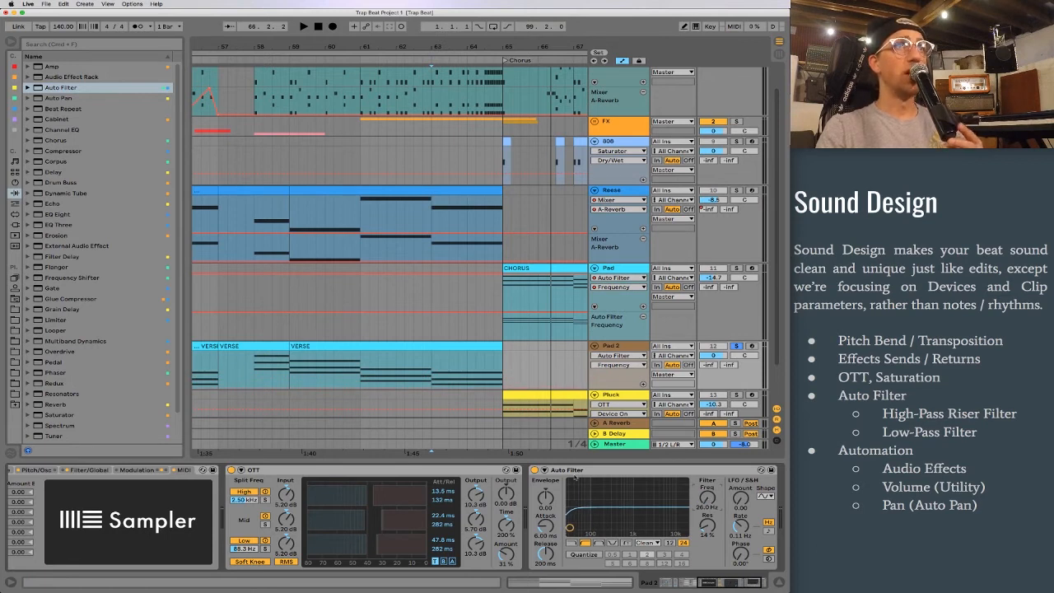
Keep Pad 2's Auto Filter on high-pass and show the automation of its frequency in a new lane
{"action": "left_click", "coordinate": [575, 471]}
{"action": "left_click", "coordinate": [465, 347]}
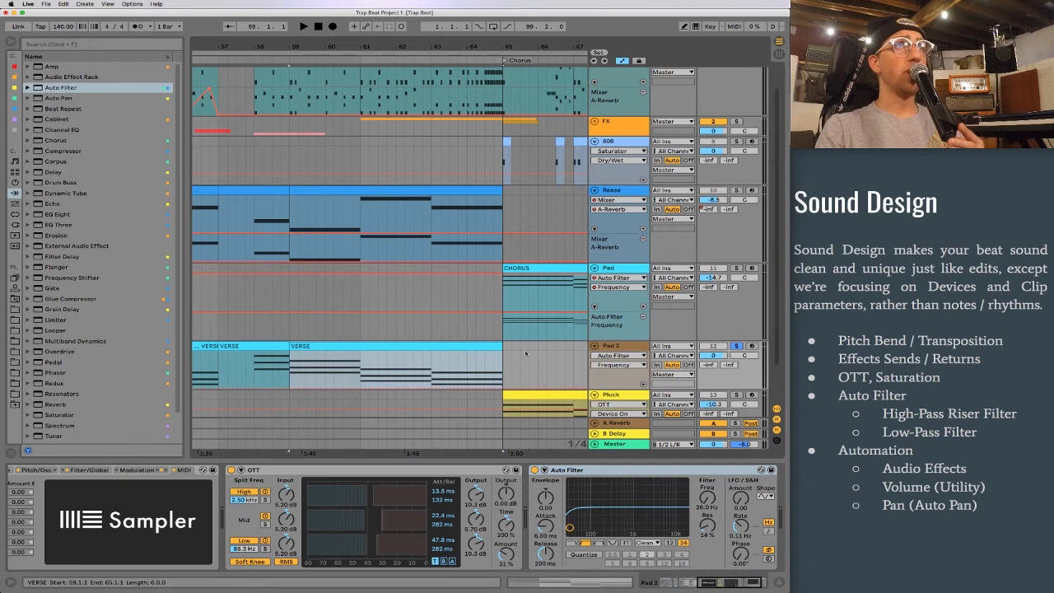
{"action": "left_click", "coordinate": [613, 268]}
{"action": "left_click", "coordinate": [616, 346]}
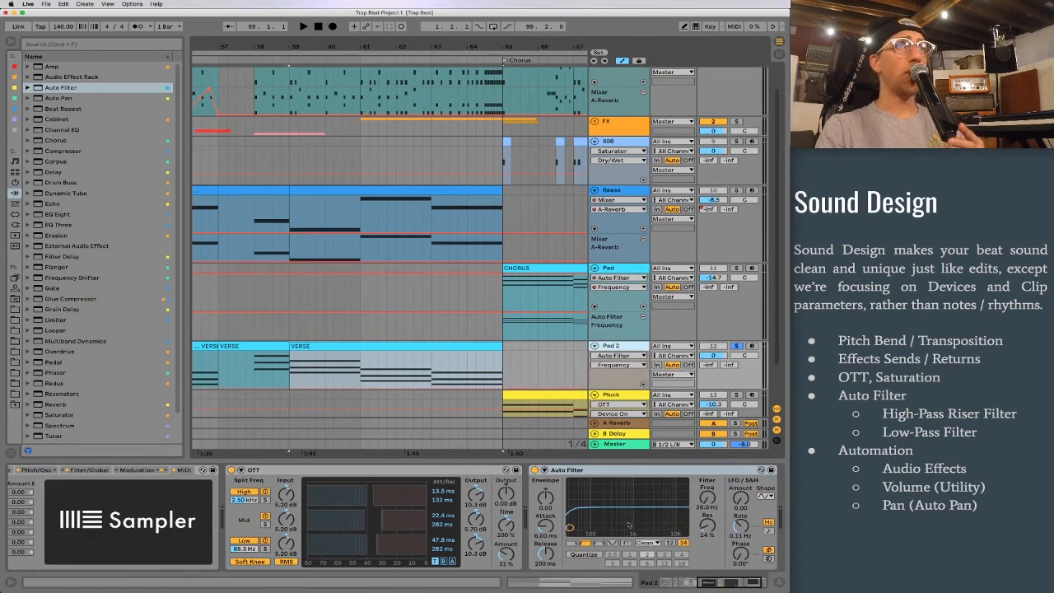
{"action": "left_click", "coordinate": [584, 544]}
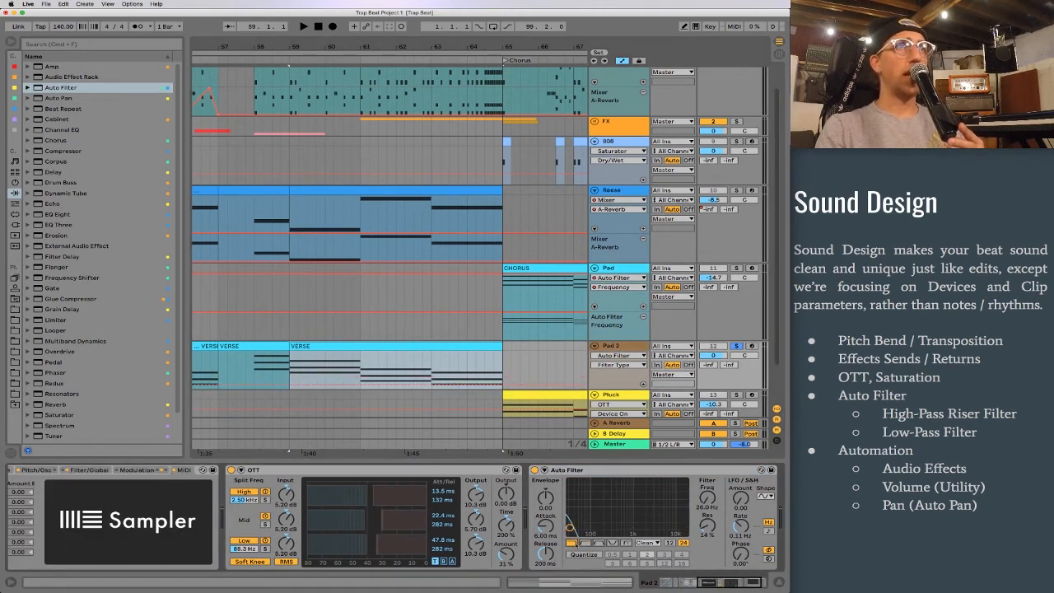
{"action": "right_click", "coordinate": [706, 500]}
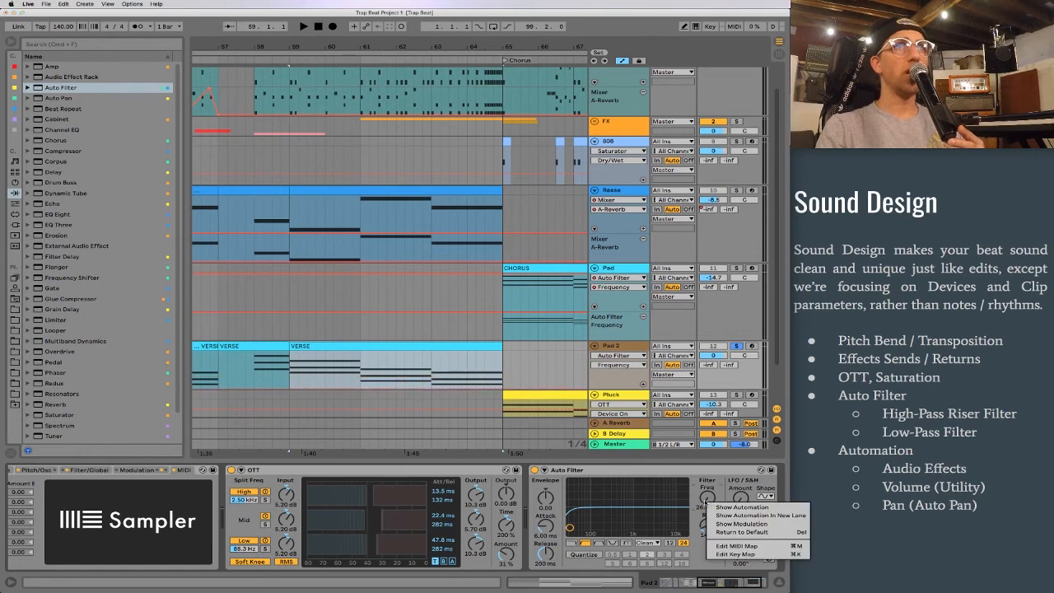
{"action": "left_click", "coordinate": [755, 516]}
Draw a rising Auto Filter frequency ramp on Pad 2 from 26.0 Hz at bar 63 to 19.9 kHz at the chorus start, bar 65
{"action": "left_click", "coordinate": [441, 407]}
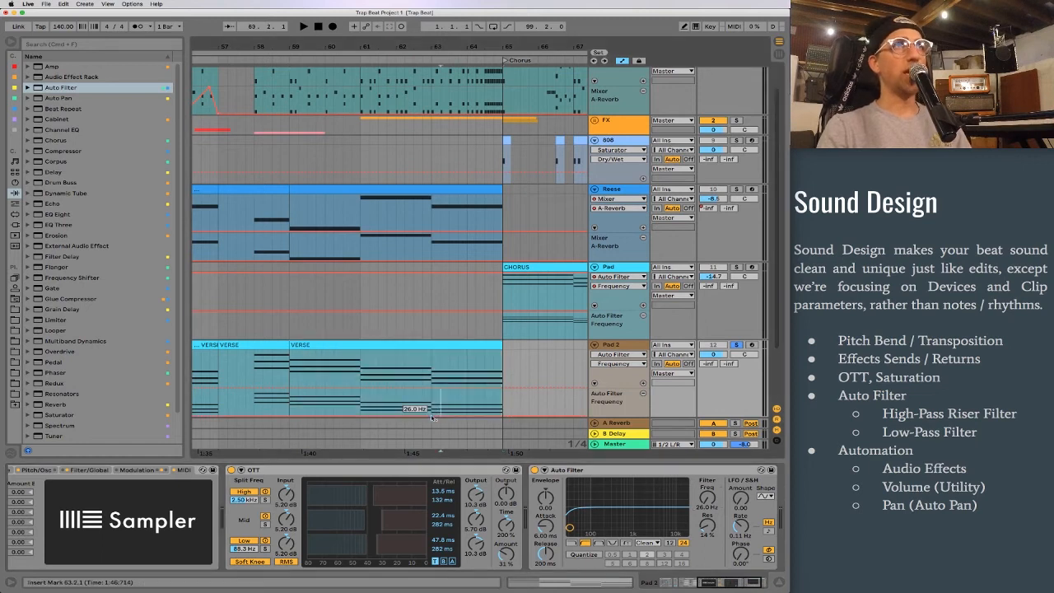
{"action": "left_click_drag", "start_coordinate": [433, 412], "coordinate": [499, 406]}
{"action": "scroll", "coordinate": [498, 406], "scroll_direction": "down", "scroll_amount": 2}
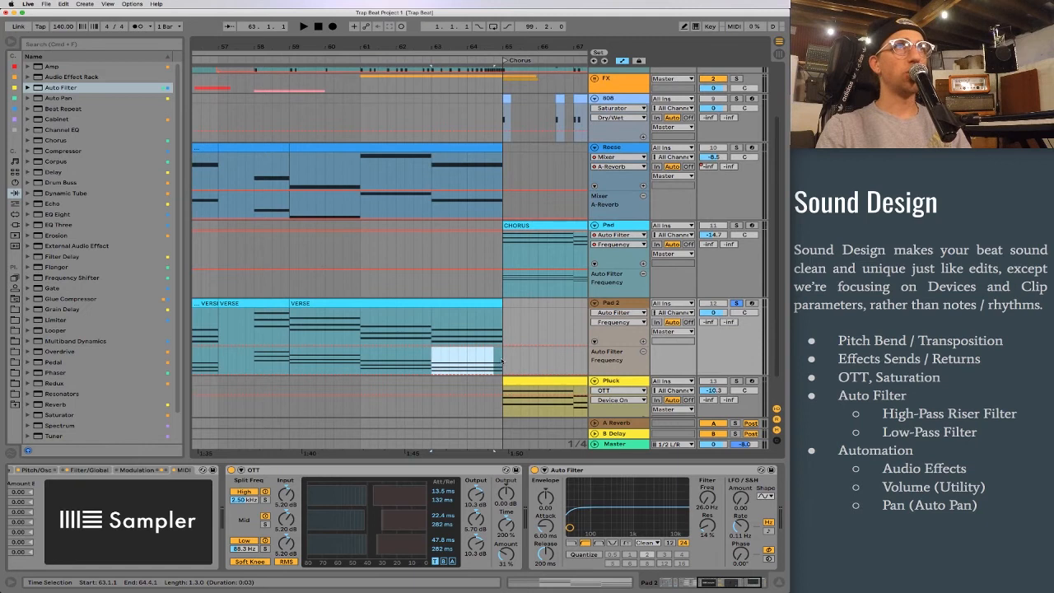
{"action": "left_click_drag", "start_coordinate": [466, 373], "coordinate": [467, 347]}
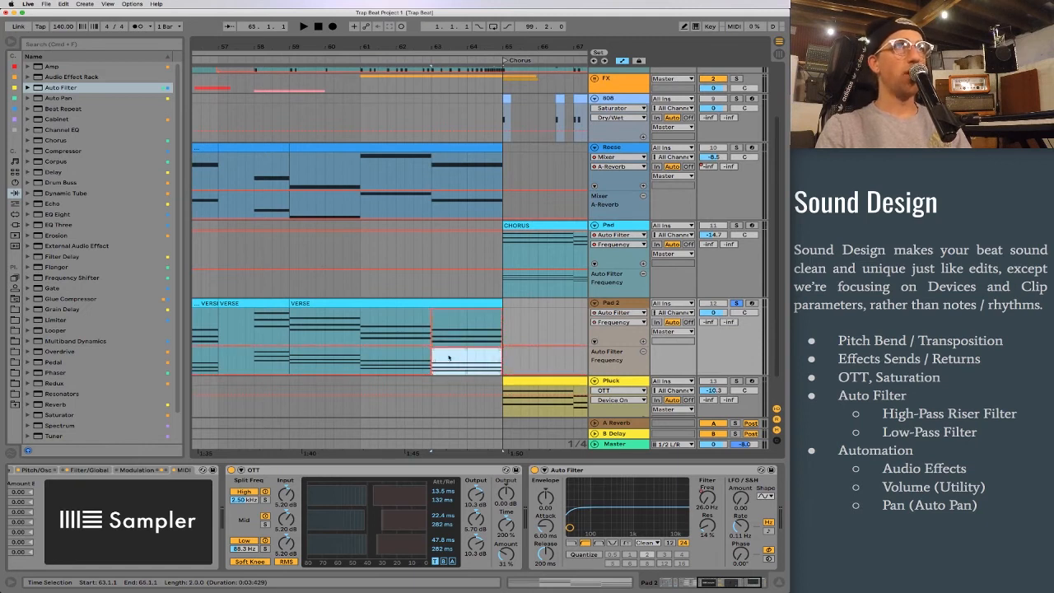
{"action": "left_click", "coordinate": [446, 354]}
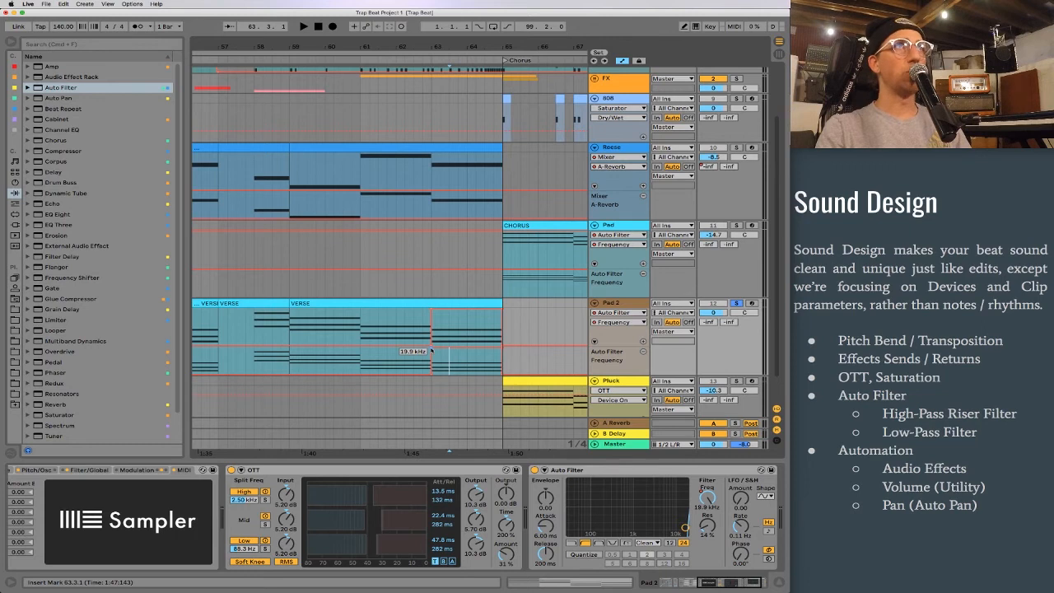
{"action": "left_click", "coordinate": [431, 351]}
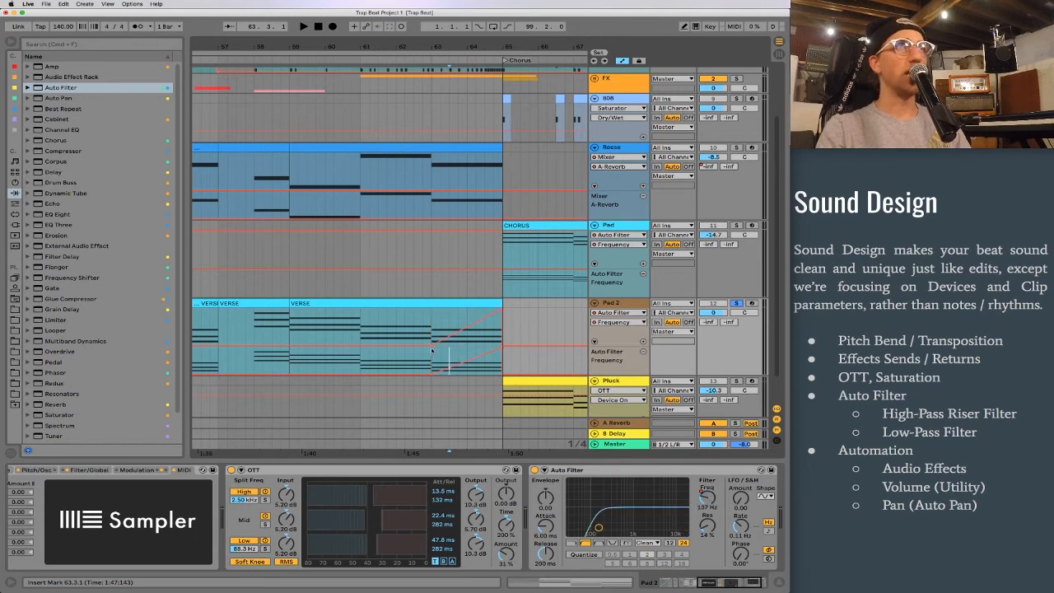
Play the soloed Pad 2 from bar 63 to hear the straight high-pass ramp
{"action": "left_click", "coordinate": [431, 358]}
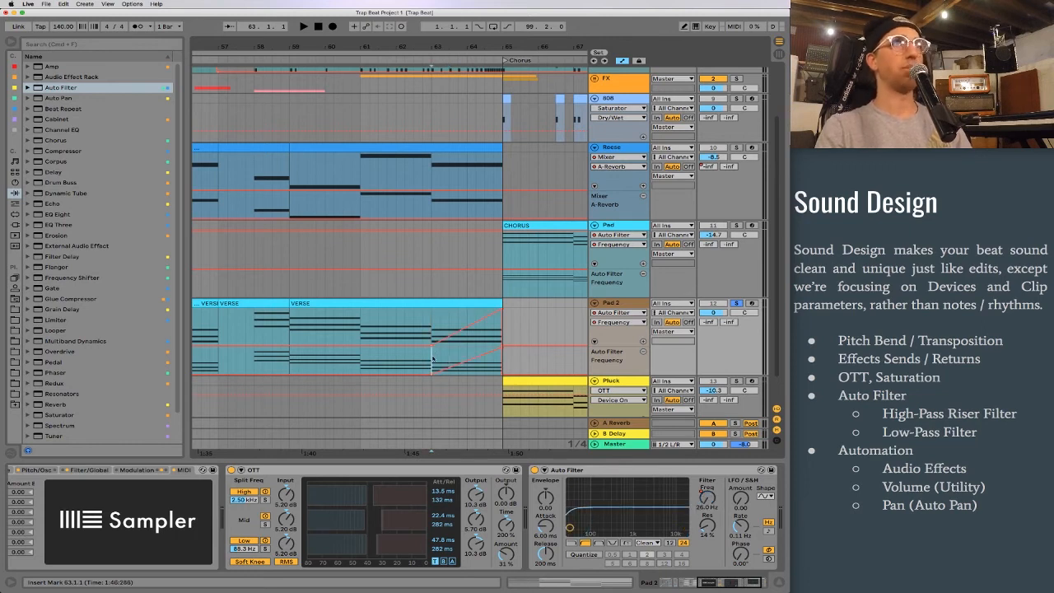
{"action": "key", "text": "space"}
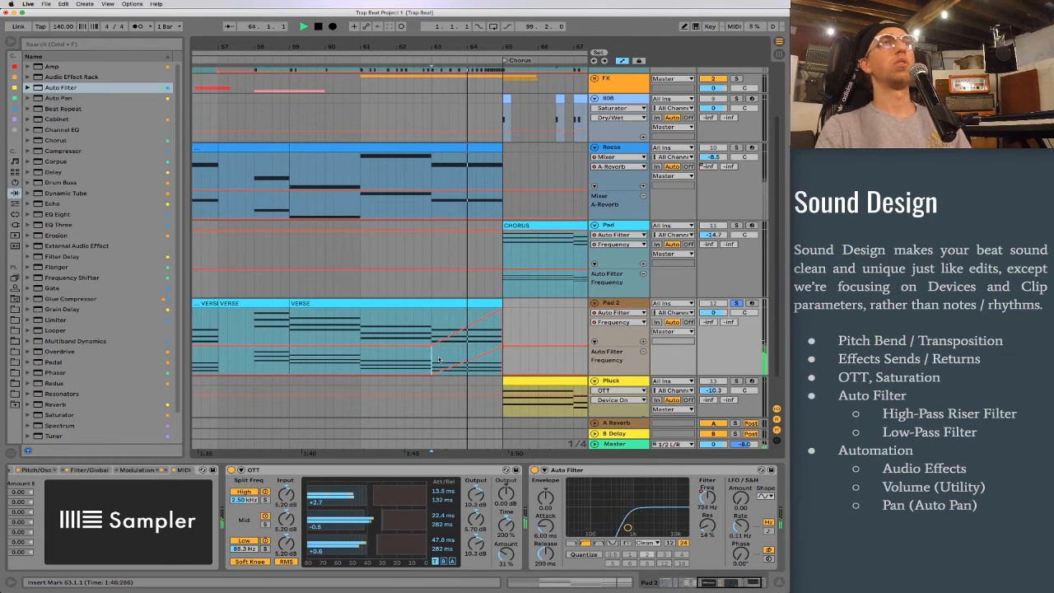
{"action": "key", "text": "space"}
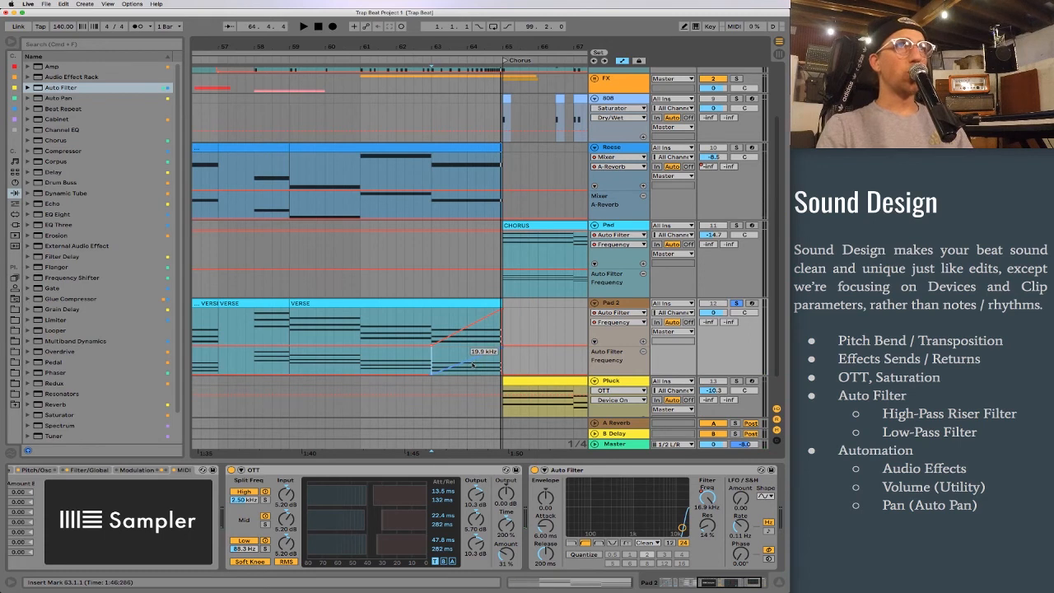
Bend Pad 2's frequency ramp between bars 63 and 65 into a curve that rises slowly first and steeply at the end
{"action": "left_click", "coordinate": [476, 395]}
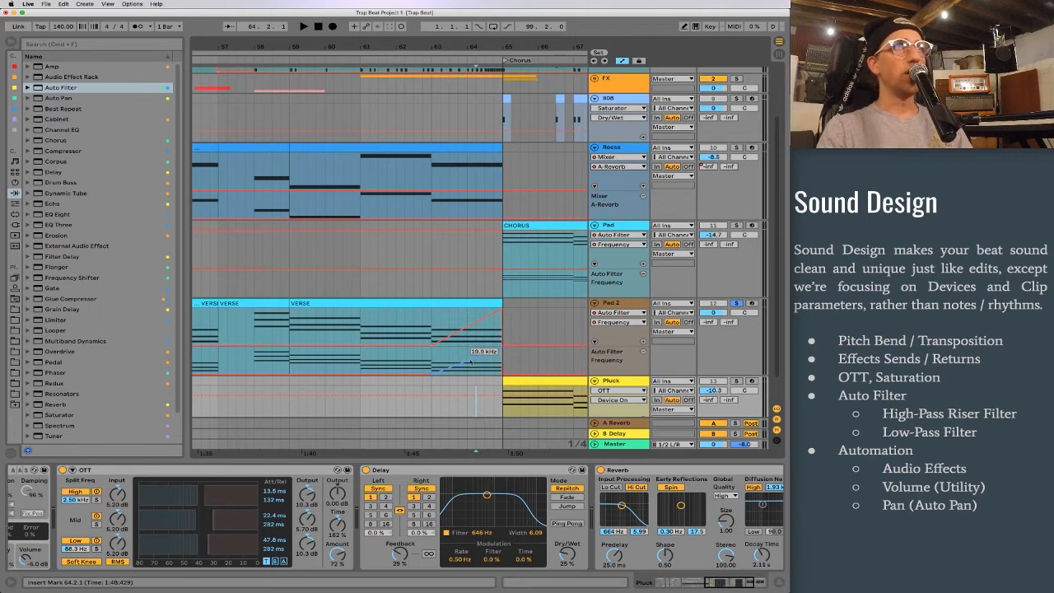
{"action": "left_click", "coordinate": [471, 361]}
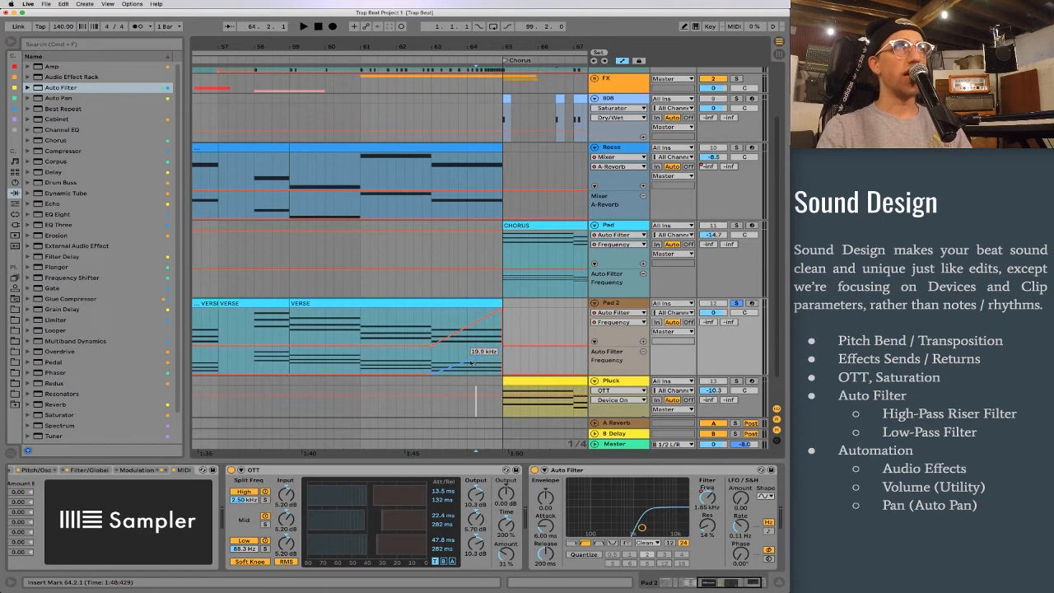
{"action": "left_click_drag", "start_coordinate": [471, 360], "coordinate": [471, 377]}
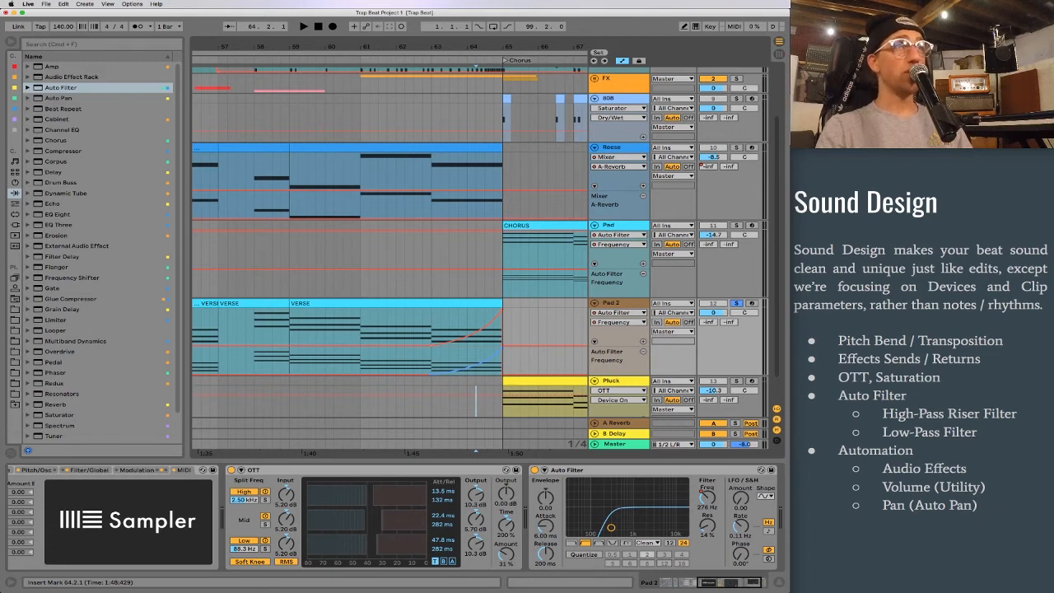
Play the curved high-pass sweep on Pad 2 from bar 63 into the chorus
{"action": "left_click", "coordinate": [432, 360]}
{"action": "key", "text": "space"}
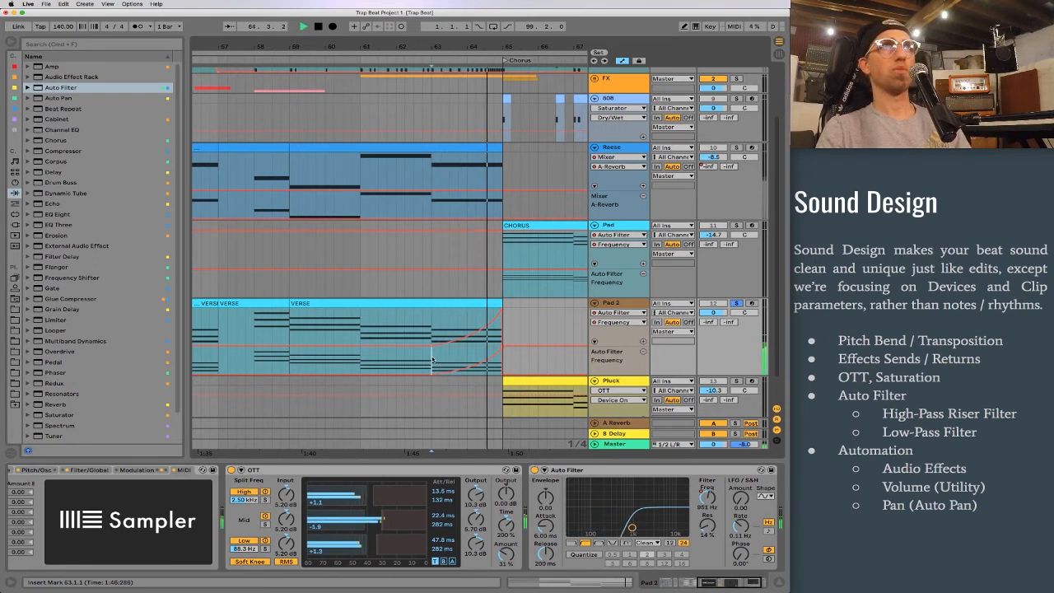
{"action": "key", "text": "space"}
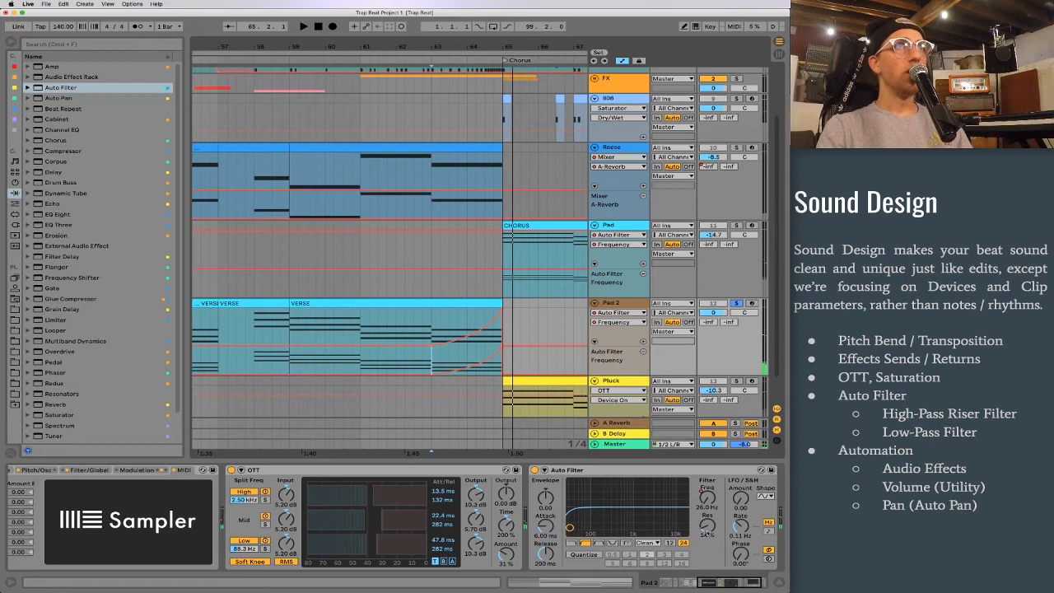
Set the resonance of Pad 2's Auto Filter to 59 % and play the sweep
{"action": "left_click_drag", "start_coordinate": [708, 529], "coordinate": [707, 496]}
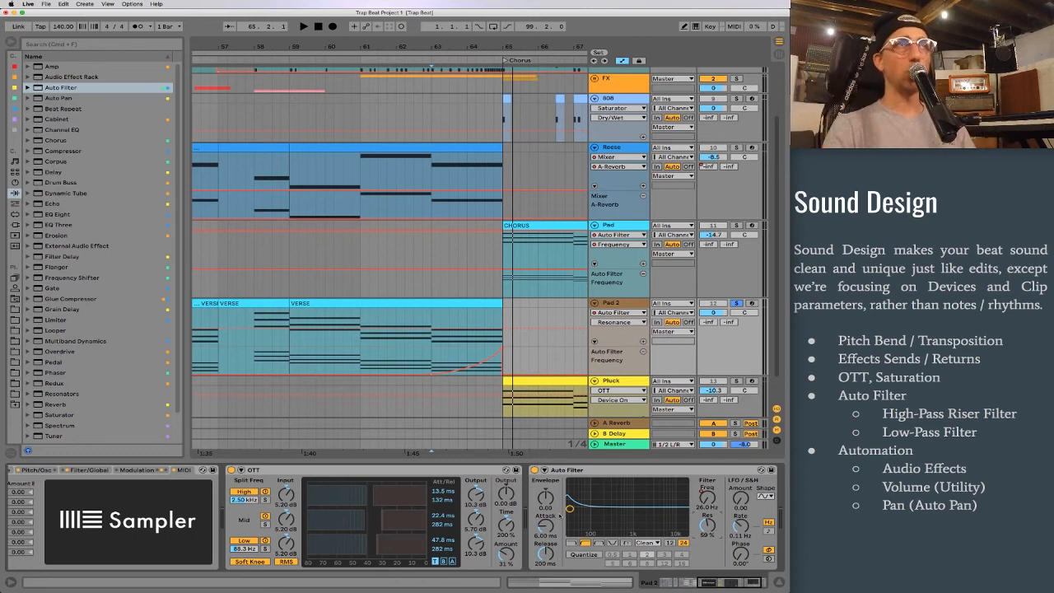
{"action": "key", "text": "space"}
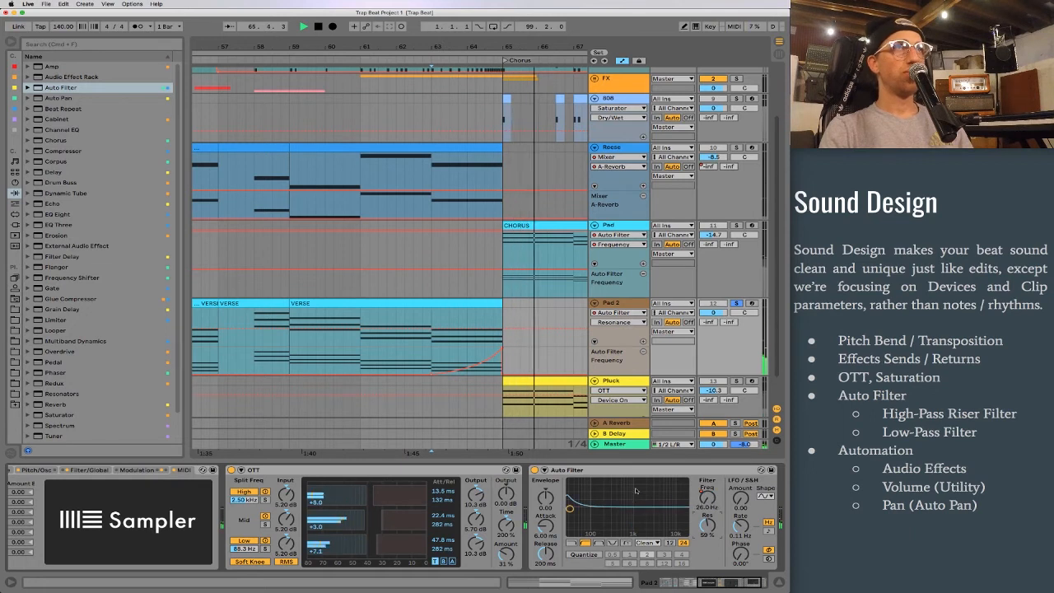
{"action": "key", "text": "space"}
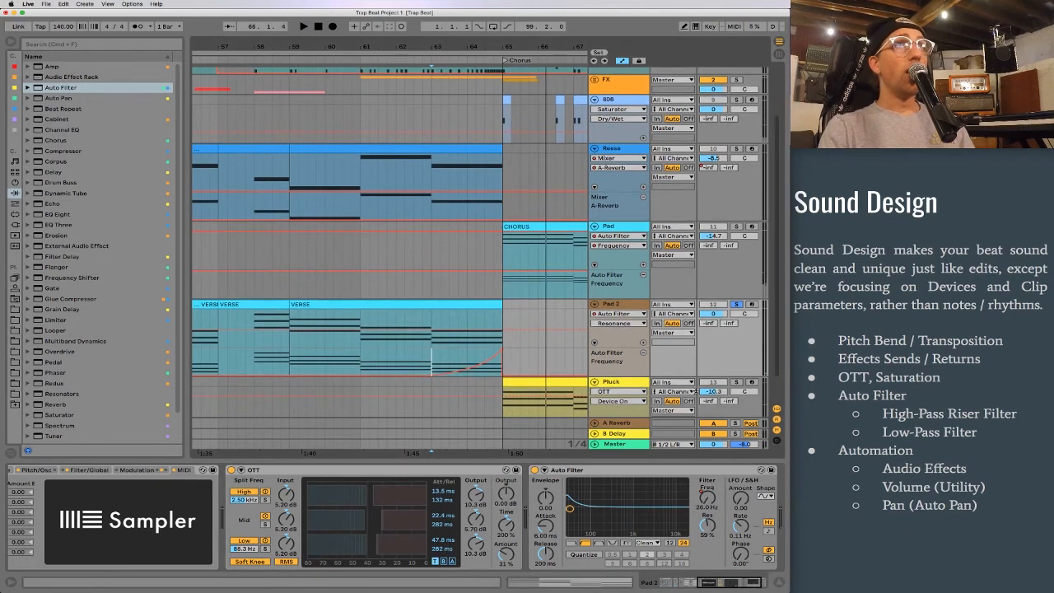
Take Pad 2 out of solo and show the automation of its track activator (Speaker On) in a new lane
{"action": "left_click", "coordinate": [737, 304]}
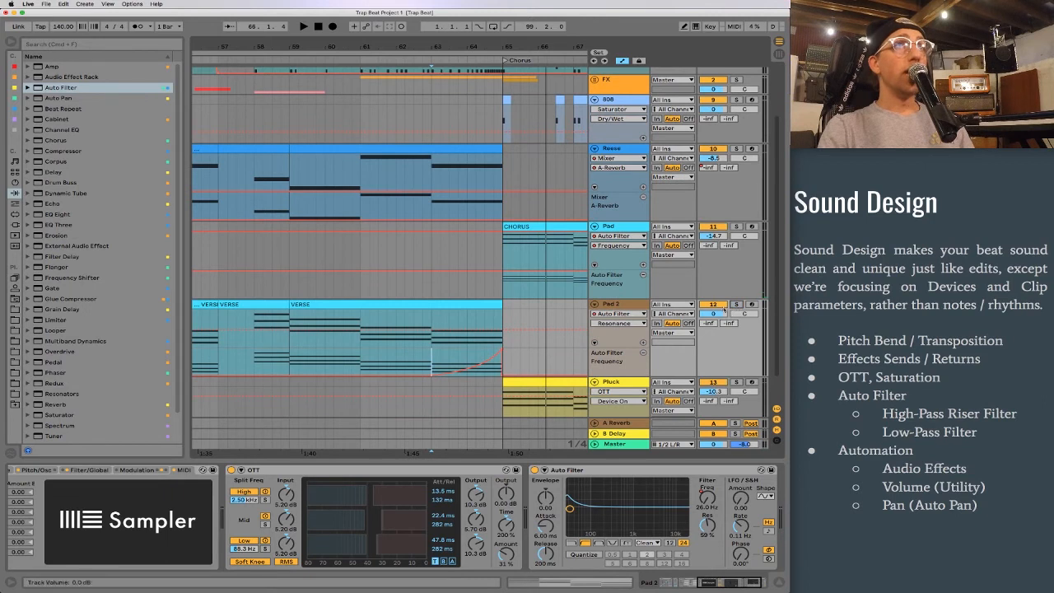
{"action": "left_click", "coordinate": [712, 305]}
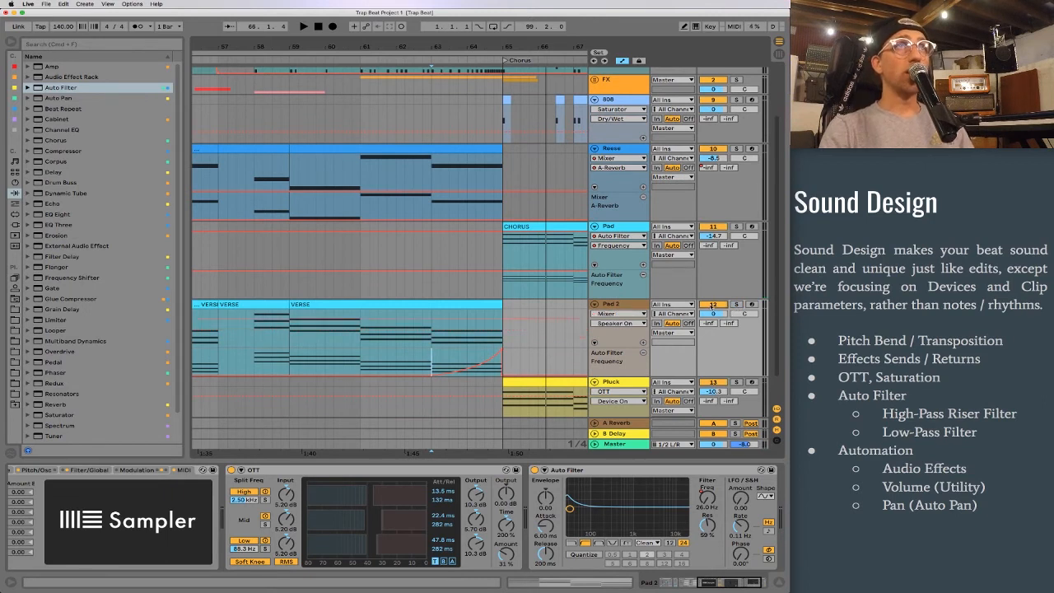
{"action": "left_click", "coordinate": [712, 306]}
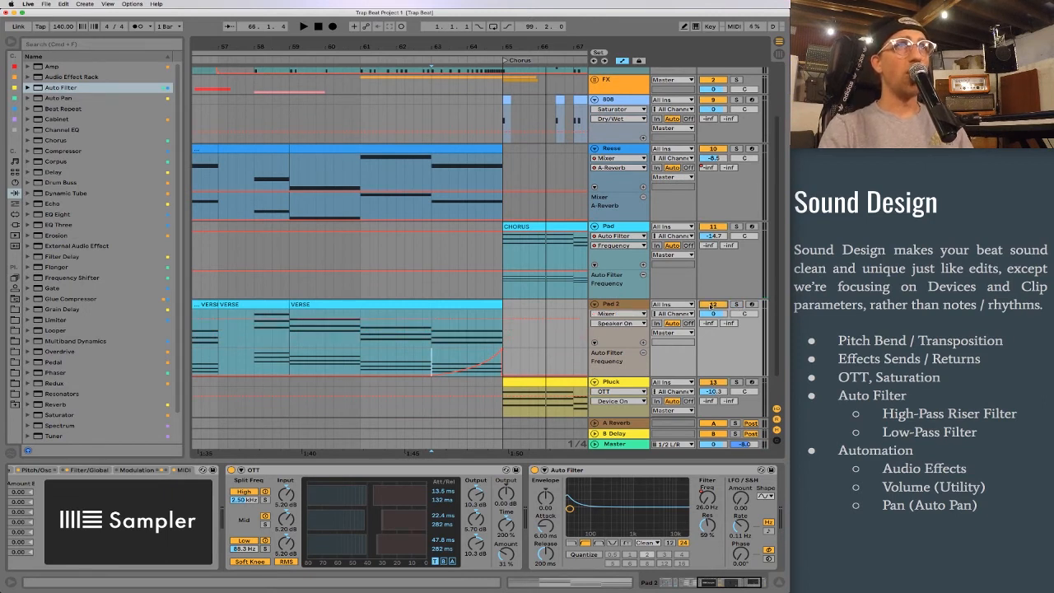
{"action": "right_click", "coordinate": [712, 305]}
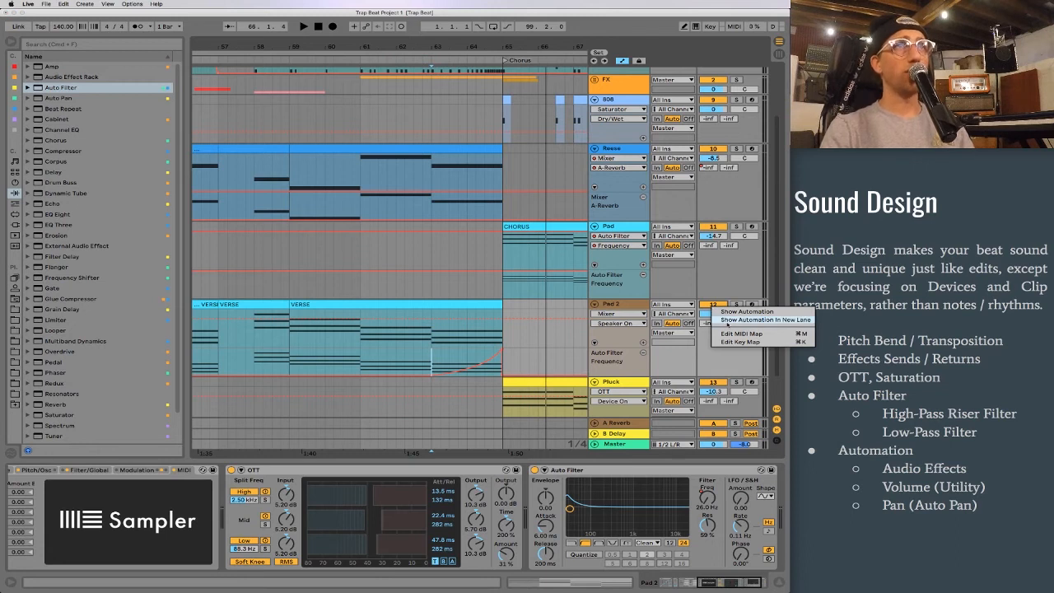
{"action": "left_click", "coordinate": [729, 319]}
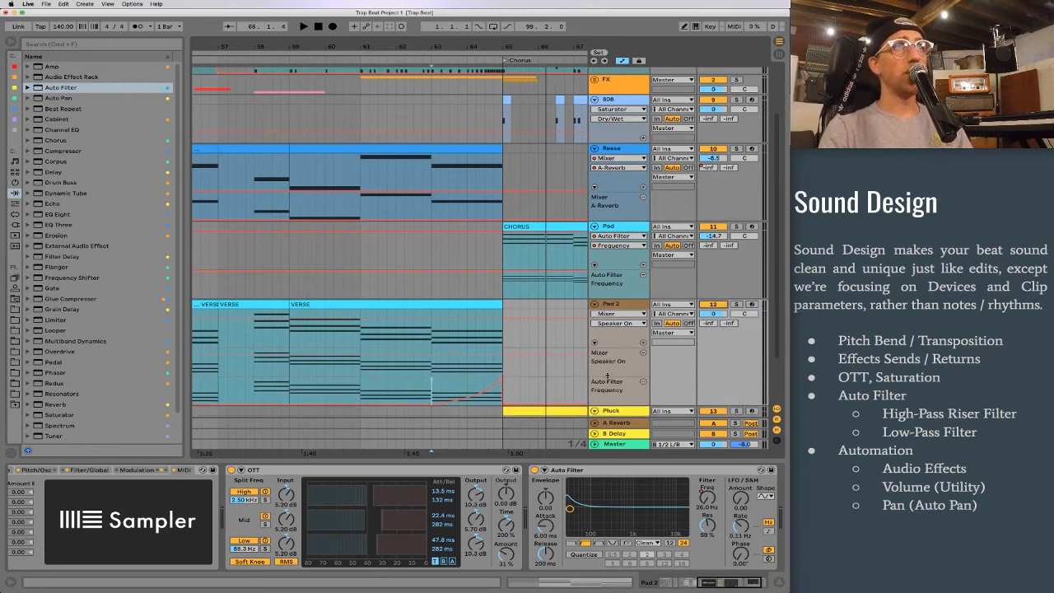
Automate Pad 2's track activator (Speaker On) to switch off at bar 65, where the chorus starts
{"action": "left_click", "coordinate": [503, 355]}
{"action": "left_click_drag", "start_coordinate": [521, 355], "coordinate": [503, 368]}
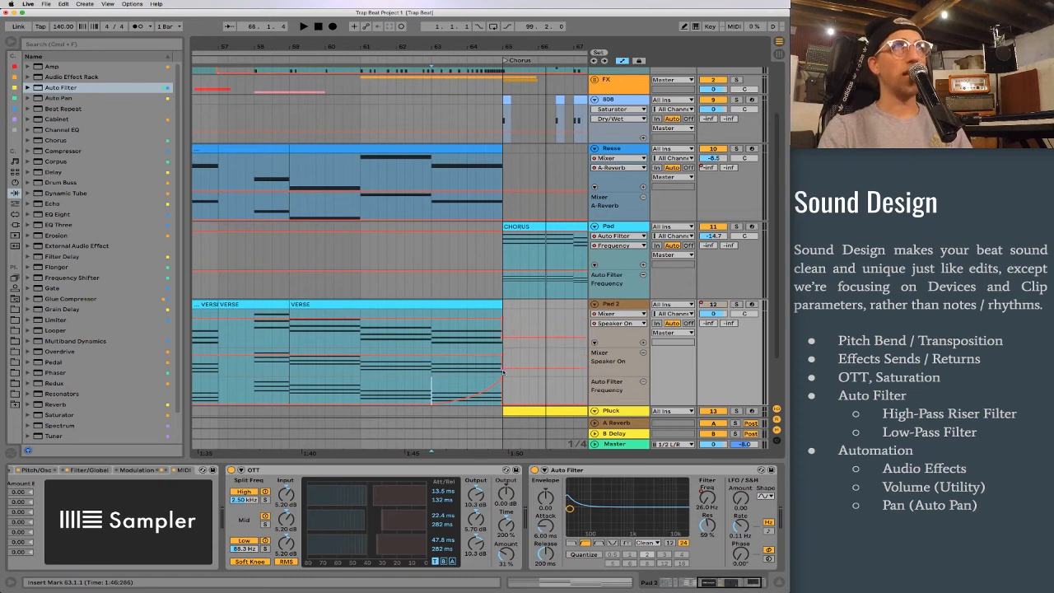
{"action": "left_click_drag", "start_coordinate": [515, 47], "coordinate": [437, 21]}
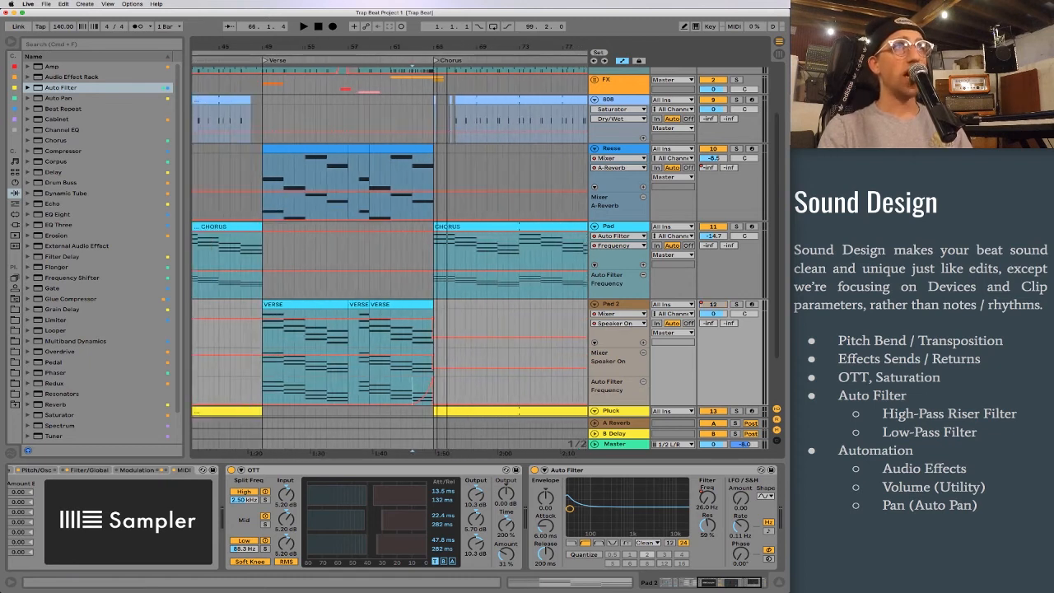
Show the Filter/Global settings of the Megaphatness Pad Sampler on Pad 2
{"action": "scroll", "coordinate": [447, 482], "scroll_direction": "left", "scroll_amount": 6}
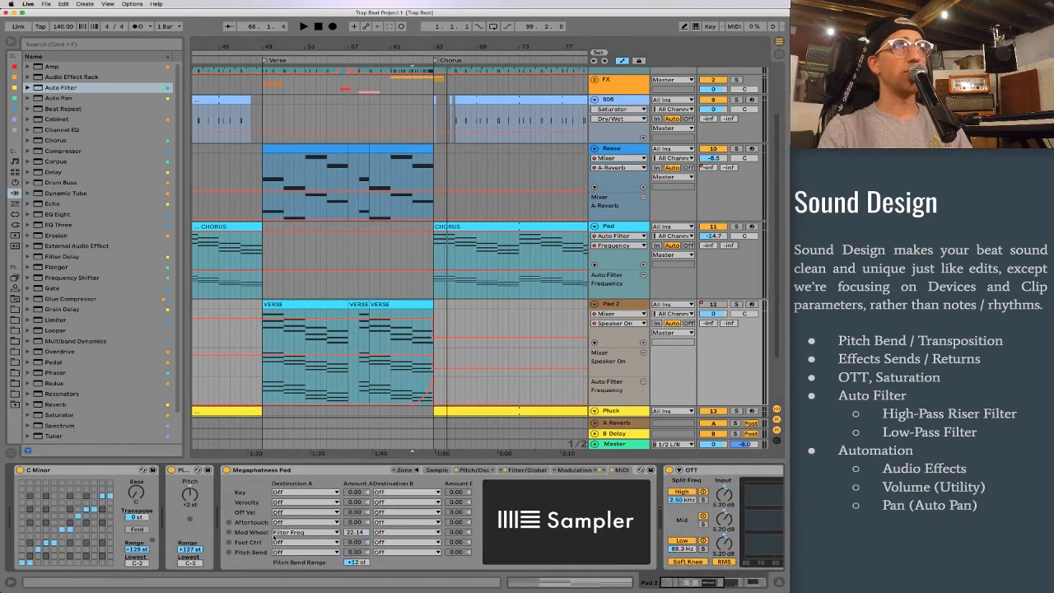
{"action": "left_click", "coordinate": [473, 471]}
{"action": "left_click", "coordinate": [524, 471]}
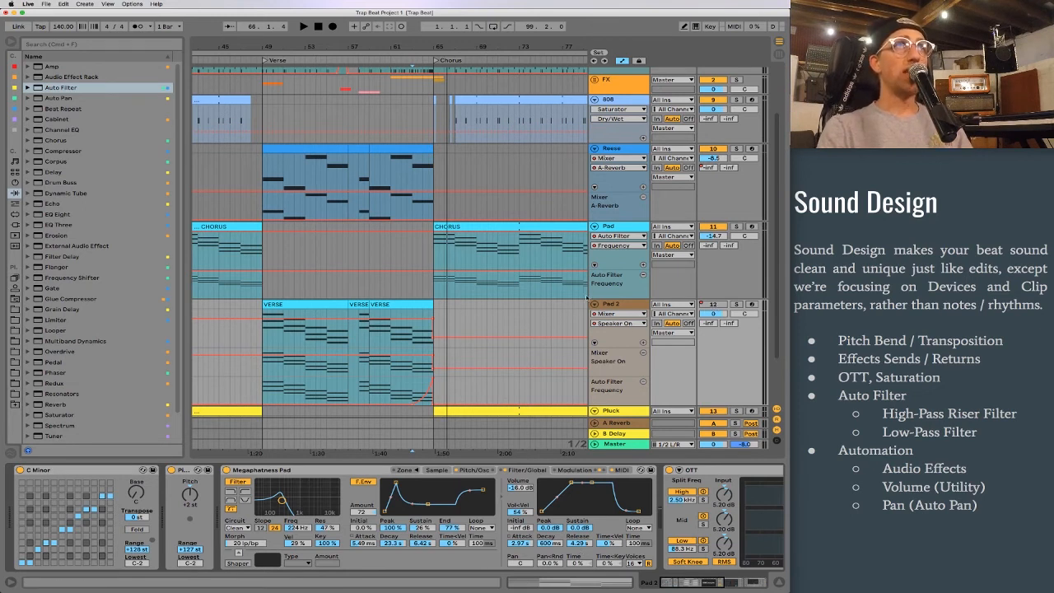
Play the transition from bar 63 into the chorus
{"action": "left_click", "coordinate": [414, 340]}
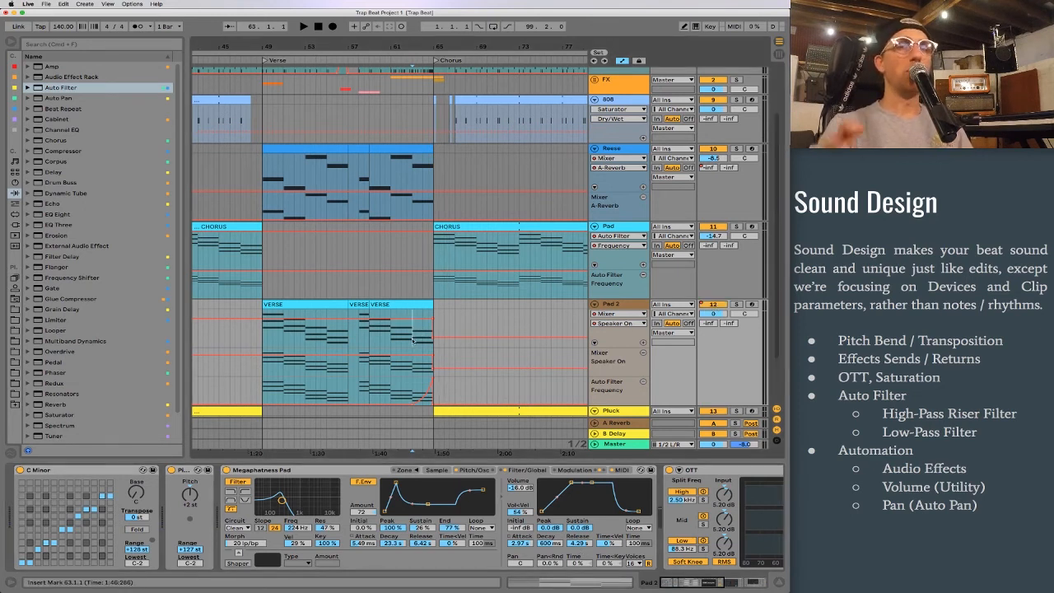
{"action": "key", "text": "space"}
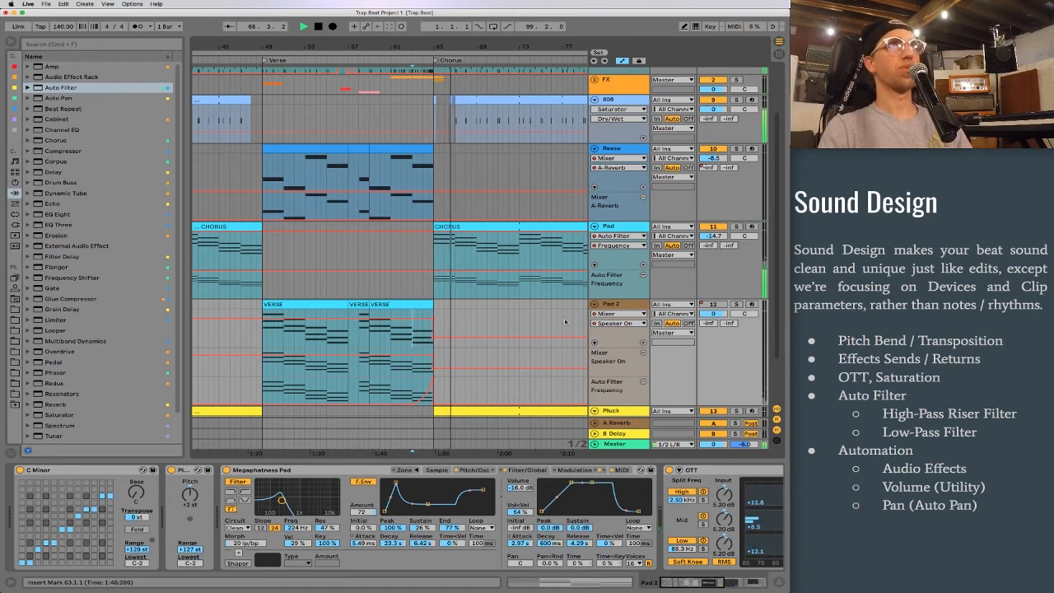
{"action": "key", "text": "space"}
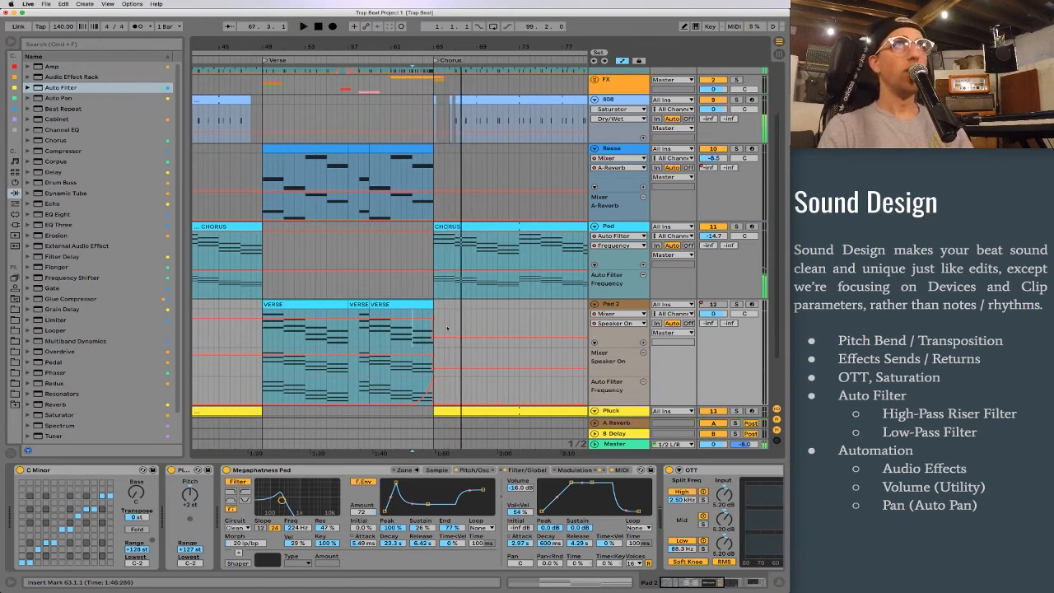
Toggle the automation lanes on and off to compare the arrangement with and without them
{"action": "key", "text": "a"}
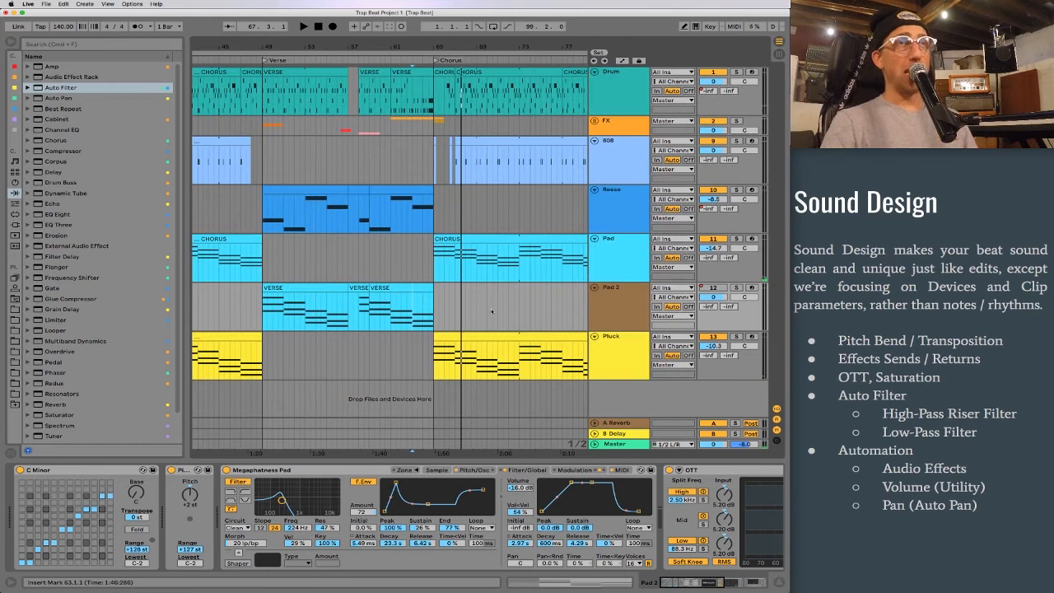
{"action": "key", "text": "a"}
{"action": "key", "text": "a"}
{"action": "key", "text": "a"}
{"action": "key", "text": "a"}
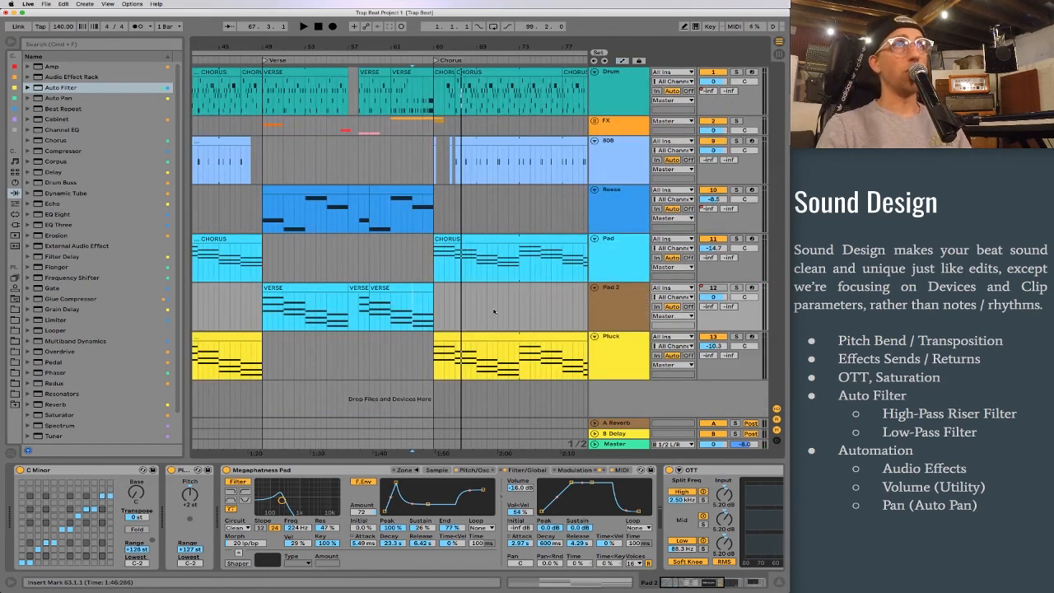
{"action": "key", "text": "a"}
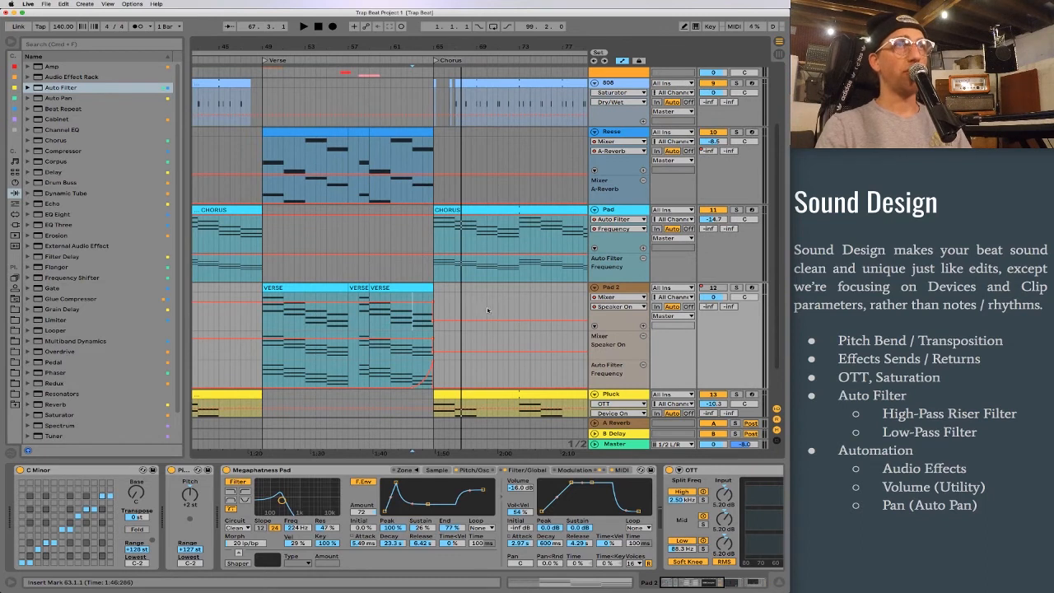
{"action": "key", "text": "a"}
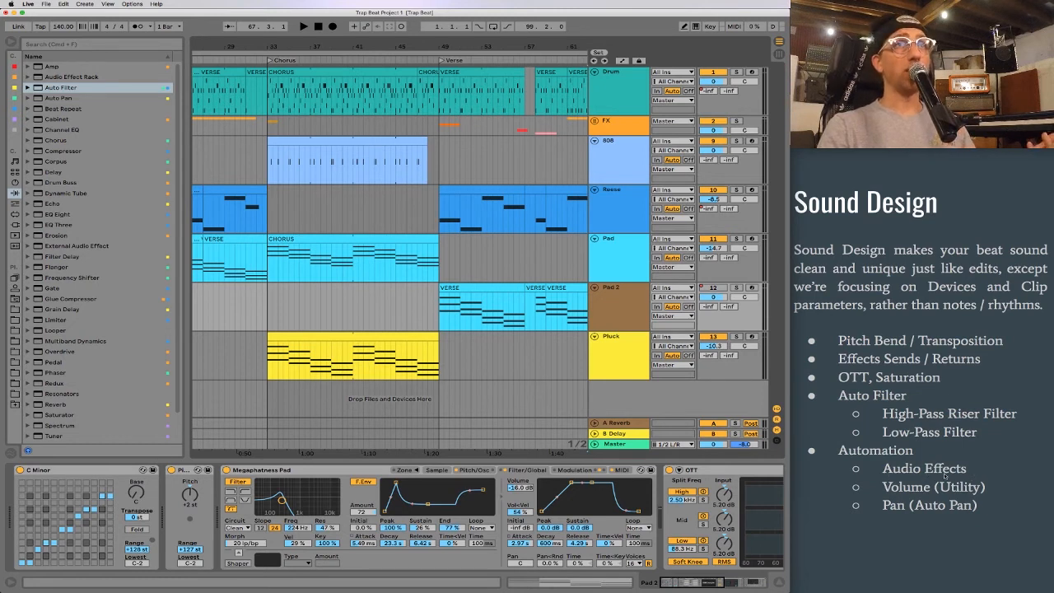
{"action": "scroll", "coordinate": [887, 495], "scroll_direction": "down", "scroll_amount": 1}
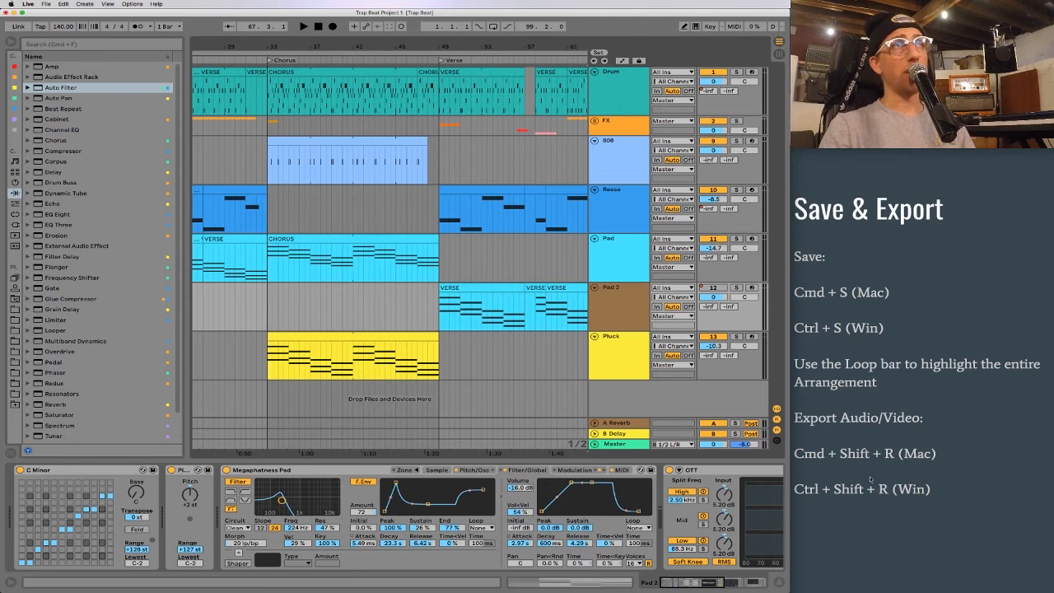
{"action": "scroll", "coordinate": [928, 400], "scroll_direction": "up", "scroll_amount": 1}
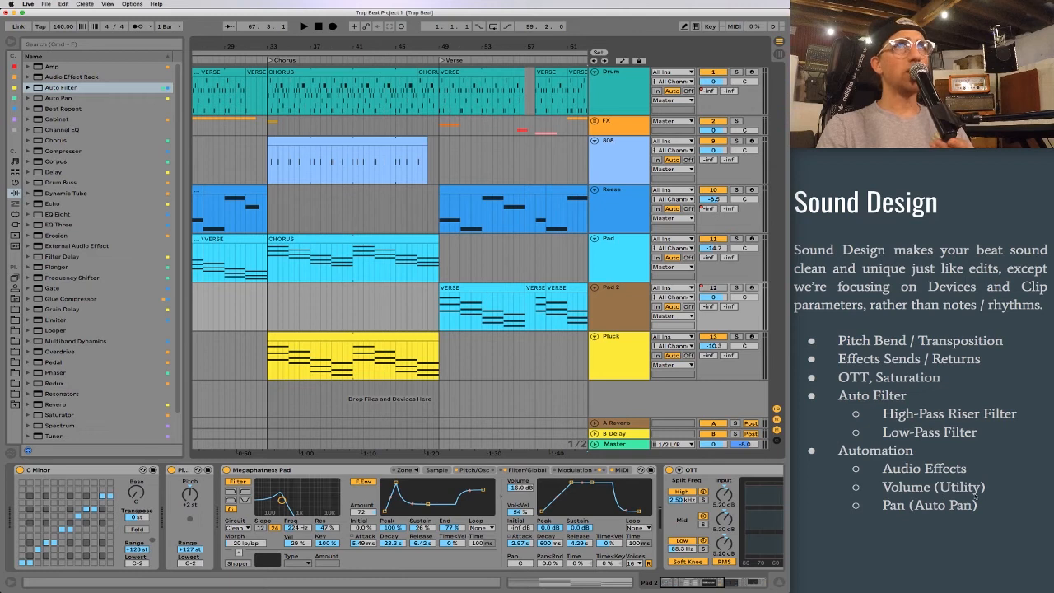
{"action": "scroll", "coordinate": [95, 215], "scroll_direction": "down", "scroll_amount": 2}
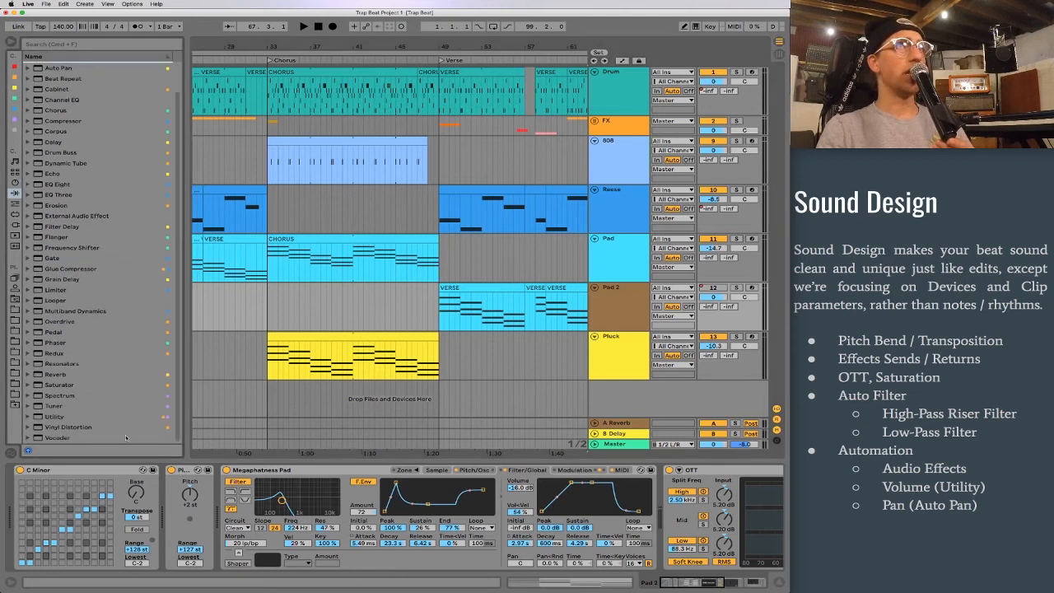
Show Pluck's track volume automation in a new lane and draw a dip in the second half of the chorus
{"action": "right_click", "coordinate": [712, 346]}
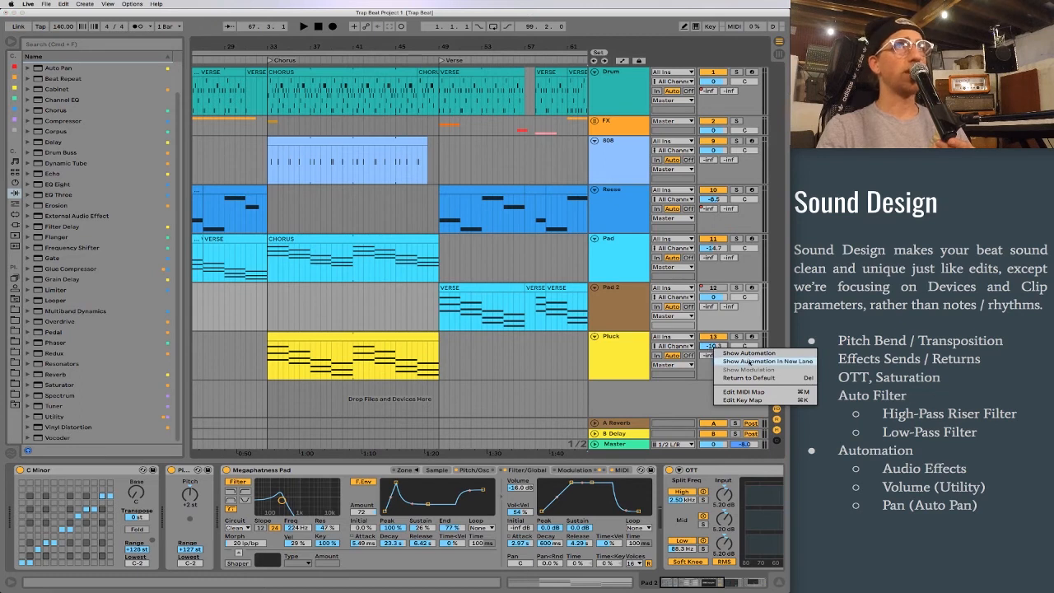
{"action": "left_click", "coordinate": [750, 361]}
{"action": "left_click_drag", "start_coordinate": [375, 360], "coordinate": [396, 365]}
{"action": "left_click", "coordinate": [450, 377]}
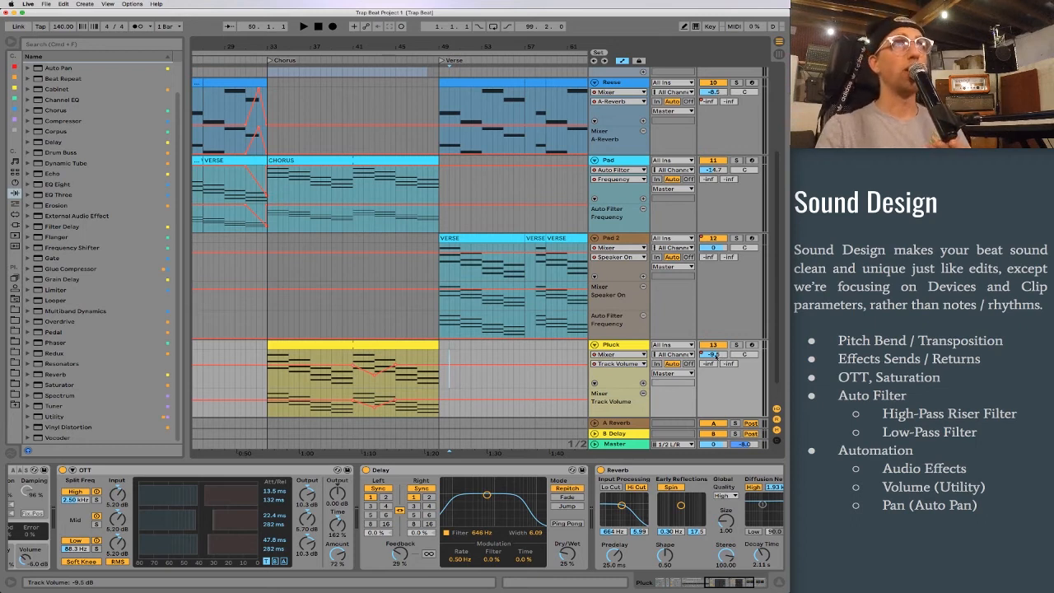
Lower Pluck's track volume by hand to override its automation, and re-enable the automation
{"action": "left_click_drag", "start_coordinate": [717, 354], "coordinate": [717, 366]}
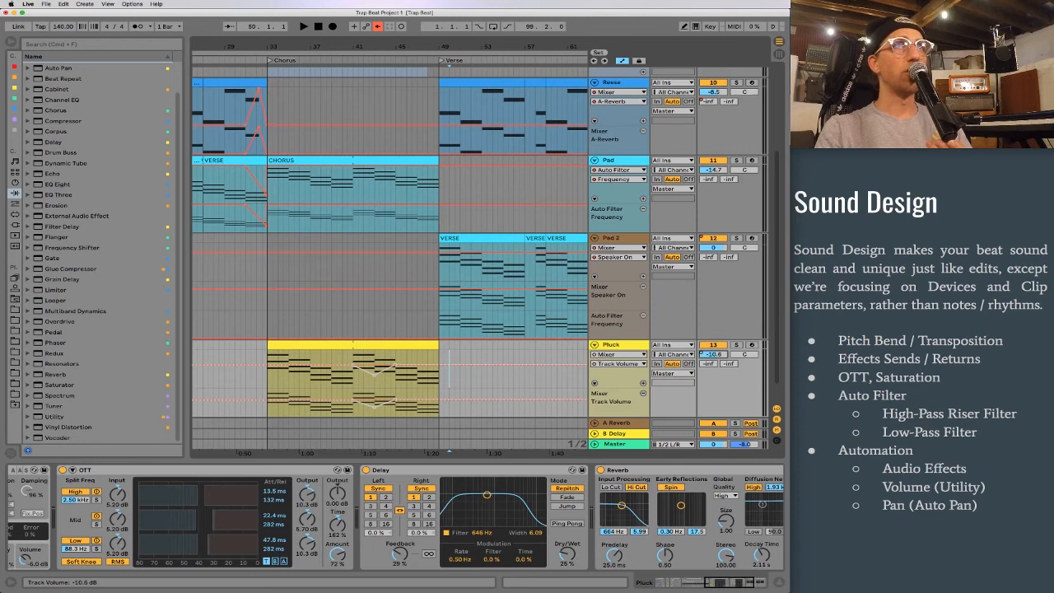
{"action": "left_click_drag", "start_coordinate": [713, 355], "coordinate": [712, 357]}
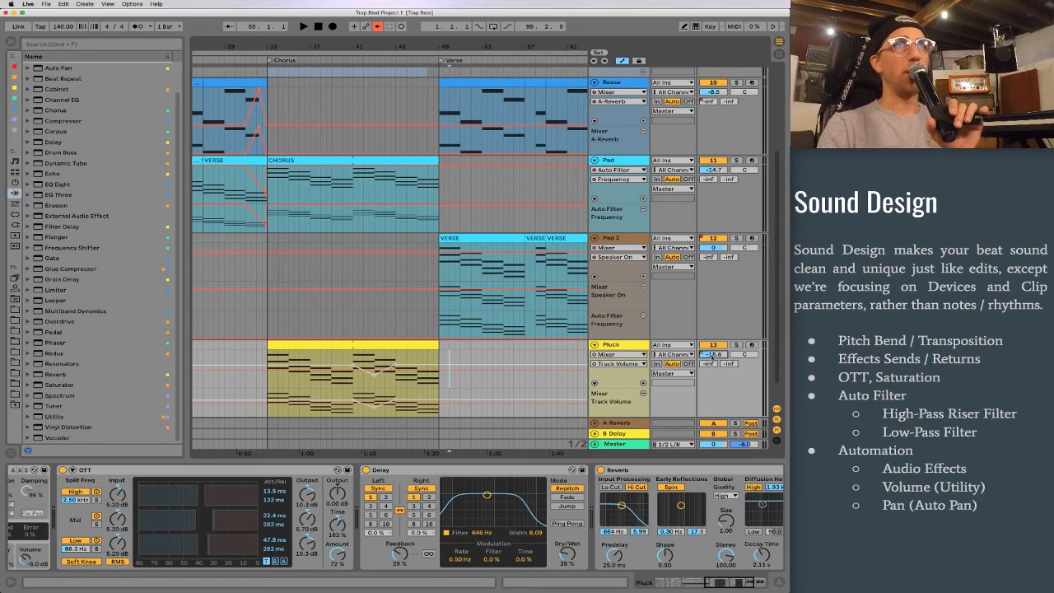
{"action": "left_click", "coordinate": [378, 27]}
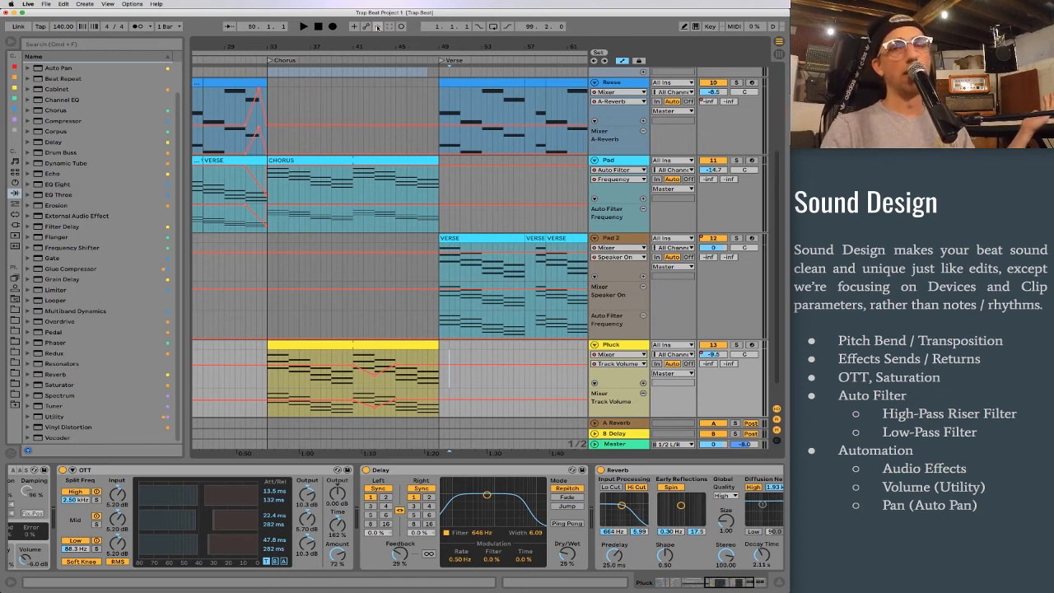
Delete Pluck's track volume automation and set the track volume to -10.0 dB
{"action": "left_click_drag", "start_coordinate": [336, 379], "coordinate": [404, 377]}
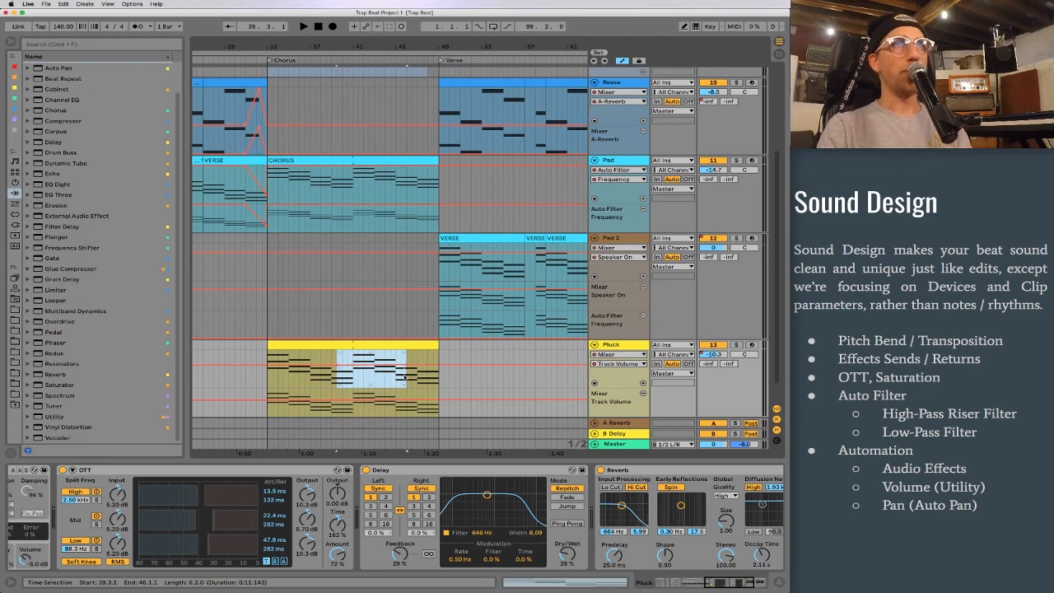
{"action": "right_click", "coordinate": [716, 357]}
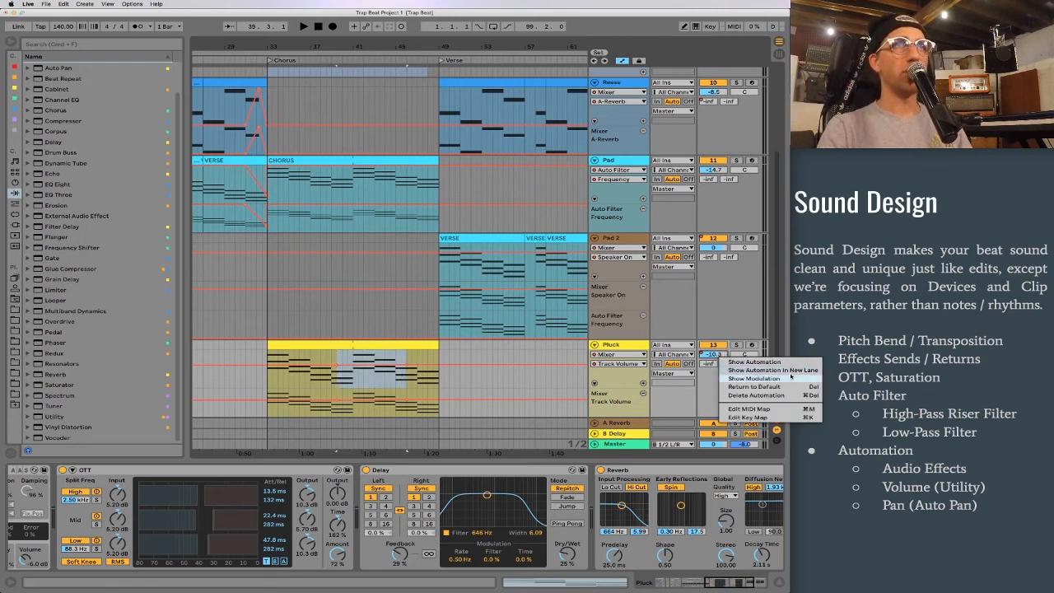
{"action": "left_click", "coordinate": [756, 396]}
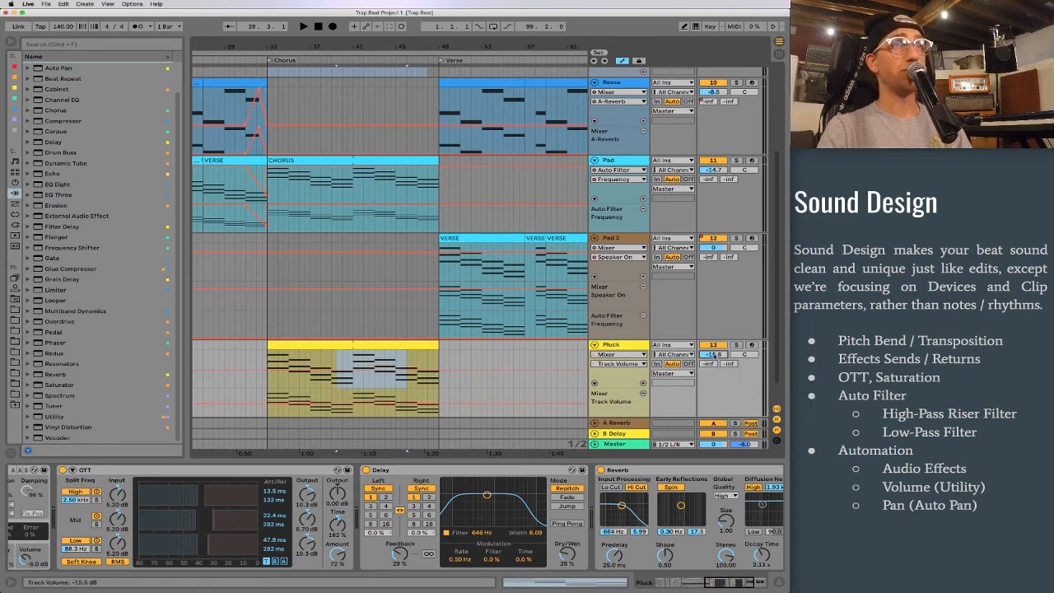
{"action": "left_click_drag", "start_coordinate": [714, 354], "coordinate": [713, 345]}
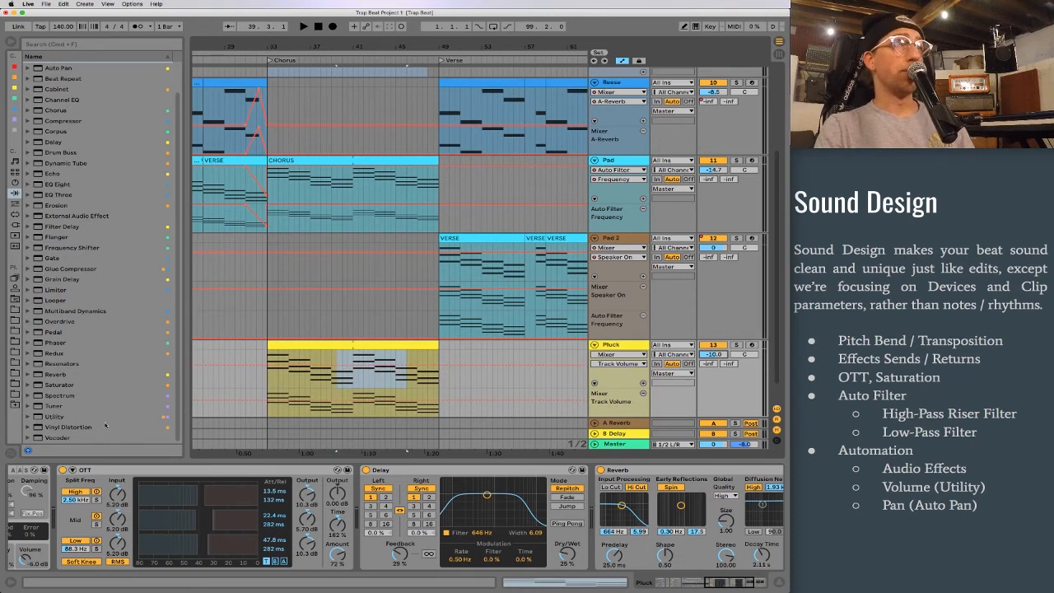
Add a Utility device to the Pluck track and show its Gain automation in a new lane
{"action": "double_click", "coordinate": [37, 416]}
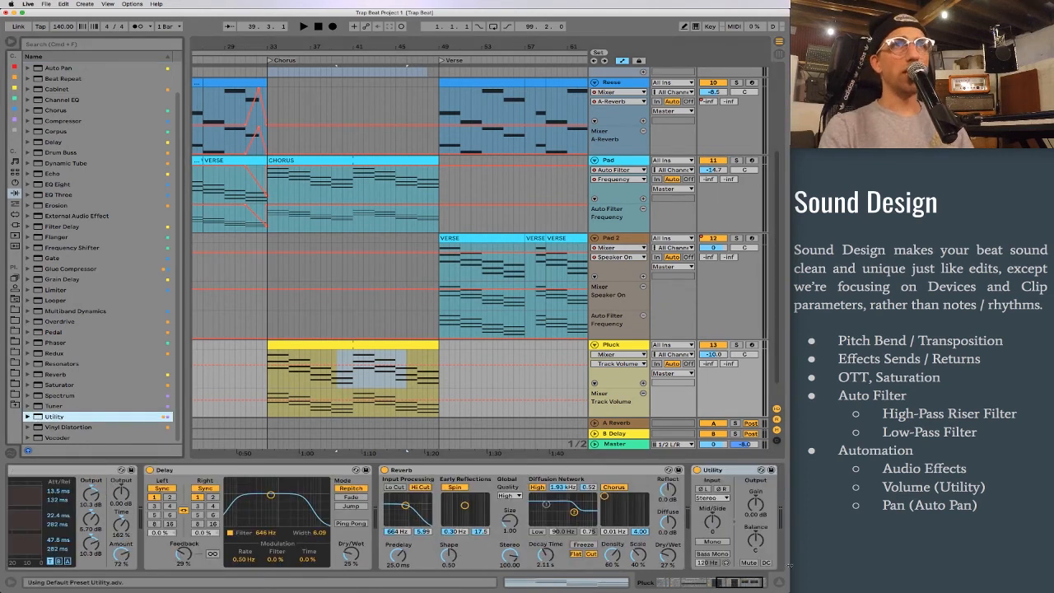
{"action": "left_click", "coordinate": [757, 506]}
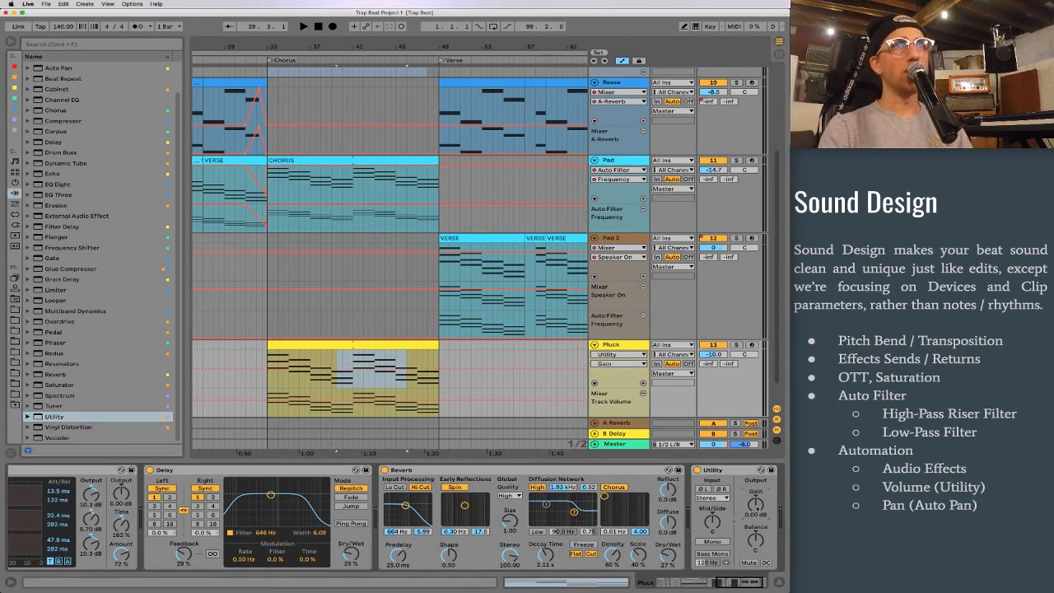
{"action": "right_click", "coordinate": [758, 507]}
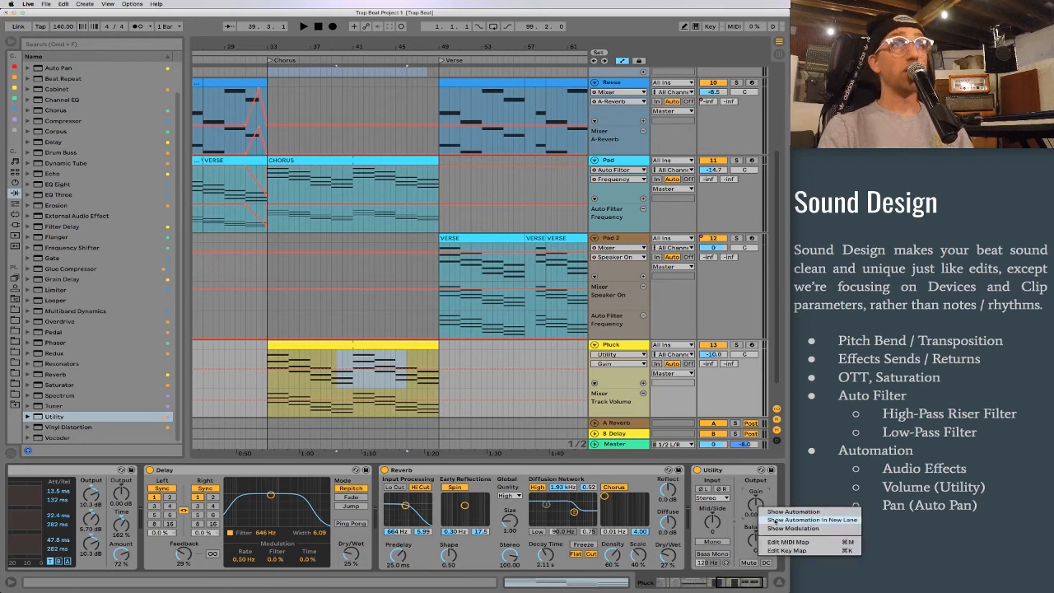
{"action": "left_click", "coordinate": [790, 520]}
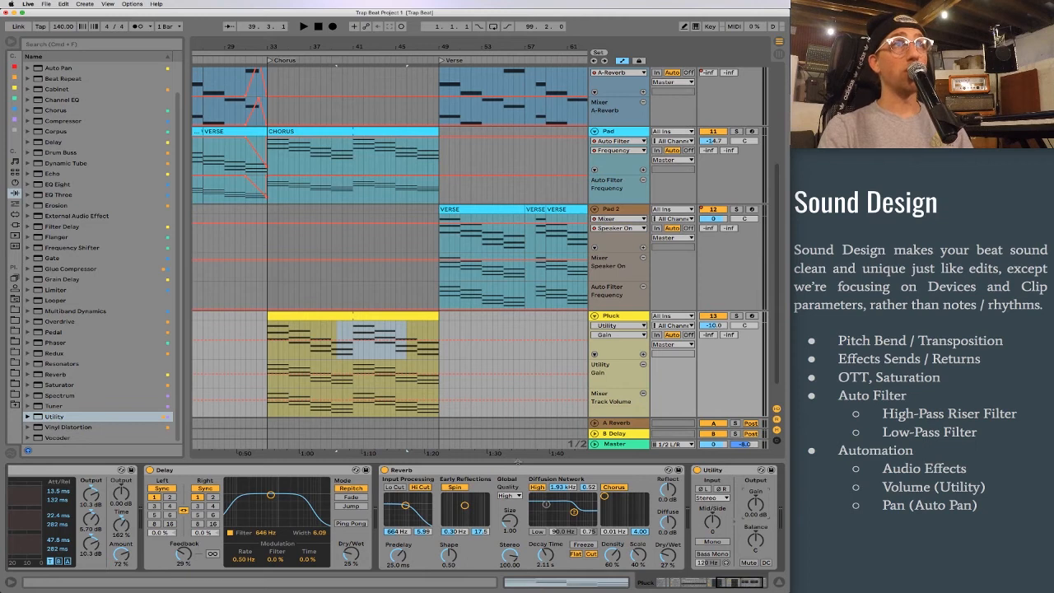
Draw a dip in Pluck's Utility gain automation around bar 39 and set the track volume to -9.0 dB
{"action": "left_click", "coordinate": [317, 376]}
{"action": "left_click_drag", "start_coordinate": [327, 376], "coordinate": [380, 384]}
{"action": "mouse_move", "coordinate": [713, 326]}
{"action": "left_mouse_down"}
{"action": "mouse_move", "coordinate": [713, 313]}
{"action": "mouse_move", "coordinate": [714, 324]}
{"action": "left_mouse_up"}
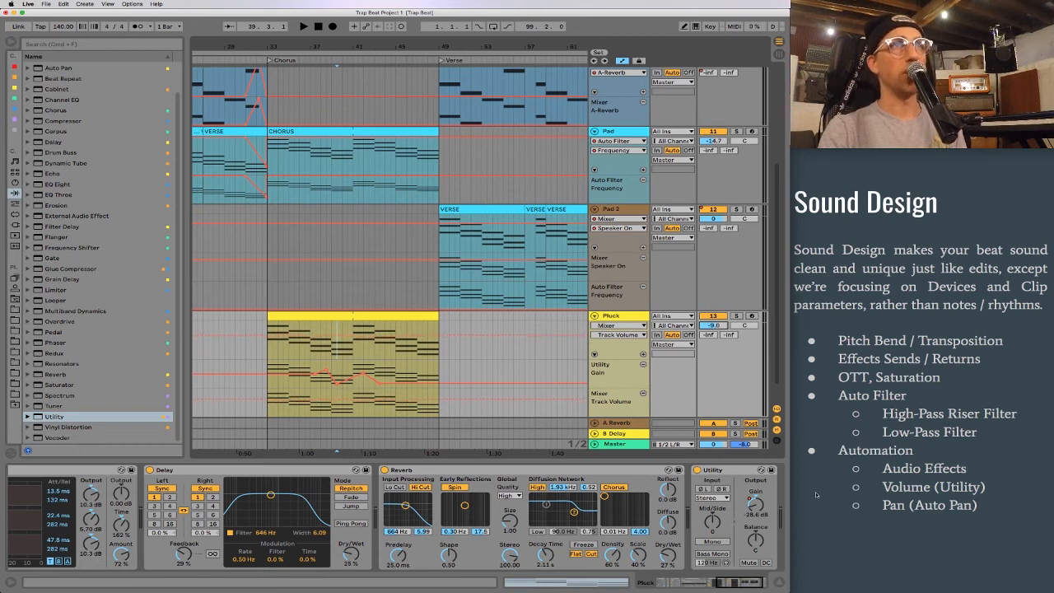
Delete the gain automation of Pluck's Utility
{"action": "left_click", "coordinate": [754, 503]}
{"action": "right_click", "coordinate": [755, 504]}
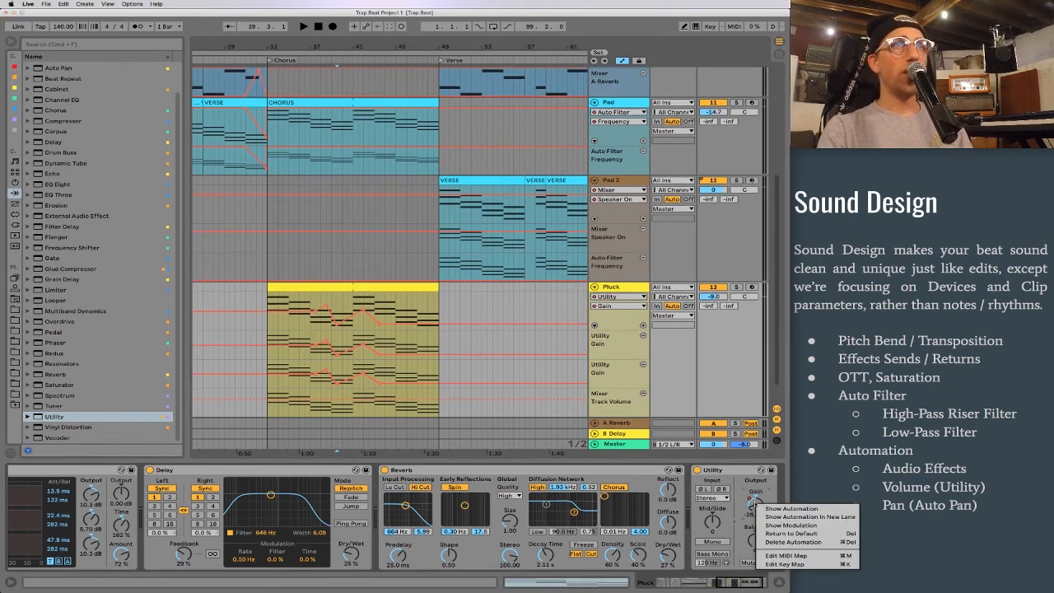
{"action": "left_click", "coordinate": [793, 543]}
Hide the automation lanes and select bars 33 to 35 of the Pluck clip at the start of the chorus
{"action": "left_click", "coordinate": [300, 288]}
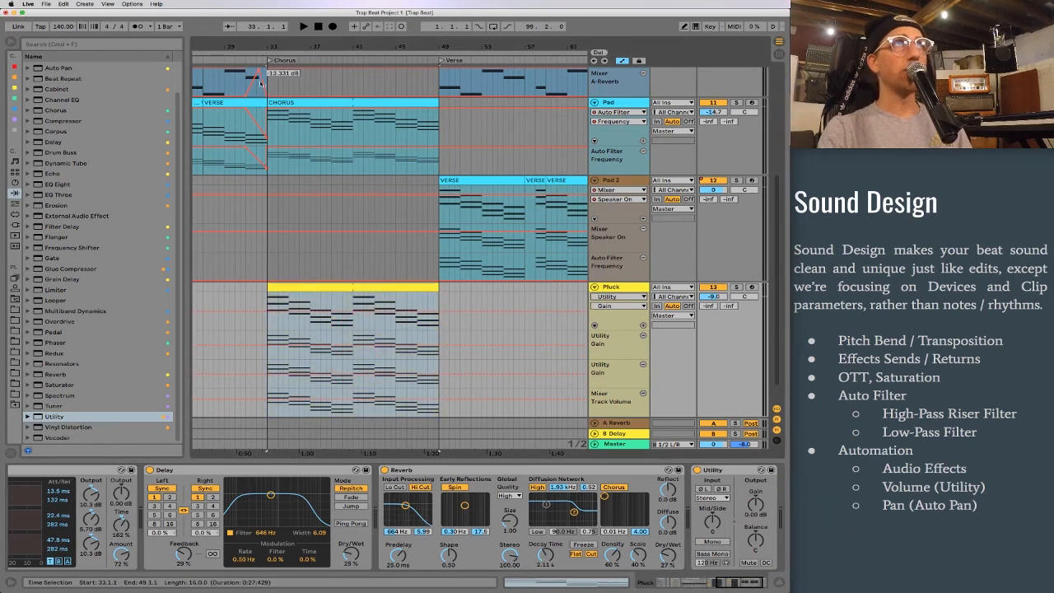
{"action": "left_click_drag", "start_coordinate": [270, 49], "coordinate": [269, 84]}
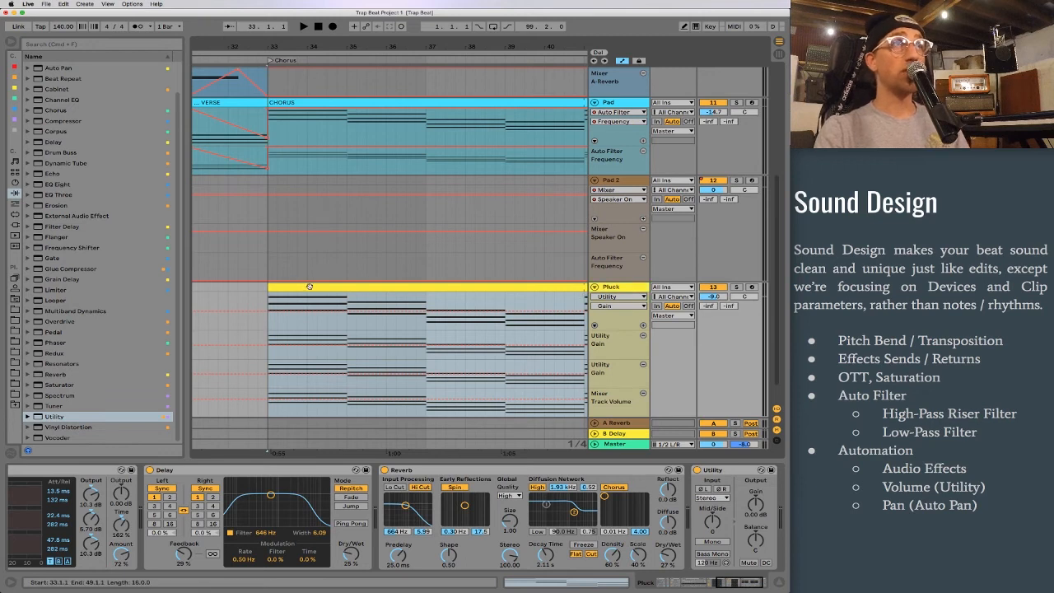
{"action": "key", "text": "a"}
{"action": "left_click", "coordinate": [260, 367]}
{"action": "left_click_drag", "start_coordinate": [266, 378], "coordinate": [346, 377]}
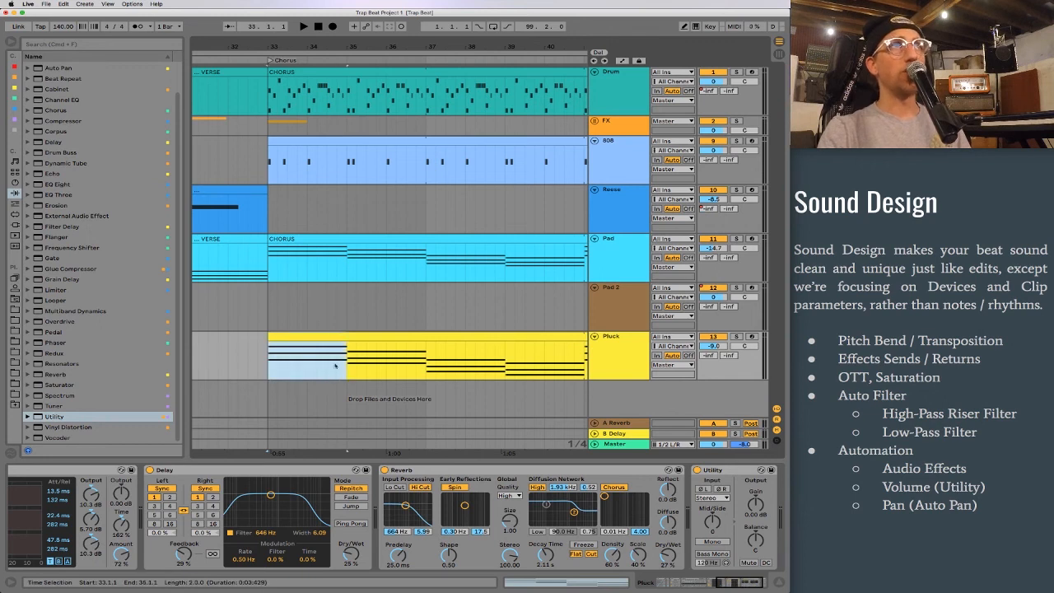
Show the automation lanes again and lower Pluck's Utility gain between bars 33 and 35 to about -6 dB
{"action": "left_click", "coordinate": [335, 338]}
{"action": "key", "text": "a"}
{"action": "scroll", "coordinate": [495, 371], "scroll_direction": "down", "scroll_amount": 3}
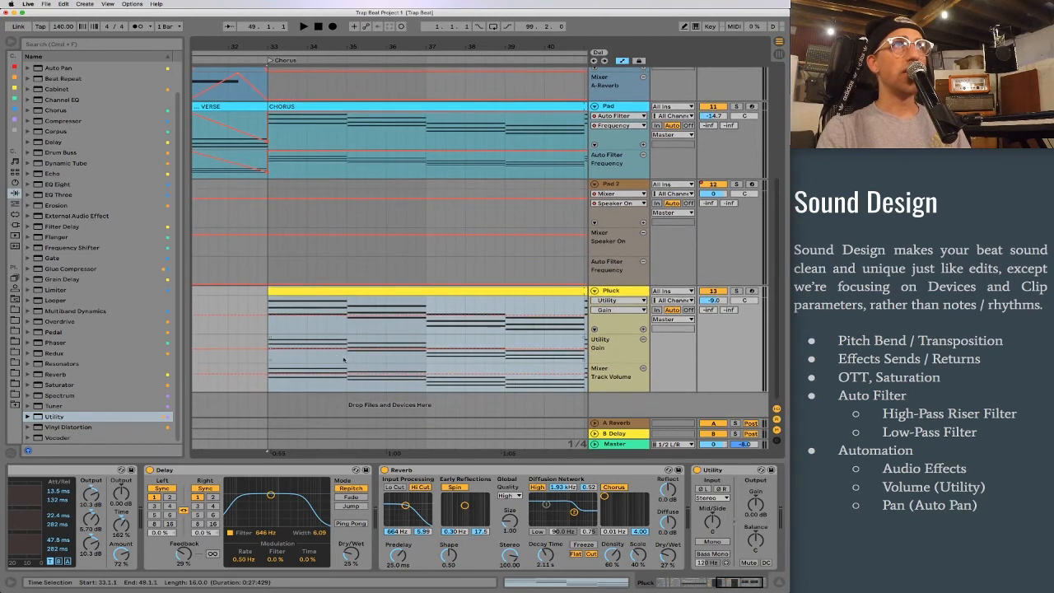
{"action": "left_click_drag", "start_coordinate": [338, 358], "coordinate": [271, 360]}
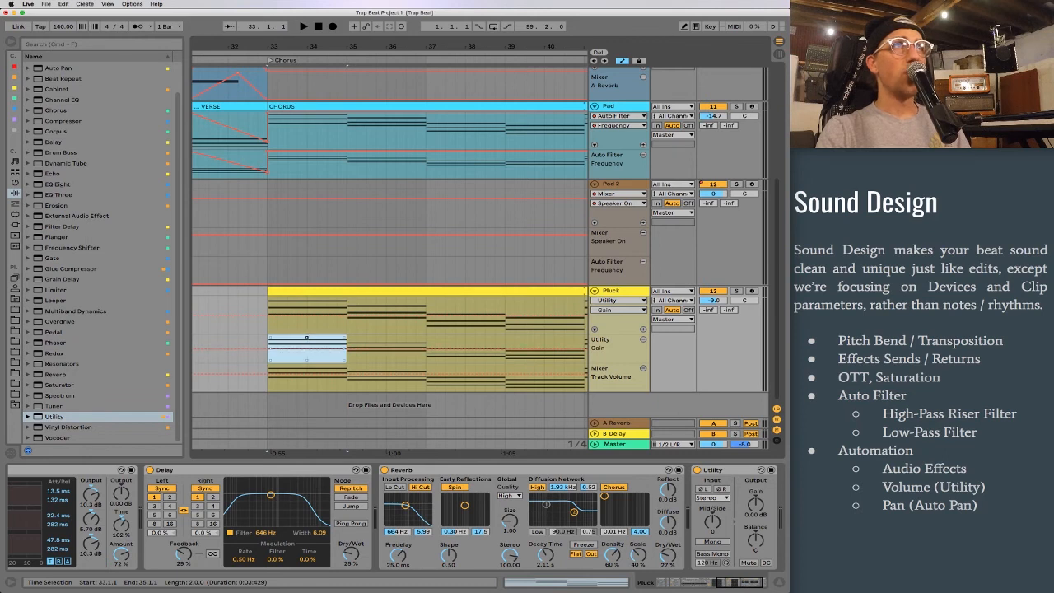
{"action": "left_click_drag", "start_coordinate": [306, 338], "coordinate": [306, 340]}
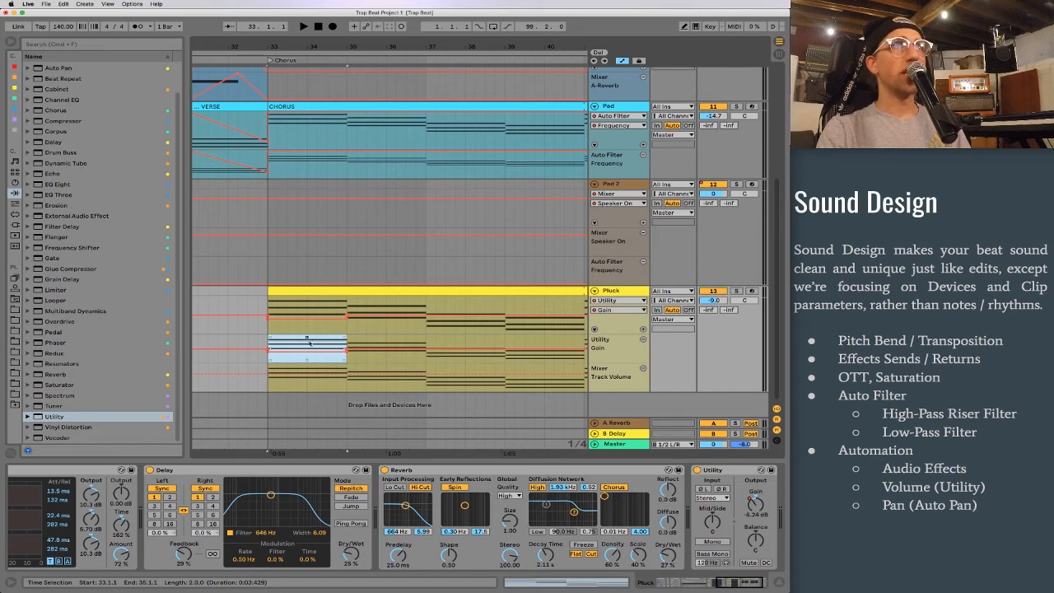
Enlarge Pluck's Utility gain lane and duplicate the ramp from bars 33 to 35 repeatedly until it fills the chorus up to bar 49
{"action": "left_click", "coordinate": [377, 356]}
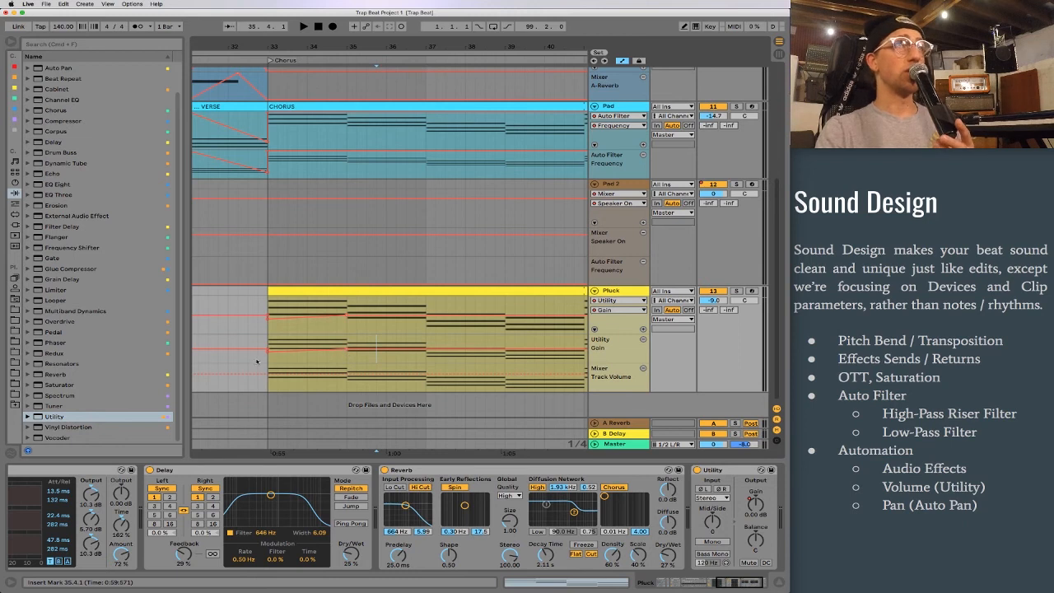
{"action": "left_click_drag", "start_coordinate": [610, 393], "coordinate": [610, 412]}
{"action": "left_click_drag", "start_coordinate": [276, 397], "coordinate": [342, 392]}
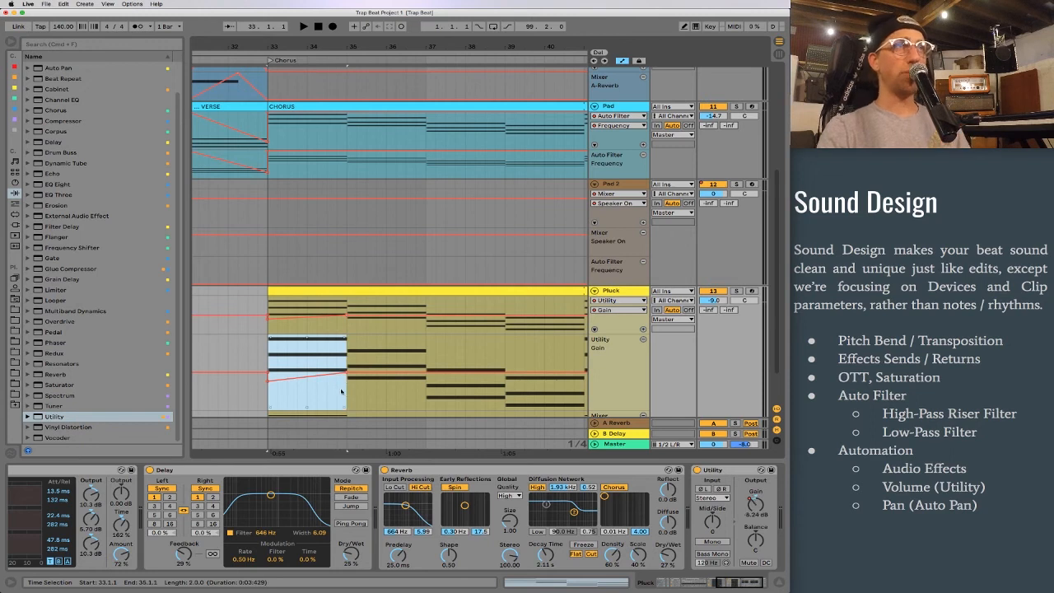
{"action": "key", "text": "super+d"}
{"action": "key", "text": "super+d"}
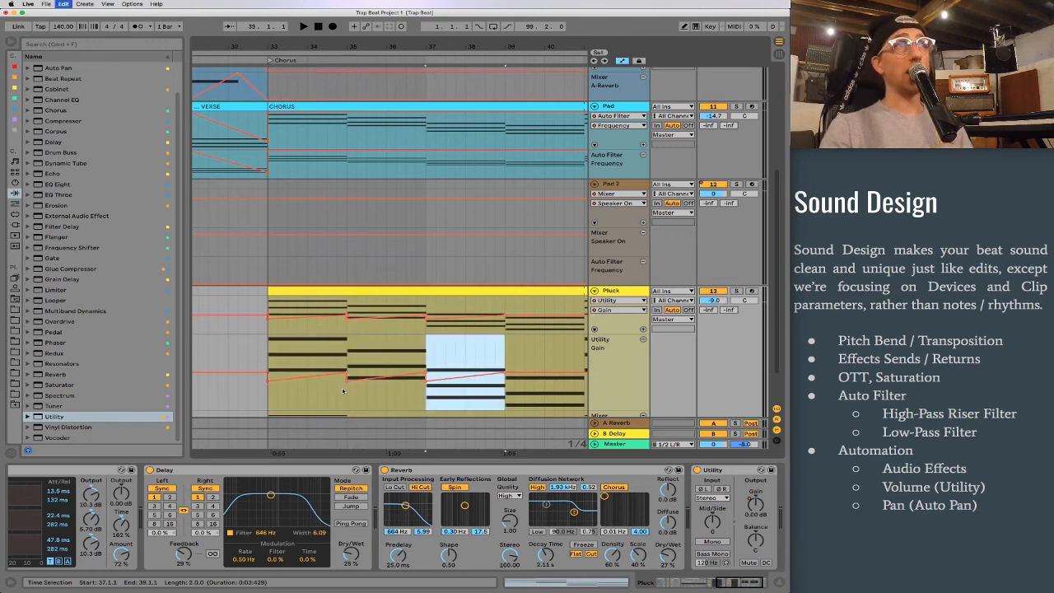
{"action": "key", "text": "super+d"}
{"action": "key", "text": "super+d"}
{"action": "key", "text": "super+d"}
{"action": "key", "text": "super+d"}
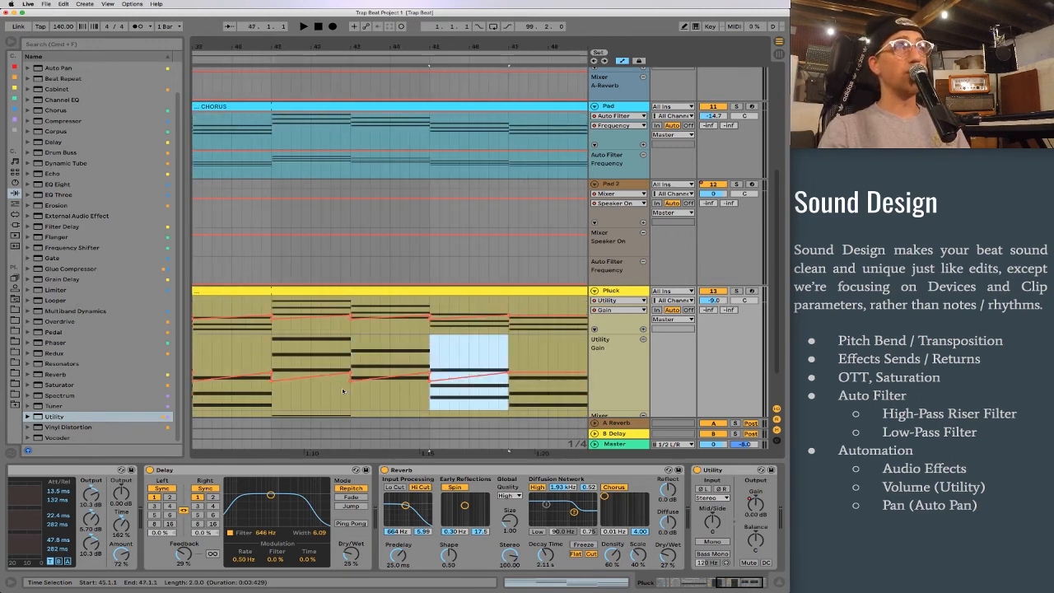
{"action": "left_click_drag", "start_coordinate": [249, 47], "coordinate": [335, 14]}
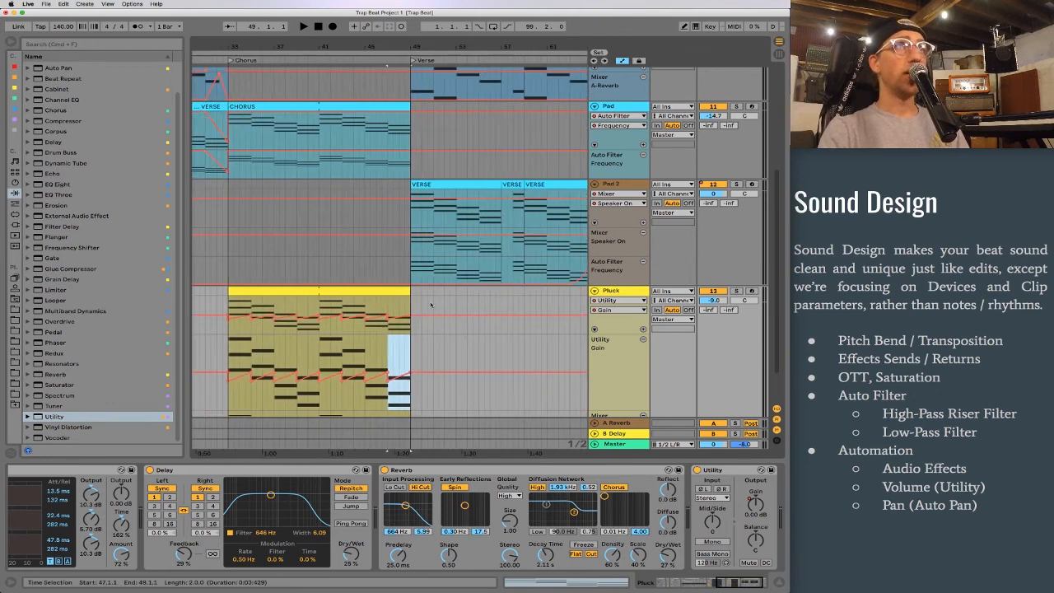
Play the Pluck clip of the first chorus and copy it with its gain automation onto the second chorus at bar 65
{"action": "left_click", "coordinate": [264, 293]}
{"action": "key", "text": "space"}
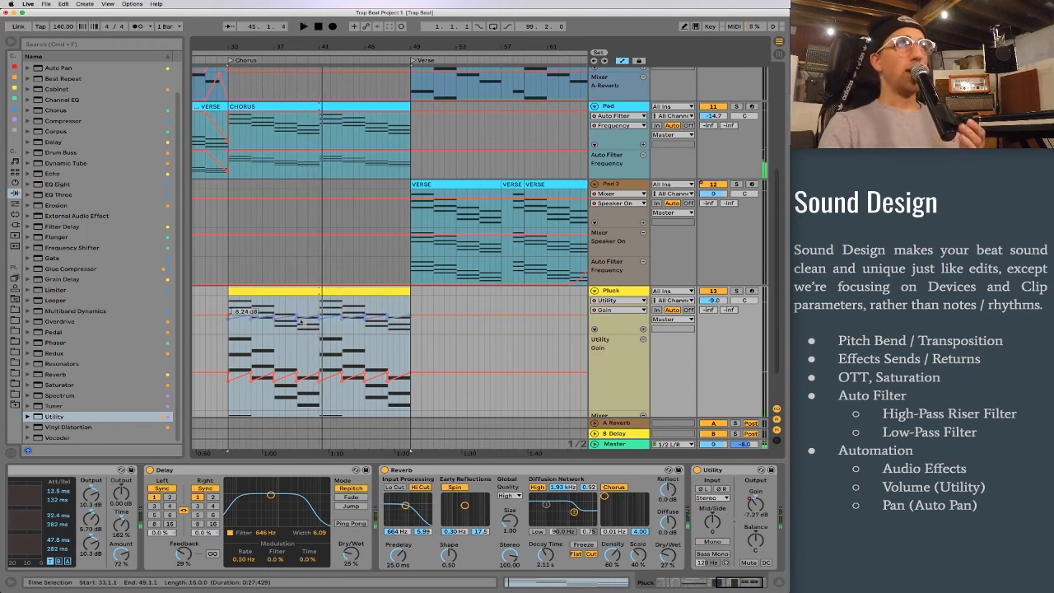
{"action": "mouse_move", "coordinate": [331, 47]}
{"action": "left_mouse_down"}
{"action": "mouse_move", "coordinate": [282, 47]}
{"action": "mouse_move", "coordinate": [345, 46]}
{"action": "left_mouse_up"}
{"action": "left_click", "coordinate": [352, 176]}
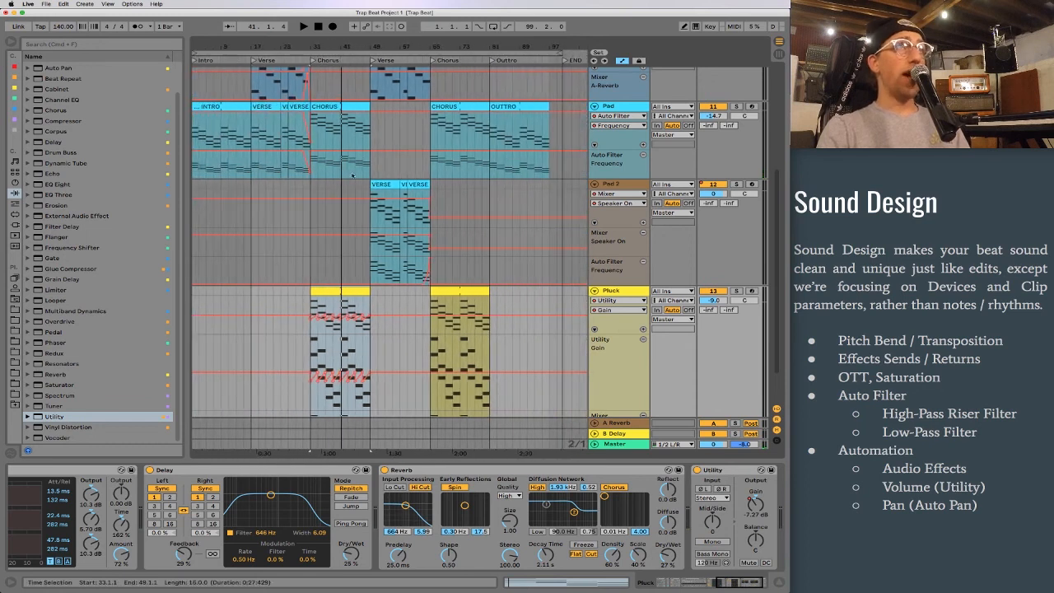
{"action": "left_click", "coordinate": [519, 313]}
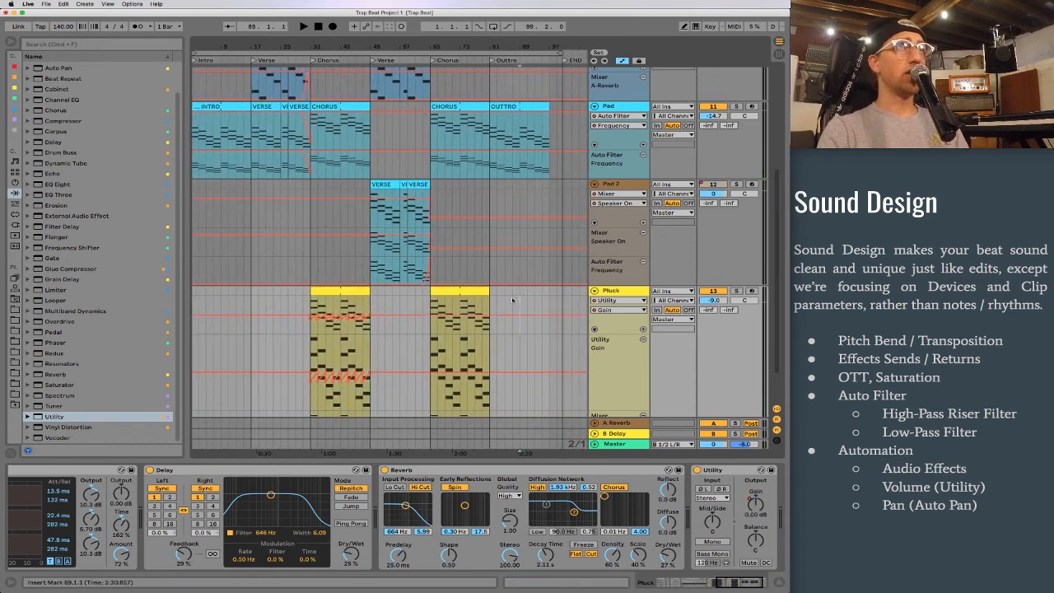
{"action": "left_click_drag", "start_coordinate": [337, 292], "coordinate": [458, 295]}
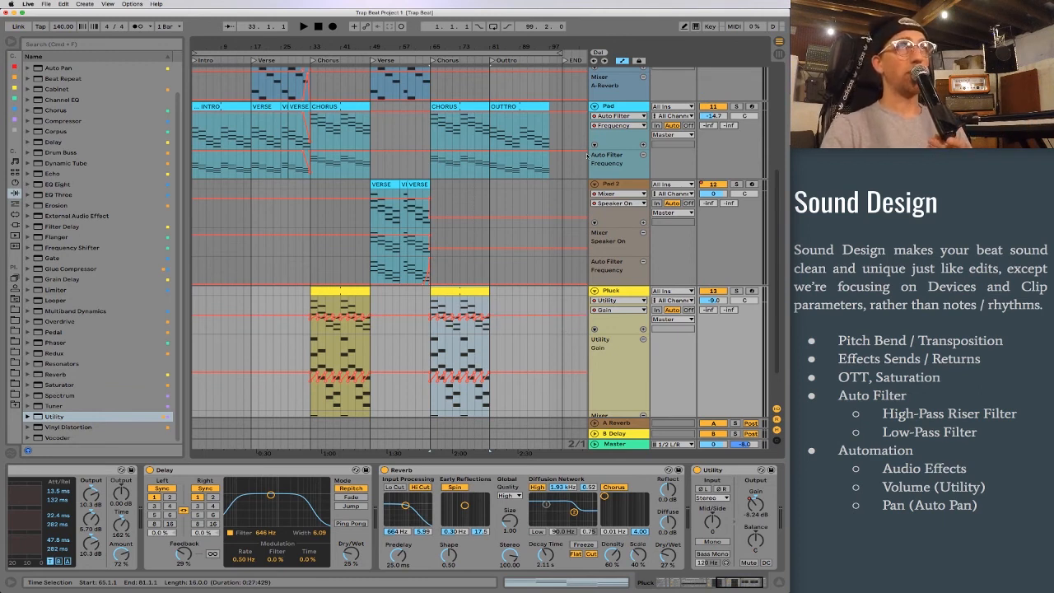
Lock the automation envelopes, view the help text for Lock Envelopes and hide the help area again
{"action": "left_click", "coordinate": [640, 62]}
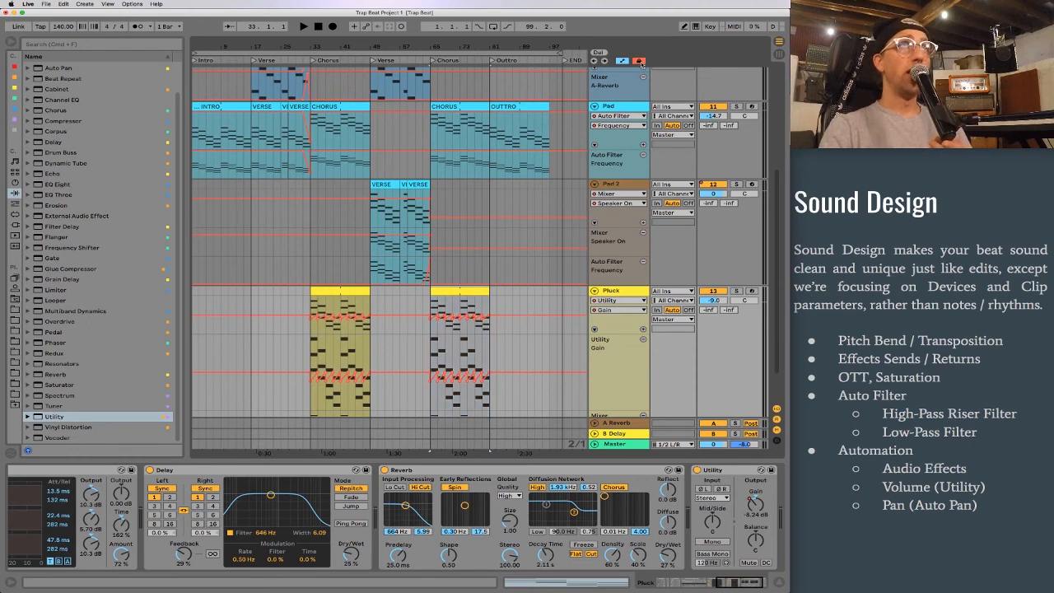
{"action": "mouse_move", "coordinate": [515, 590]}
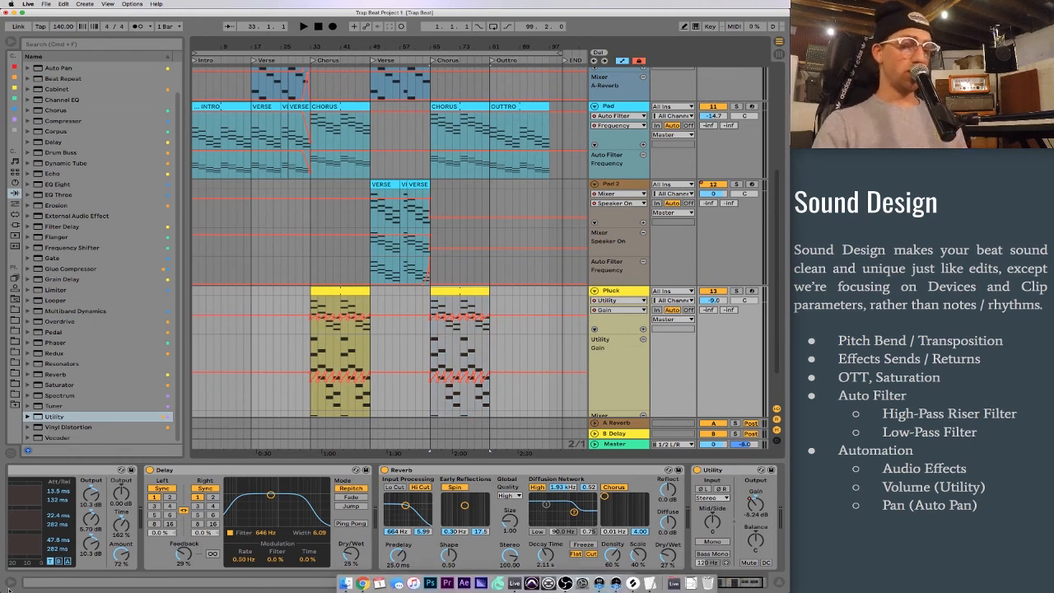
{"action": "left_click", "coordinate": [11, 583]}
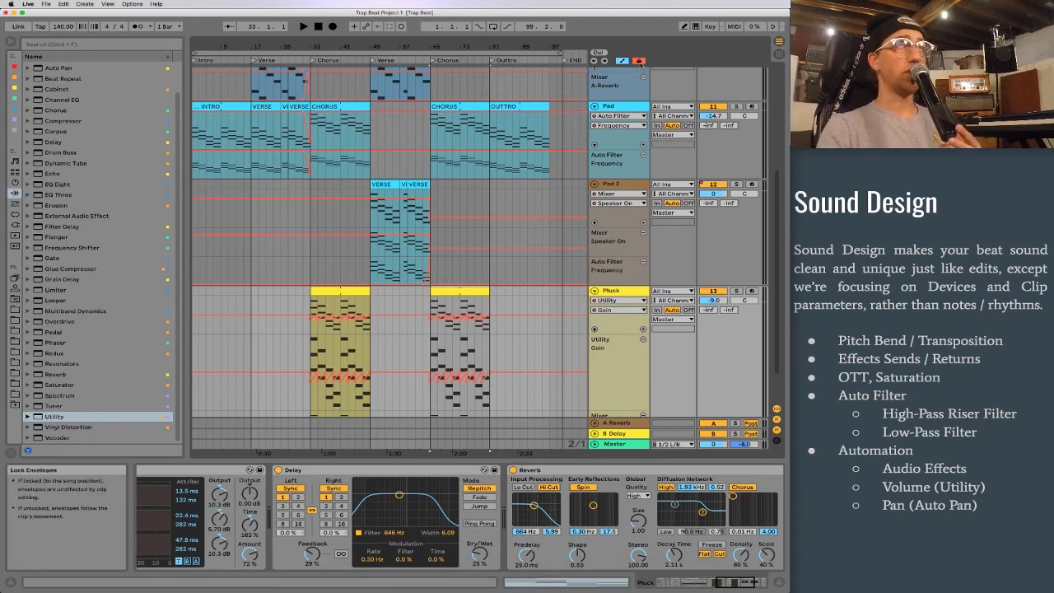
{"action": "key", "text": "shift+question"}
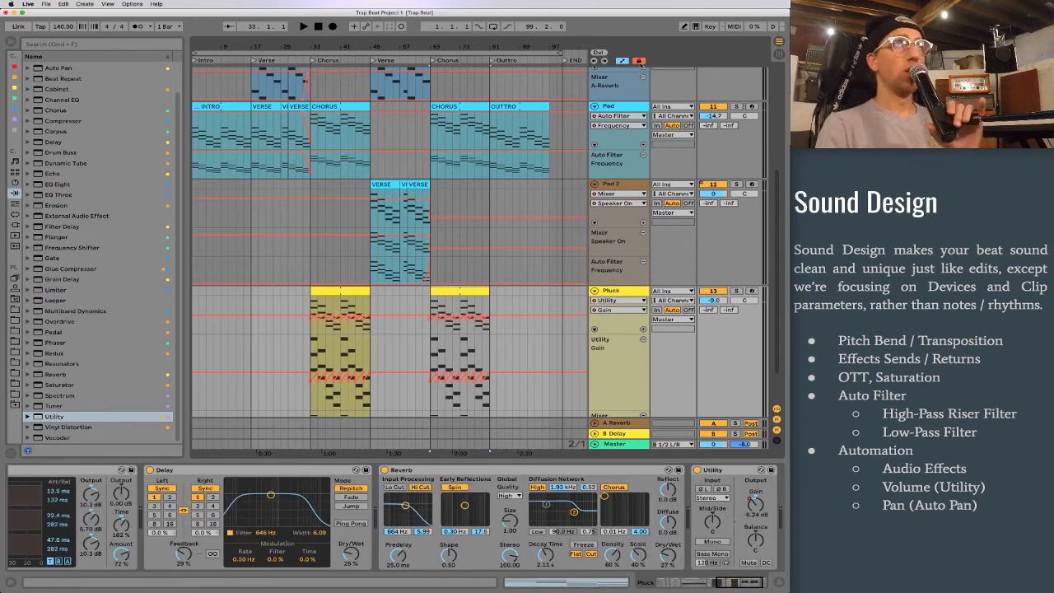
Try moving the second-chorus Pluck clip to bar 81 with locked envelopes, undo the move and unlock the envelopes
{"action": "left_click_drag", "start_coordinate": [449, 291], "coordinate": [510, 294]}
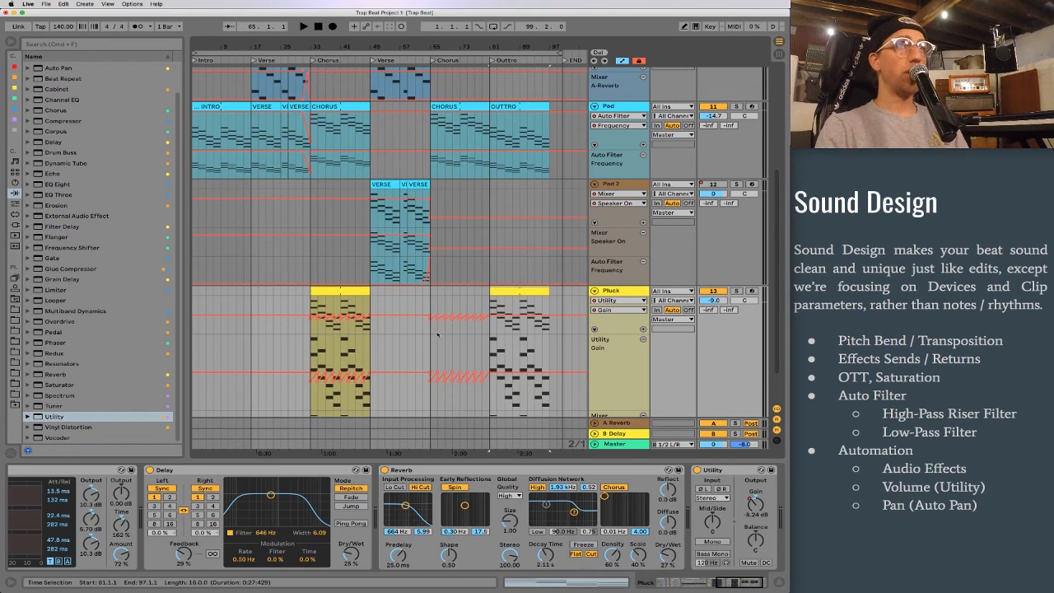
{"action": "key", "text": "super+z"}
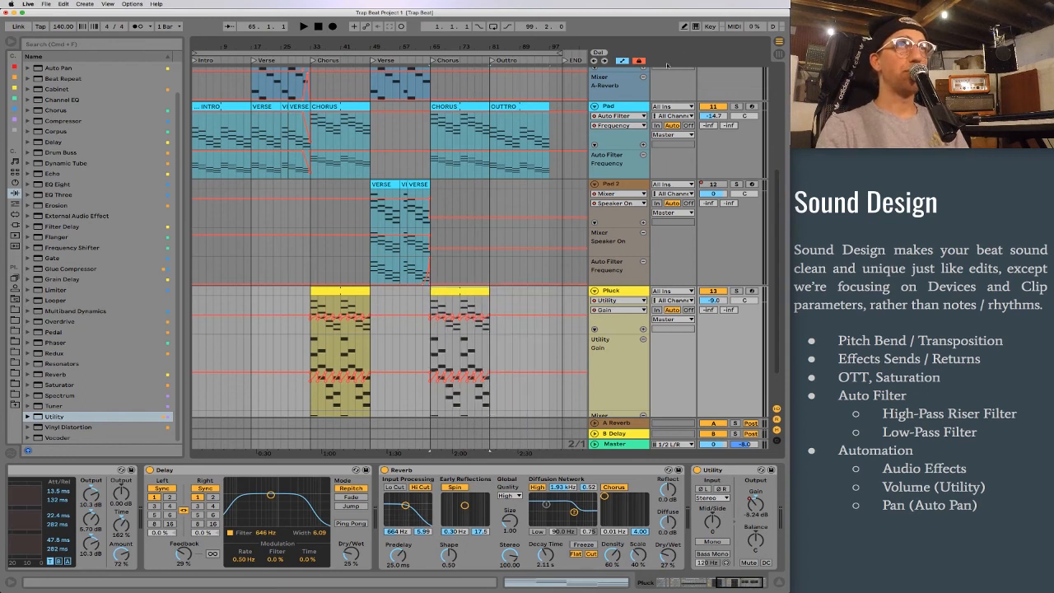
{"action": "left_click", "coordinate": [474, 346]}
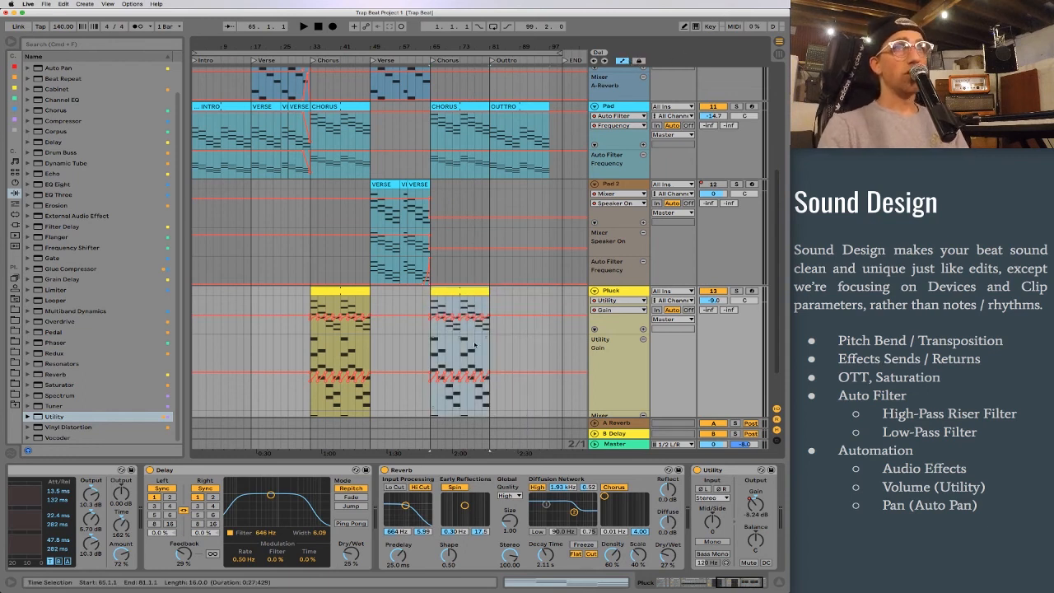
Solo Pluck, play its first-chorus clip with the track panned to 50L, and reset the panning to centre
{"action": "left_click", "coordinate": [330, 299]}
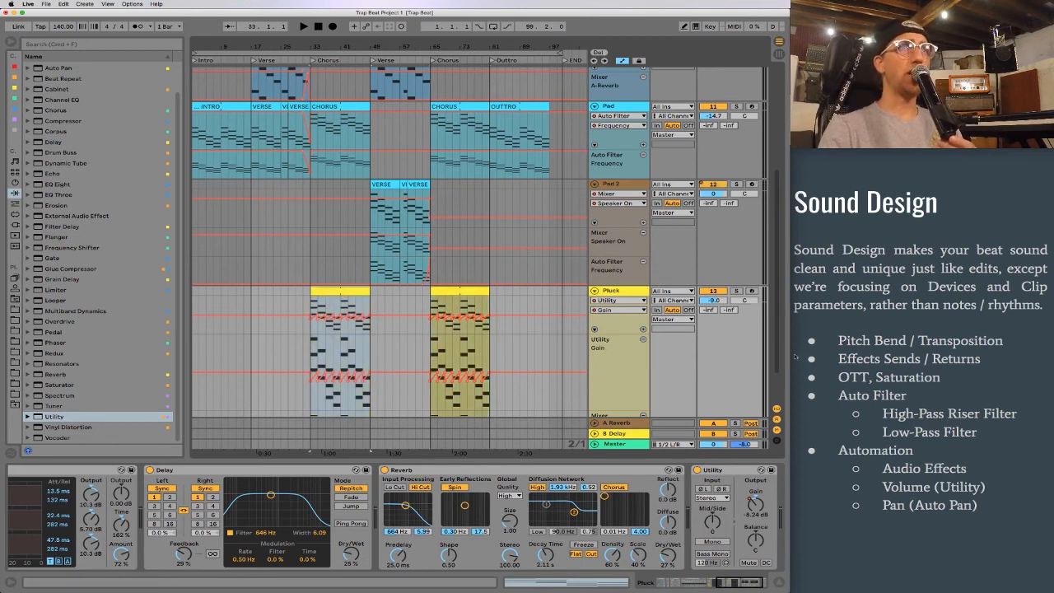
{"action": "right_click", "coordinate": [744, 301]}
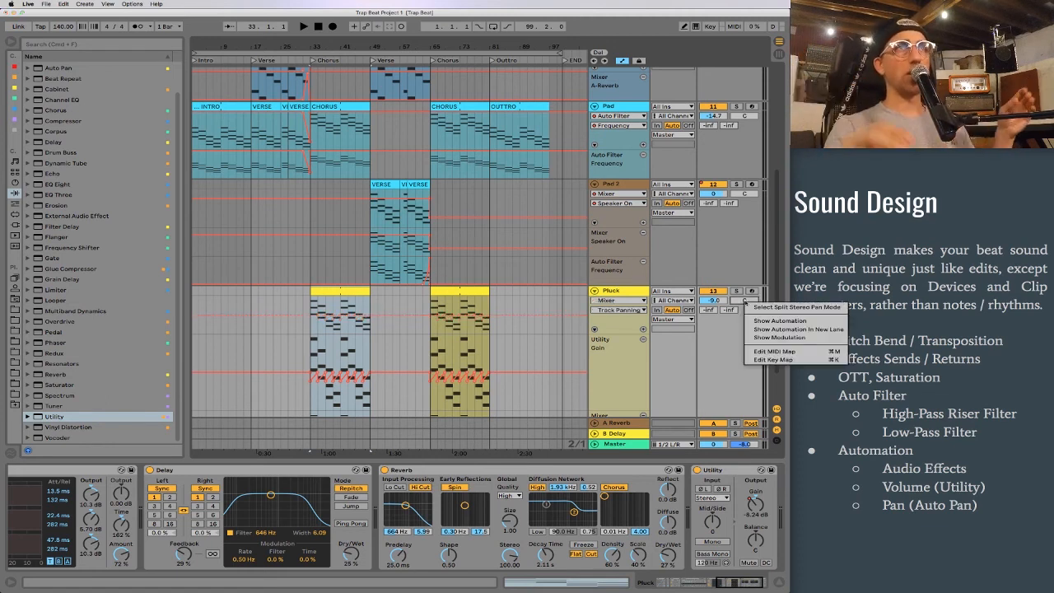
{"action": "left_click", "coordinate": [723, 300]}
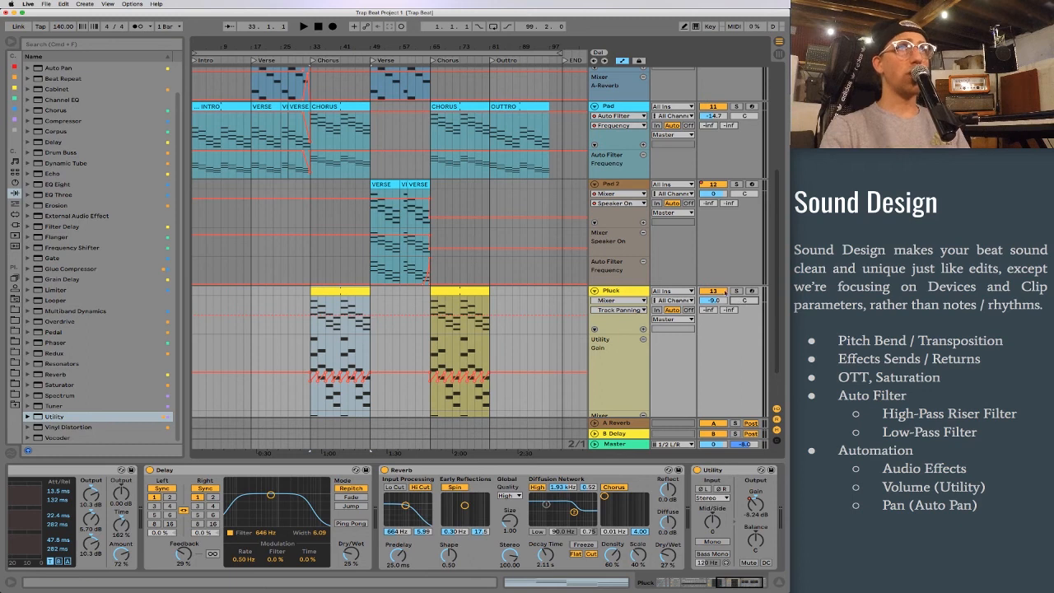
{"action": "left_click", "coordinate": [735, 292]}
{"action": "left_click_drag", "start_coordinate": [742, 302], "coordinate": [741, 340]}
{"action": "key", "text": "space"}
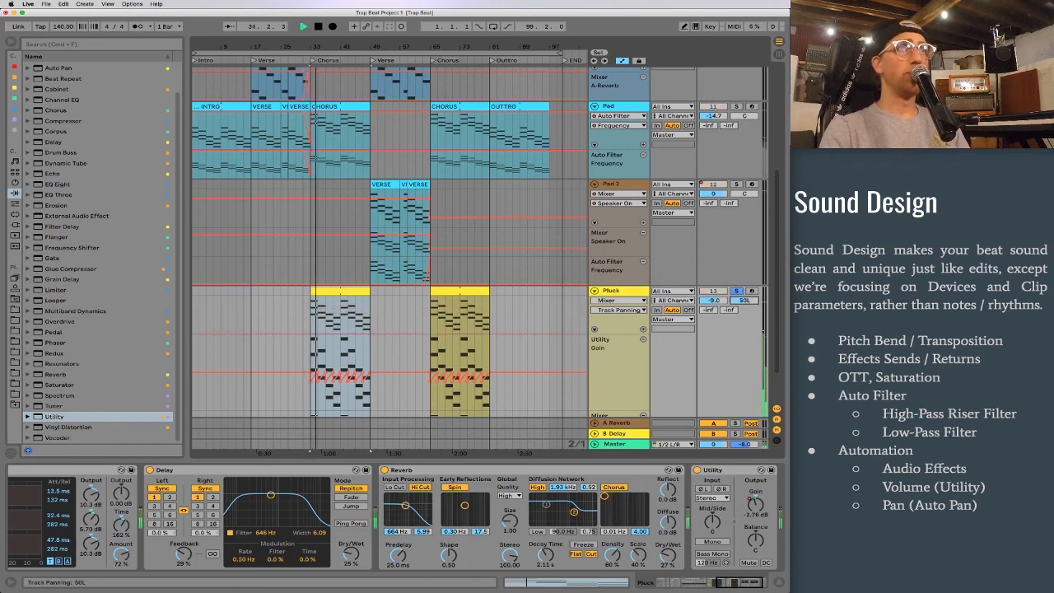
{"action": "double_click", "coordinate": [745, 303]}
{"action": "right_click", "coordinate": [745, 301]}
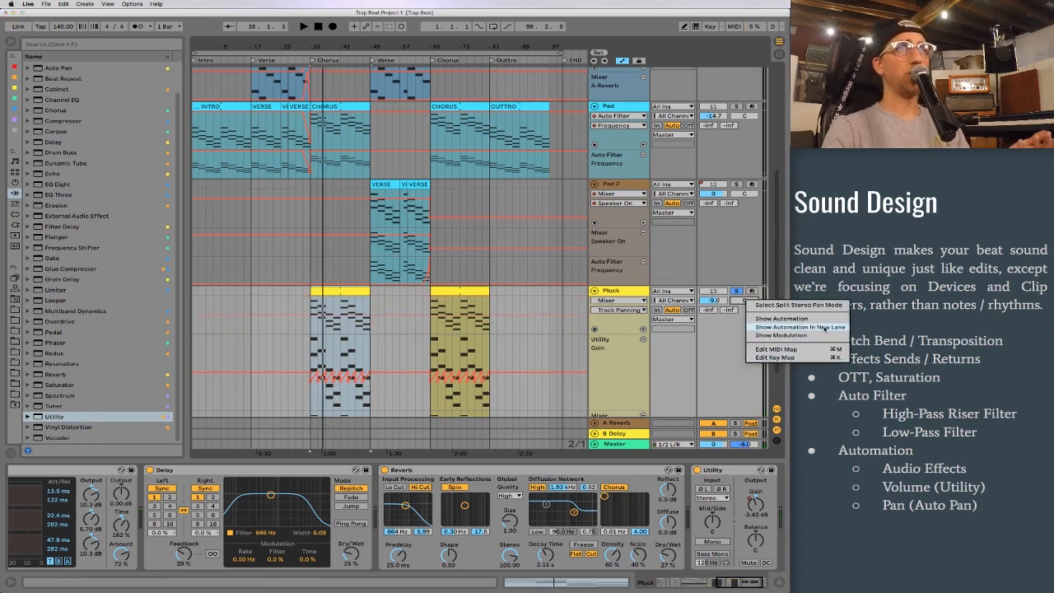
{"action": "left_click", "coordinate": [703, 370]}
Insert an Auto Pan after the Reverb on Pluck and set its rate to tempo-synced 3/4
{"action": "scroll", "coordinate": [86, 110], "scroll_direction": "up", "scroll_amount": 2}
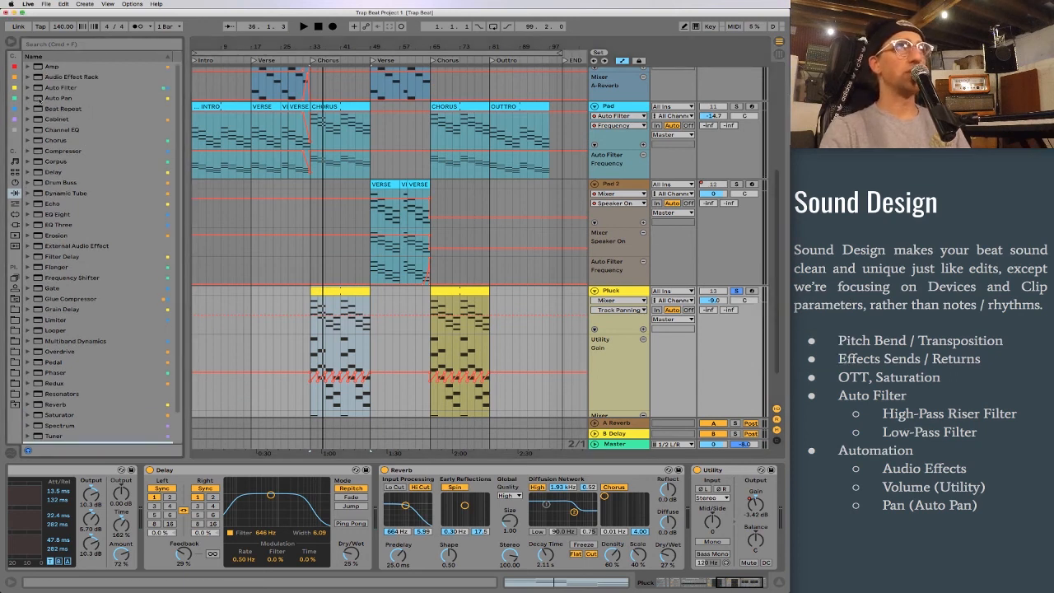
{"action": "left_click_drag", "start_coordinate": [38, 98], "coordinate": [712, 454]}
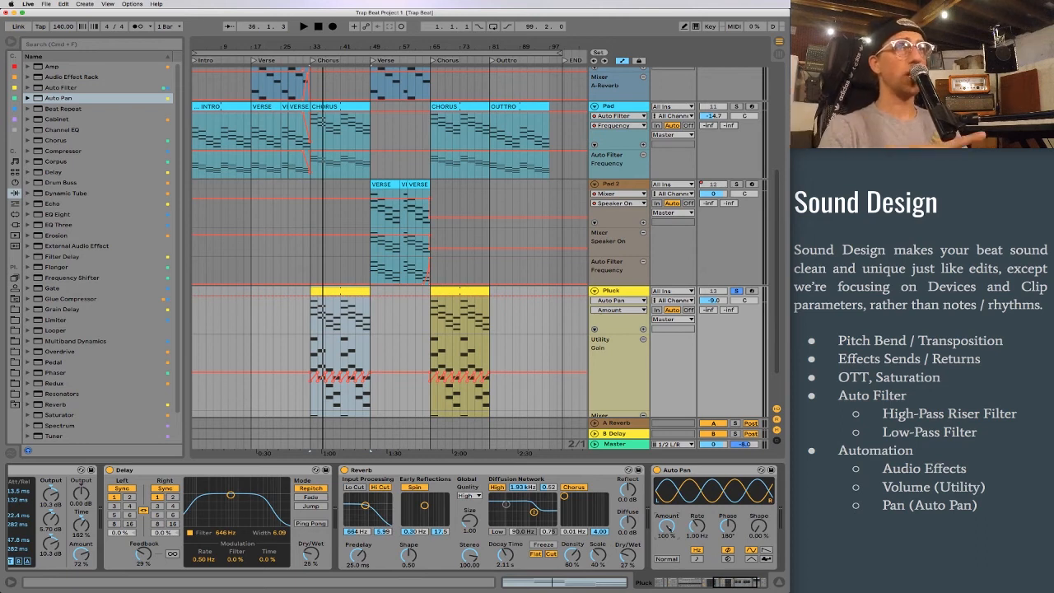
{"action": "left_click", "coordinate": [698, 531]}
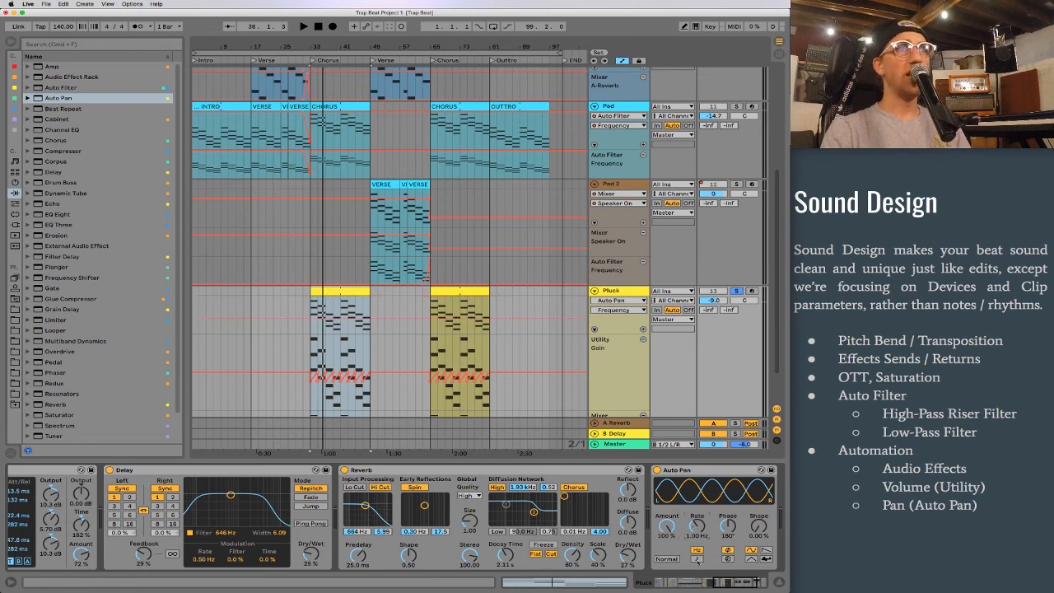
{"action": "left_click", "coordinate": [698, 559]}
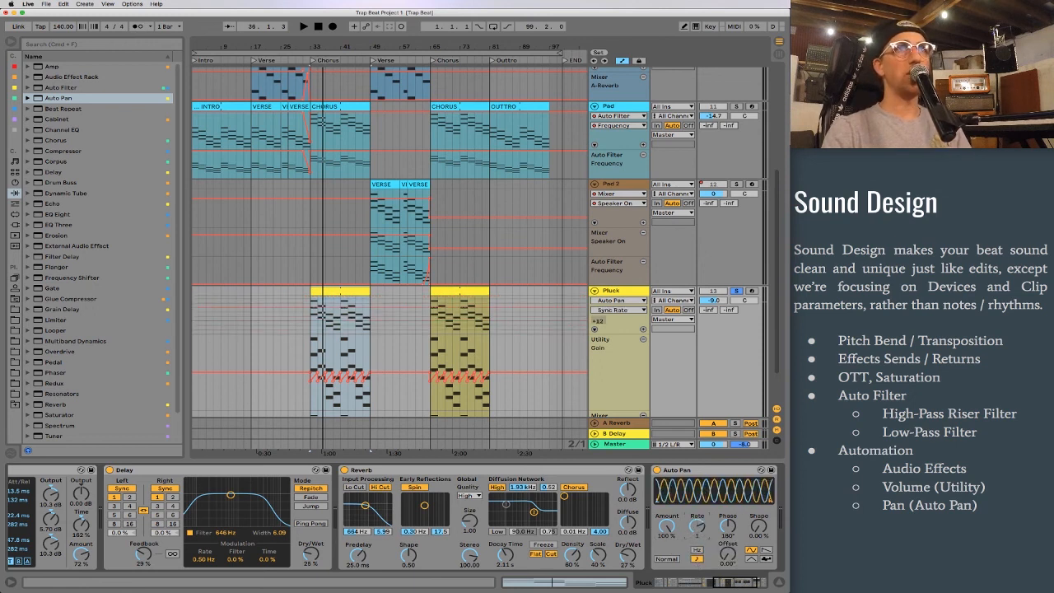
{"action": "mouse_move", "coordinate": [697, 526]}
{"action": "left_mouse_down"}
{"action": "mouse_move", "coordinate": [697, 536]}
{"action": "mouse_move", "coordinate": [698, 520]}
{"action": "left_mouse_up"}
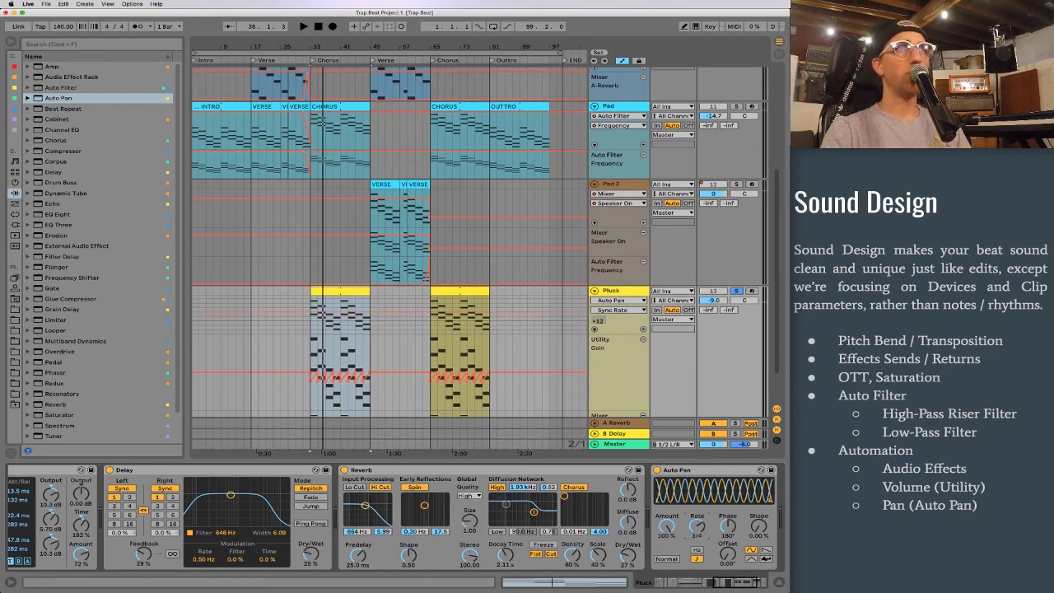
Try out Auto Pan's phase, reset it to 180°, and raise the shape to 100 %
{"action": "left_click", "coordinate": [728, 526]}
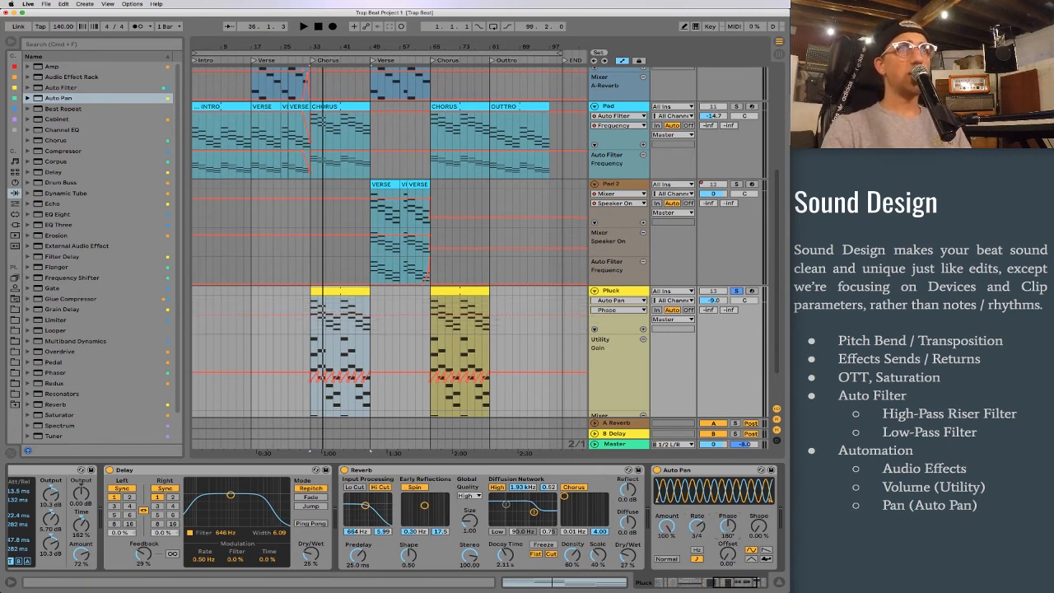
{"action": "mouse_move", "coordinate": [728, 526]}
{"action": "left_mouse_down"}
{"action": "mouse_move", "coordinate": [728, 543]}
{"action": "mouse_move", "coordinate": [729, 531]}
{"action": "left_mouse_up"}
{"action": "double_click", "coordinate": [729, 528]}
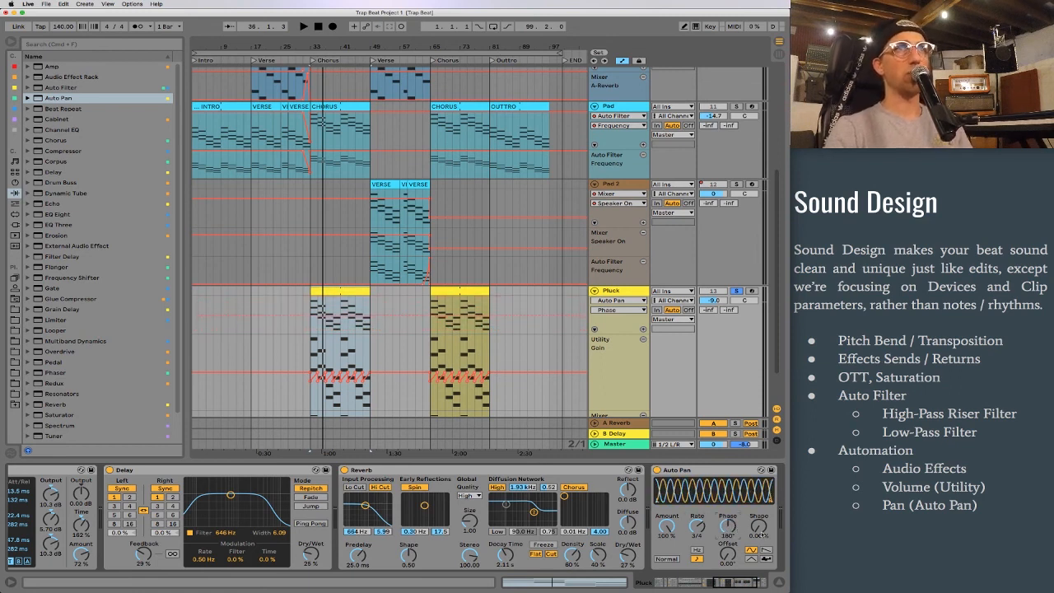
{"action": "left_click_drag", "start_coordinate": [759, 526], "coordinate": [759, 465]}
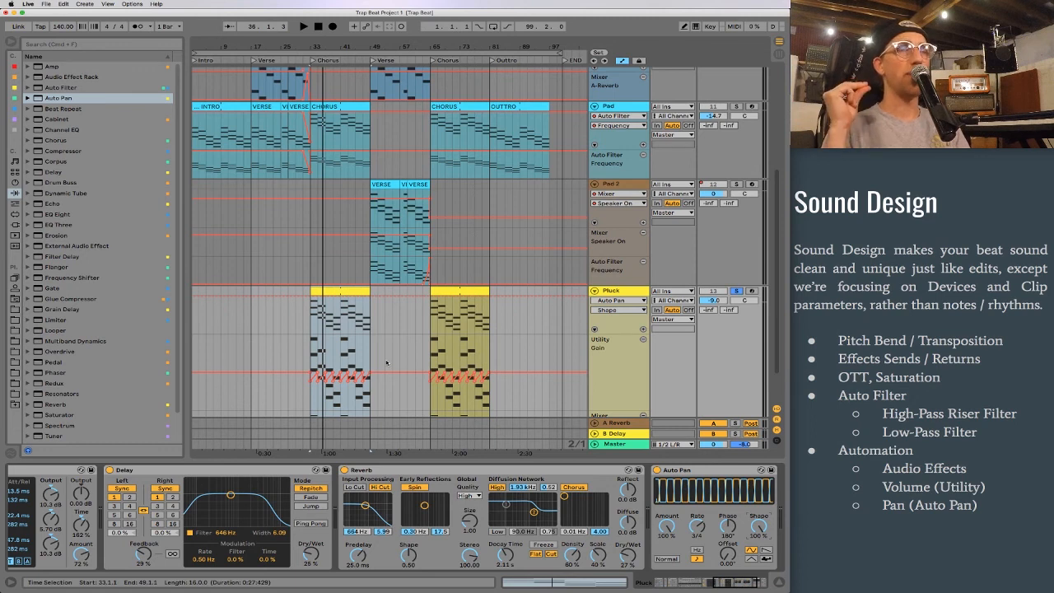
Play the soloed Pluck from the first chorus and set Auto Pan's synced rate to 2
{"action": "key", "text": "space"}
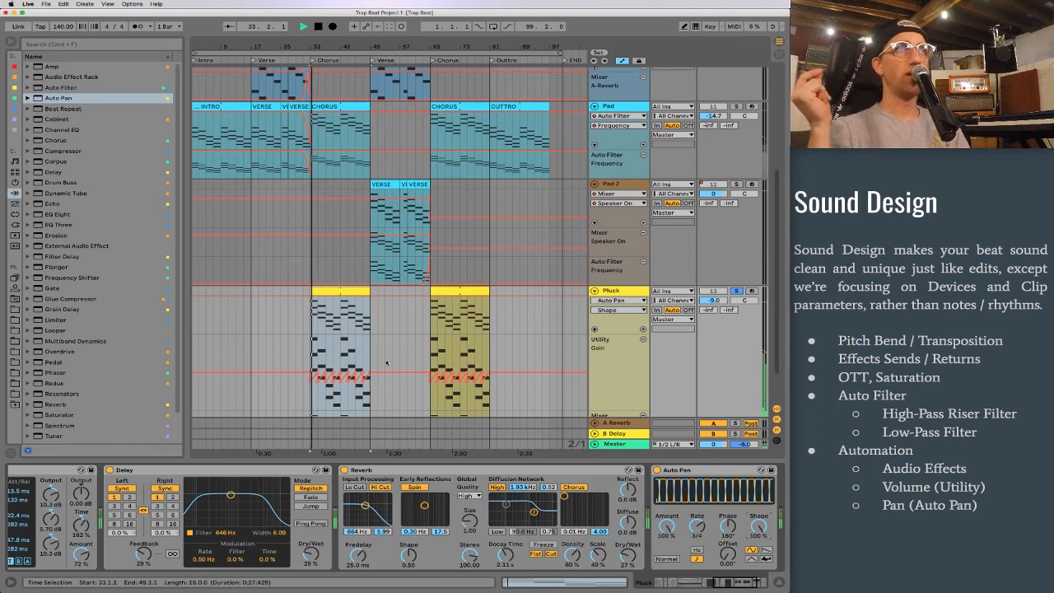
{"action": "left_click_drag", "start_coordinate": [701, 527], "coordinate": [700, 509]}
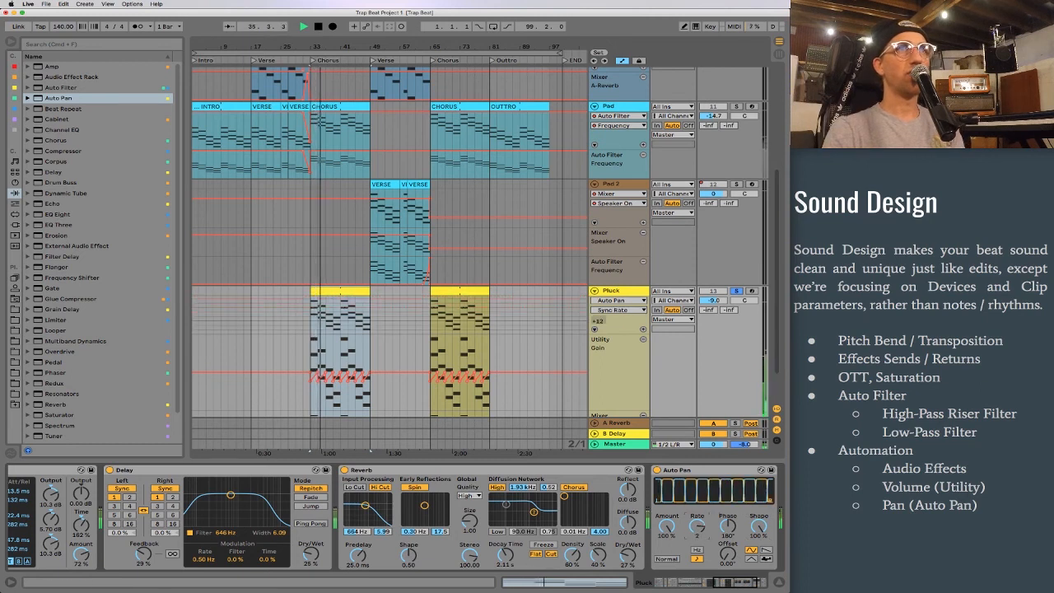
{"action": "key", "text": "space"}
Audition the Pluck chorus with Auto Pan's shape lowered to 0.79 %, and set the shape to 35.7 %
{"action": "left_click_drag", "start_coordinate": [759, 527], "coordinate": [759, 585]}
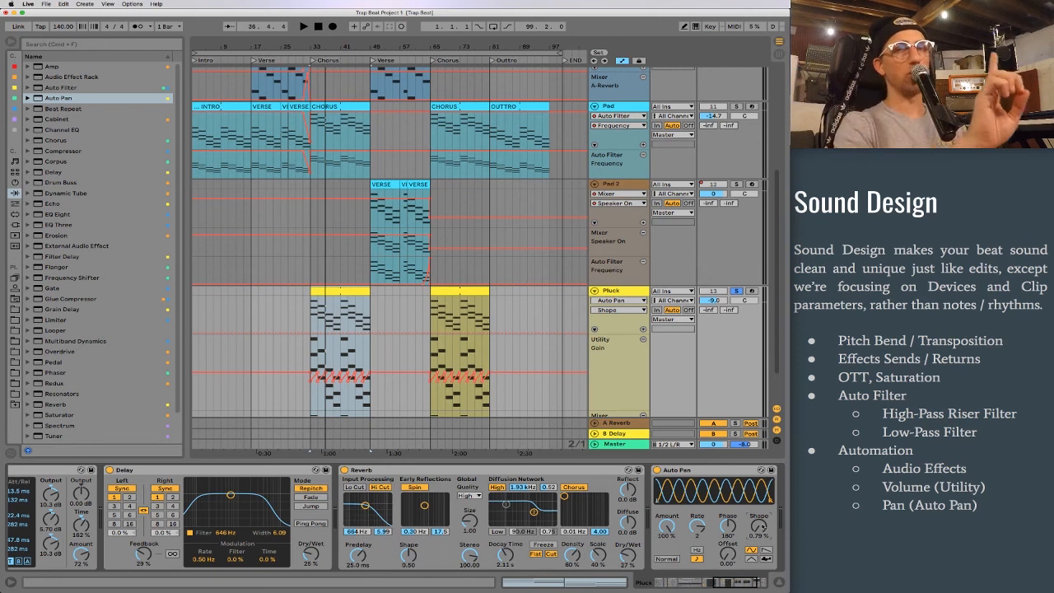
{"action": "key", "text": "space"}
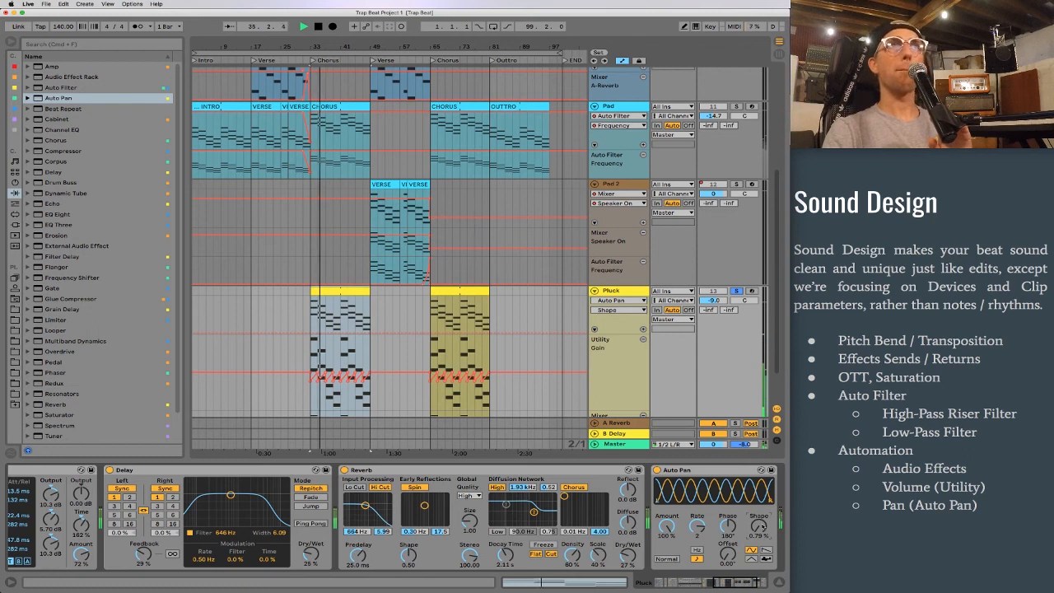
{"action": "key", "text": "space"}
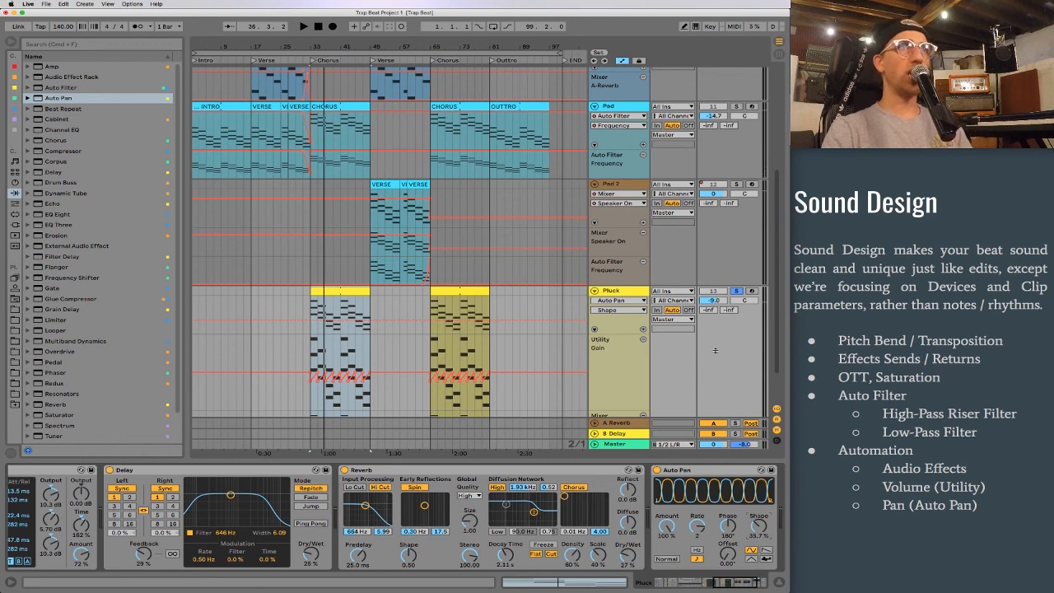
{"action": "scroll", "coordinate": [756, 257], "scroll_direction": "left", "scroll_amount": 1}
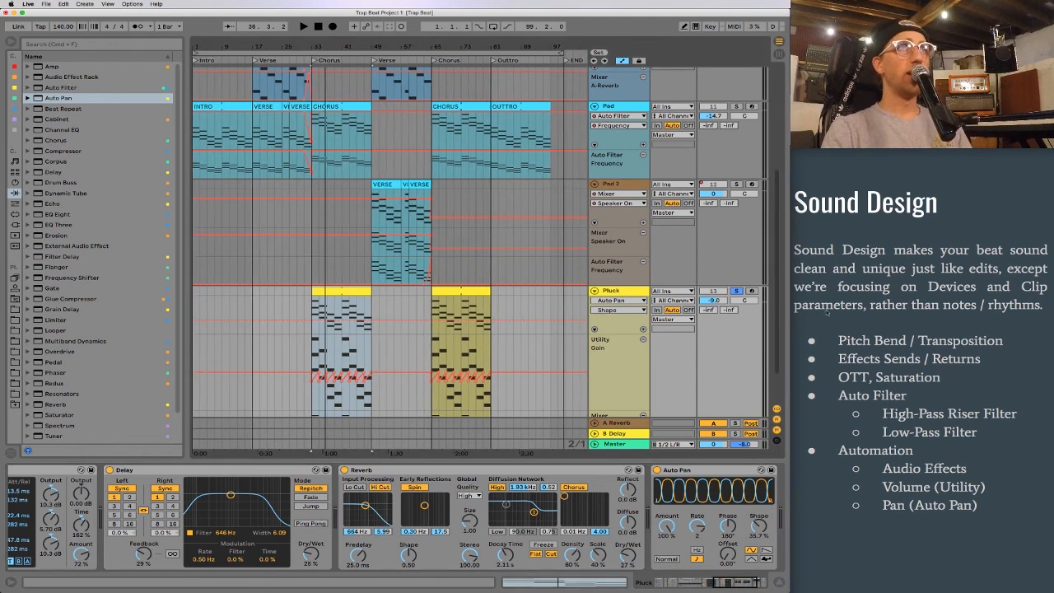
Unsolo Pluck, play the full mix from the first chorus, and set Pluck's track volume to -5.0 dB
{"action": "left_click", "coordinate": [737, 292]}
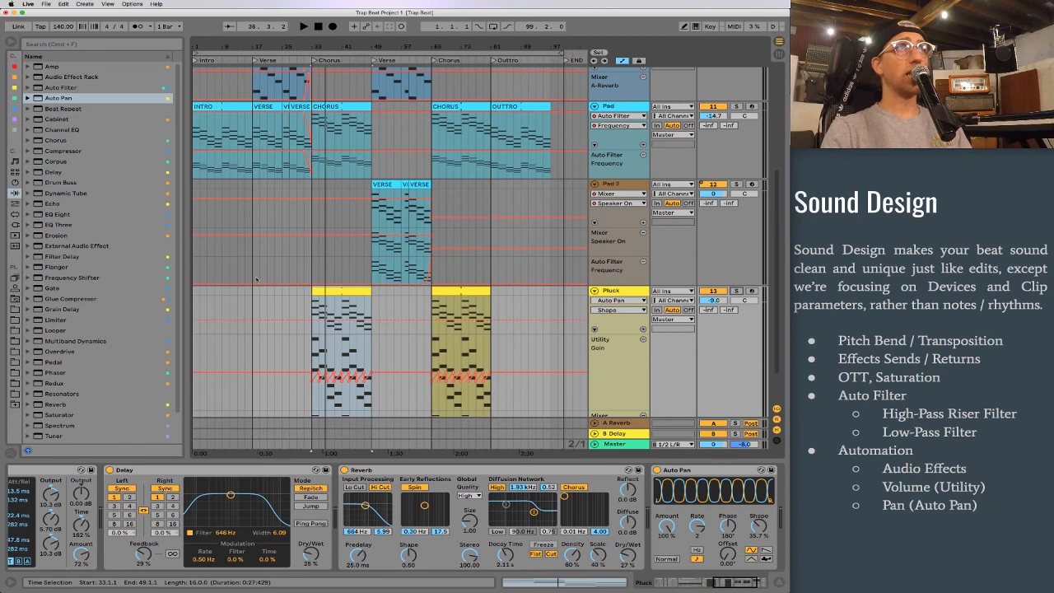
{"action": "key", "text": "space"}
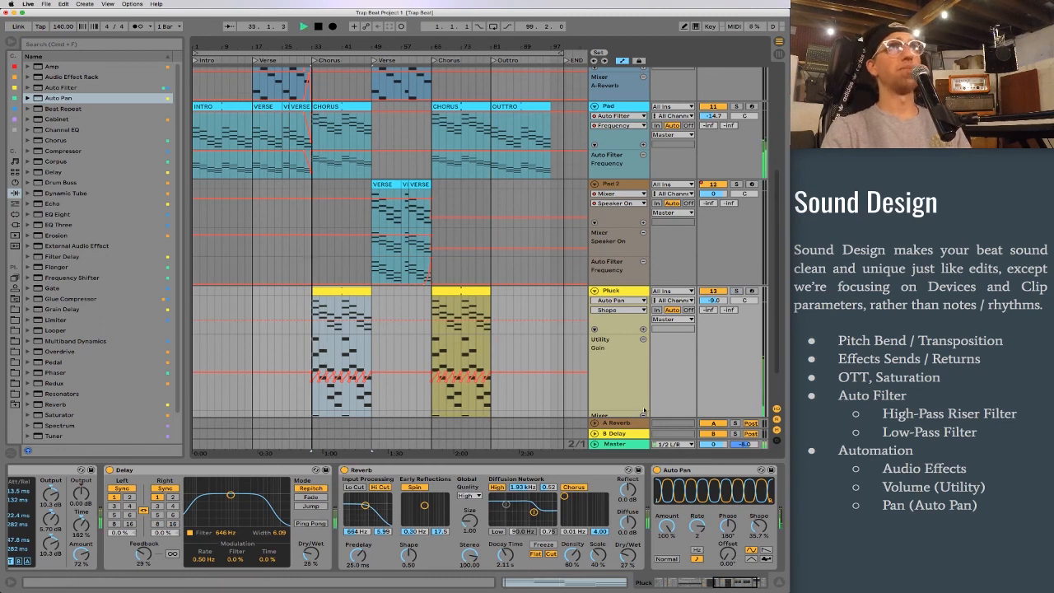
{"action": "left_click_drag", "start_coordinate": [714, 306], "coordinate": [715, 302]}
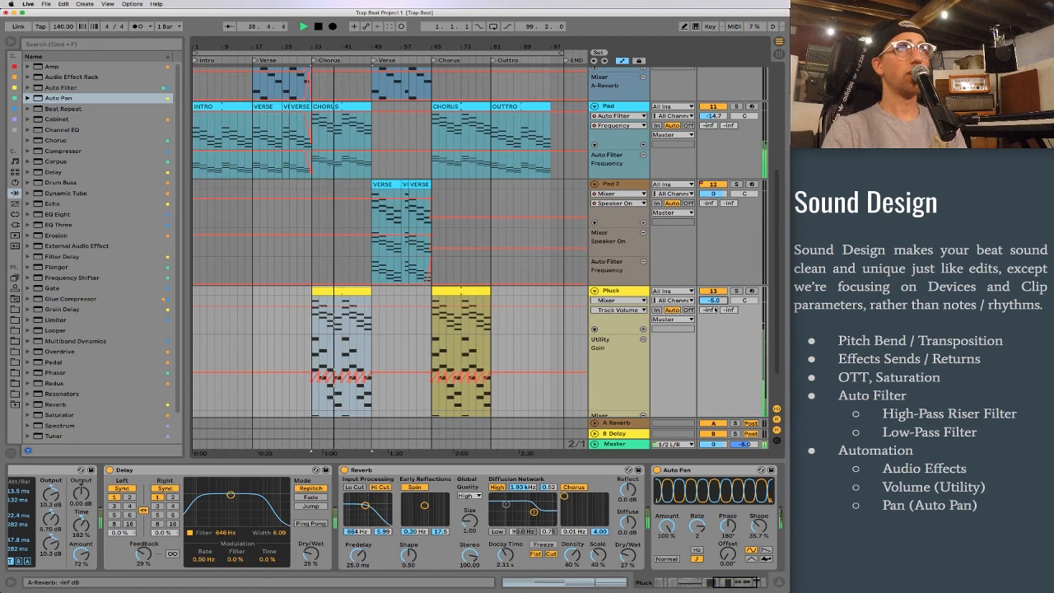
Hide the automation lanes, and unfold the FX group to view its tracks before folding it again
{"action": "key", "text": "a"}
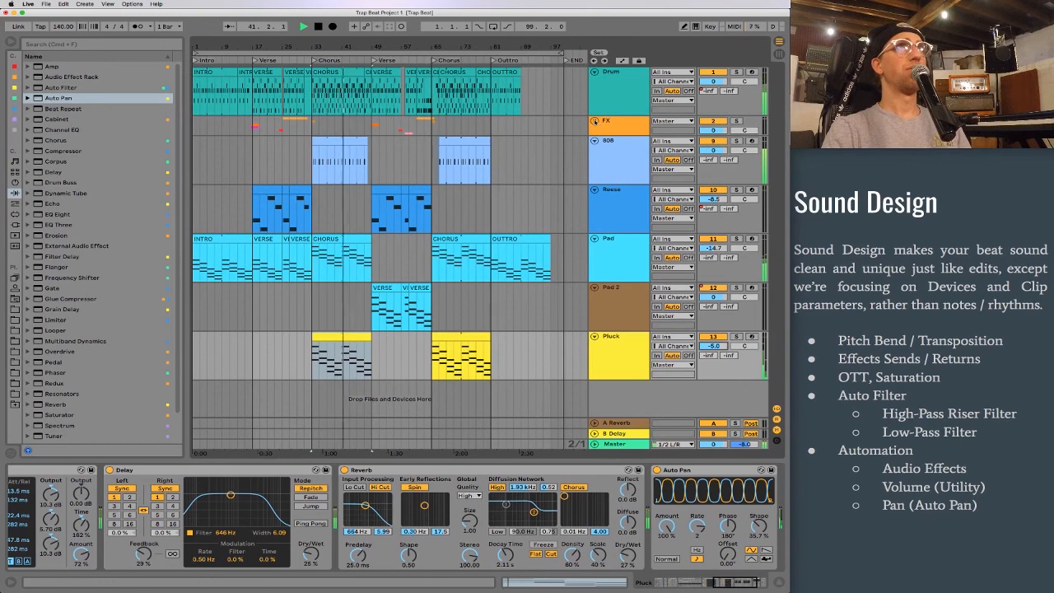
{"action": "left_click", "coordinate": [595, 121]}
{"action": "scroll", "coordinate": [498, 201], "scroll_direction": "down", "scroll_amount": 3}
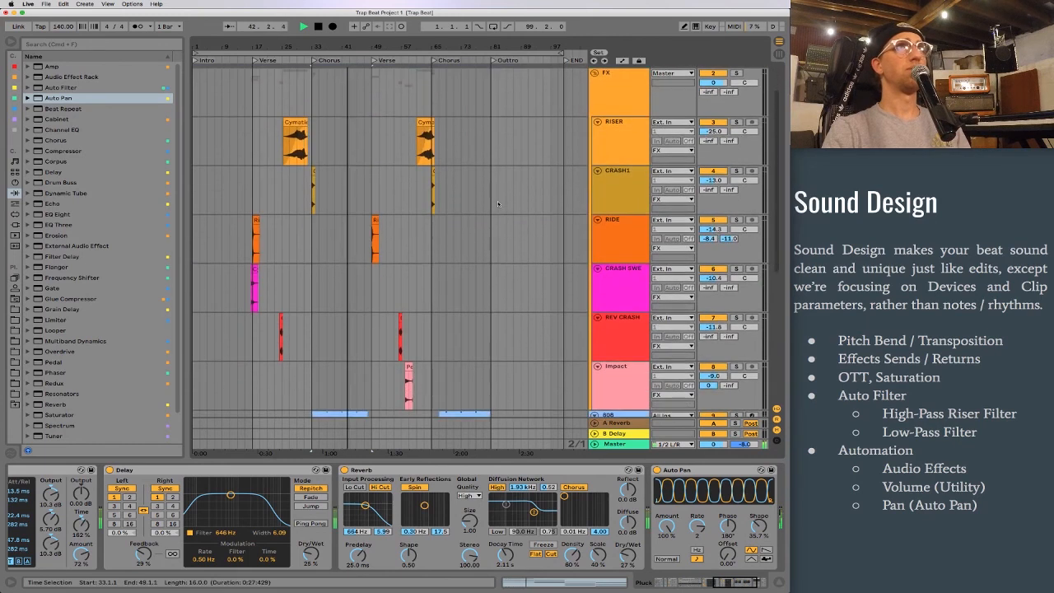
{"action": "left_click", "coordinate": [595, 74]}
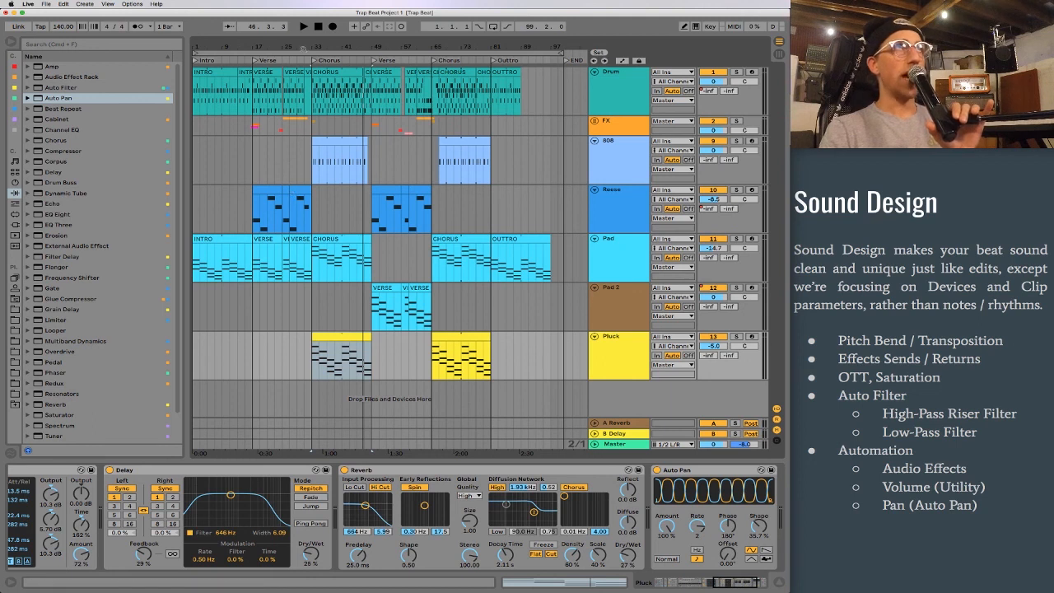
{"action": "left_click_drag", "start_coordinate": [303, 49], "coordinate": [303, 47]}
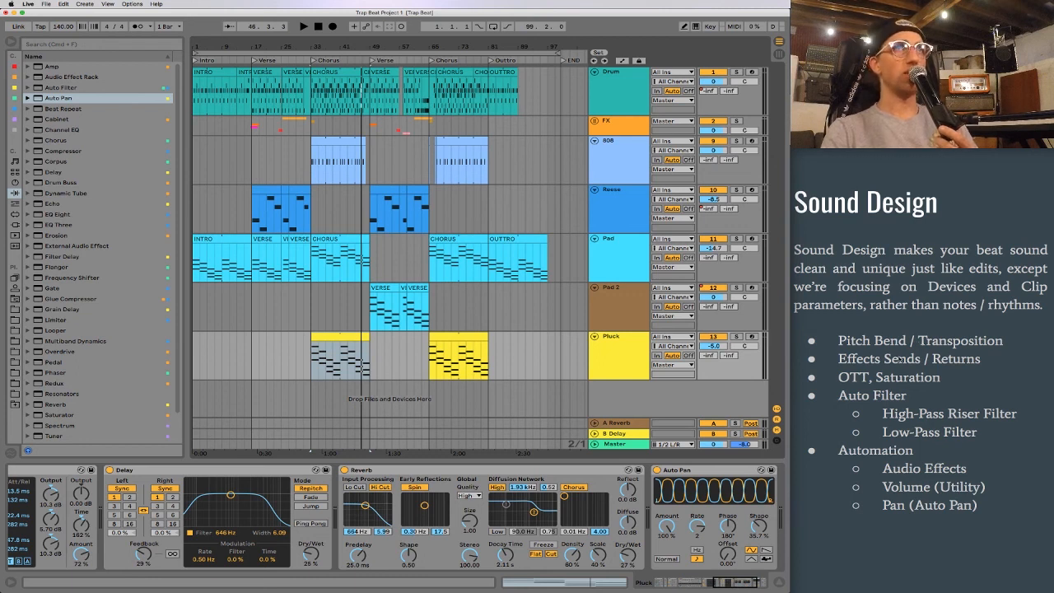
{"action": "left_click", "coordinate": [901, 359]}
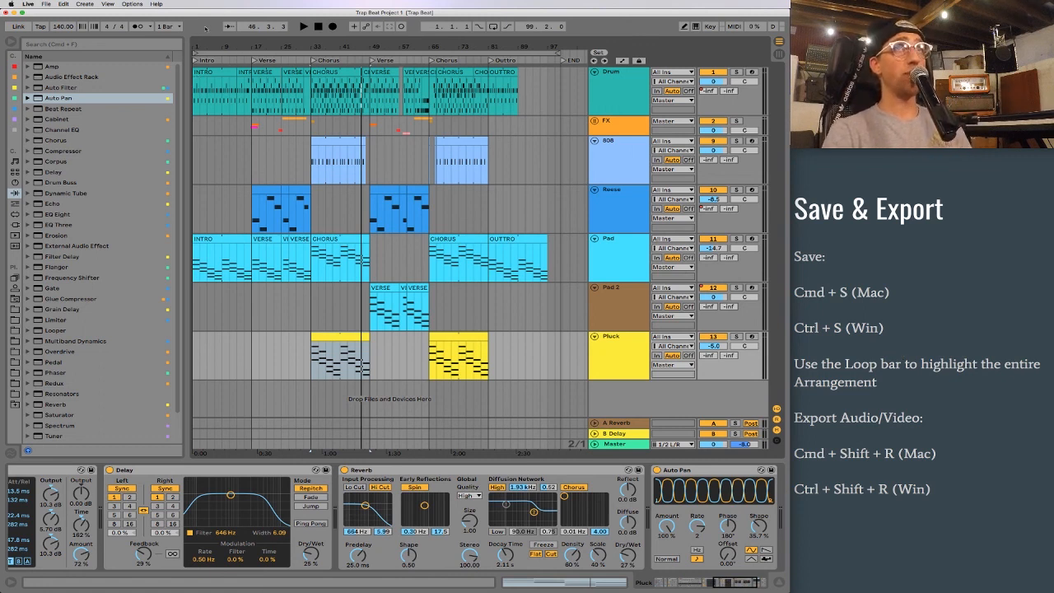
Save the project and select the entire arrangement across all tracks with the loop brace
{"action": "key", "text": "super+s"}
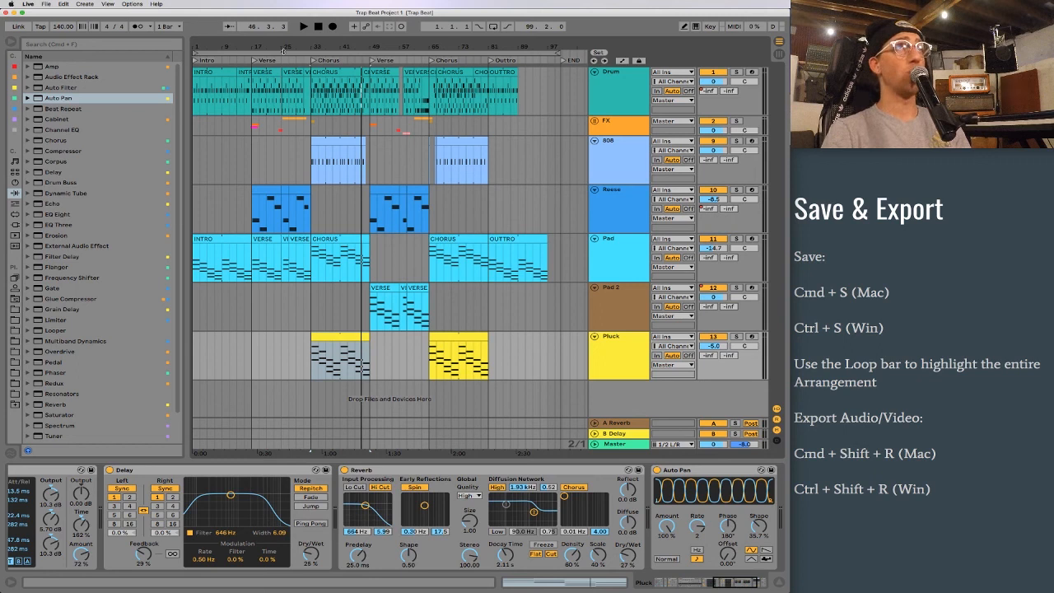
{"action": "left_click", "coordinate": [284, 53]}
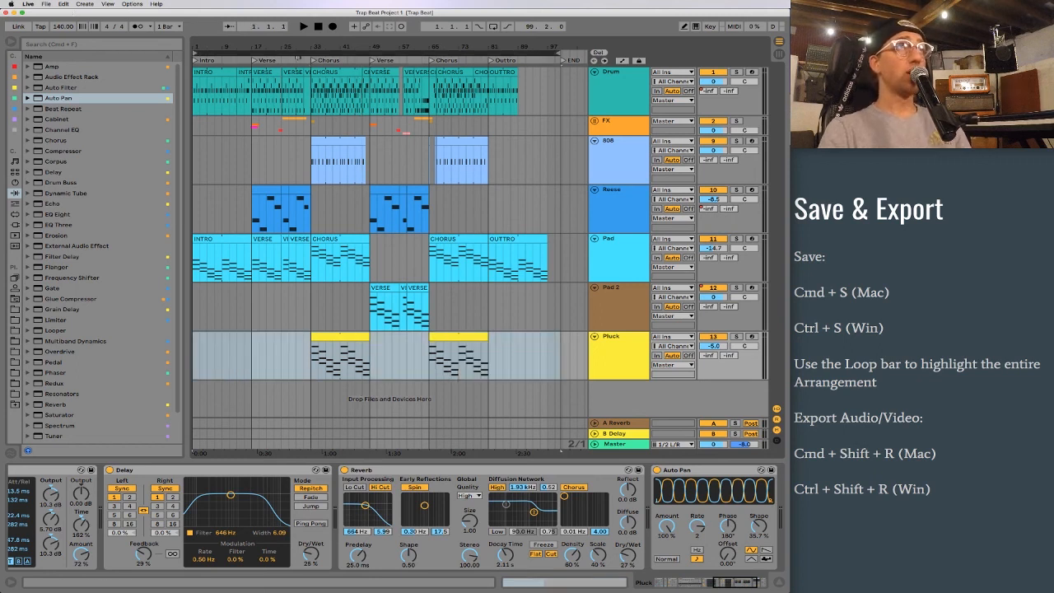
{"action": "left_click", "coordinate": [296, 53]}
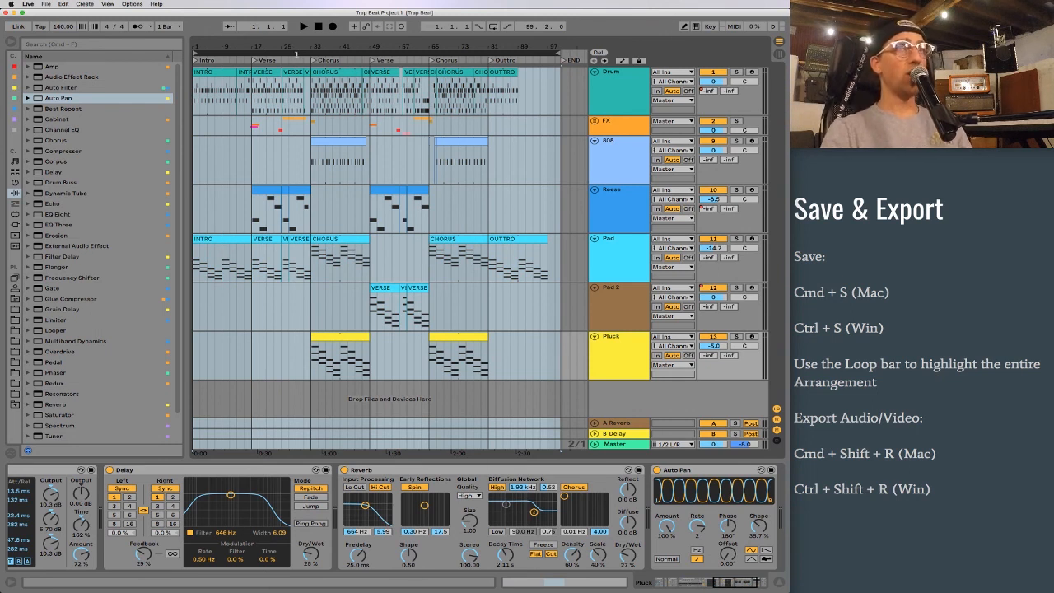
Export the Master of the selected arrangement as an MP3 named "Trap Beat Project (Sound Design 1)" in the Trap Beat Project folder
{"action": "key", "text": "super+shift+r"}
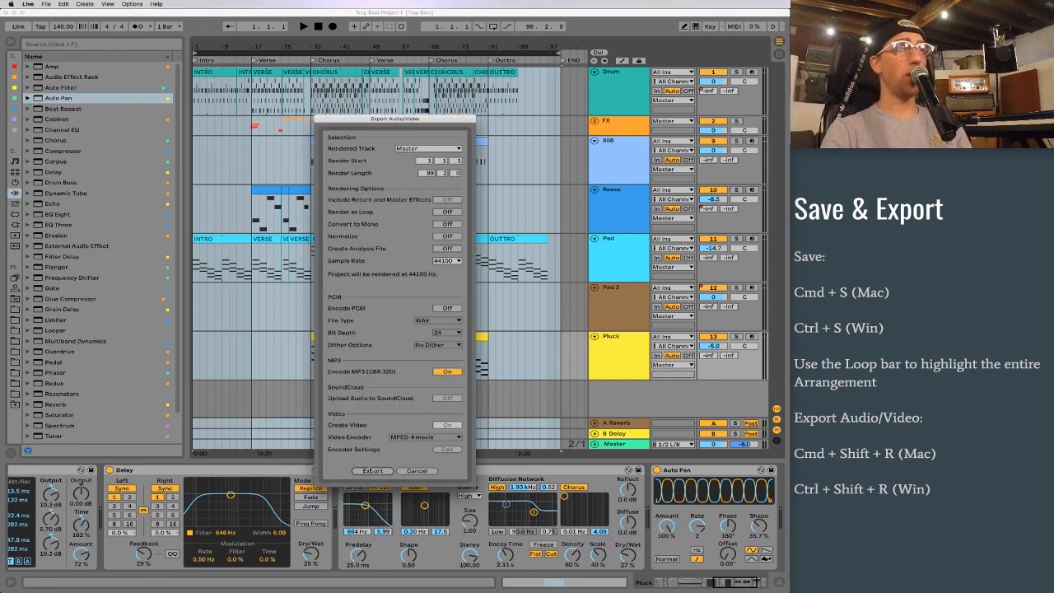
{"action": "left_click", "coordinate": [372, 471]}
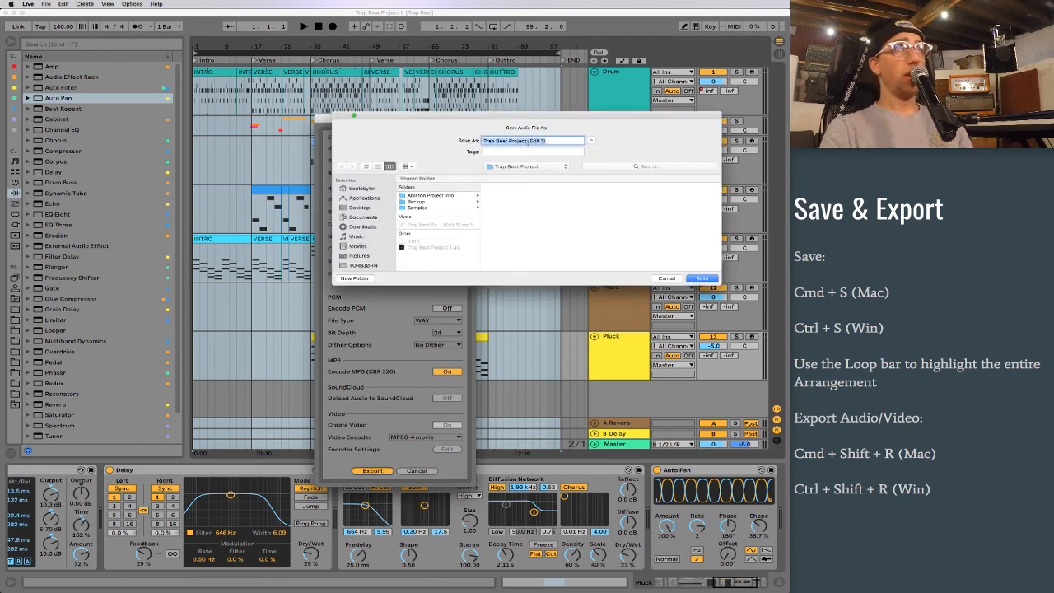
{"action": "left_click", "coordinate": [536, 141]}
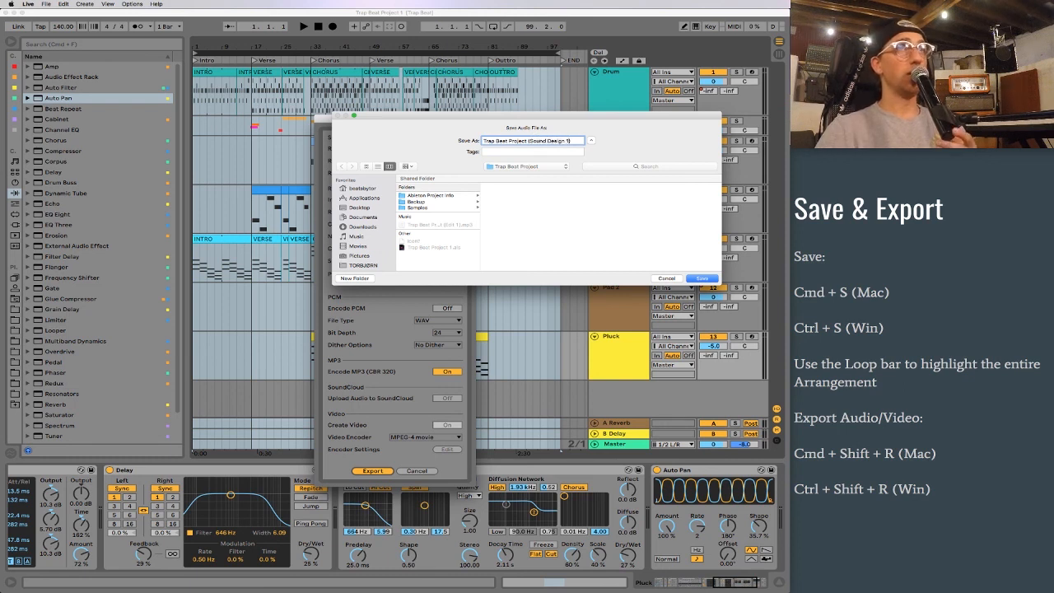
{"action": "key", "text": "Return"}
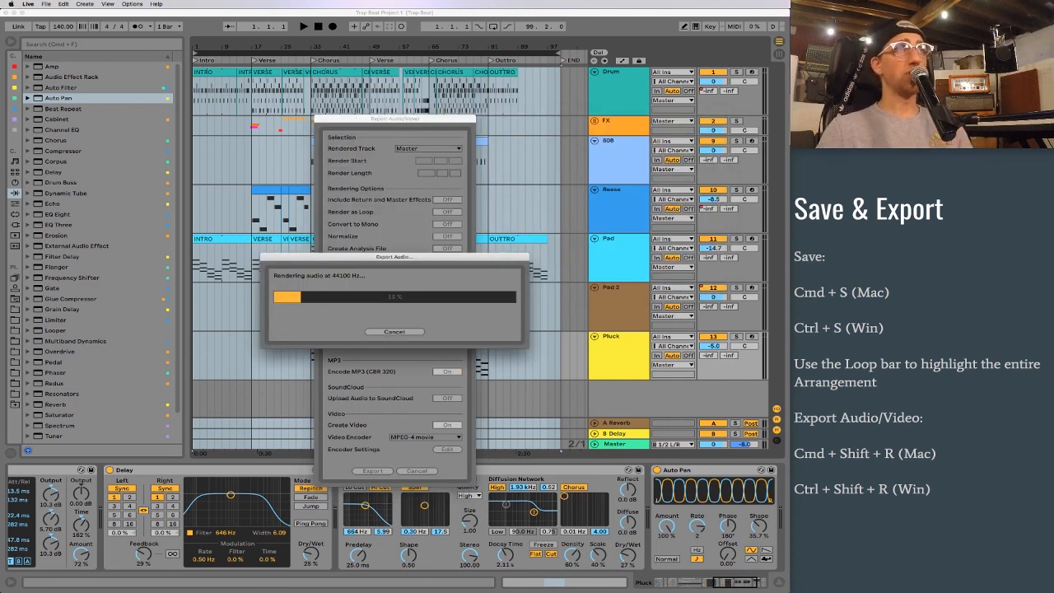